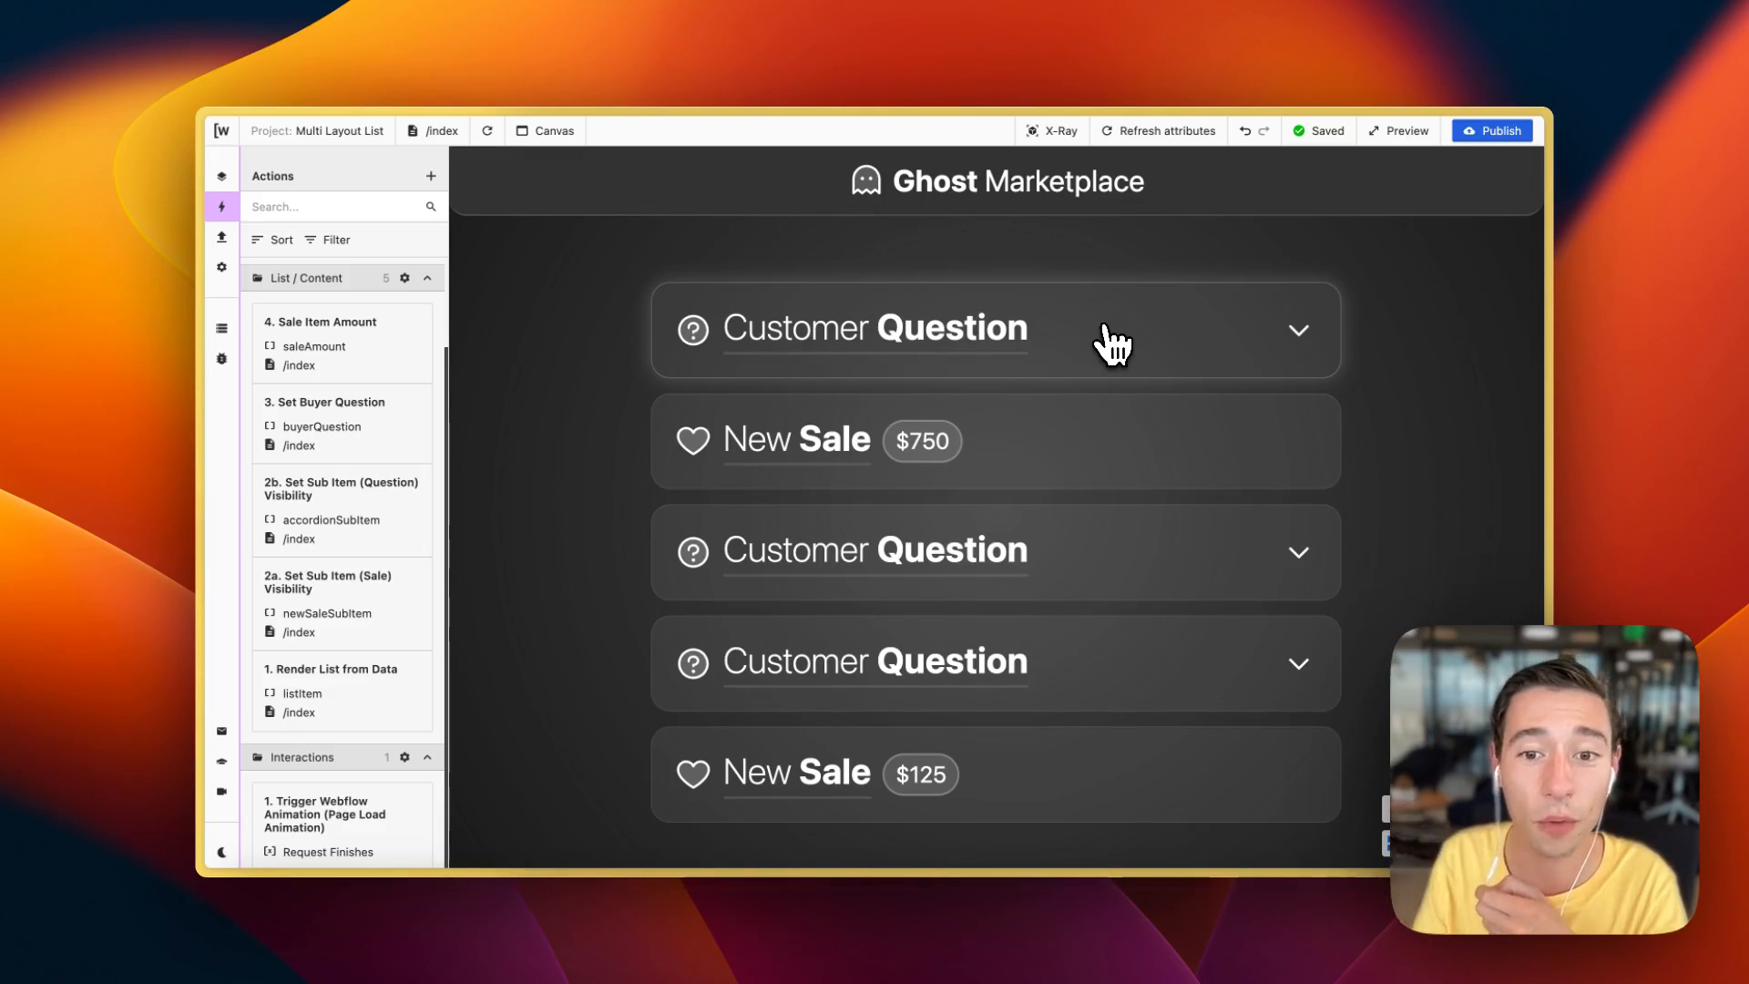
Step: Expand and collapse the Customer Question items in the Ghost Marketplace preview list
{"action": "left_click", "coordinate": [1110, 344]}
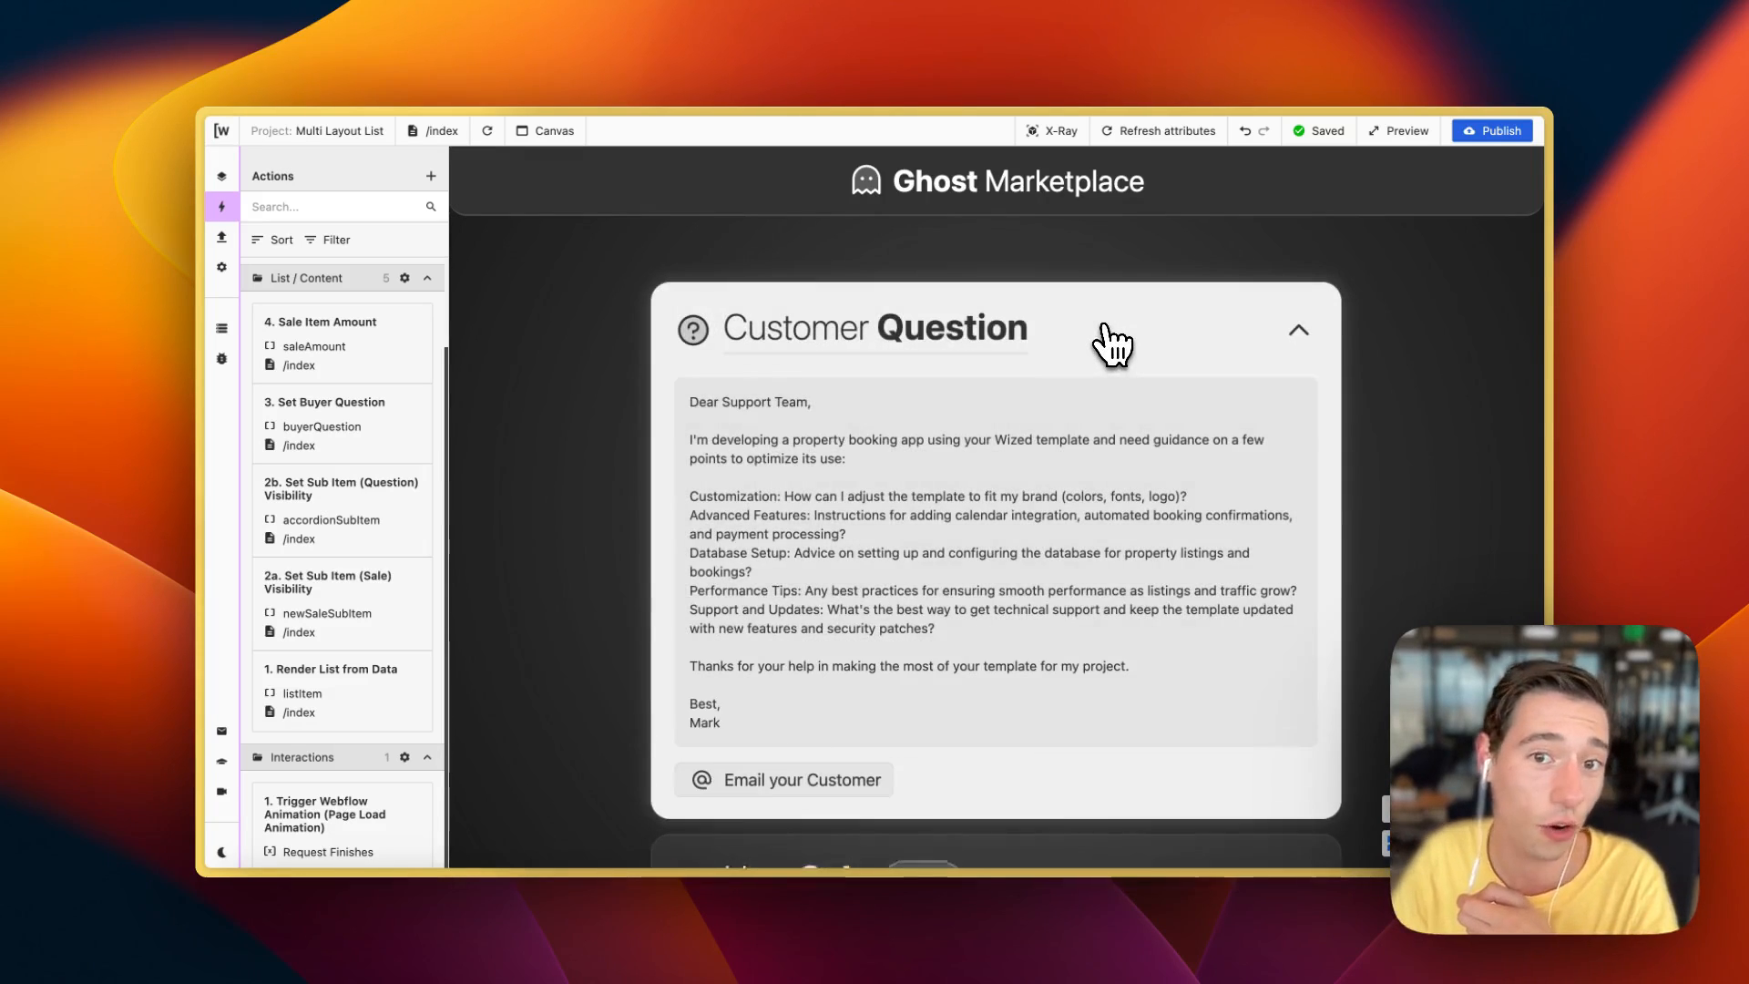
{"action": "left_click", "coordinate": [1112, 339]}
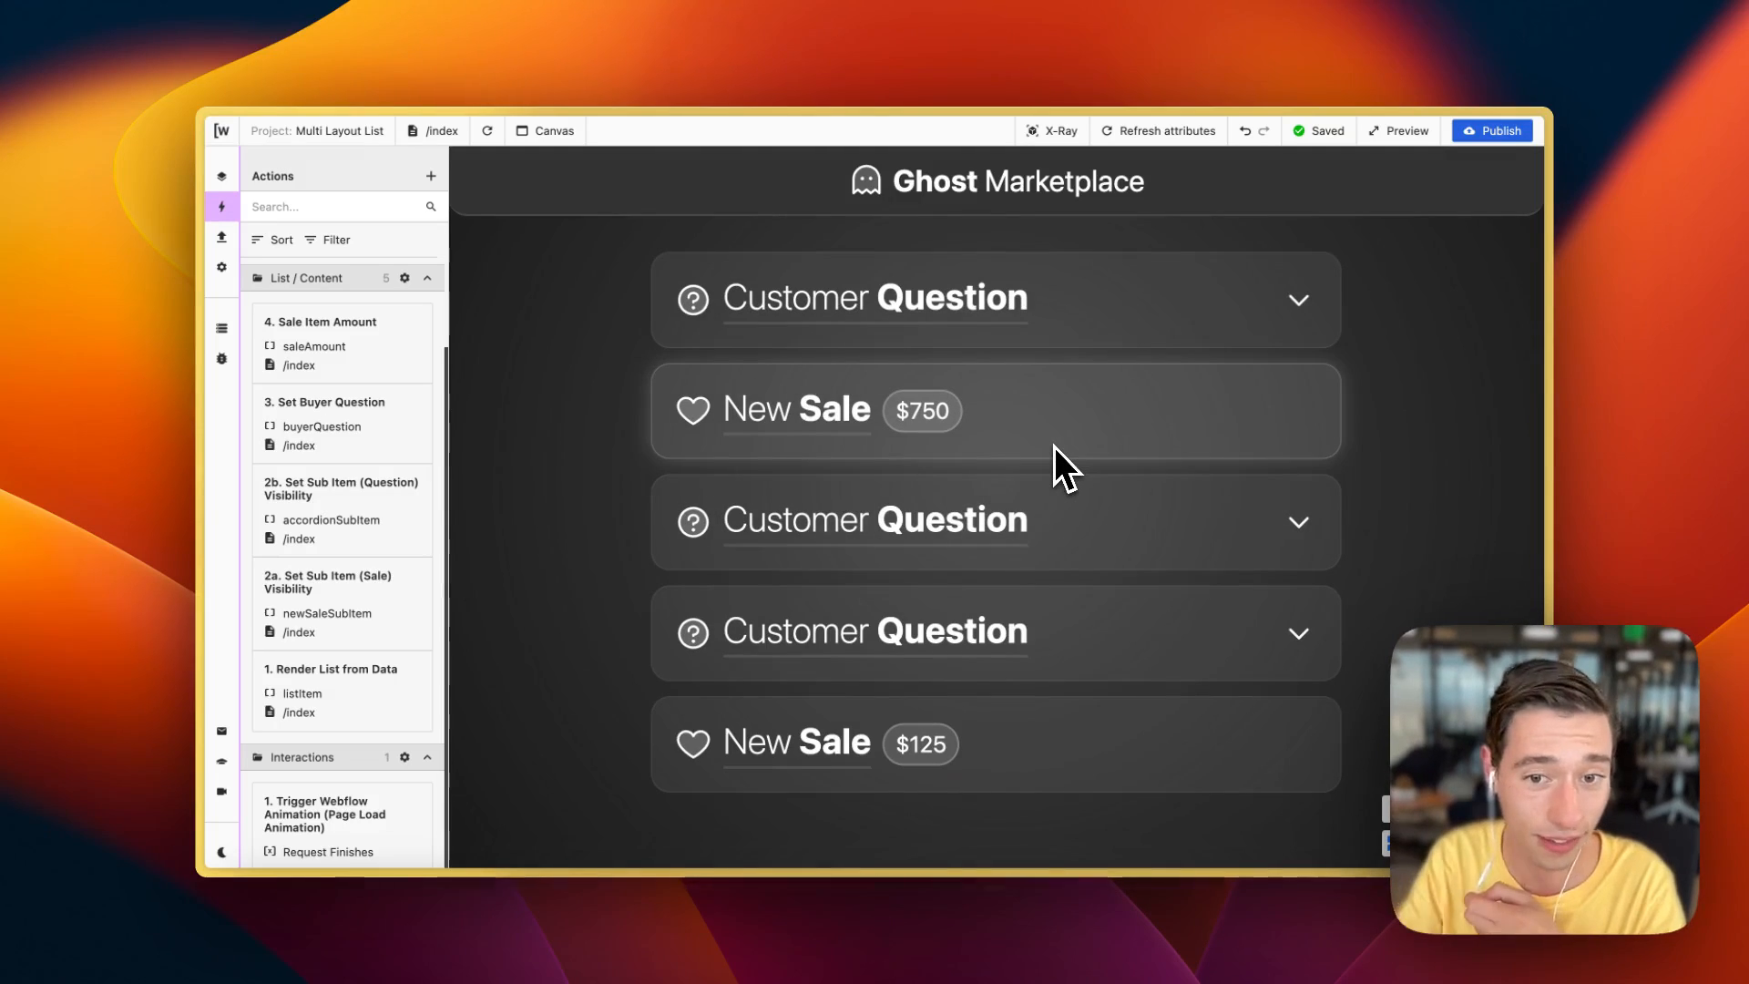
{"action": "left_click", "coordinate": [1117, 516]}
{"action": "left_click", "coordinate": [1126, 533]}
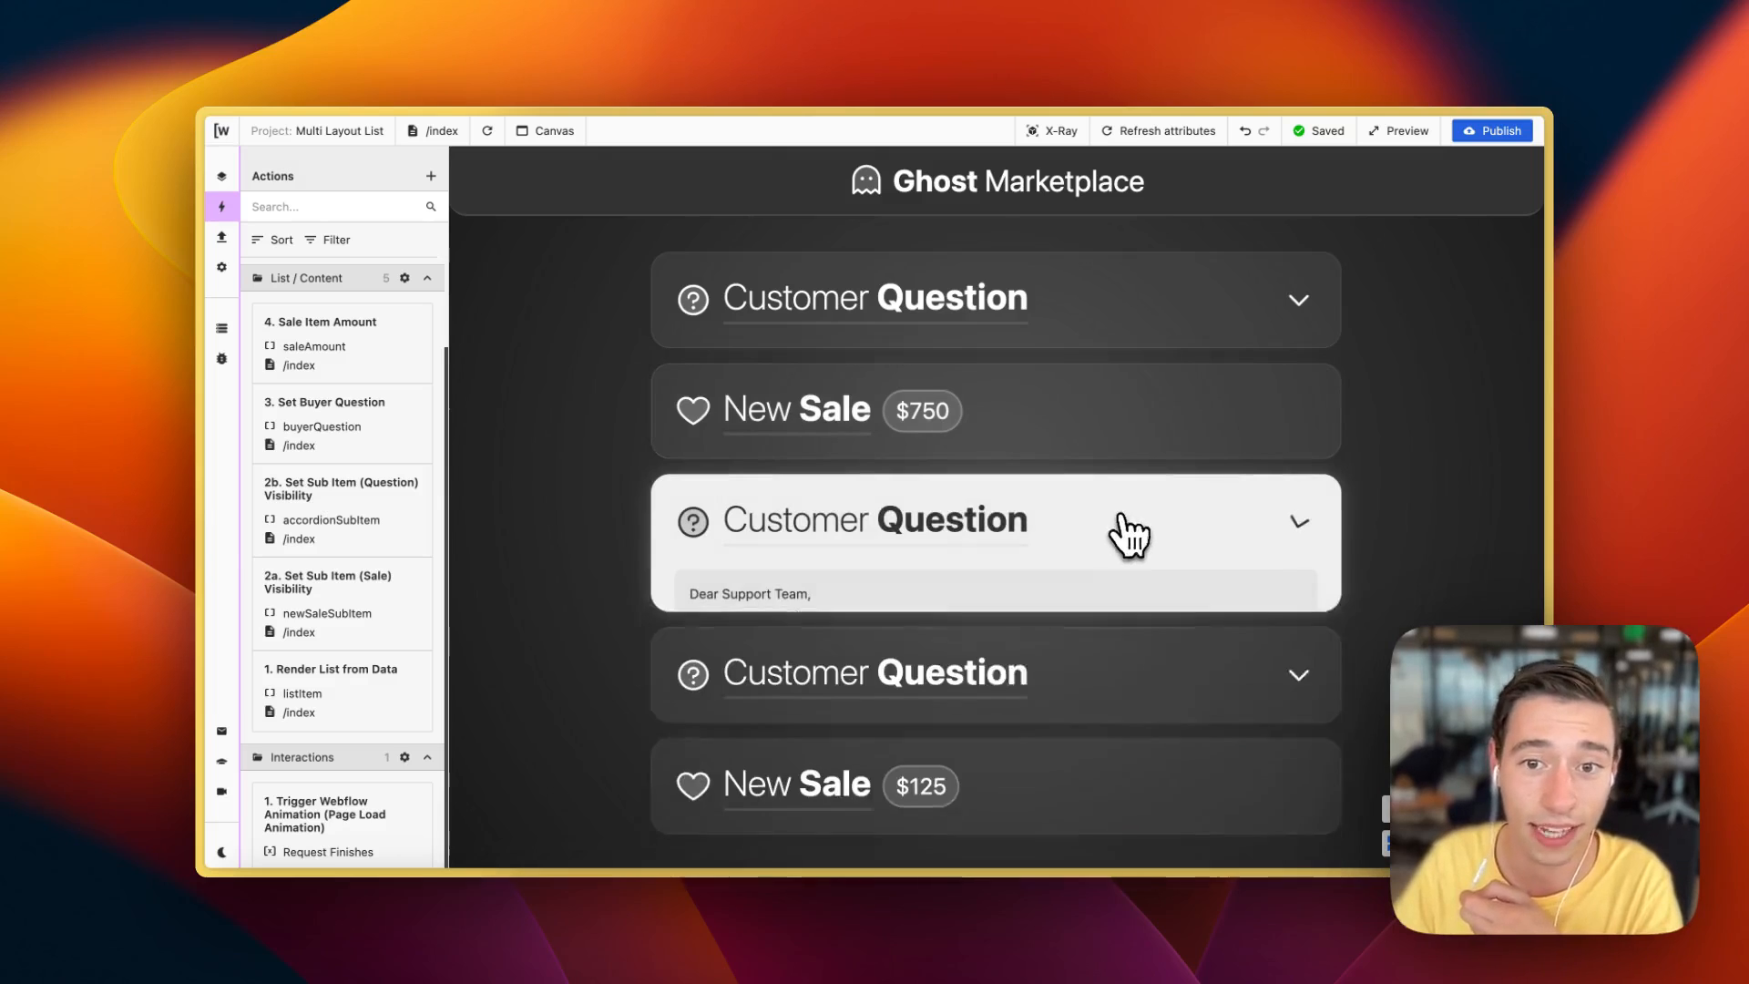
{"action": "left_click", "coordinate": [1105, 613]}
Step: Scroll through and read the expanded question's message, then open another Customer Question item
{"action": "scroll", "coordinate": [1106, 624], "scroll_direction": "down", "scroll_amount": 3}
{"action": "scroll", "coordinate": [1102, 629], "scroll_direction": "down", "scroll_amount": 2}
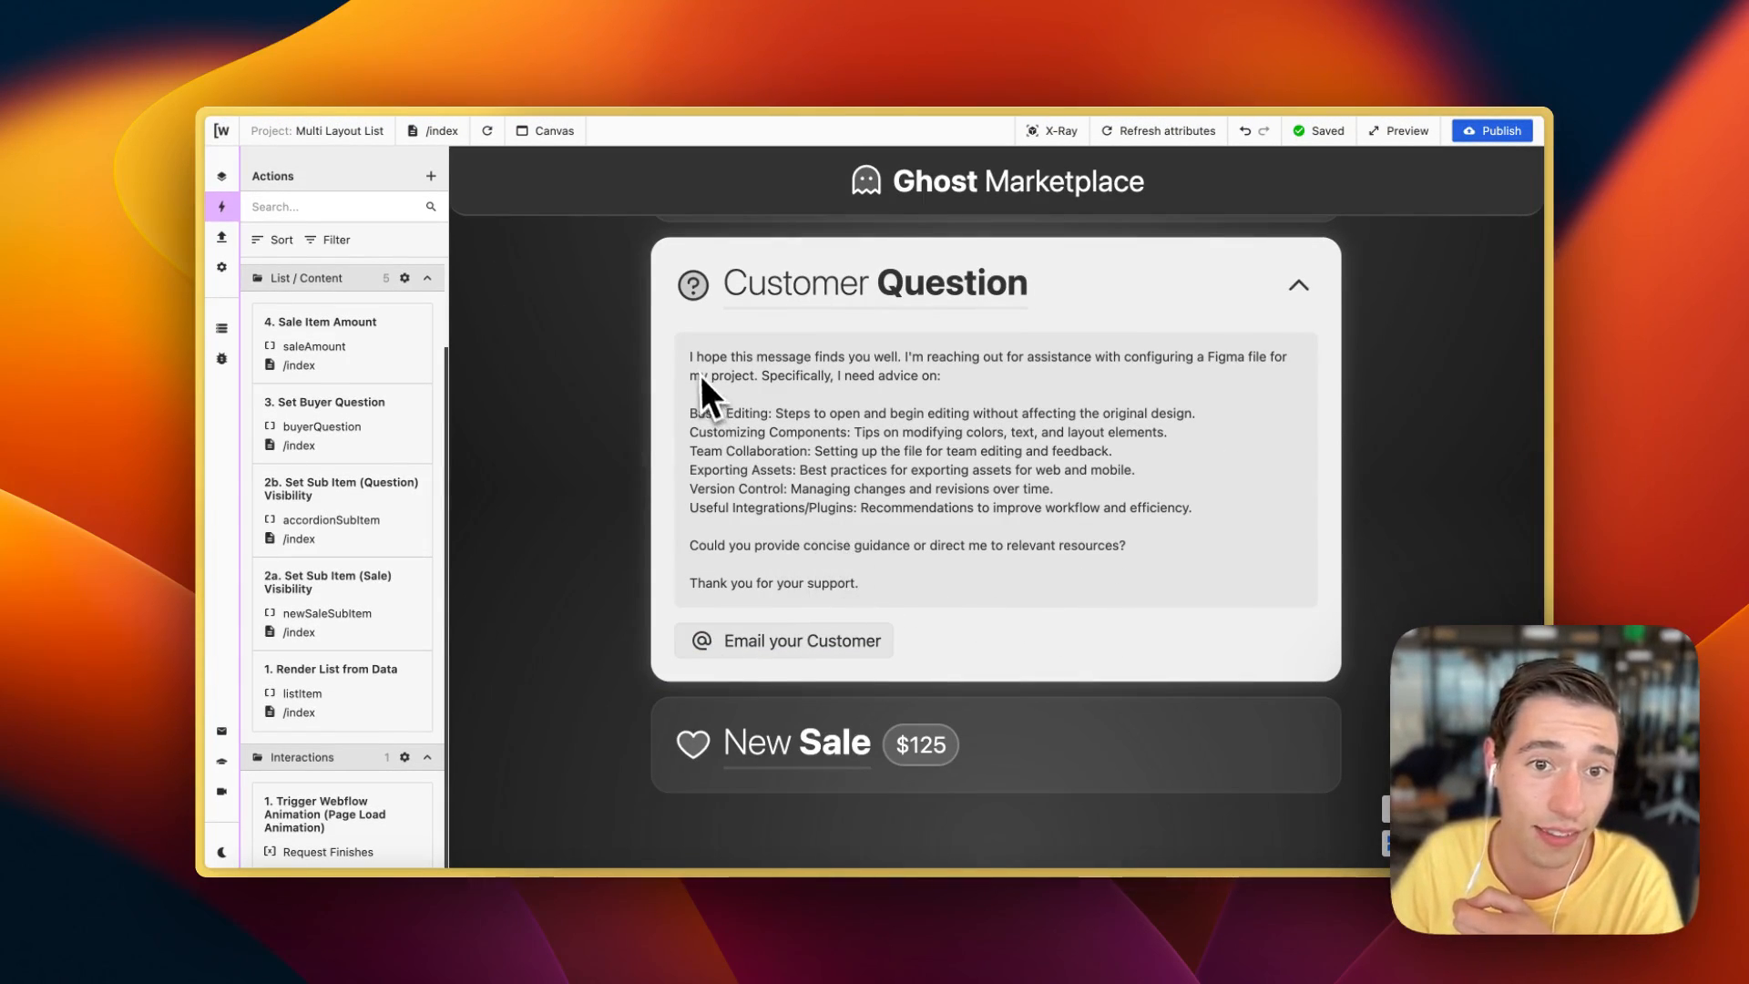
{"action": "left_click_drag", "start_coordinate": [691, 361], "coordinate": [867, 587]}
{"action": "scroll", "coordinate": [868, 593], "scroll_direction": "up", "scroll_amount": 3}
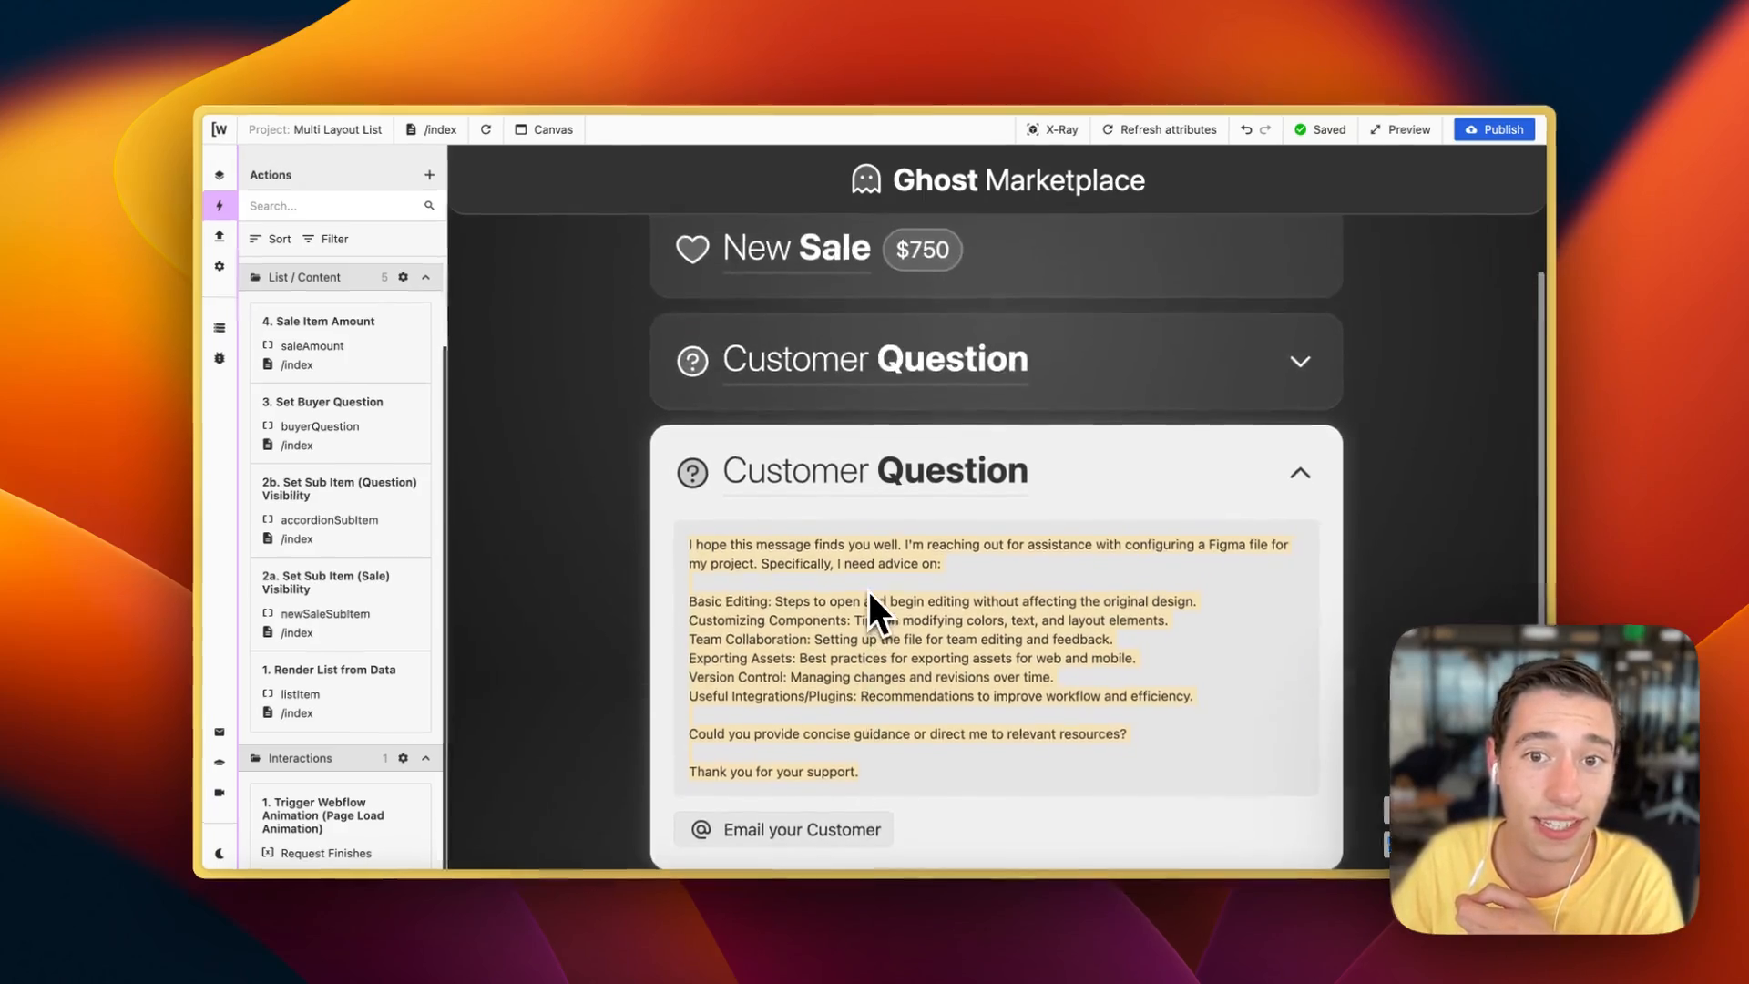
{"action": "left_click", "coordinate": [1062, 392]}
Step: Read the data security question message and collapse the open question items
{"action": "scroll", "coordinate": [965, 446], "scroll_direction": "down", "scroll_amount": 5}
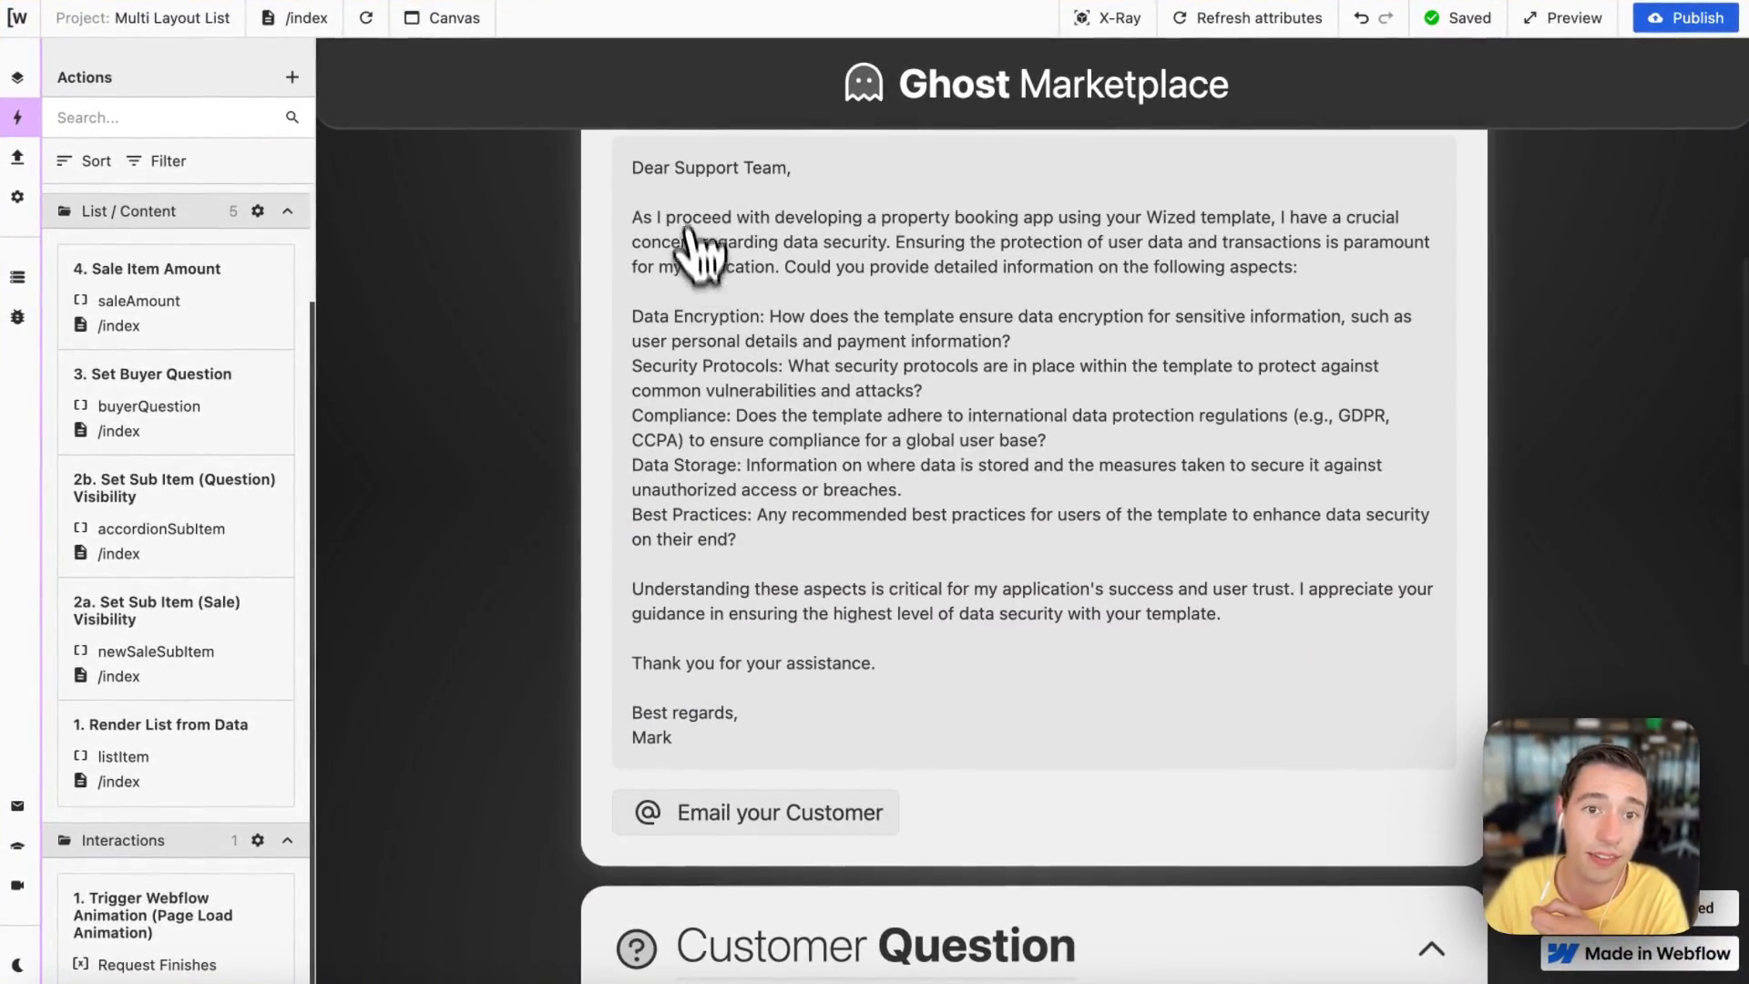
{"action": "left_click_drag", "start_coordinate": [629, 169], "coordinate": [734, 736]}
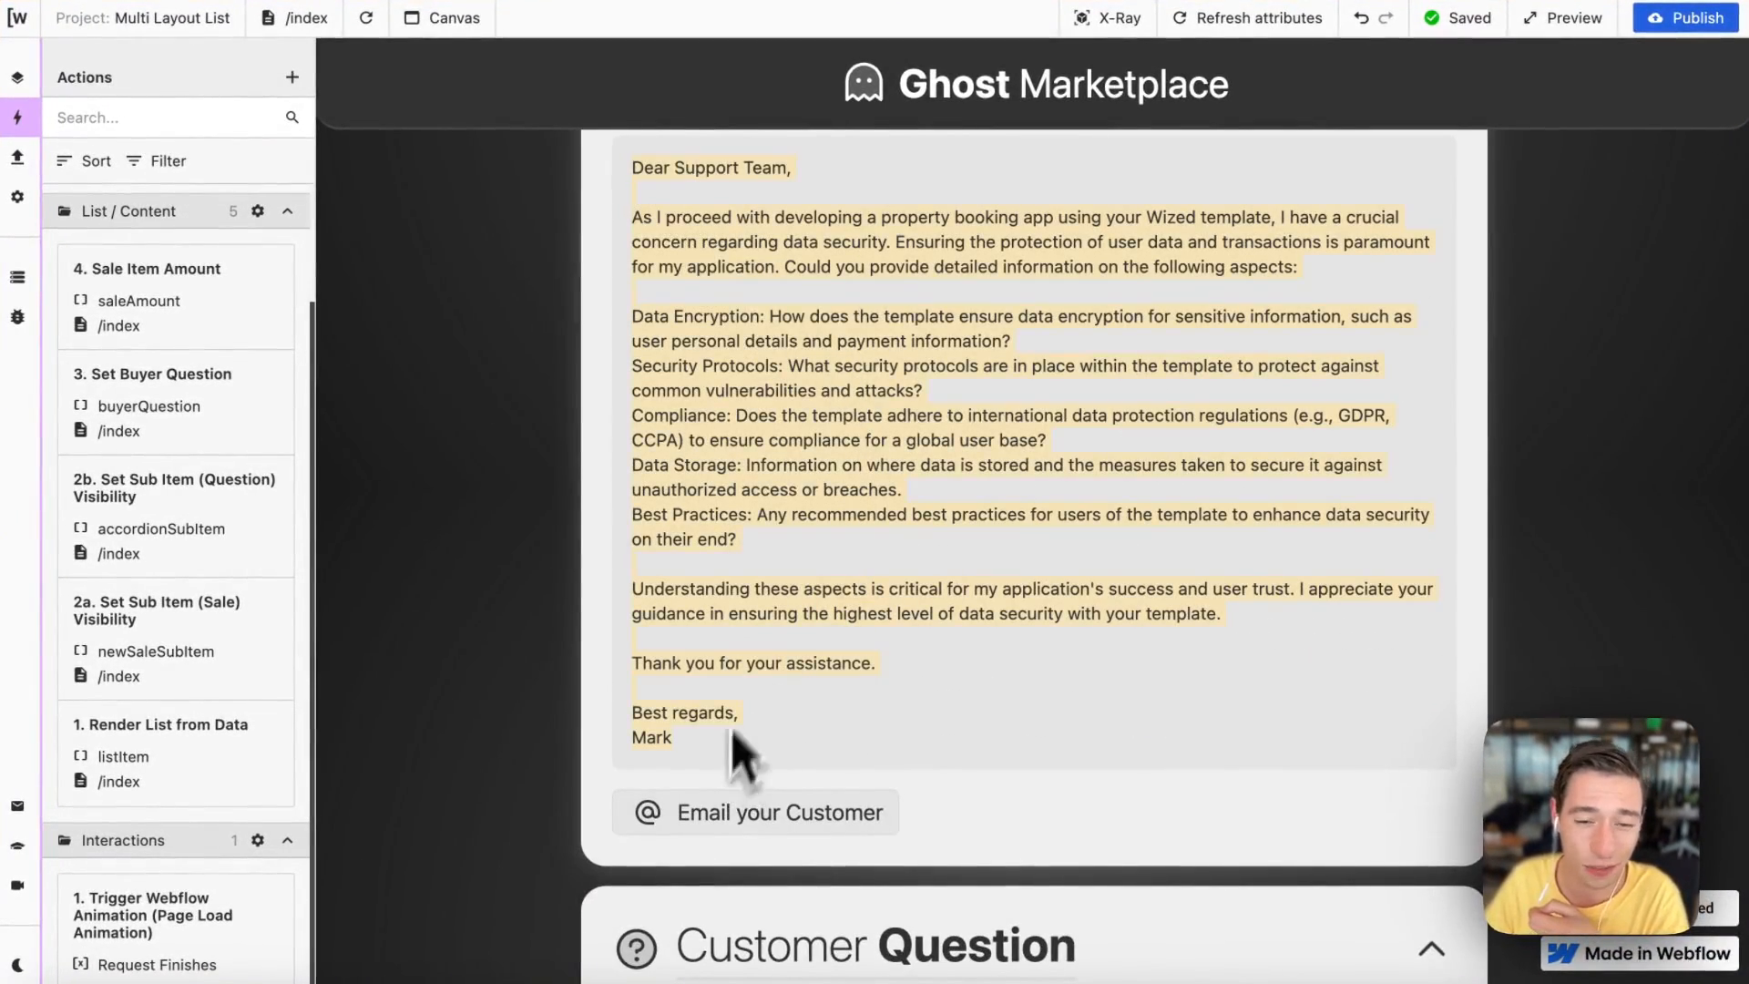
{"action": "scroll", "coordinate": [783, 638], "scroll_direction": "up", "scroll_amount": 5}
{"action": "left_click", "coordinate": [1151, 402]}
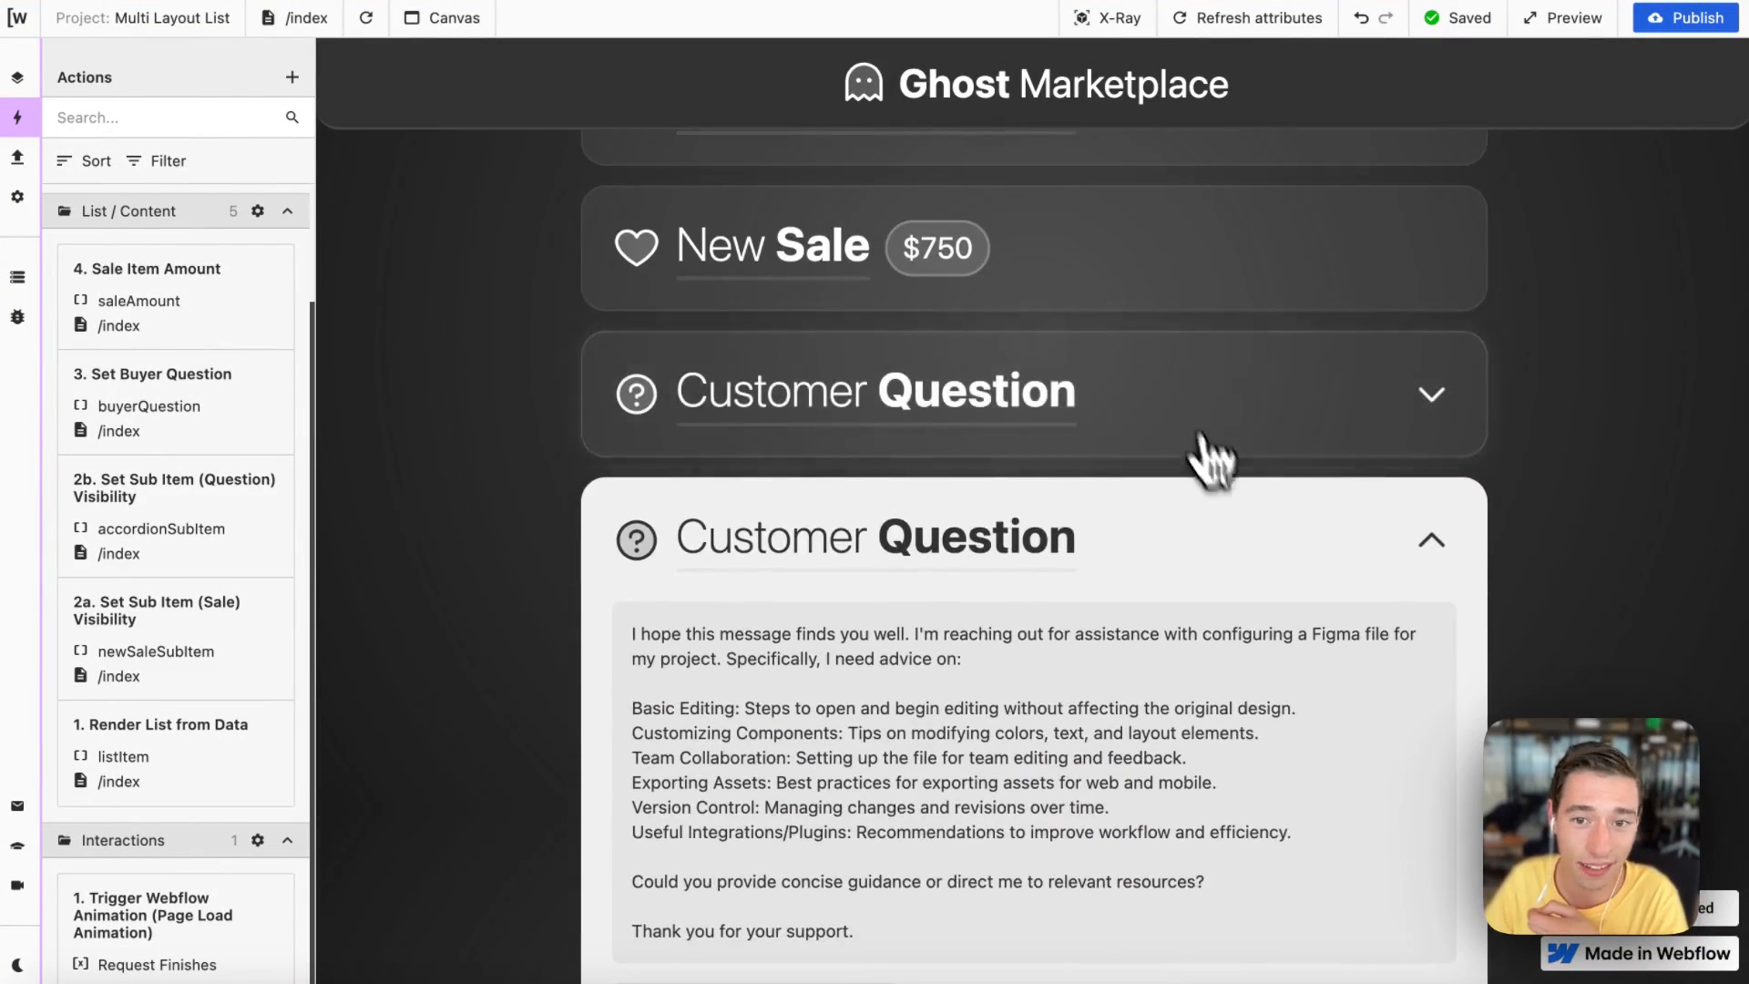
{"action": "left_click", "coordinate": [1248, 537]}
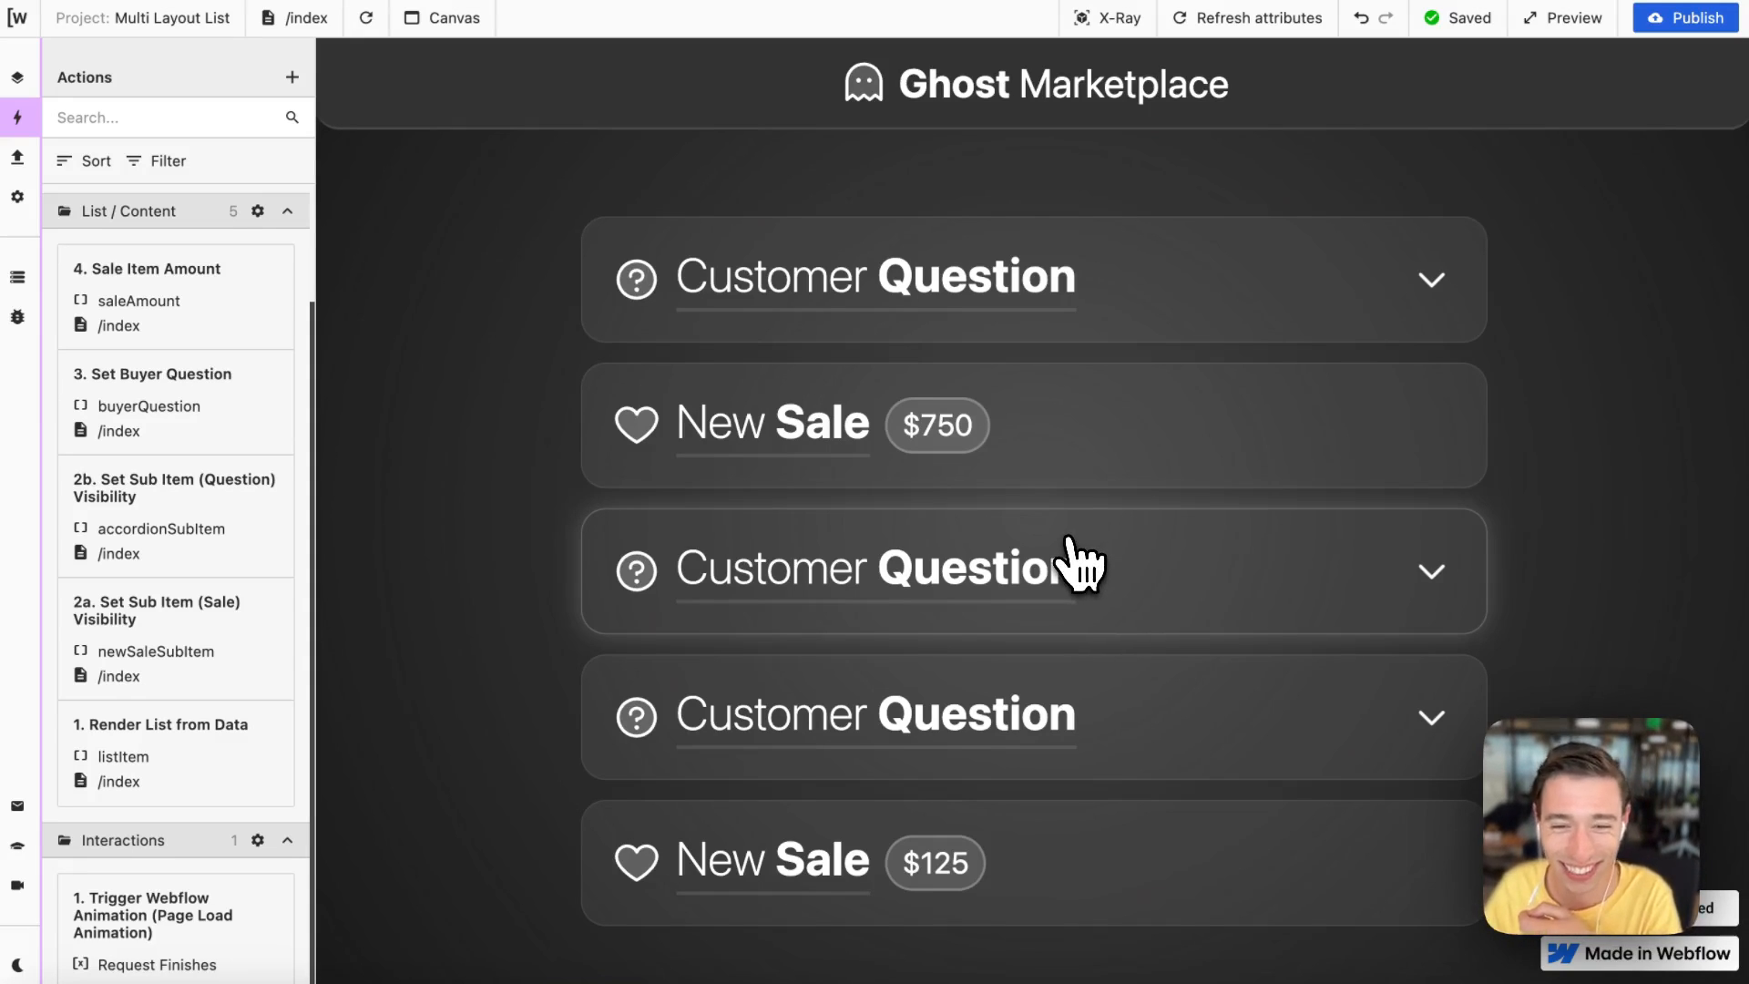
Step: Switch to the Webflow Designer tab and select the New Sale layout item on the canvas
{"action": "mouse_move", "coordinate": [11, 508]}
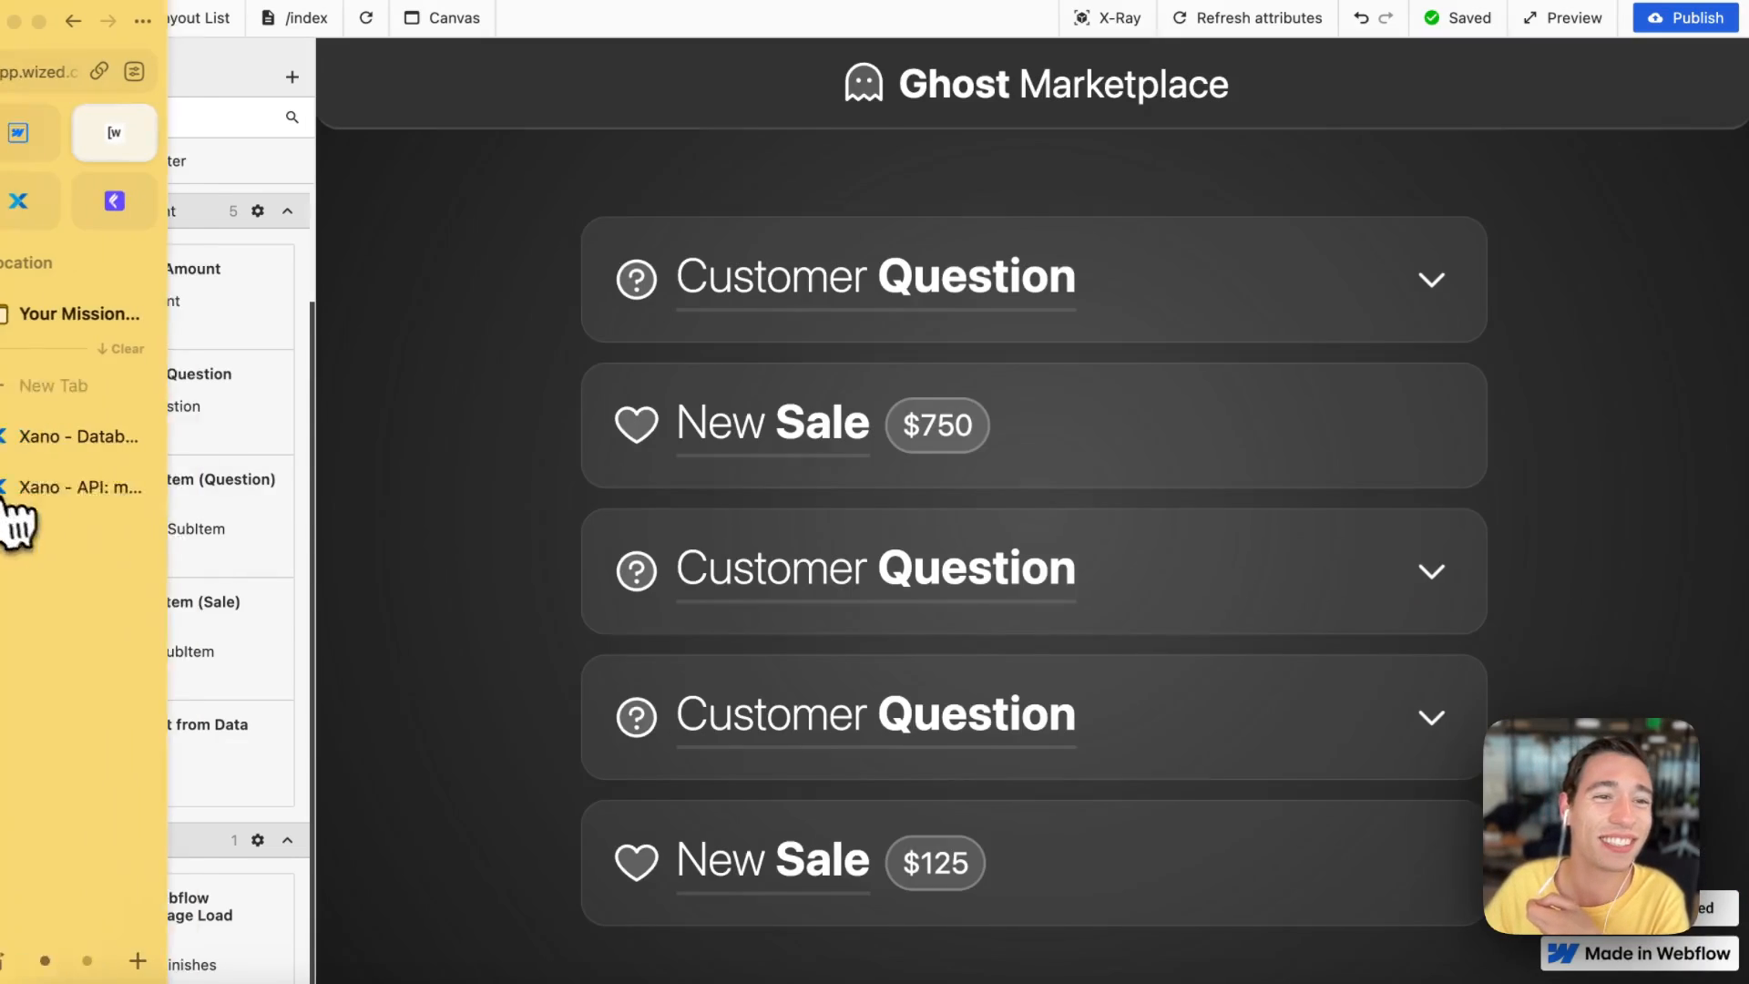
{"action": "left_click", "coordinate": [54, 152]}
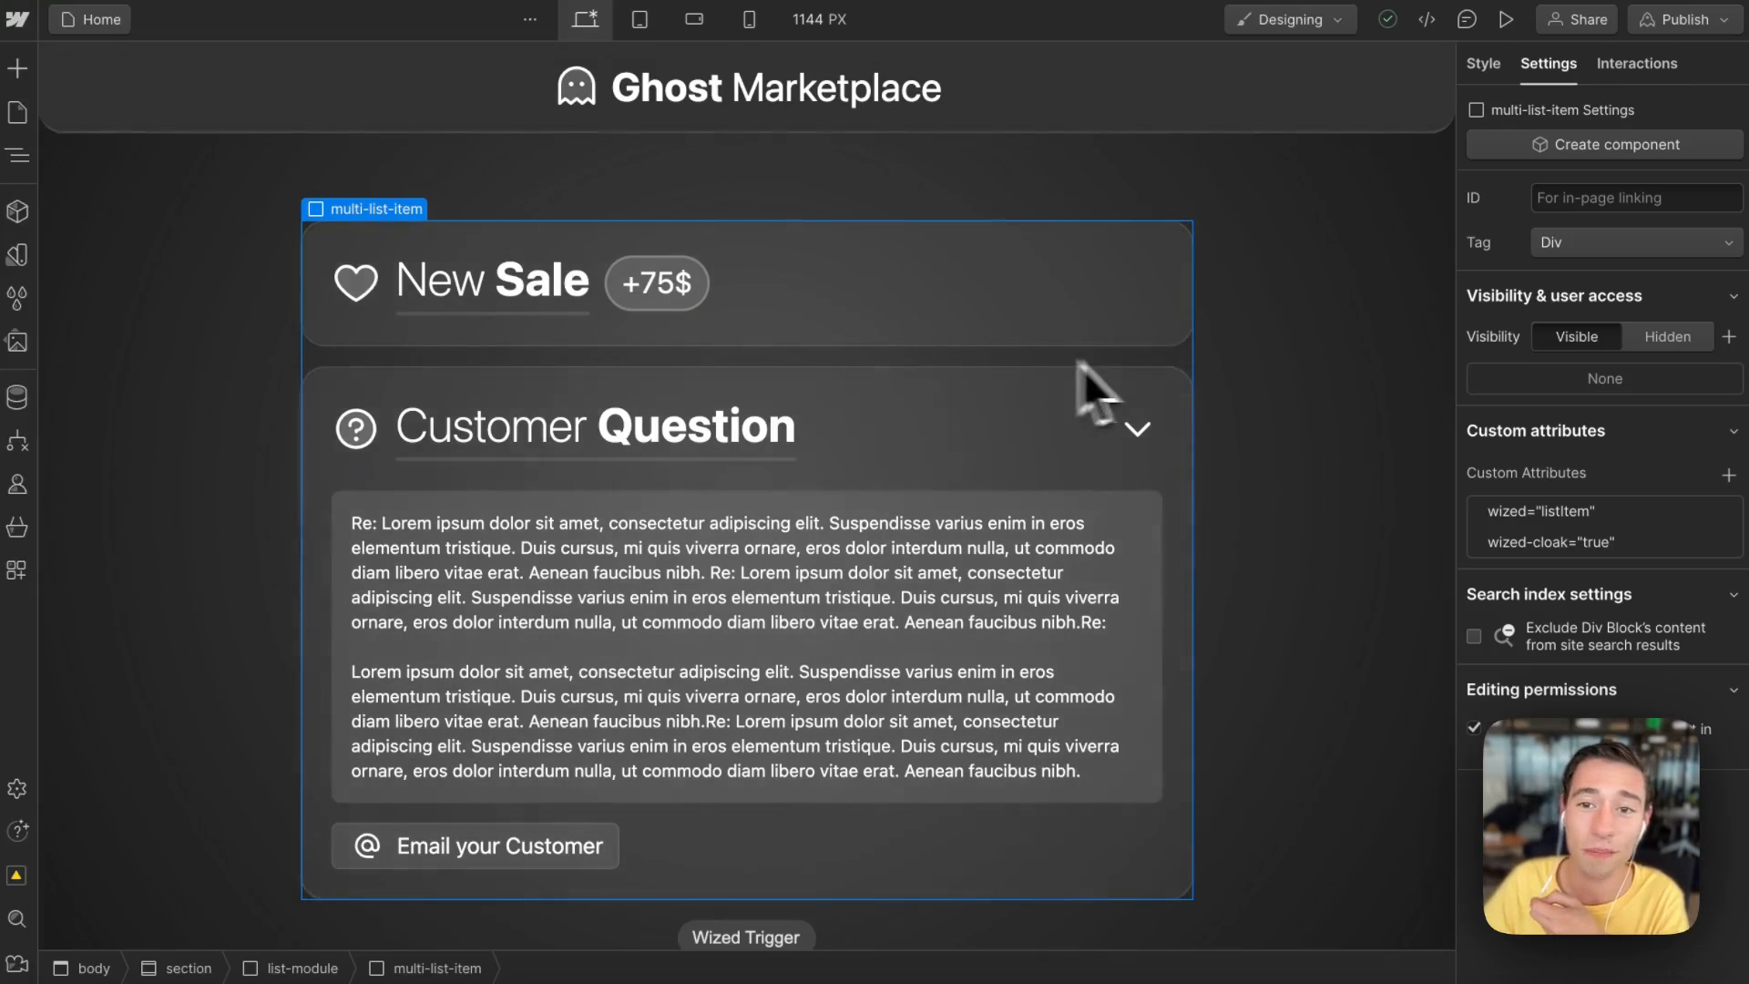
{"action": "left_click", "coordinate": [1265, 394]}
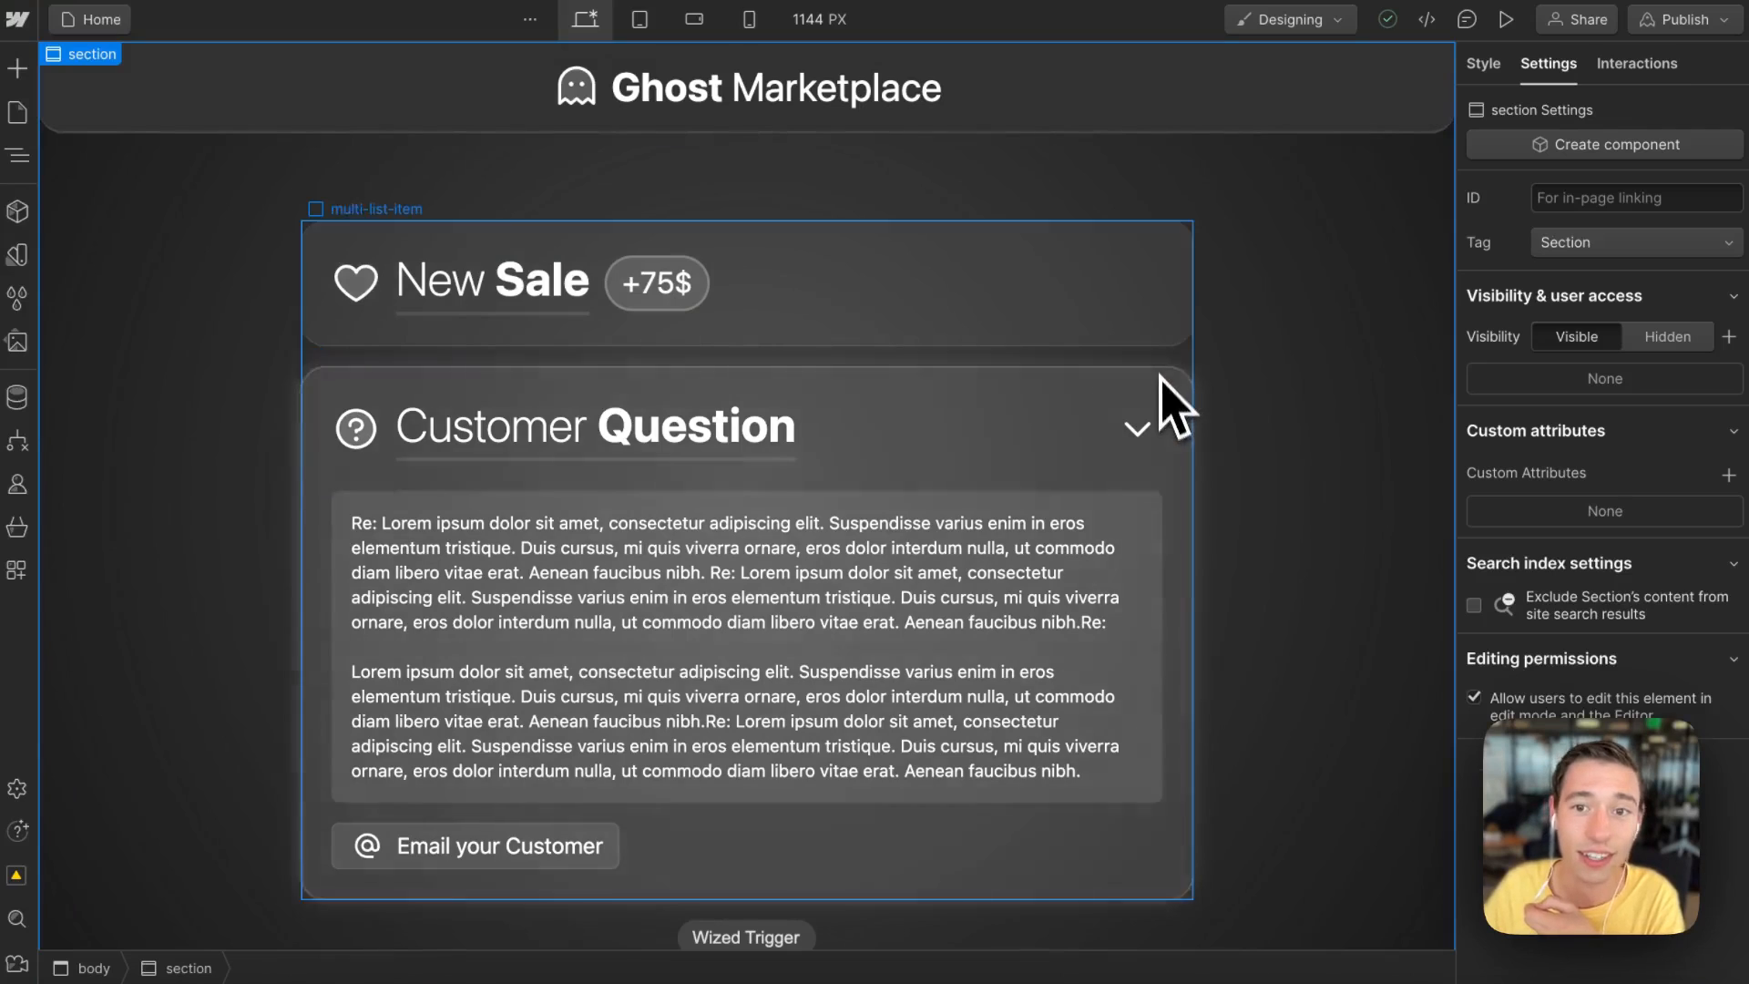
{"action": "left_click", "coordinate": [1144, 341]}
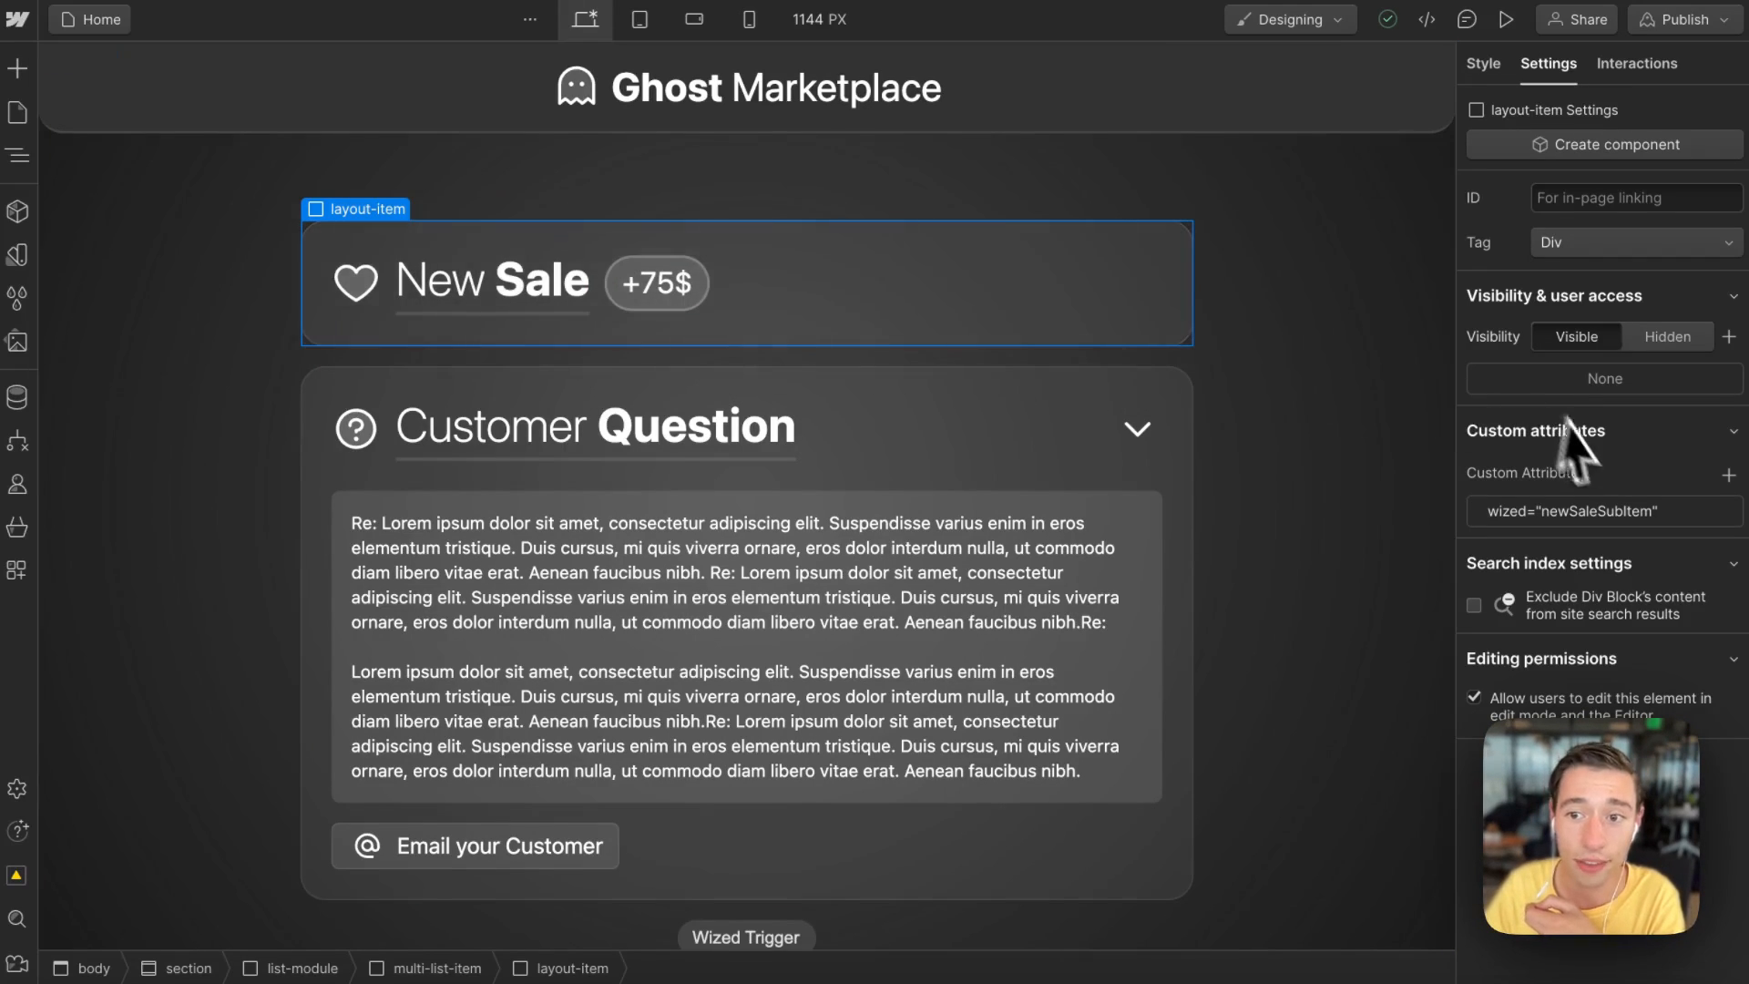
Step: Open the layout item's wized custom attribute to inspect its newSaleSubItem value
{"action": "left_click", "coordinate": [1599, 512]}
{"action": "left_click_drag", "start_coordinate": [1597, 608], "coordinate": [1647, 609]}
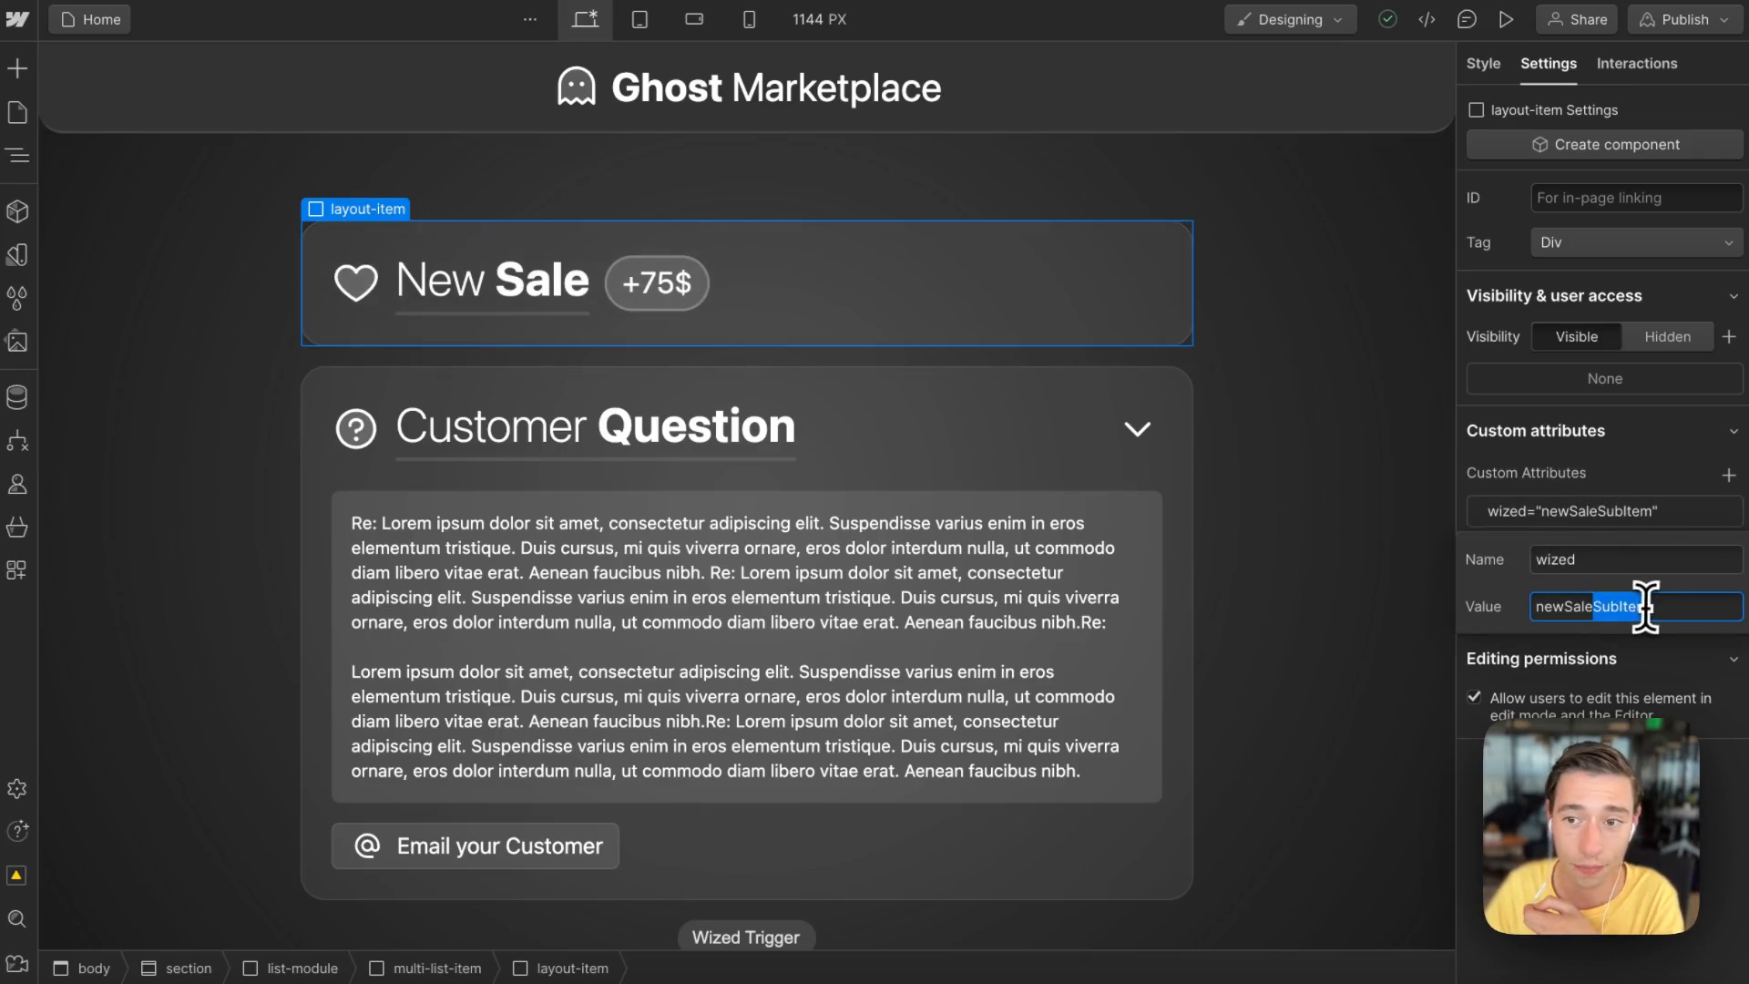
{"action": "left_click", "coordinate": [1651, 509]}
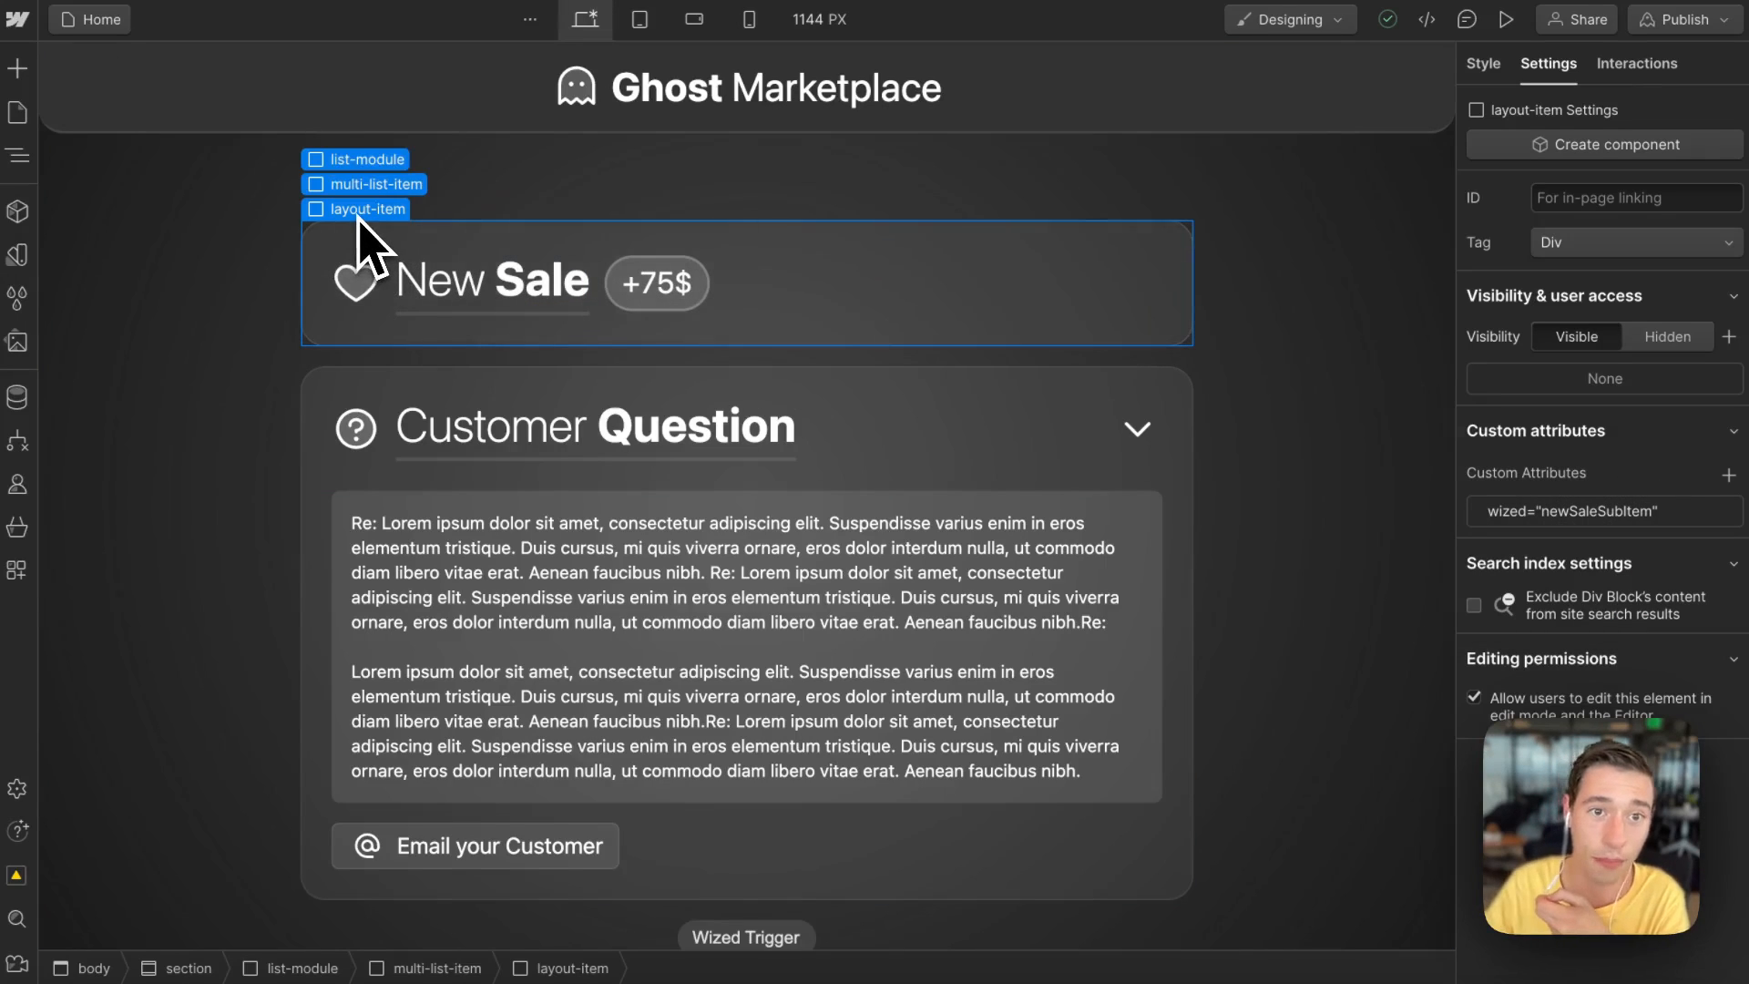
Step: Select the multi-list-item and inspect its wized listItem and wized-cloak custom attributes
{"action": "left_click", "coordinate": [353, 186]}
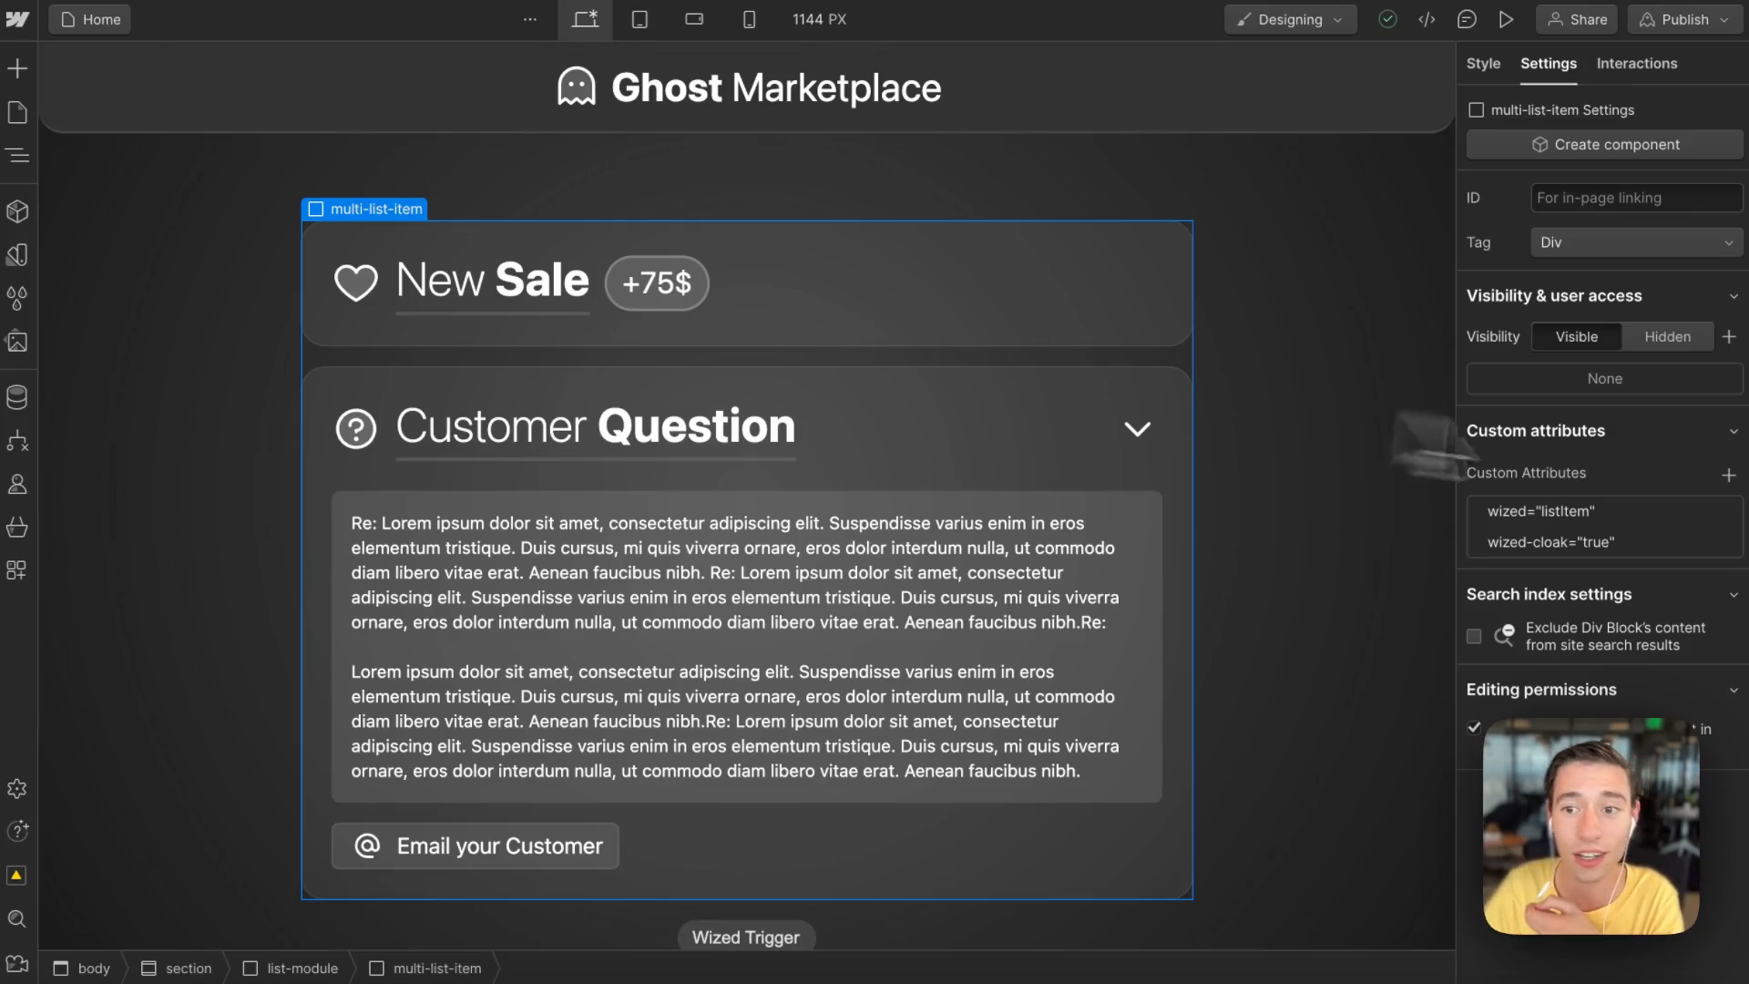
{"action": "left_click", "coordinate": [1627, 515]}
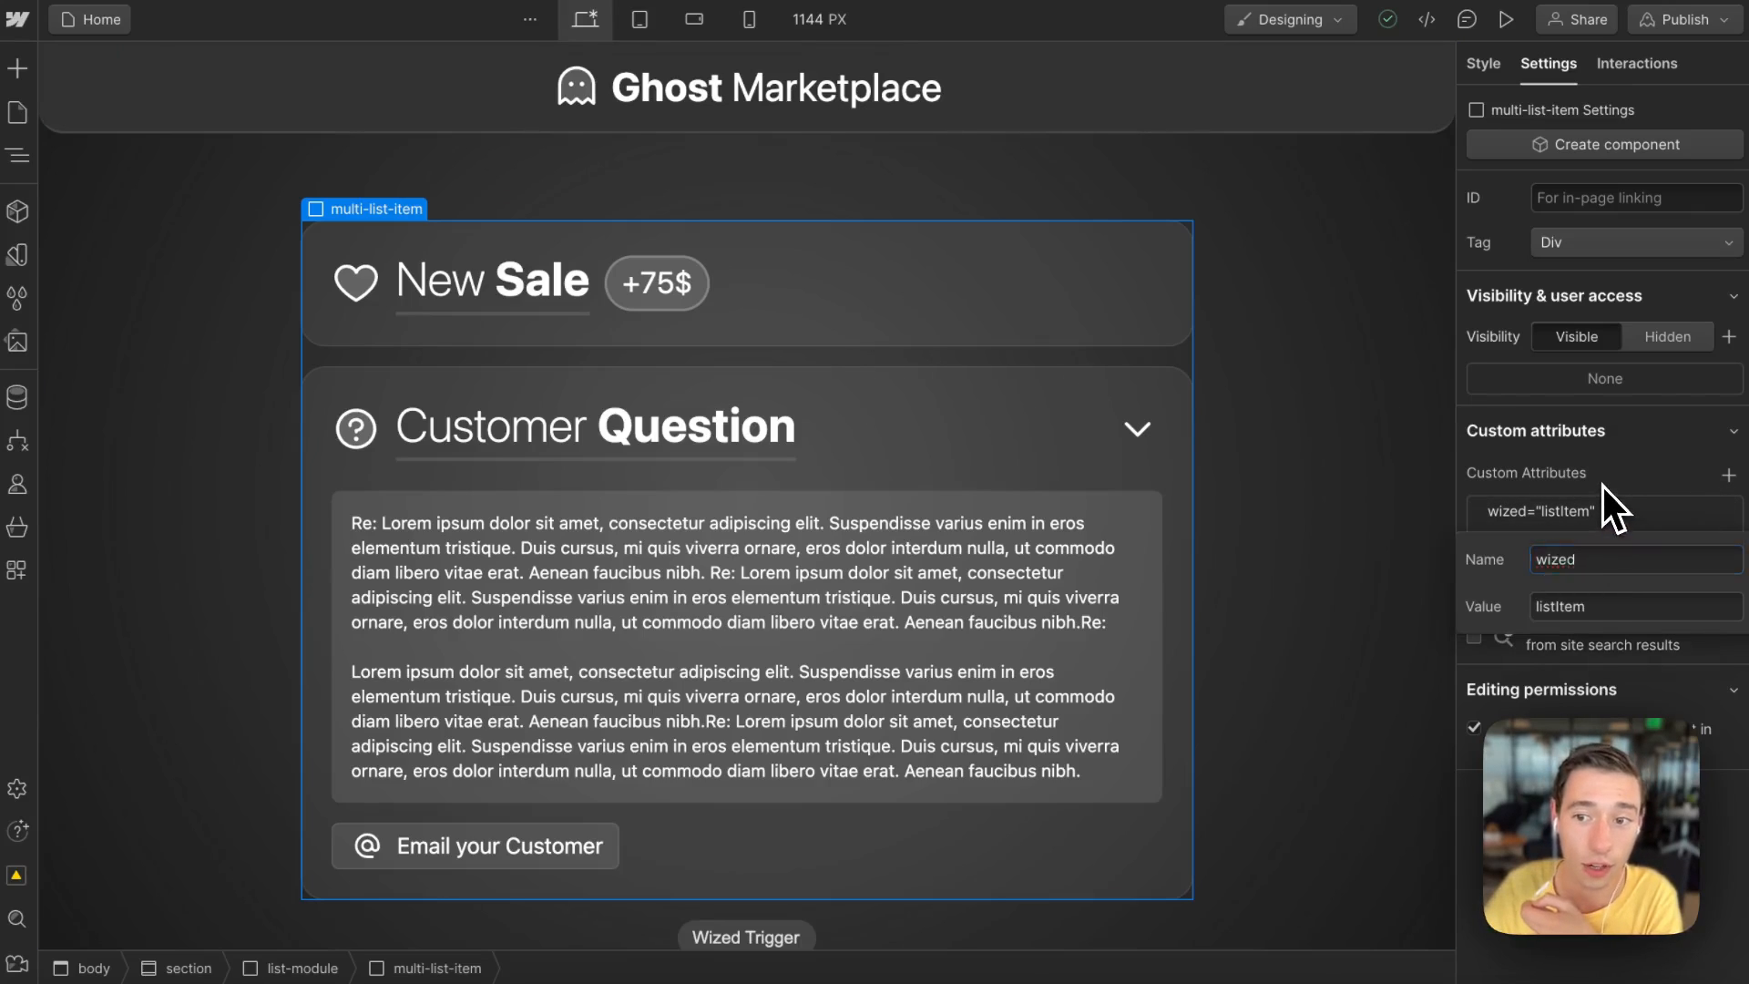
{"action": "left_click", "coordinate": [1604, 485]}
{"action": "left_click", "coordinate": [1599, 539]}
{"action": "left_click", "coordinate": [1579, 637]}
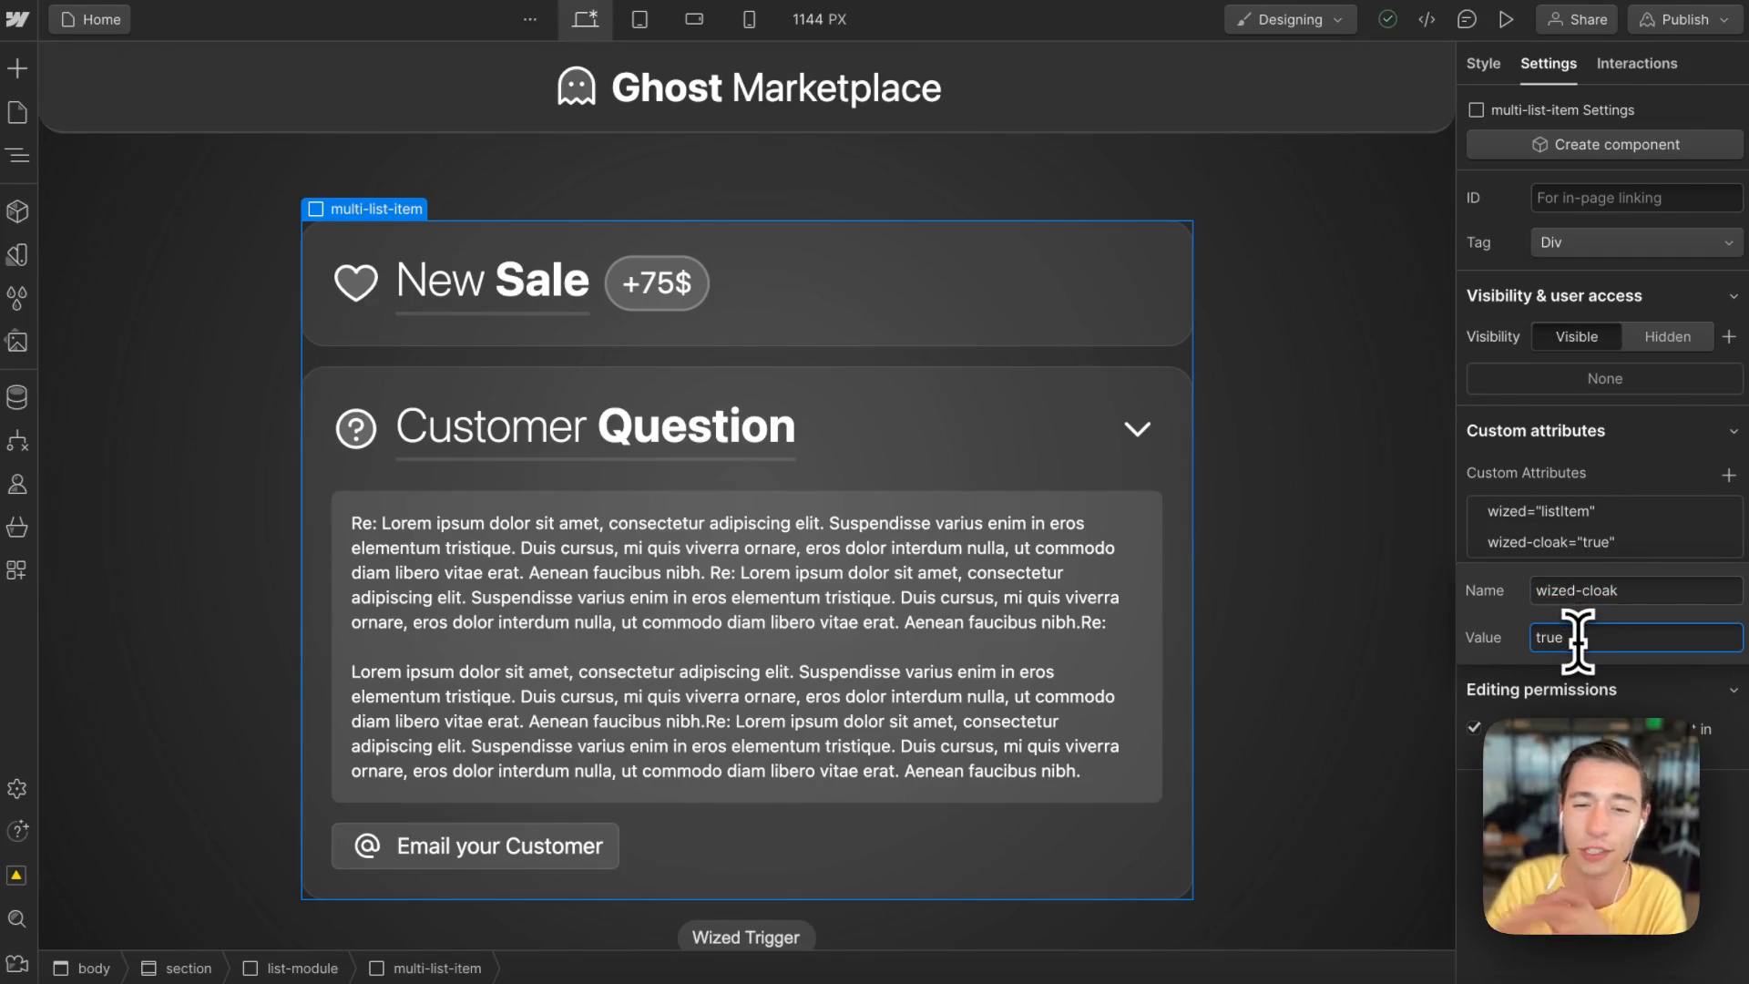
{"action": "left_click_drag", "start_coordinate": [1572, 638], "coordinate": [1530, 671]}
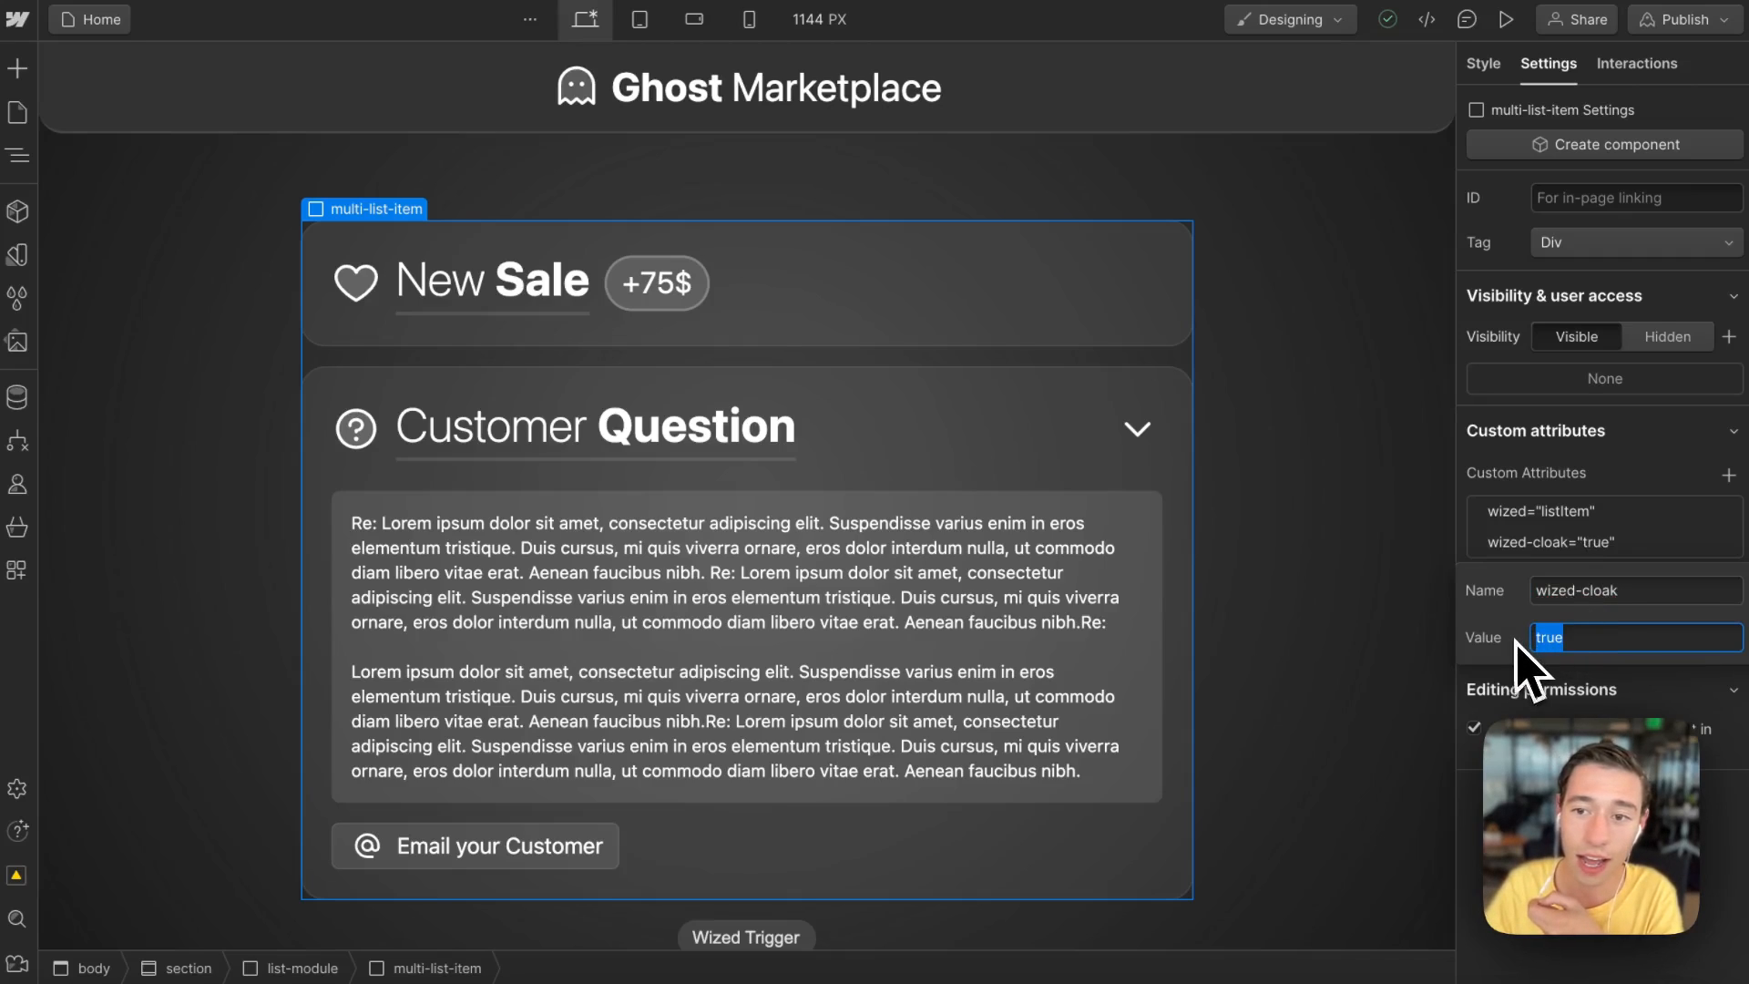
{"action": "left_click", "coordinate": [1619, 485]}
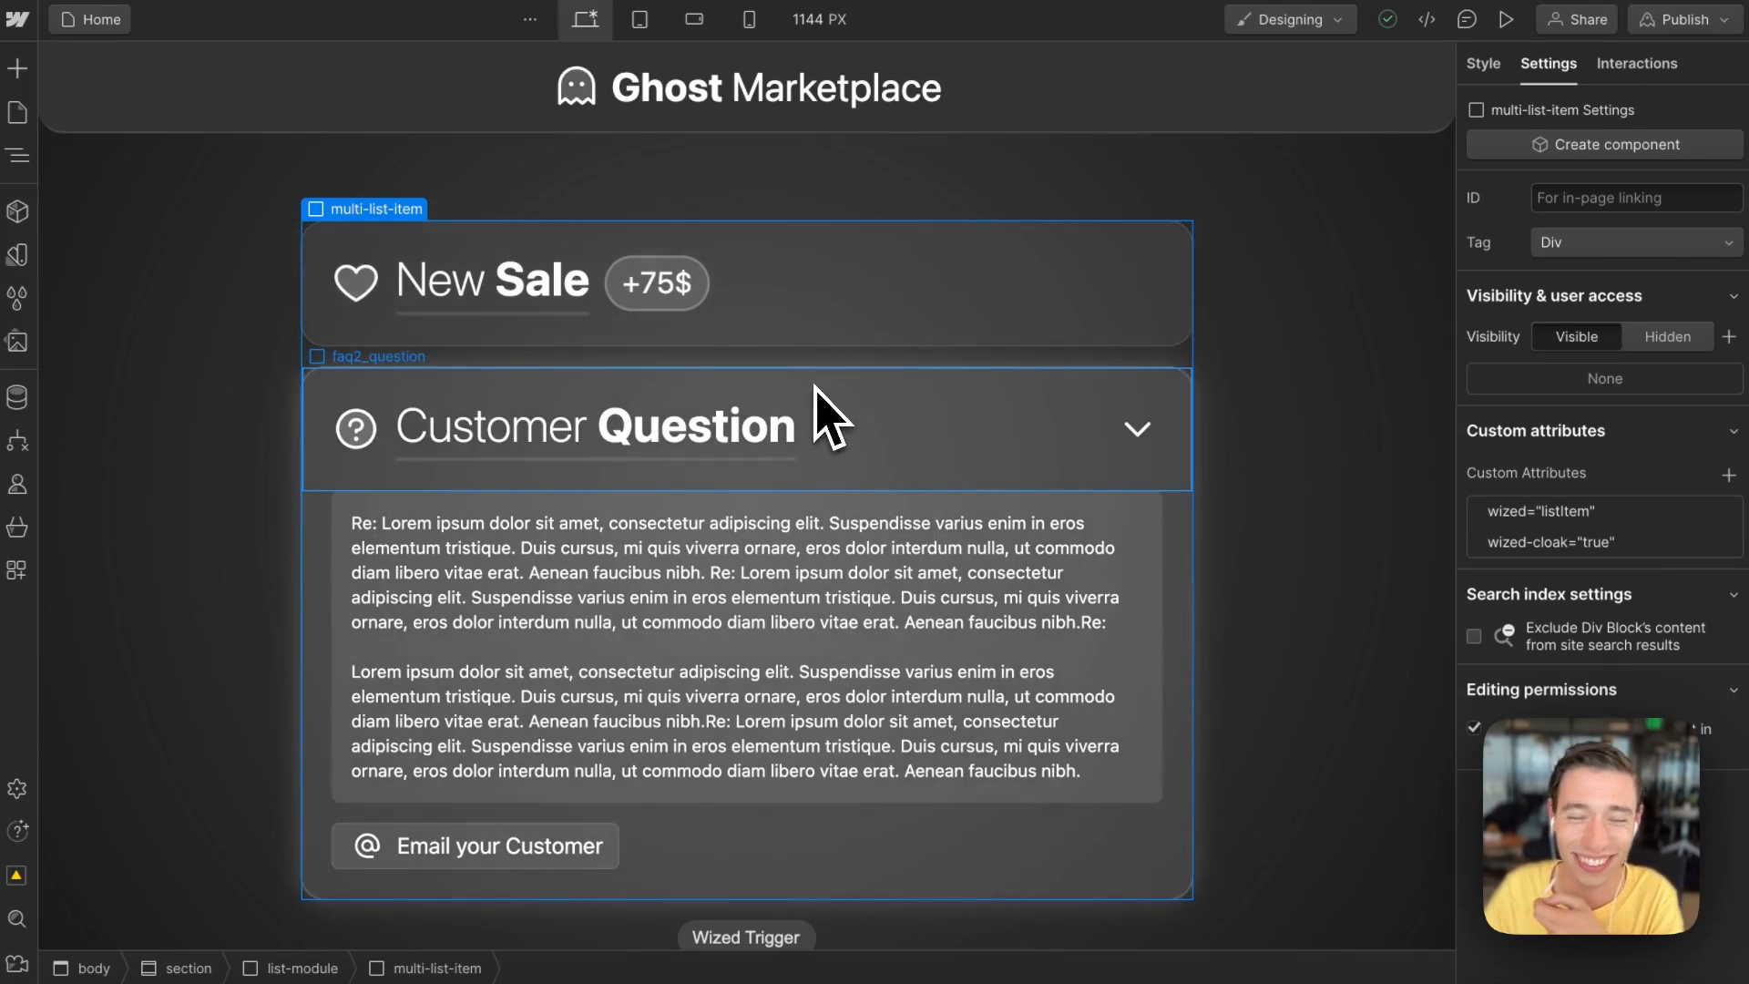
Step: Select the New Sale layout item inside the list item again and review its wized newSaleSubItem attribute
{"action": "left_click", "coordinate": [746, 383]}
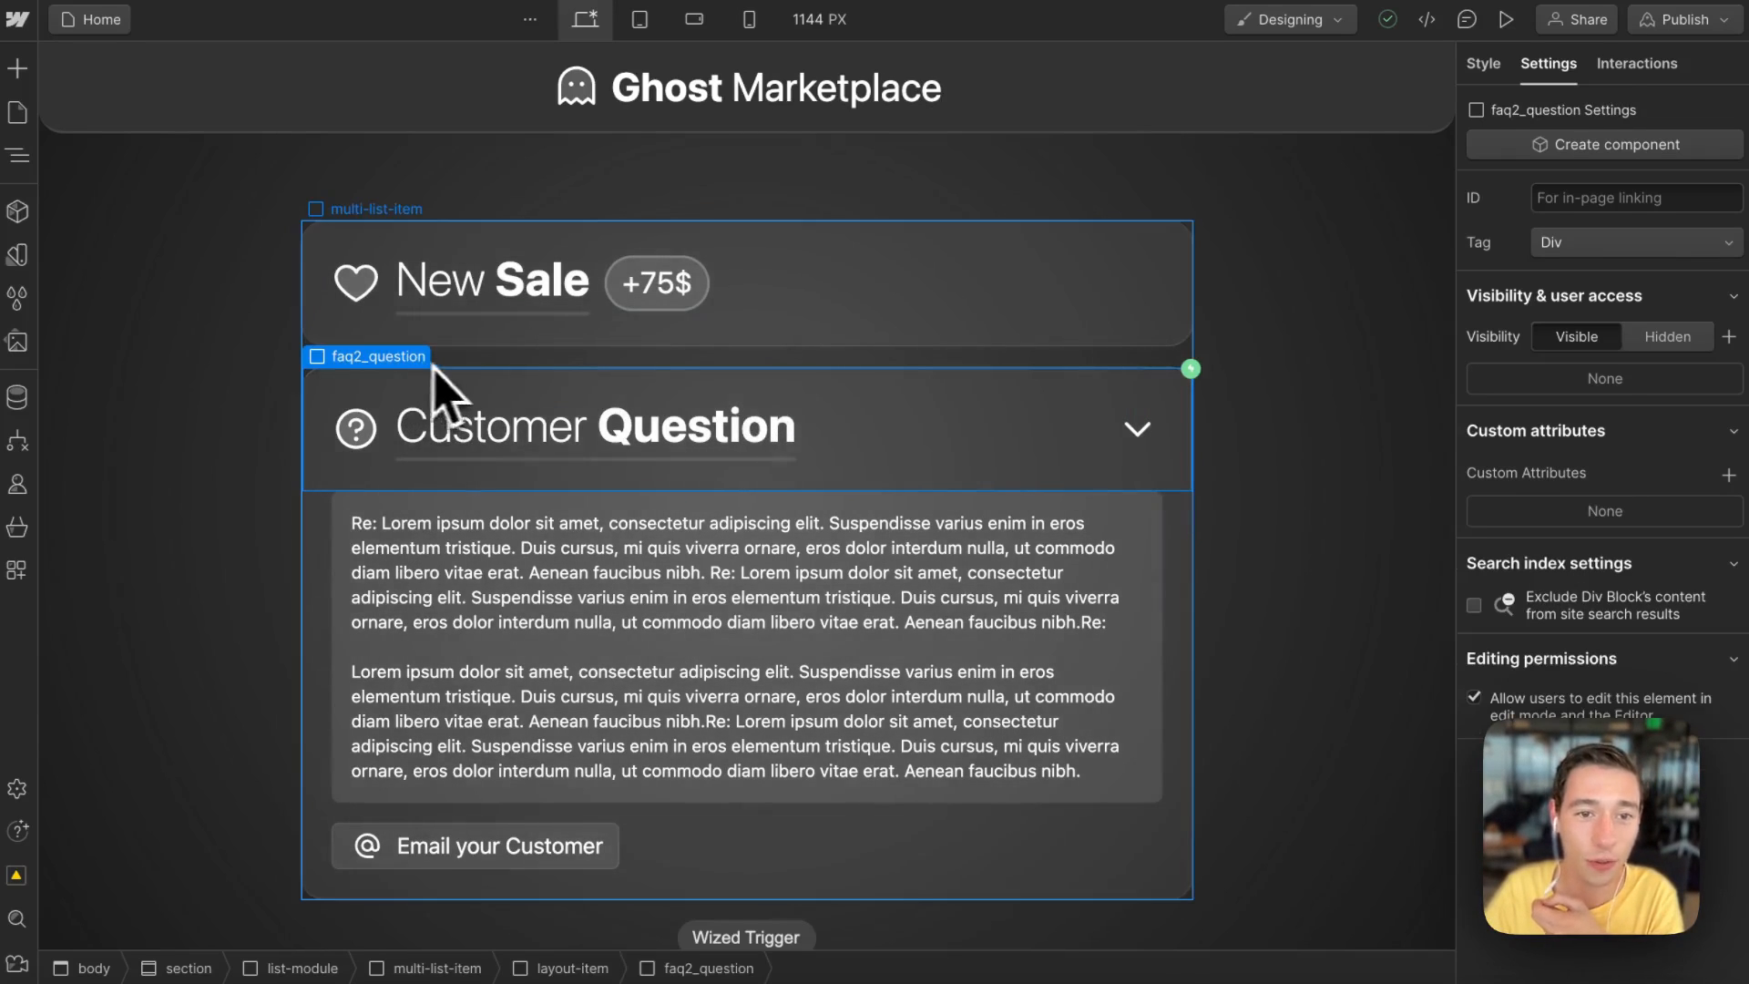
{"action": "left_click", "coordinate": [461, 361]}
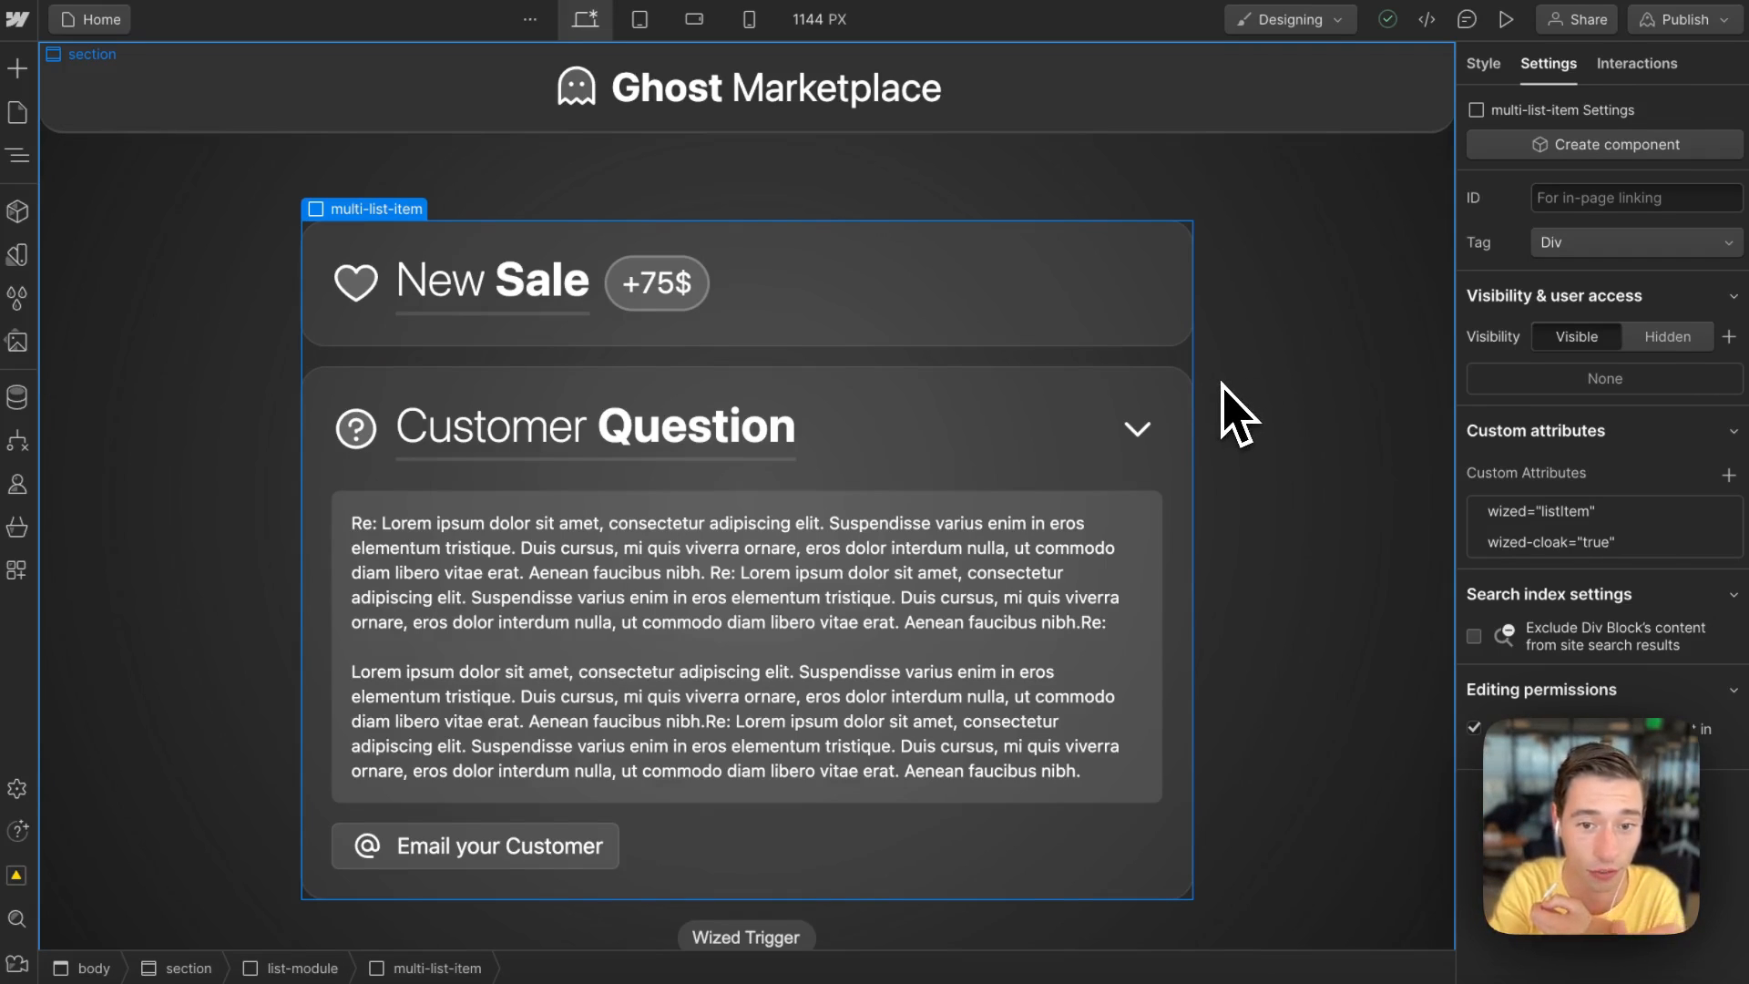
{"action": "left_click", "coordinate": [1171, 339]}
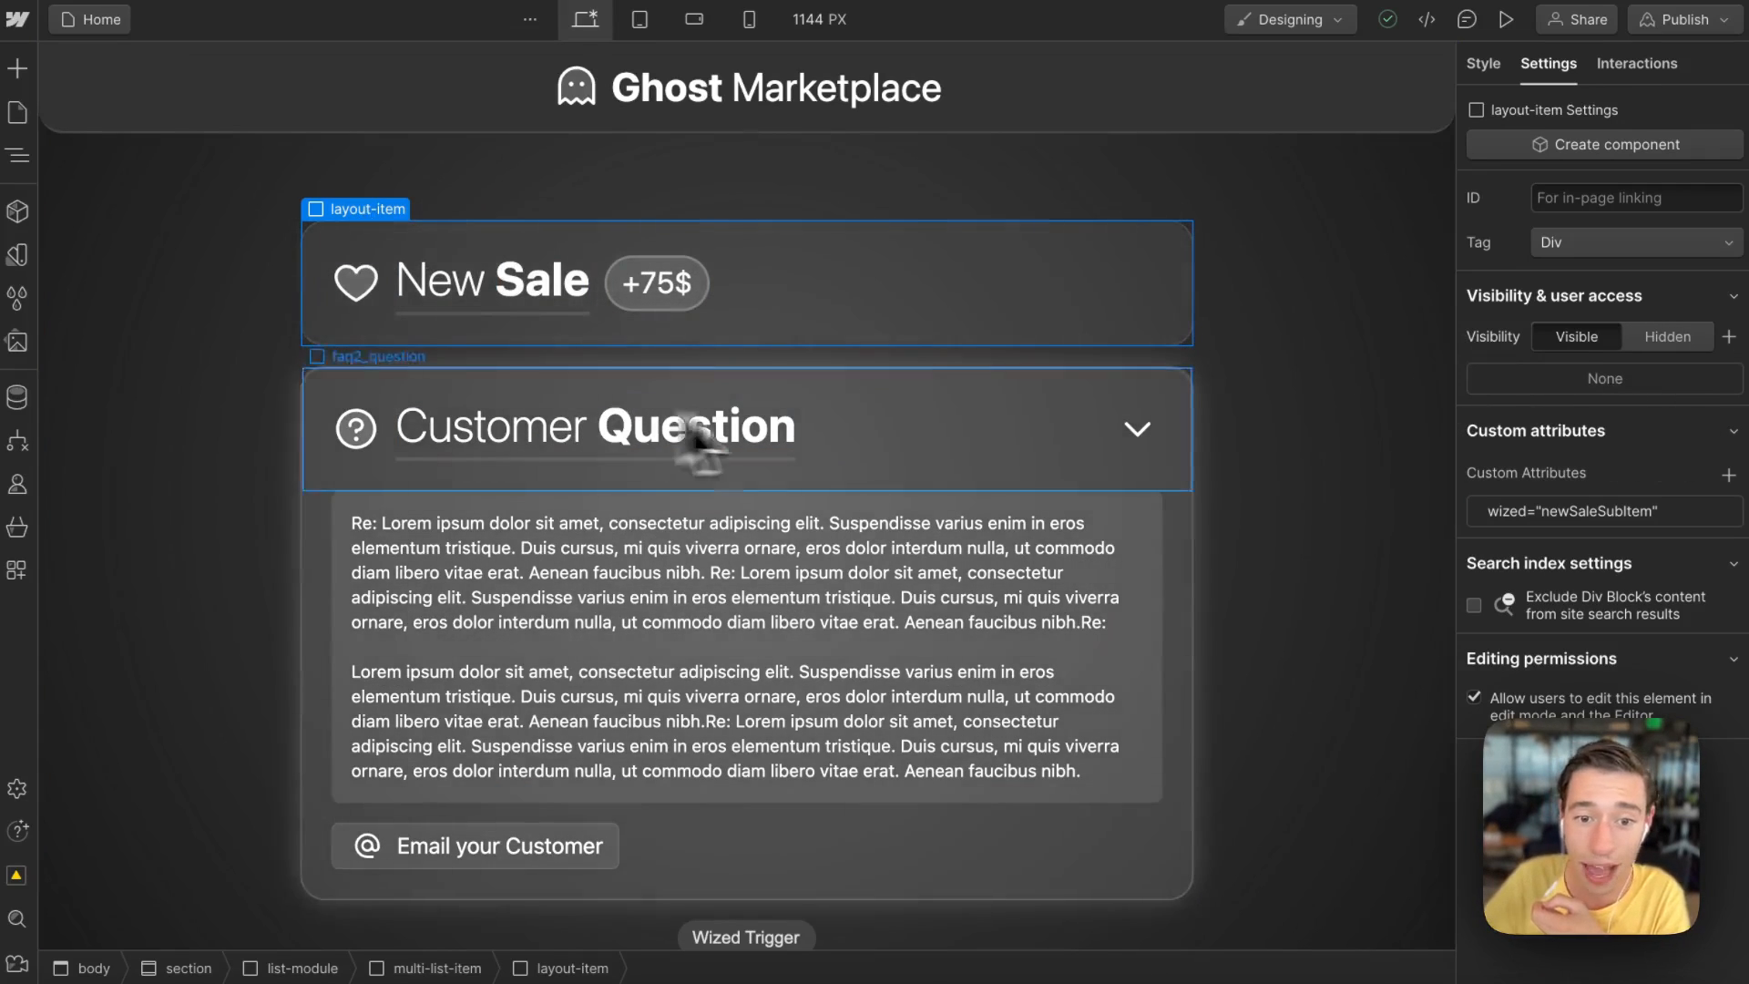
{"action": "left_click", "coordinate": [1604, 512]}
{"action": "left_click", "coordinate": [1604, 515]}
{"action": "left_click", "coordinate": [1605, 515]}
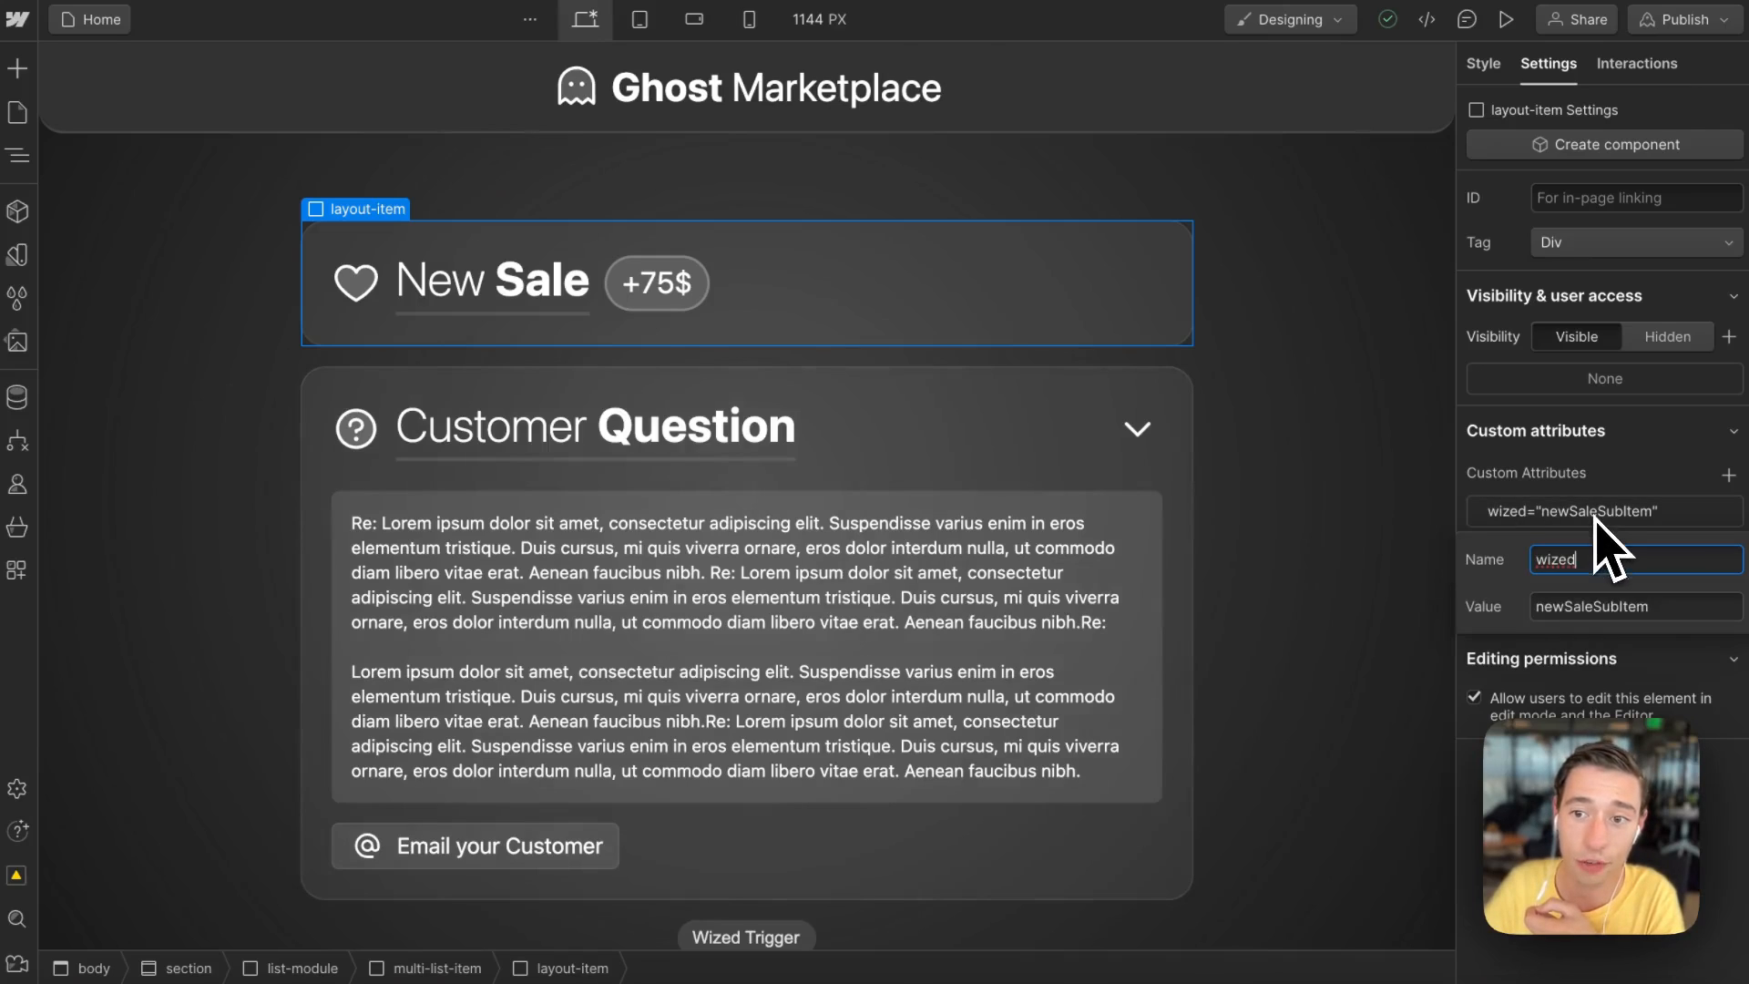
{"action": "left_click_drag", "start_coordinate": [1567, 606], "coordinate": [1671, 605]}
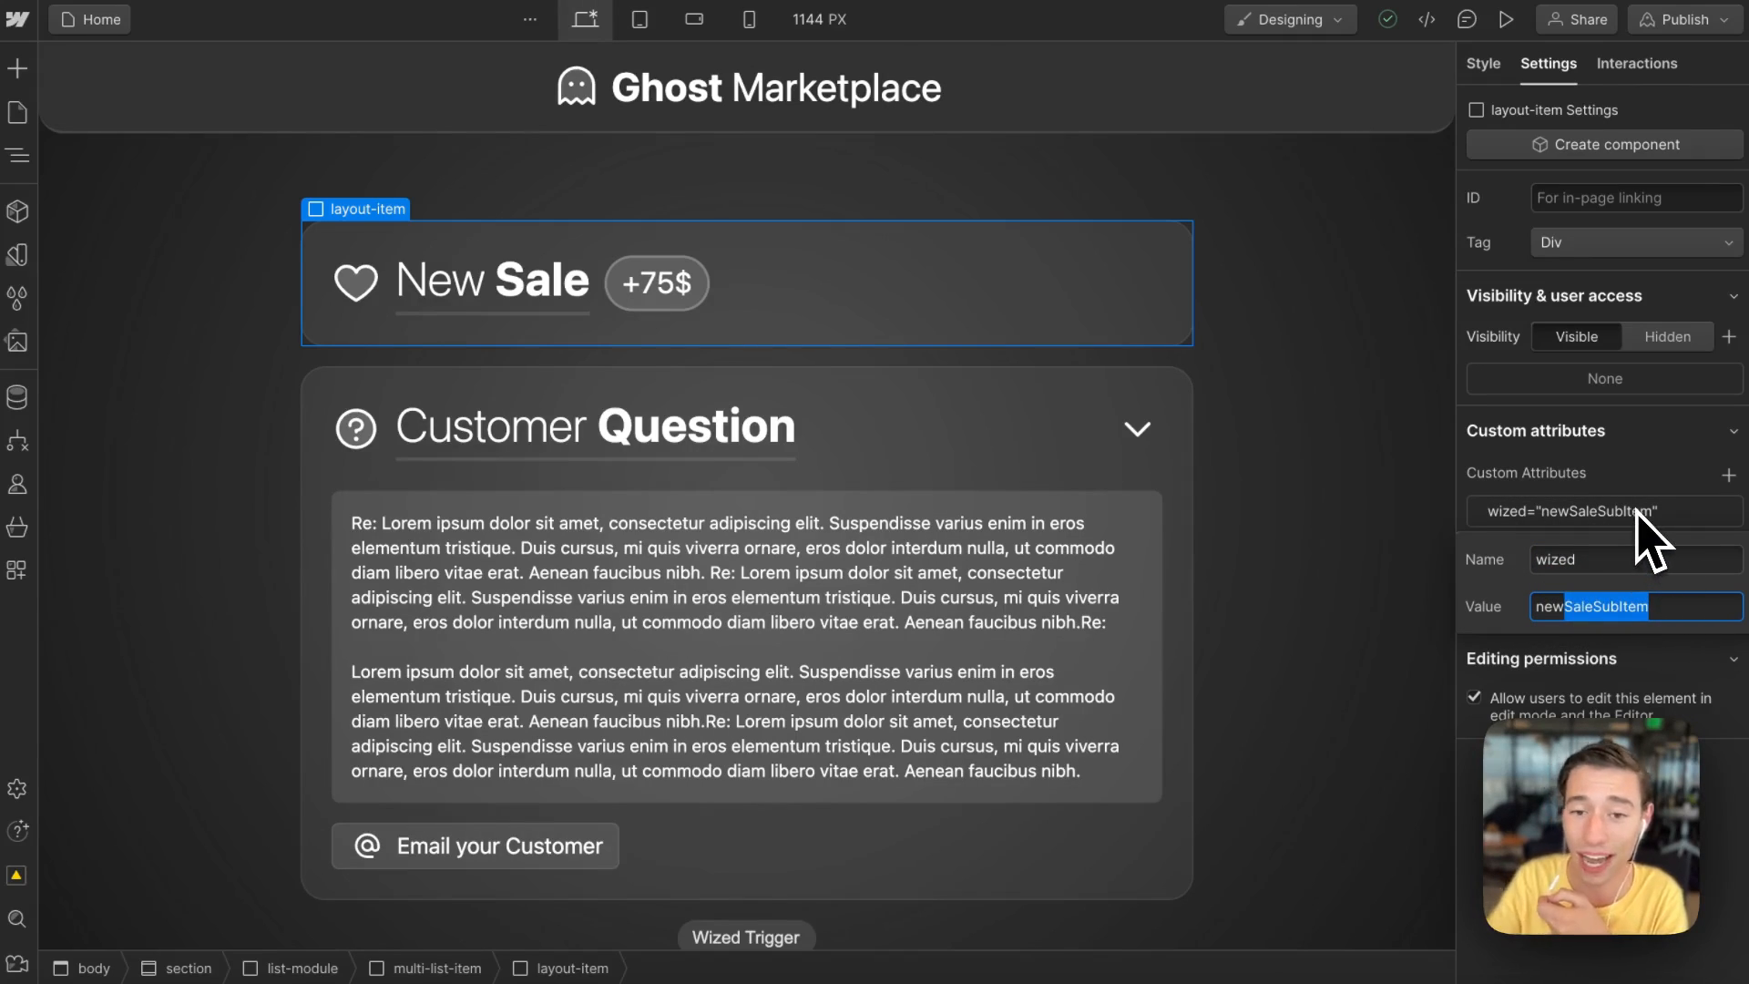
{"action": "left_click", "coordinate": [1612, 475]}
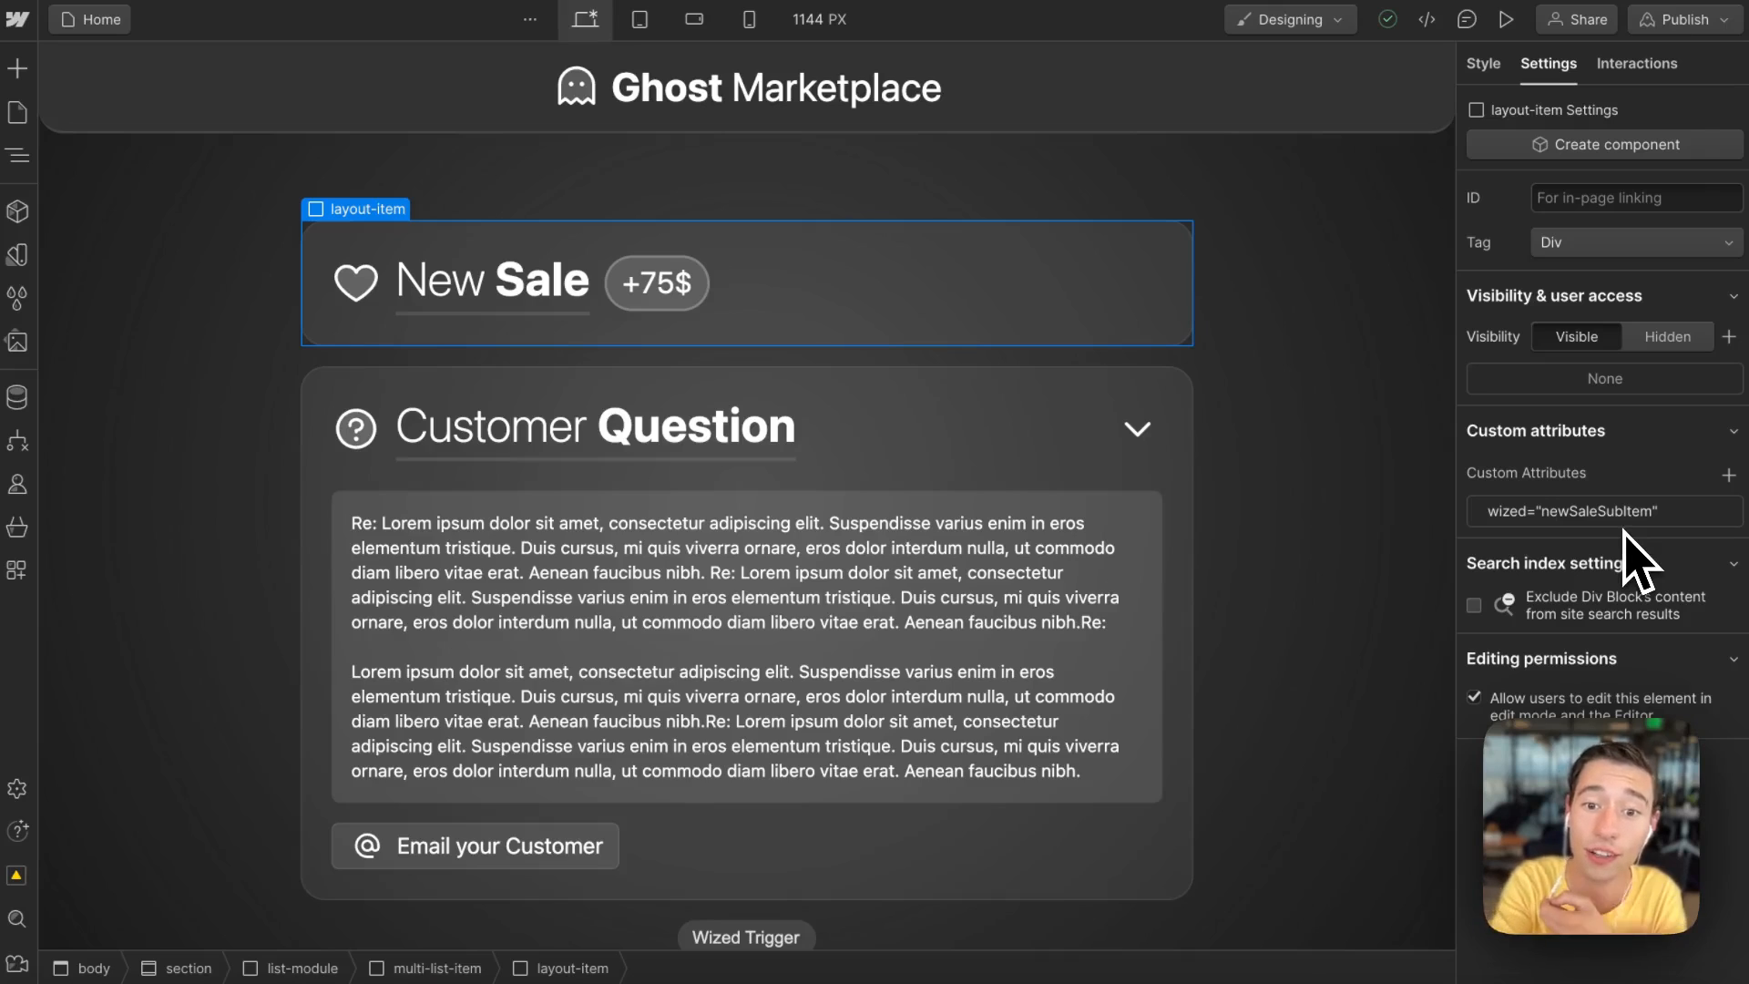
Step: Select the Customer Question layout item and inspect its wized accordionSubItem custom attribute
{"action": "left_click", "coordinate": [1011, 458]}
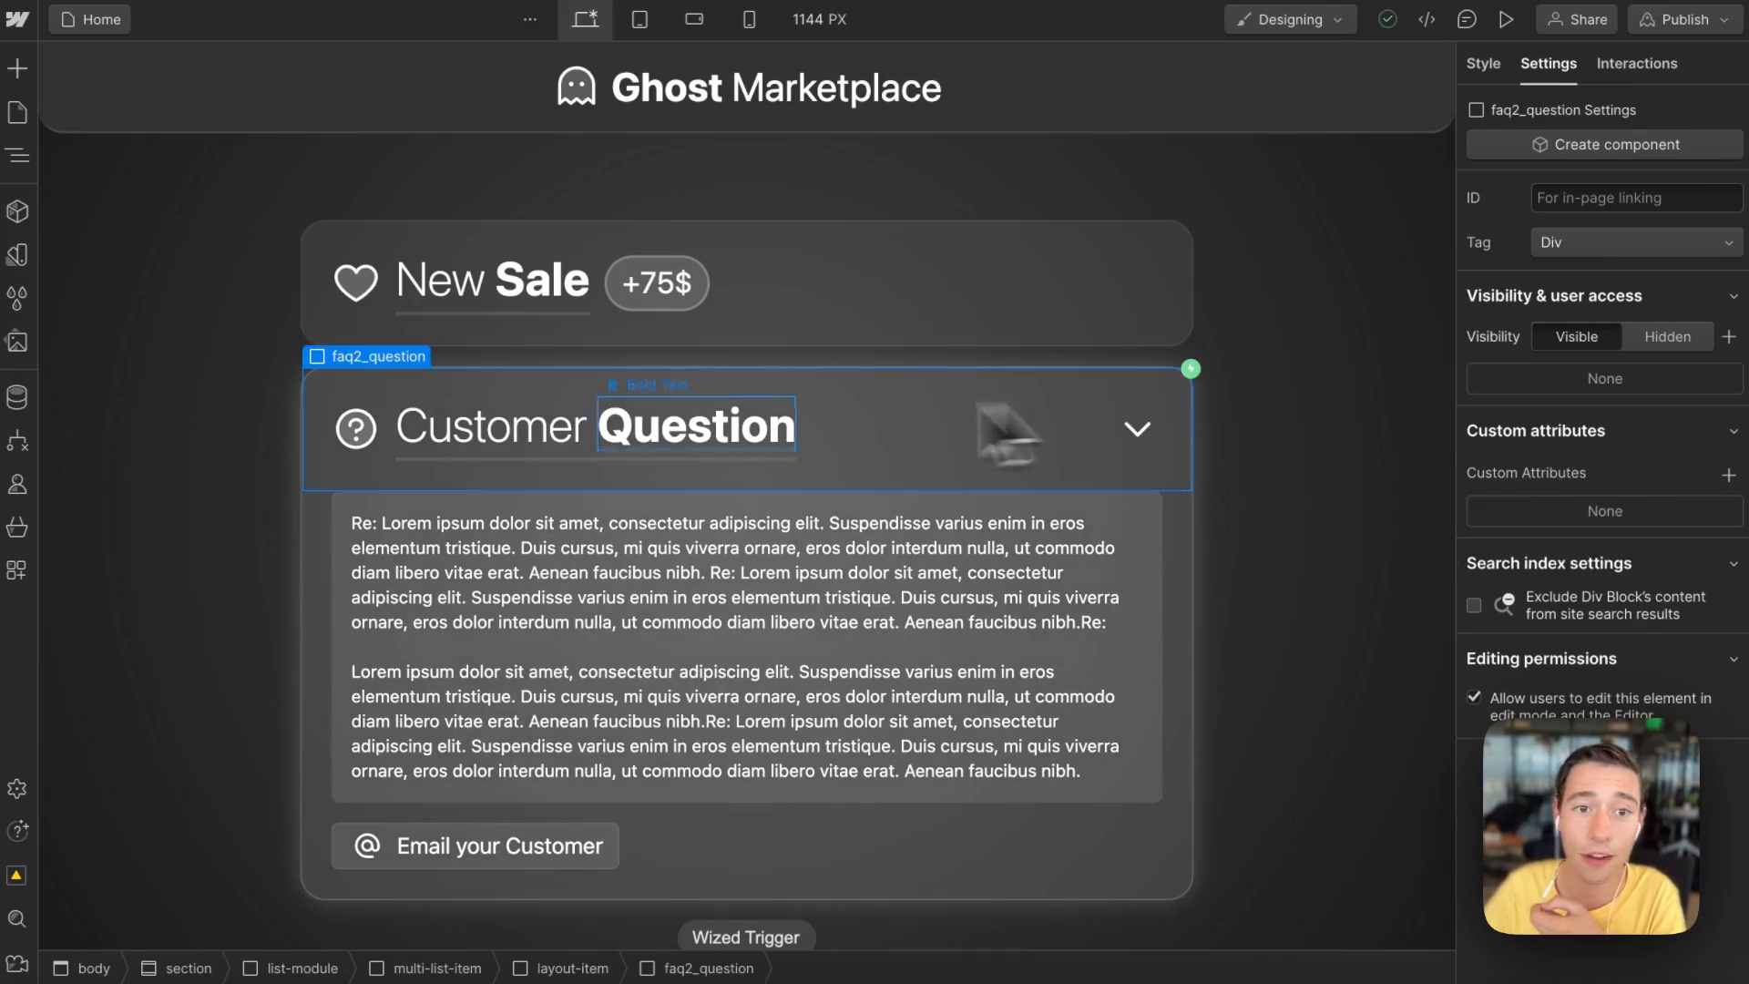
{"action": "left_click", "coordinate": [355, 338]}
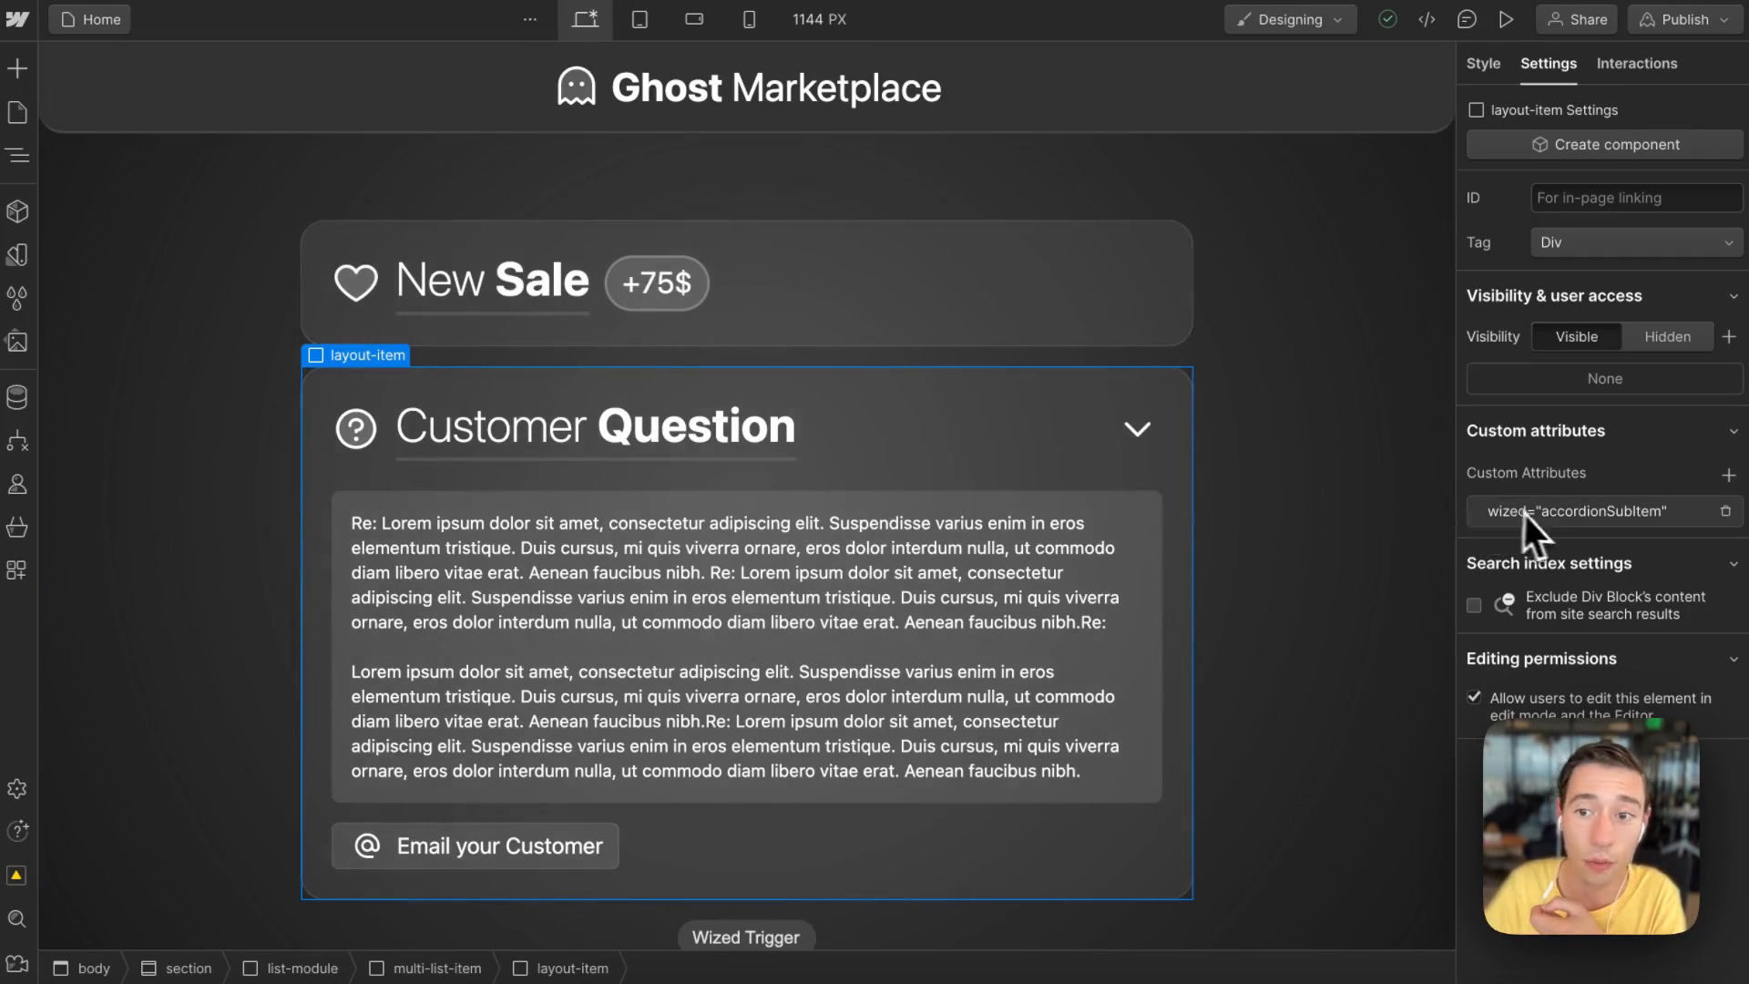
{"action": "left_click", "coordinate": [1571, 512]}
{"action": "double_click", "coordinate": [1549, 607]}
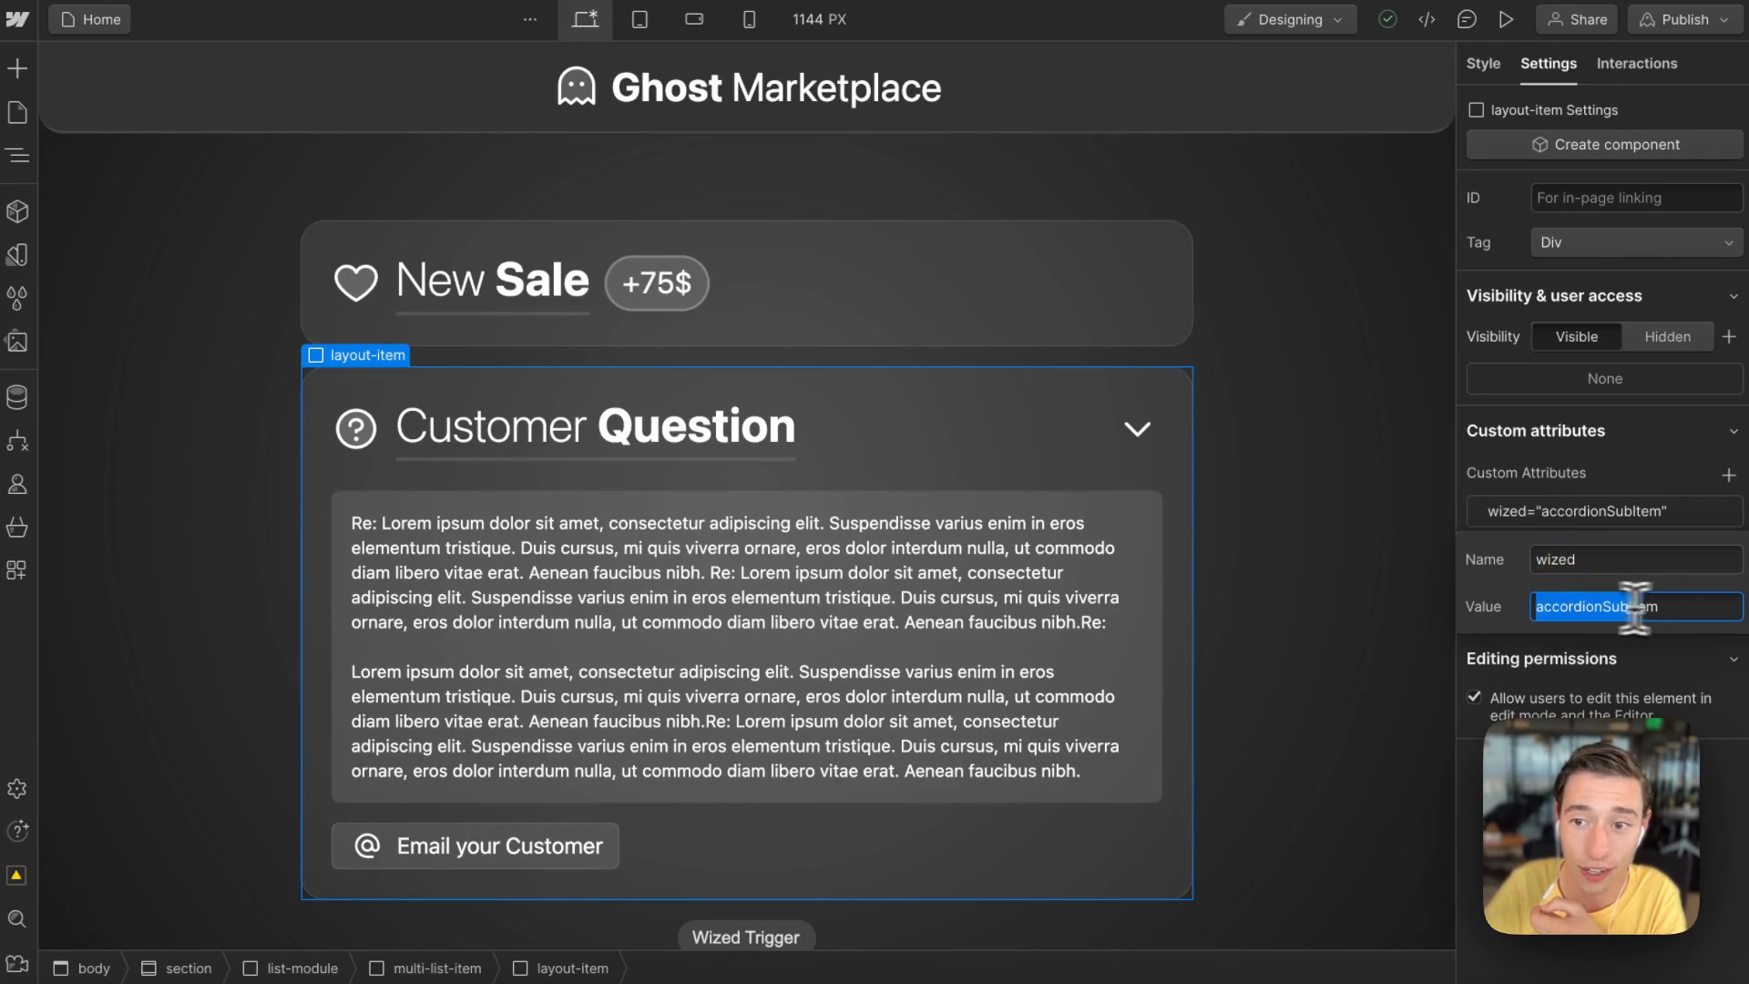
{"action": "left_click", "coordinate": [1656, 521]}
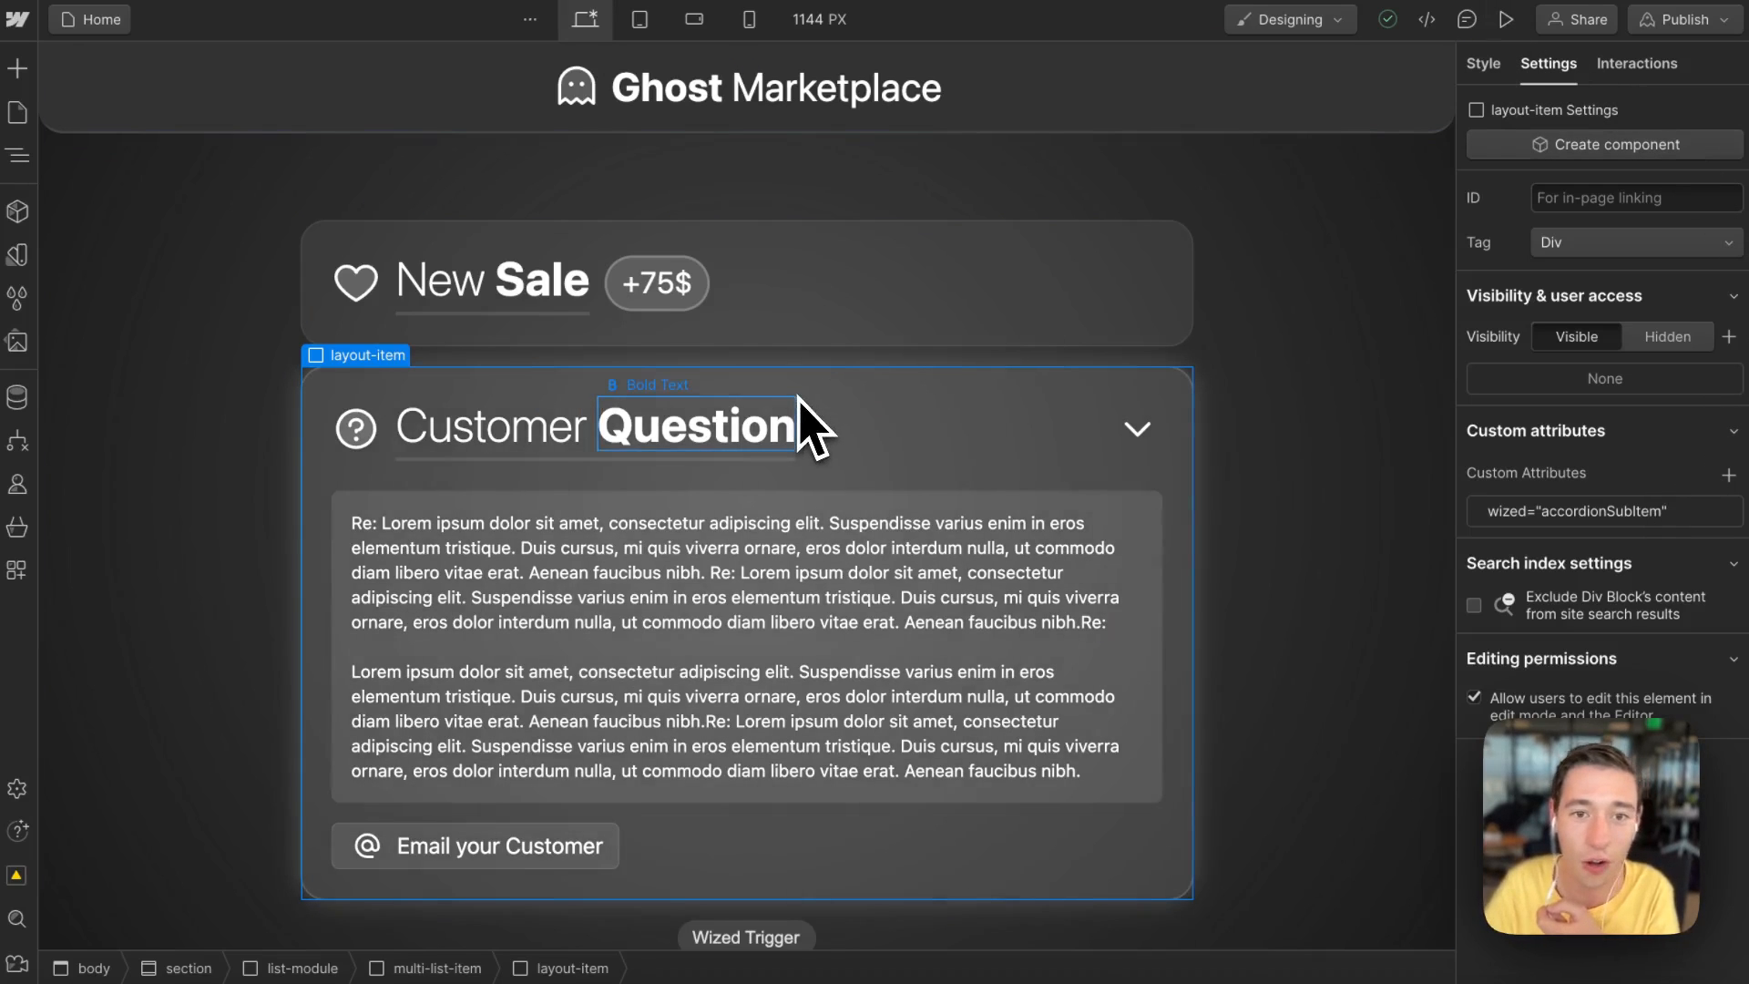
Step: Inspect the question paragraph, headings and bold text elements to check their custom attributes
{"action": "left_click", "coordinate": [598, 634]}
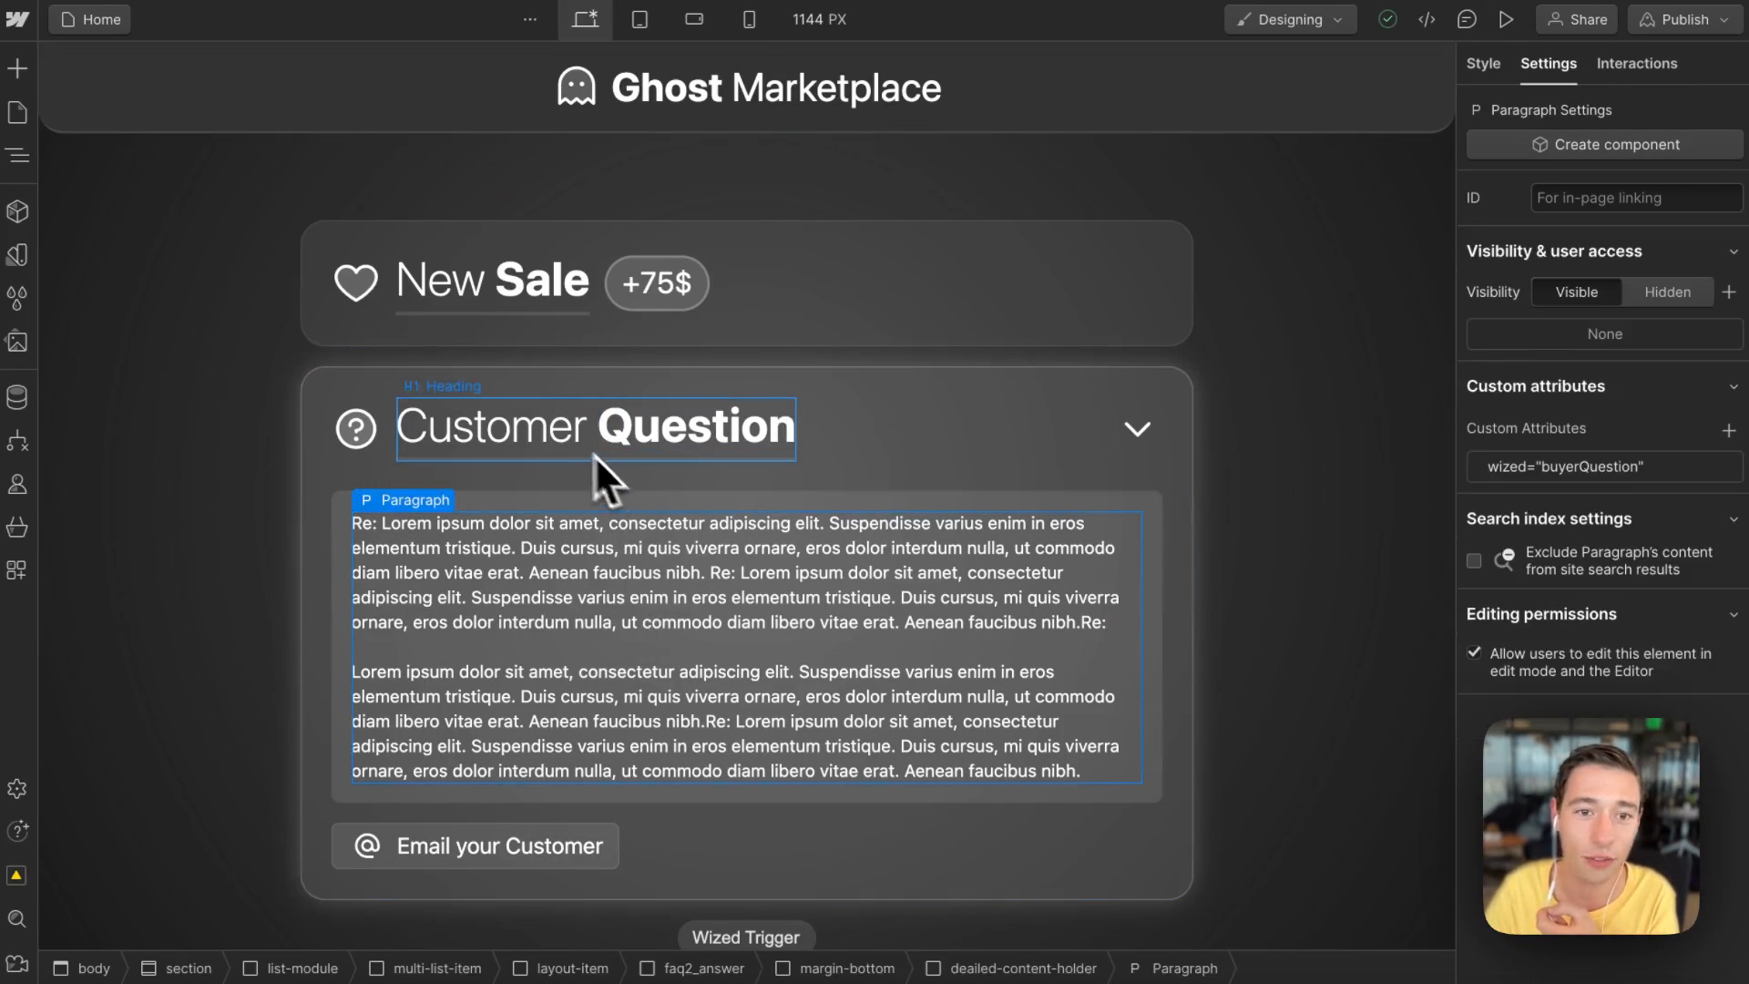
{"action": "left_click", "coordinate": [552, 439]}
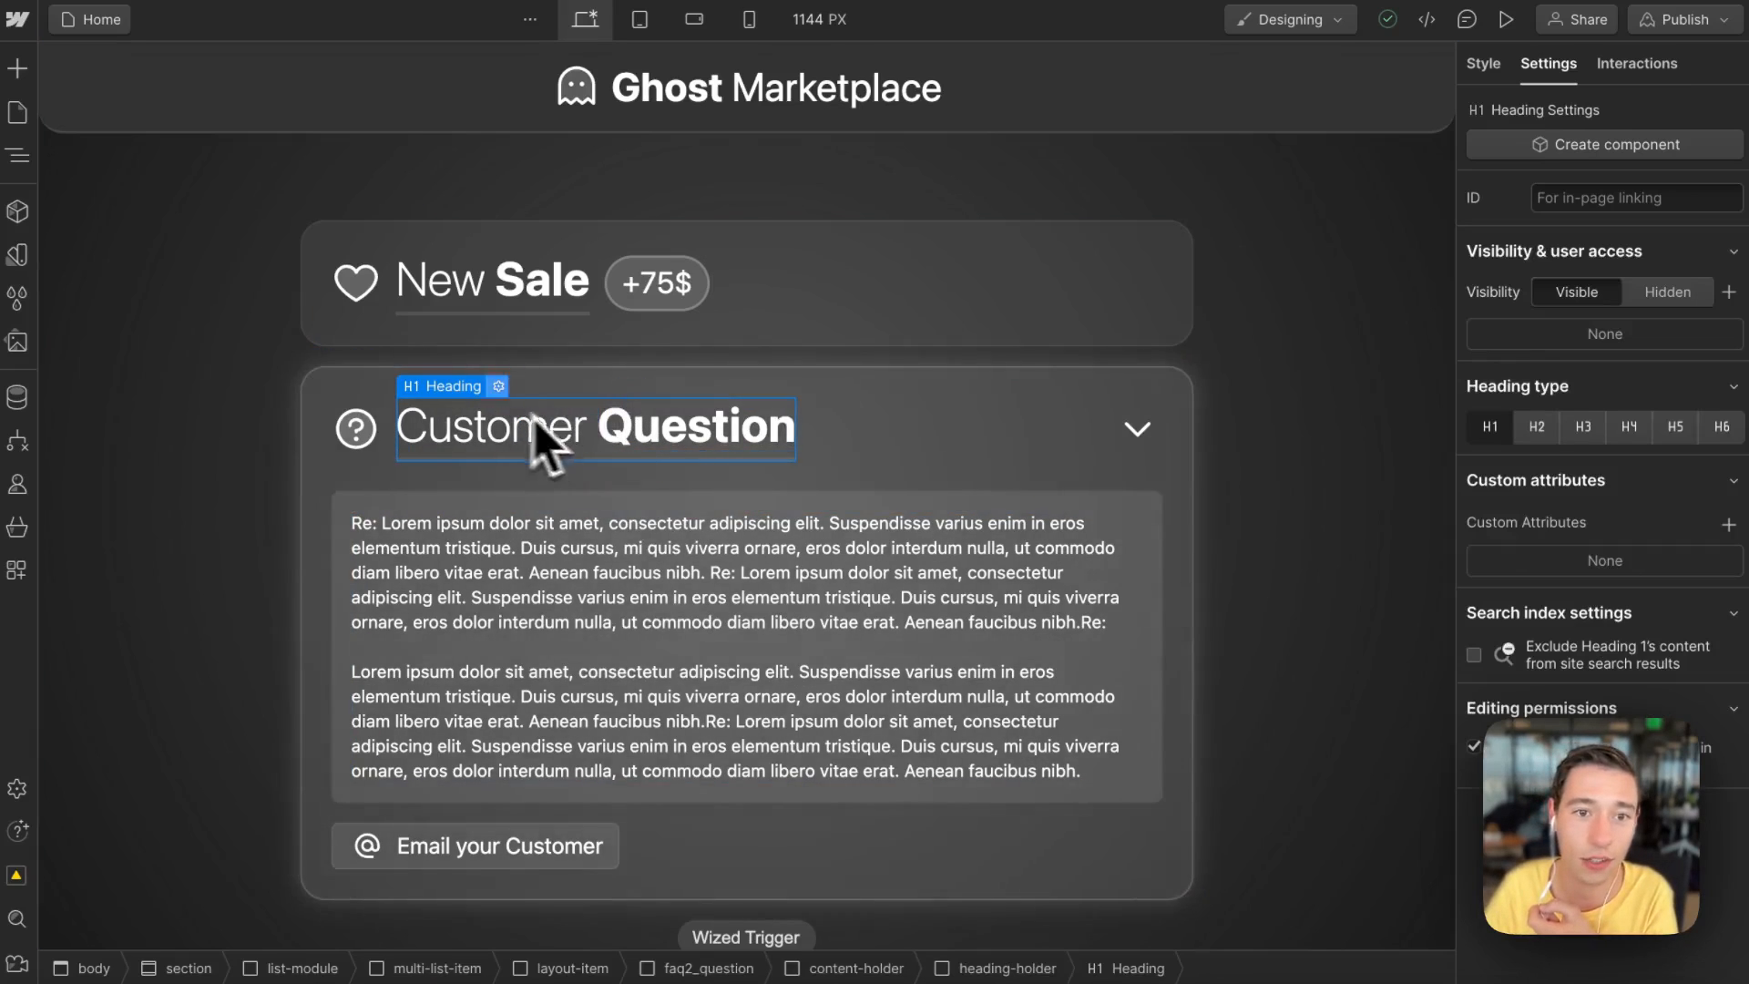
{"action": "left_click", "coordinate": [608, 453]}
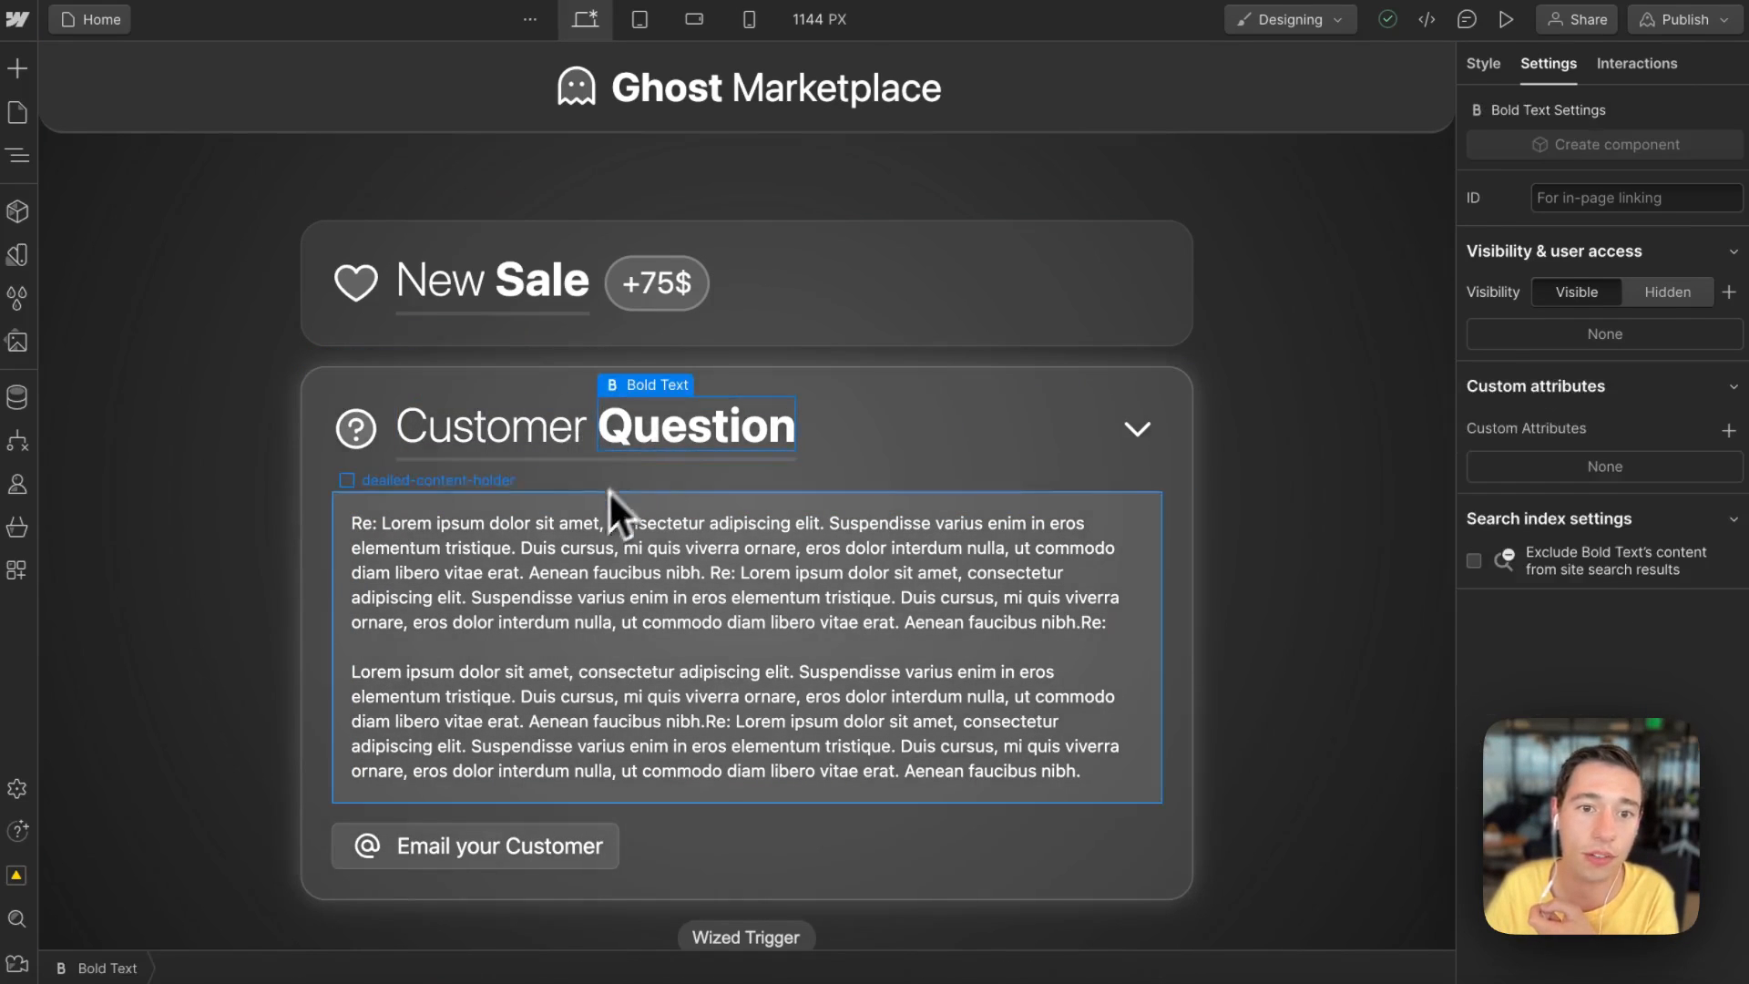
{"action": "left_click", "coordinate": [551, 446]}
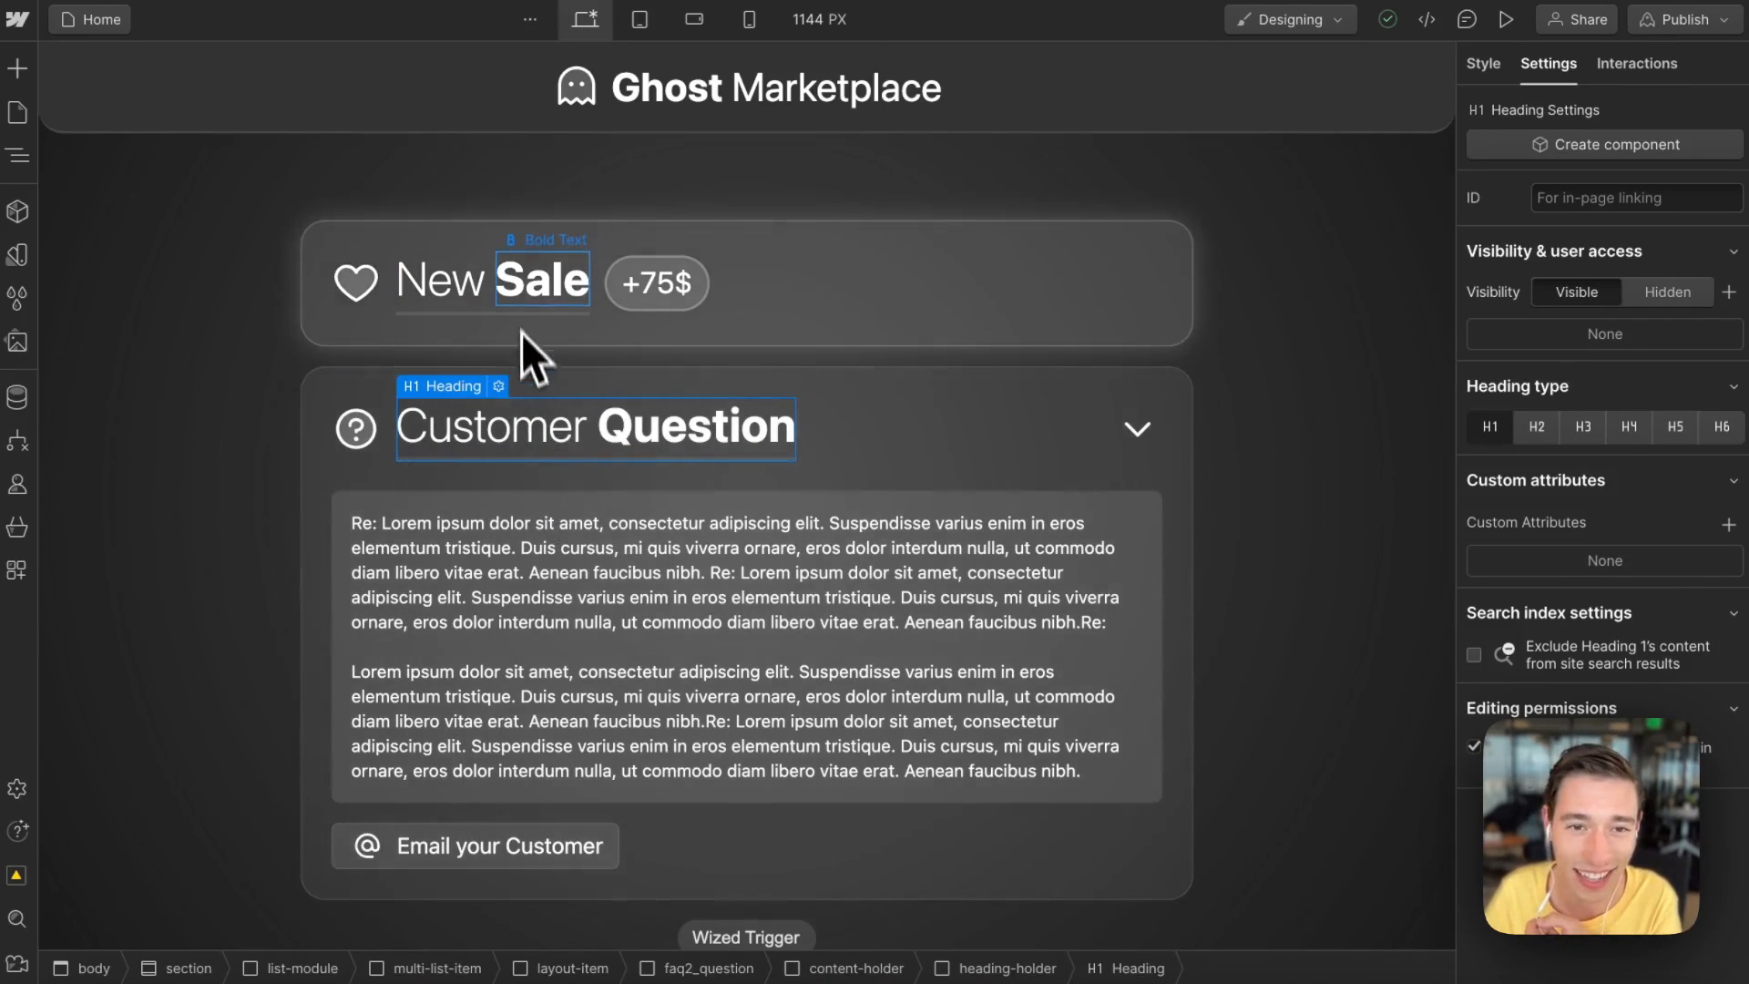
{"action": "left_click", "coordinate": [510, 306]}
{"action": "left_click", "coordinate": [497, 410]}
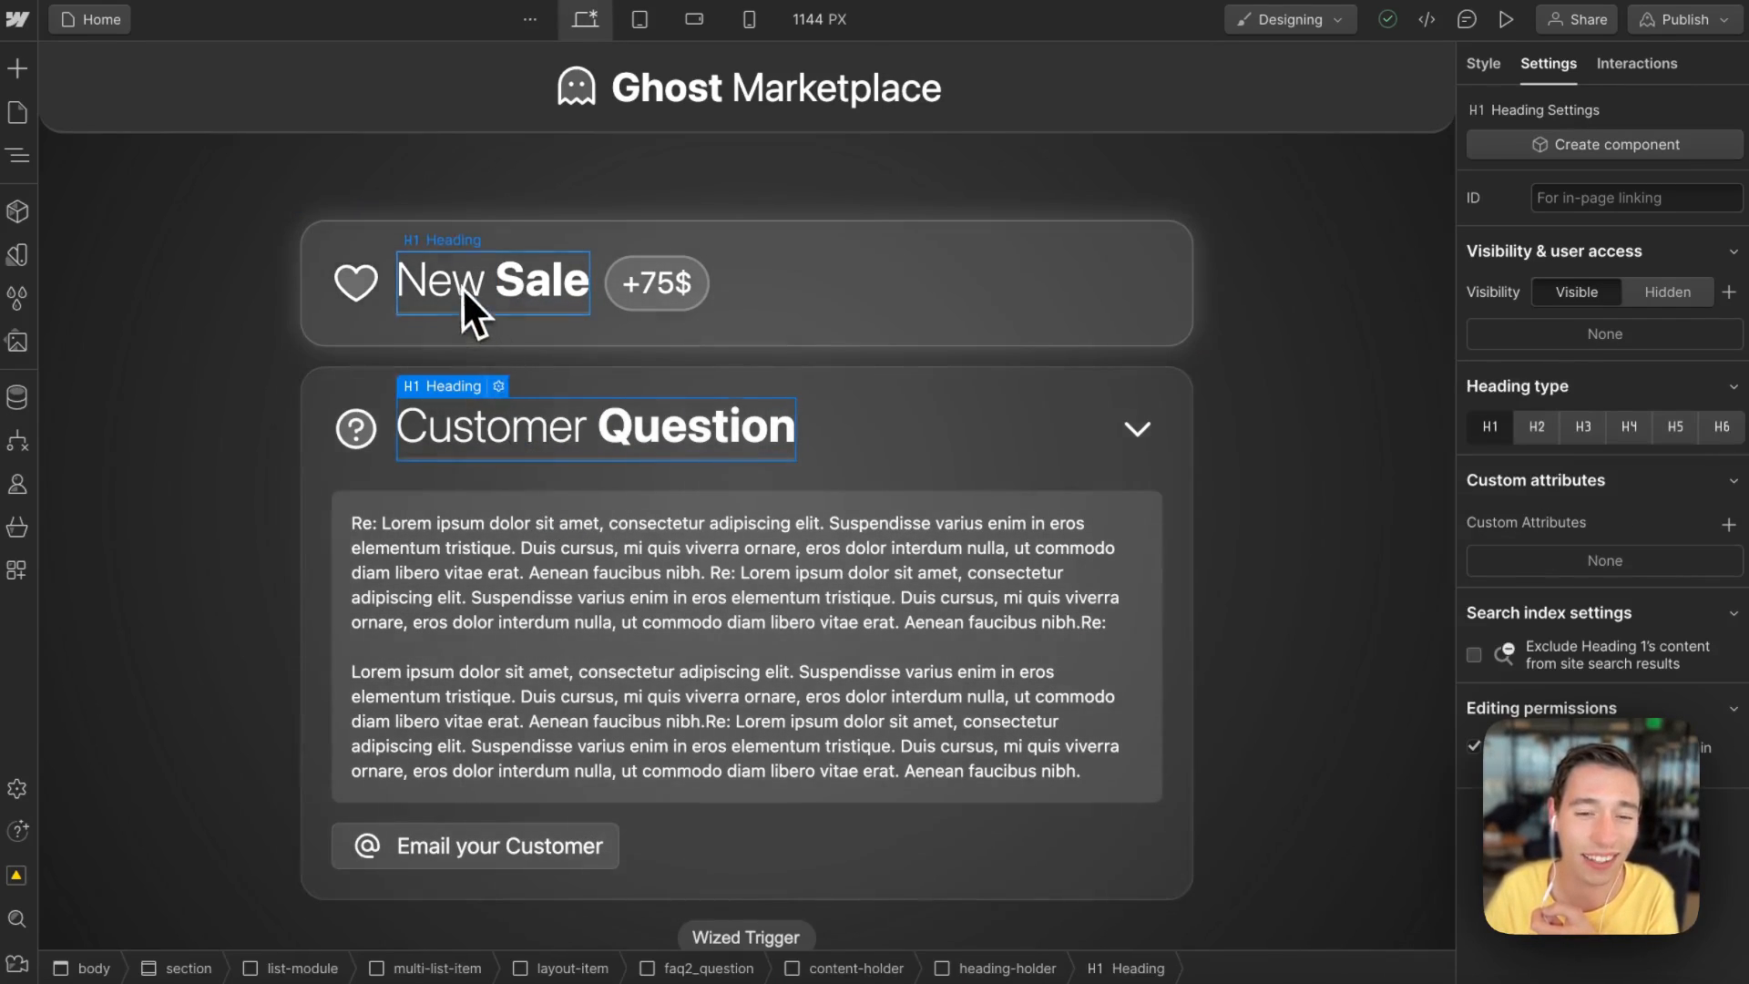
Step: Check the sale and question headings, then open the question paragraph's wized buyerQuestion custom attribute
{"action": "left_click", "coordinate": [461, 287]}
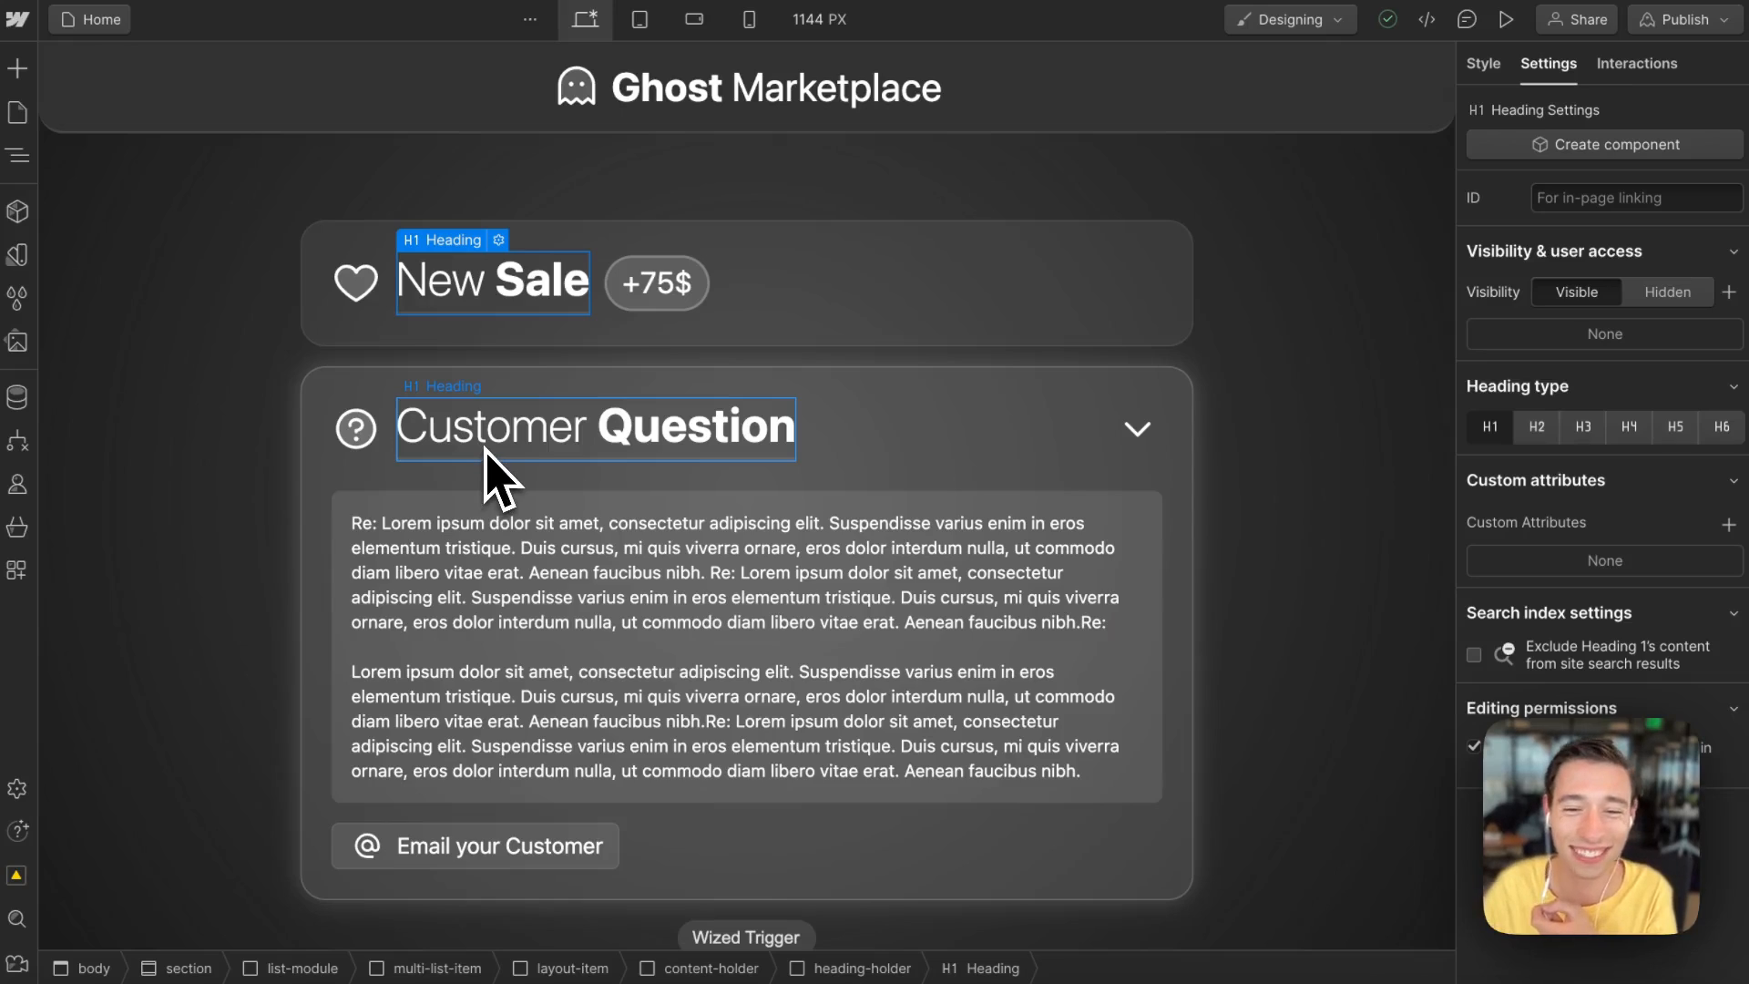
{"action": "left_click", "coordinate": [487, 448]}
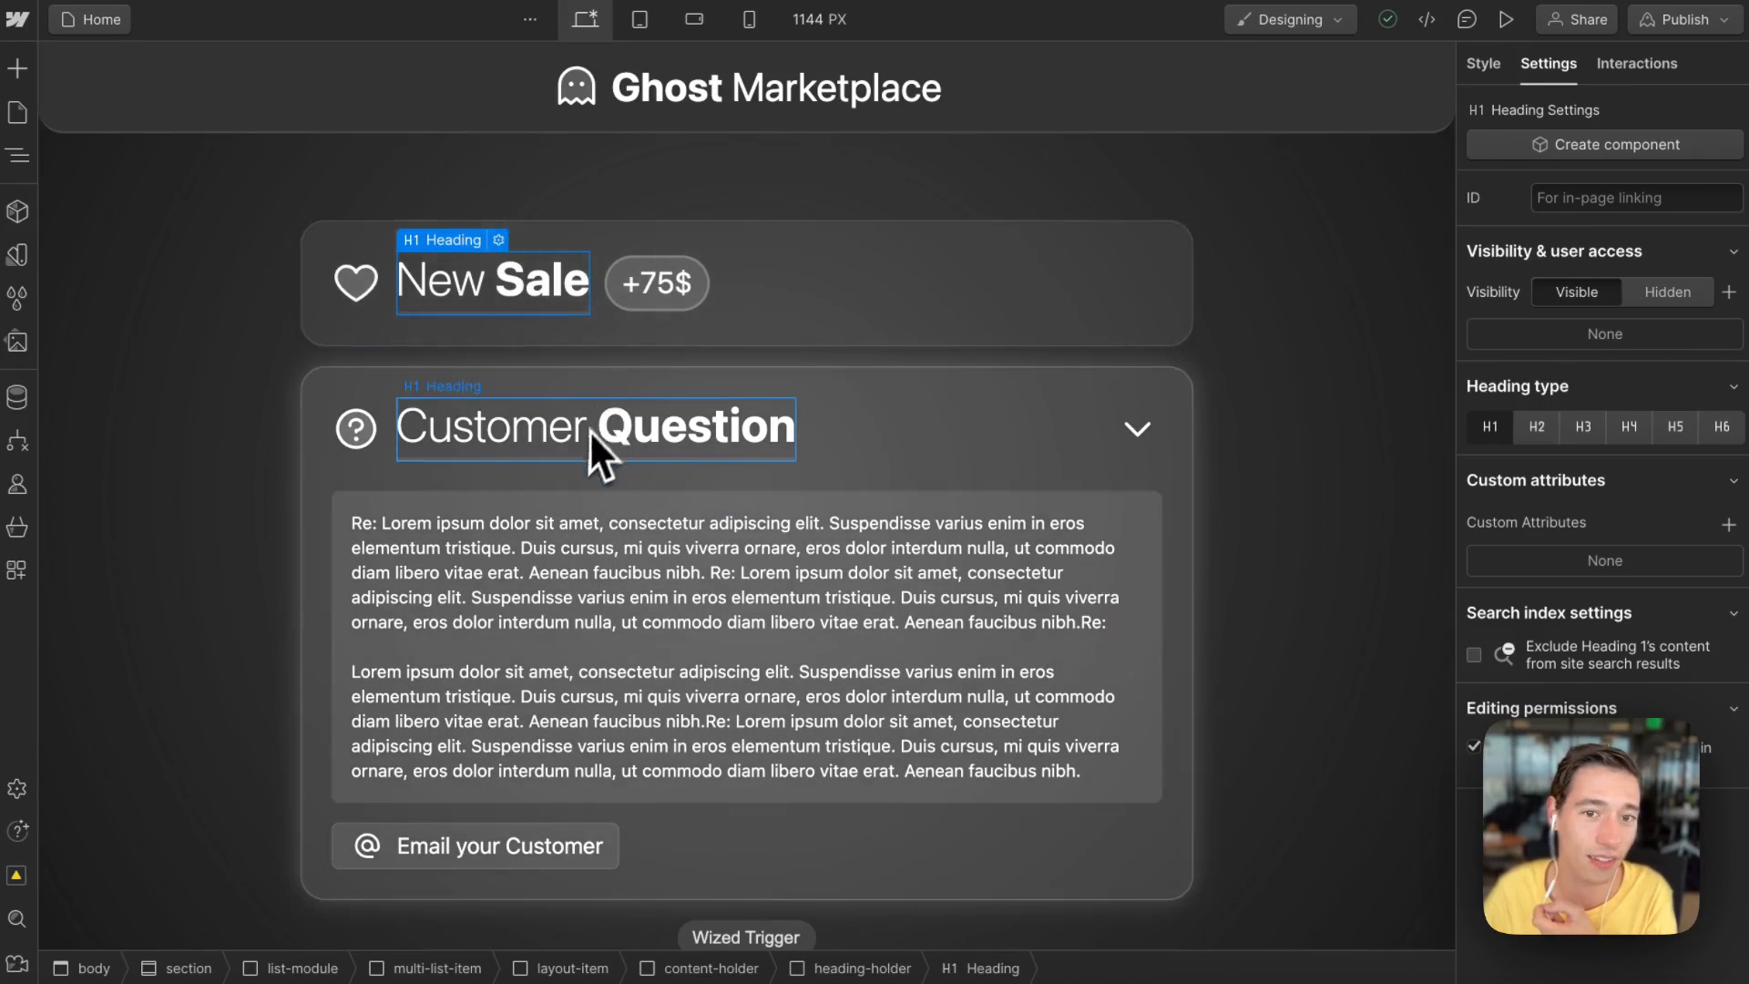
{"action": "left_click", "coordinate": [594, 437]}
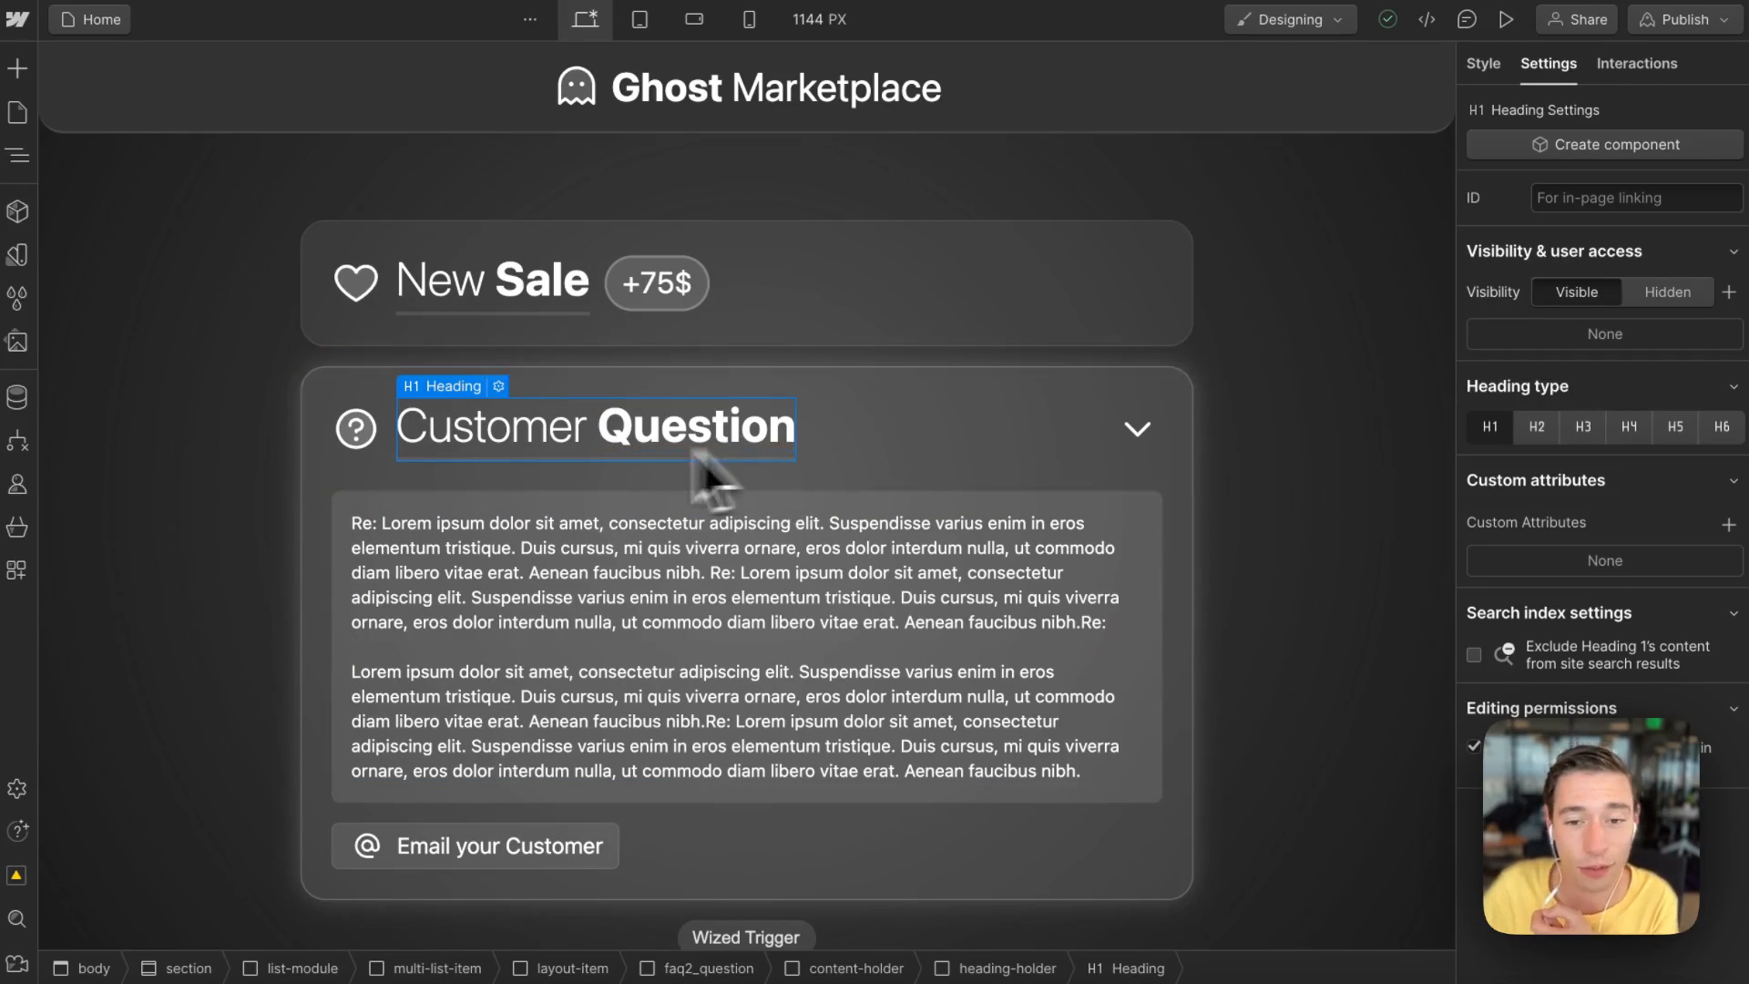
{"action": "left_click", "coordinate": [638, 526]}
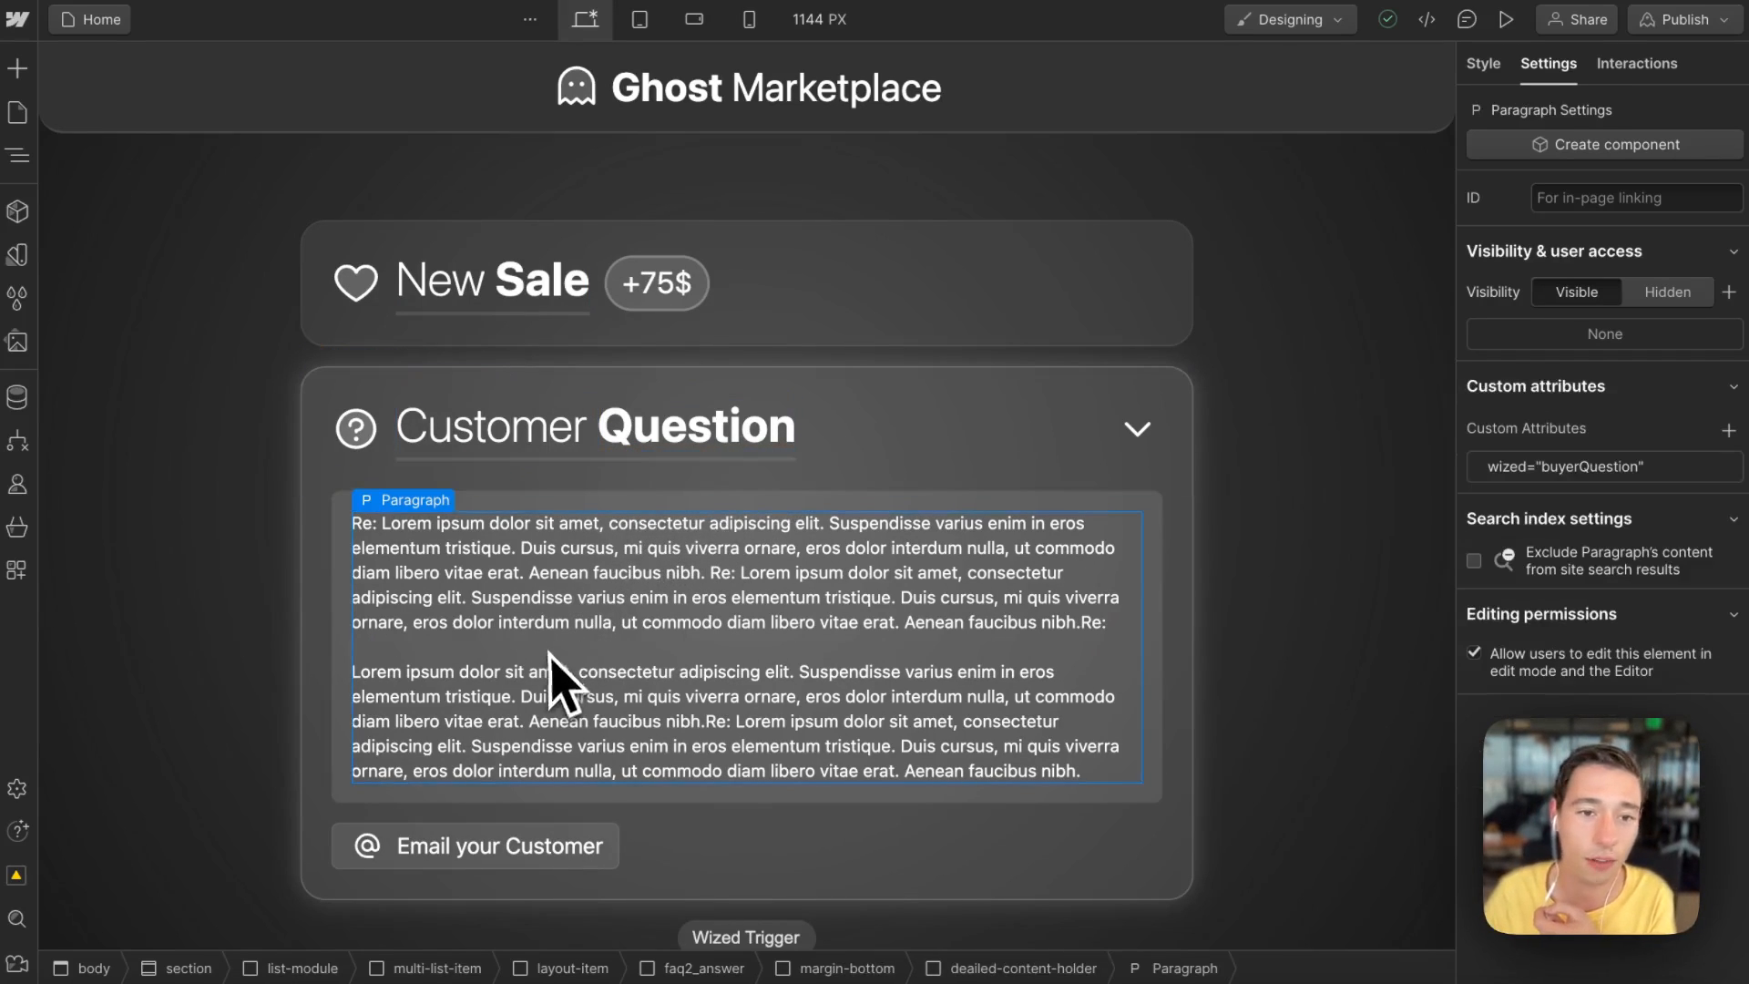
{"action": "left_click", "coordinate": [1586, 466]}
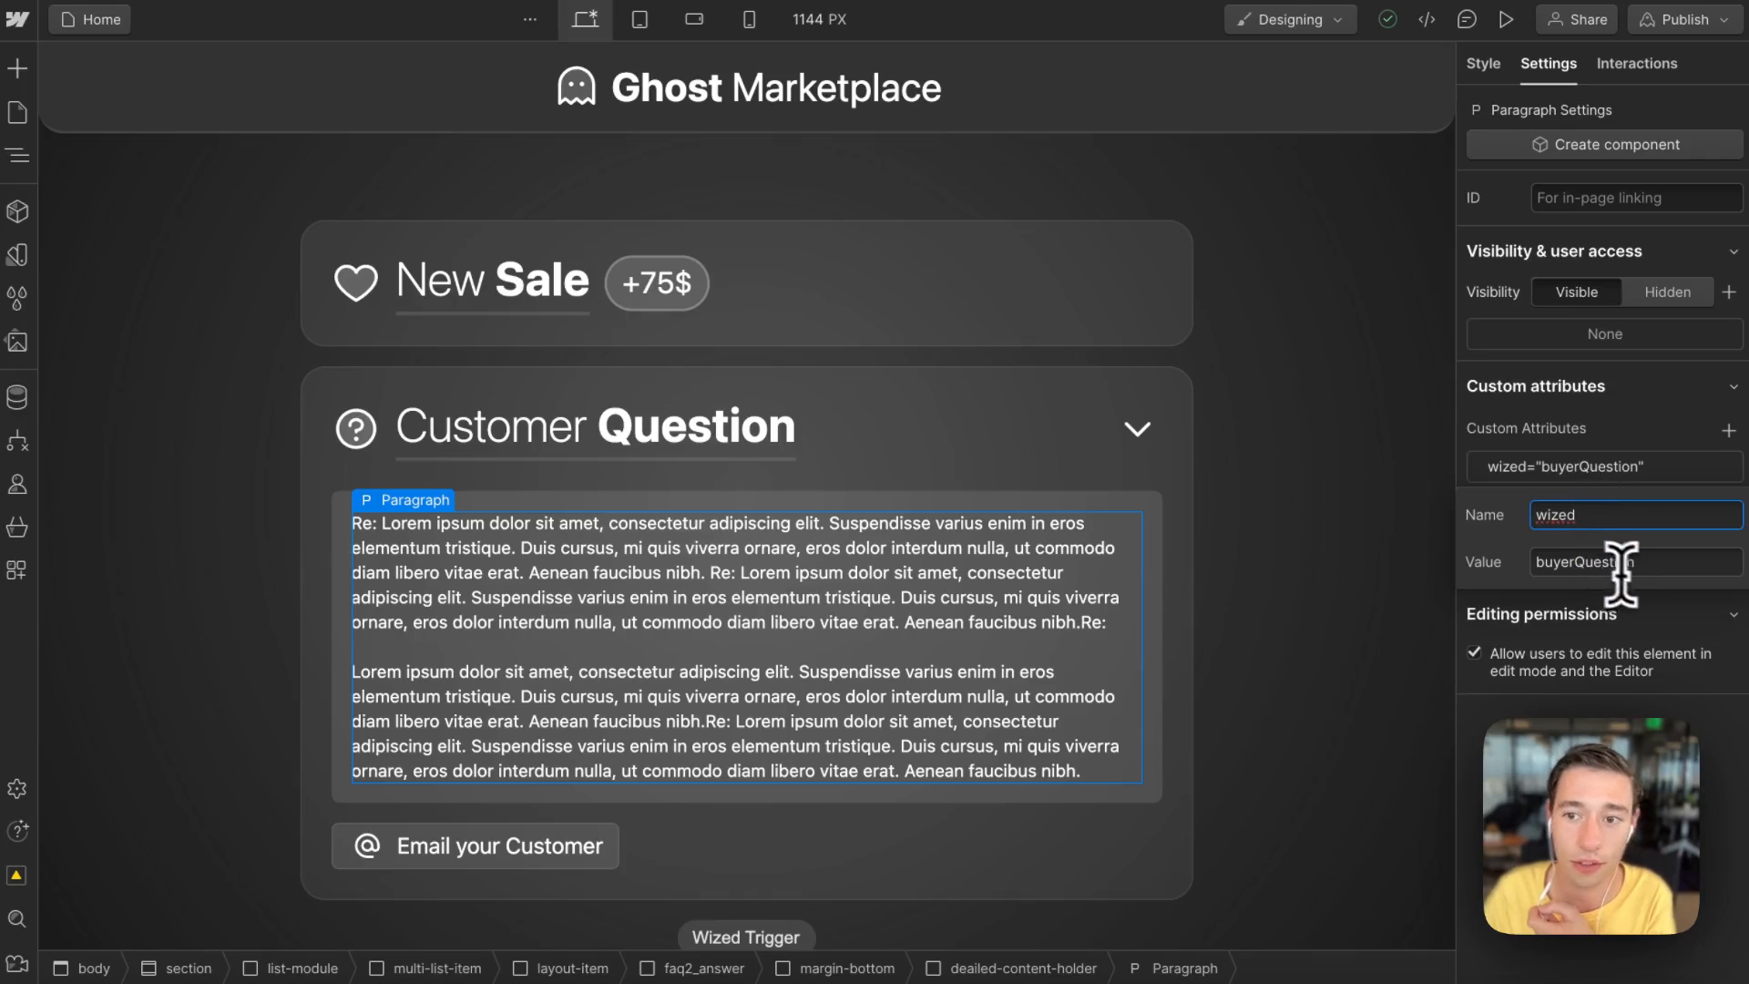
{"action": "key", "text": "Tab"}
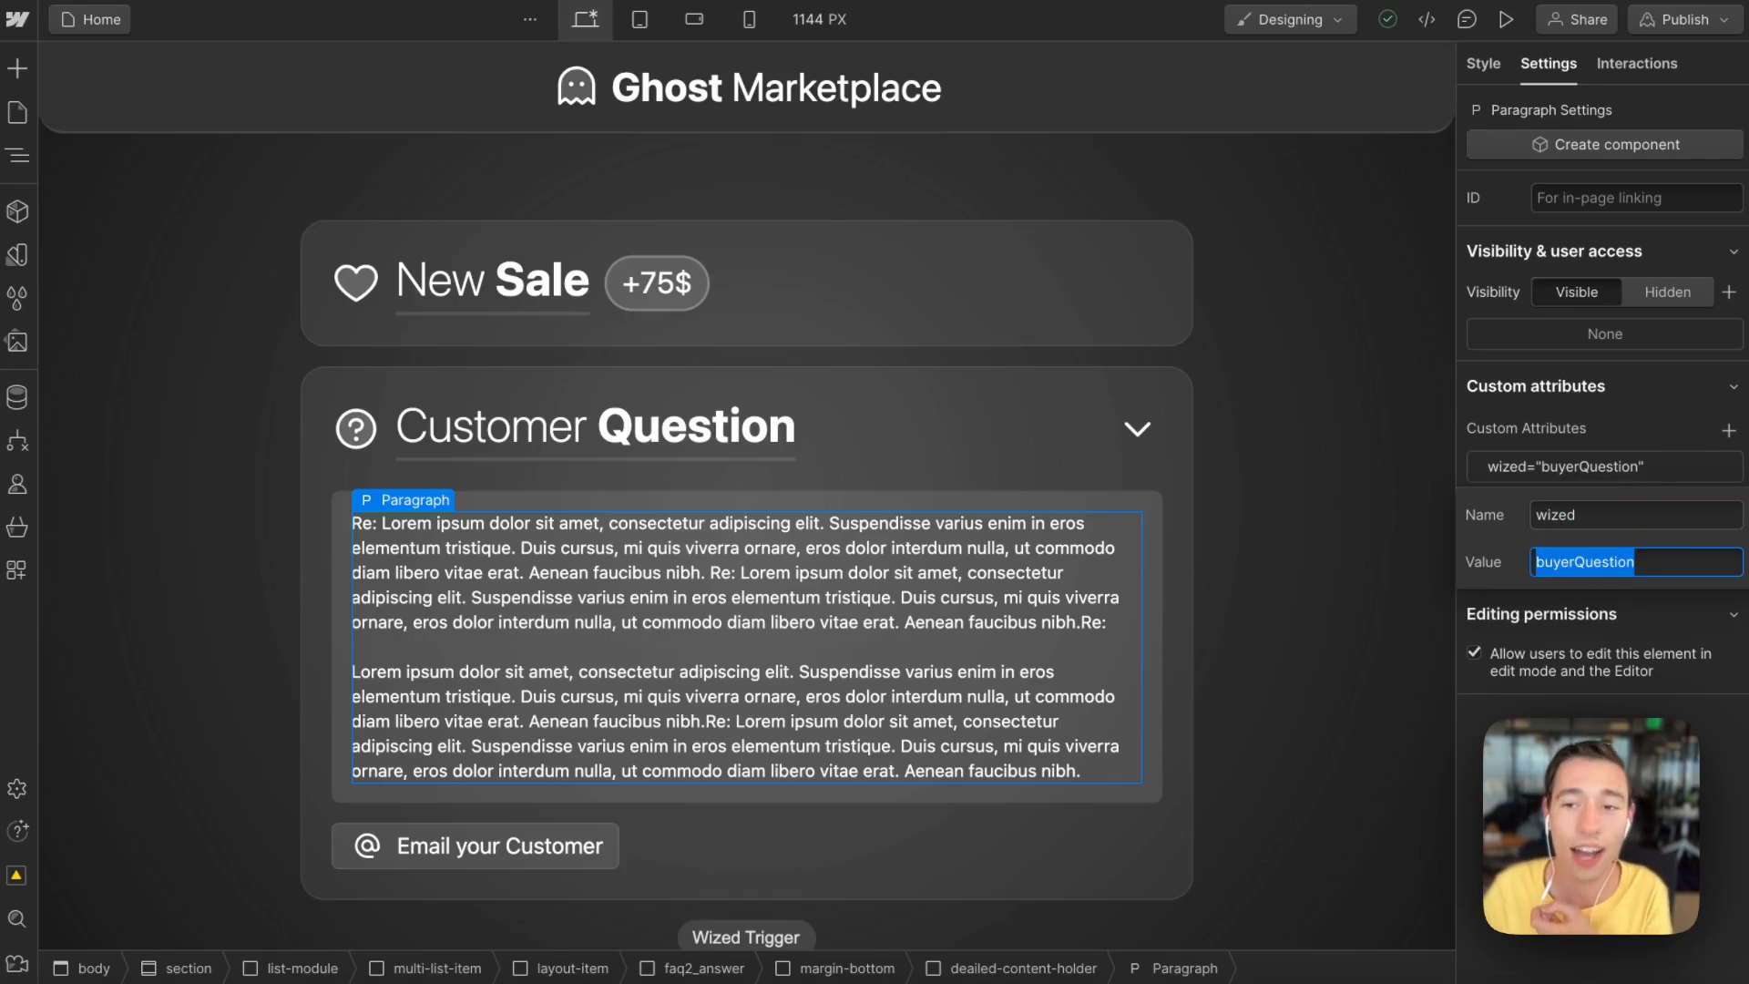
{"action": "left_click", "coordinate": [1520, 734]}
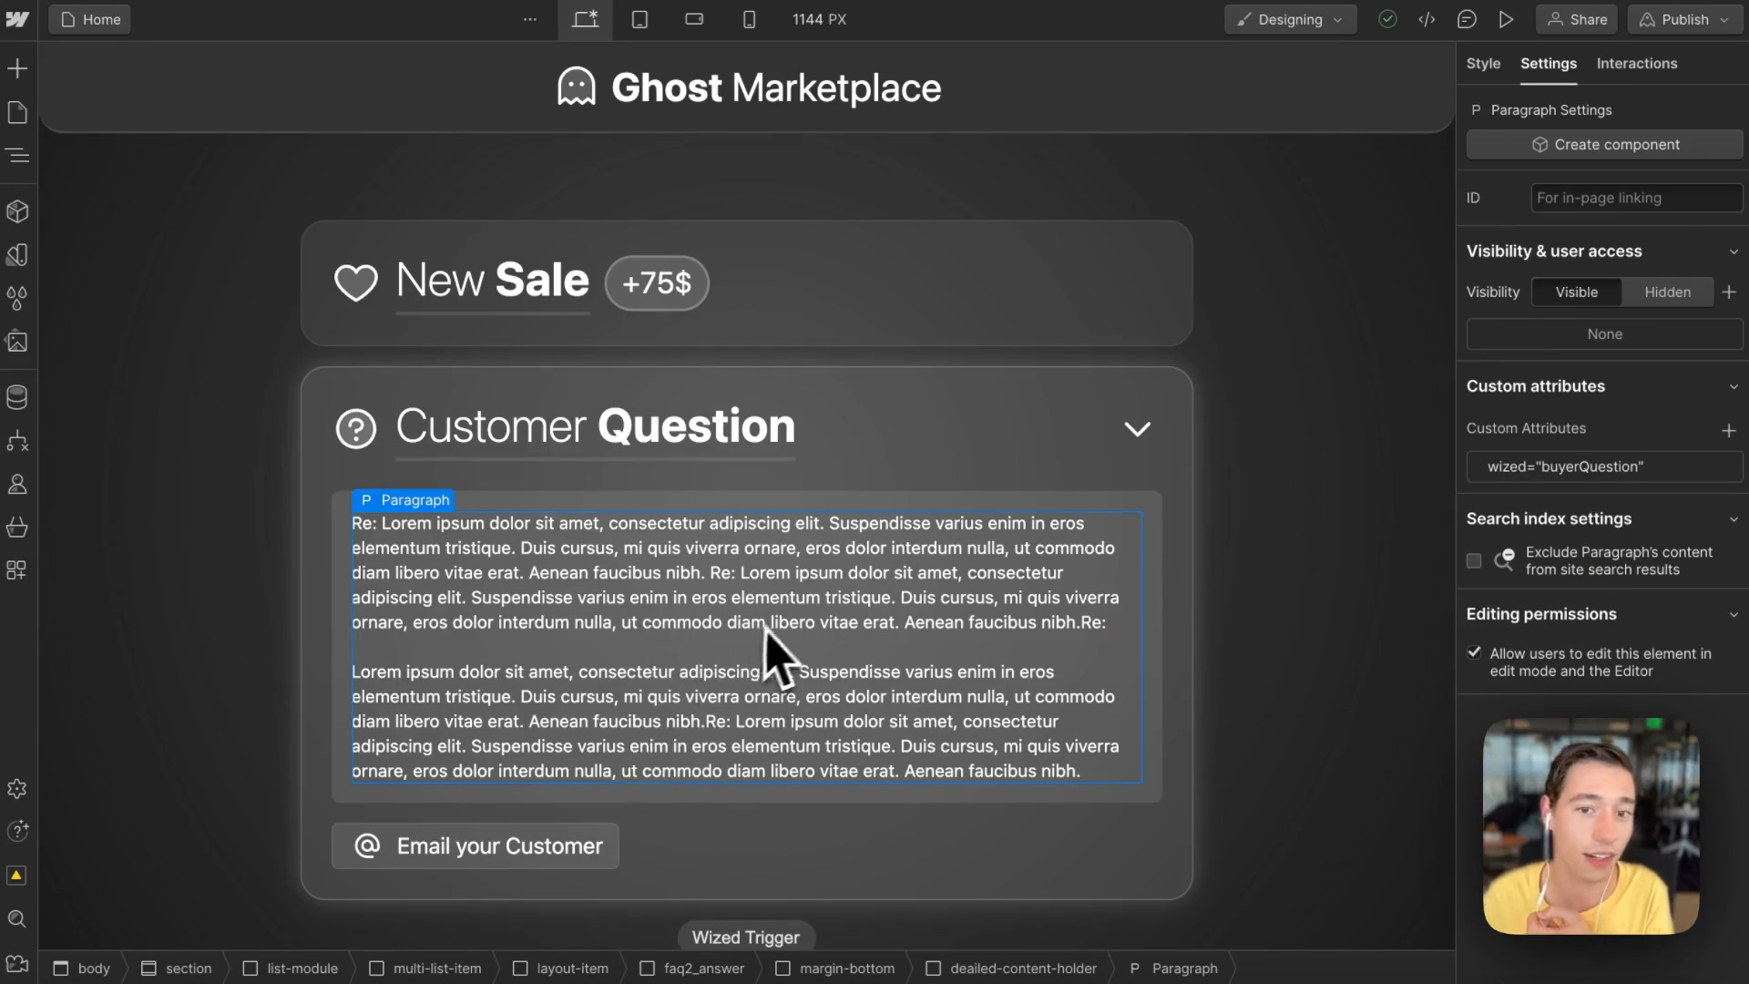
Step: Publish the site to the staging domain and reload the page in the Wized editor
{"action": "left_click", "coordinate": [1684, 19]}
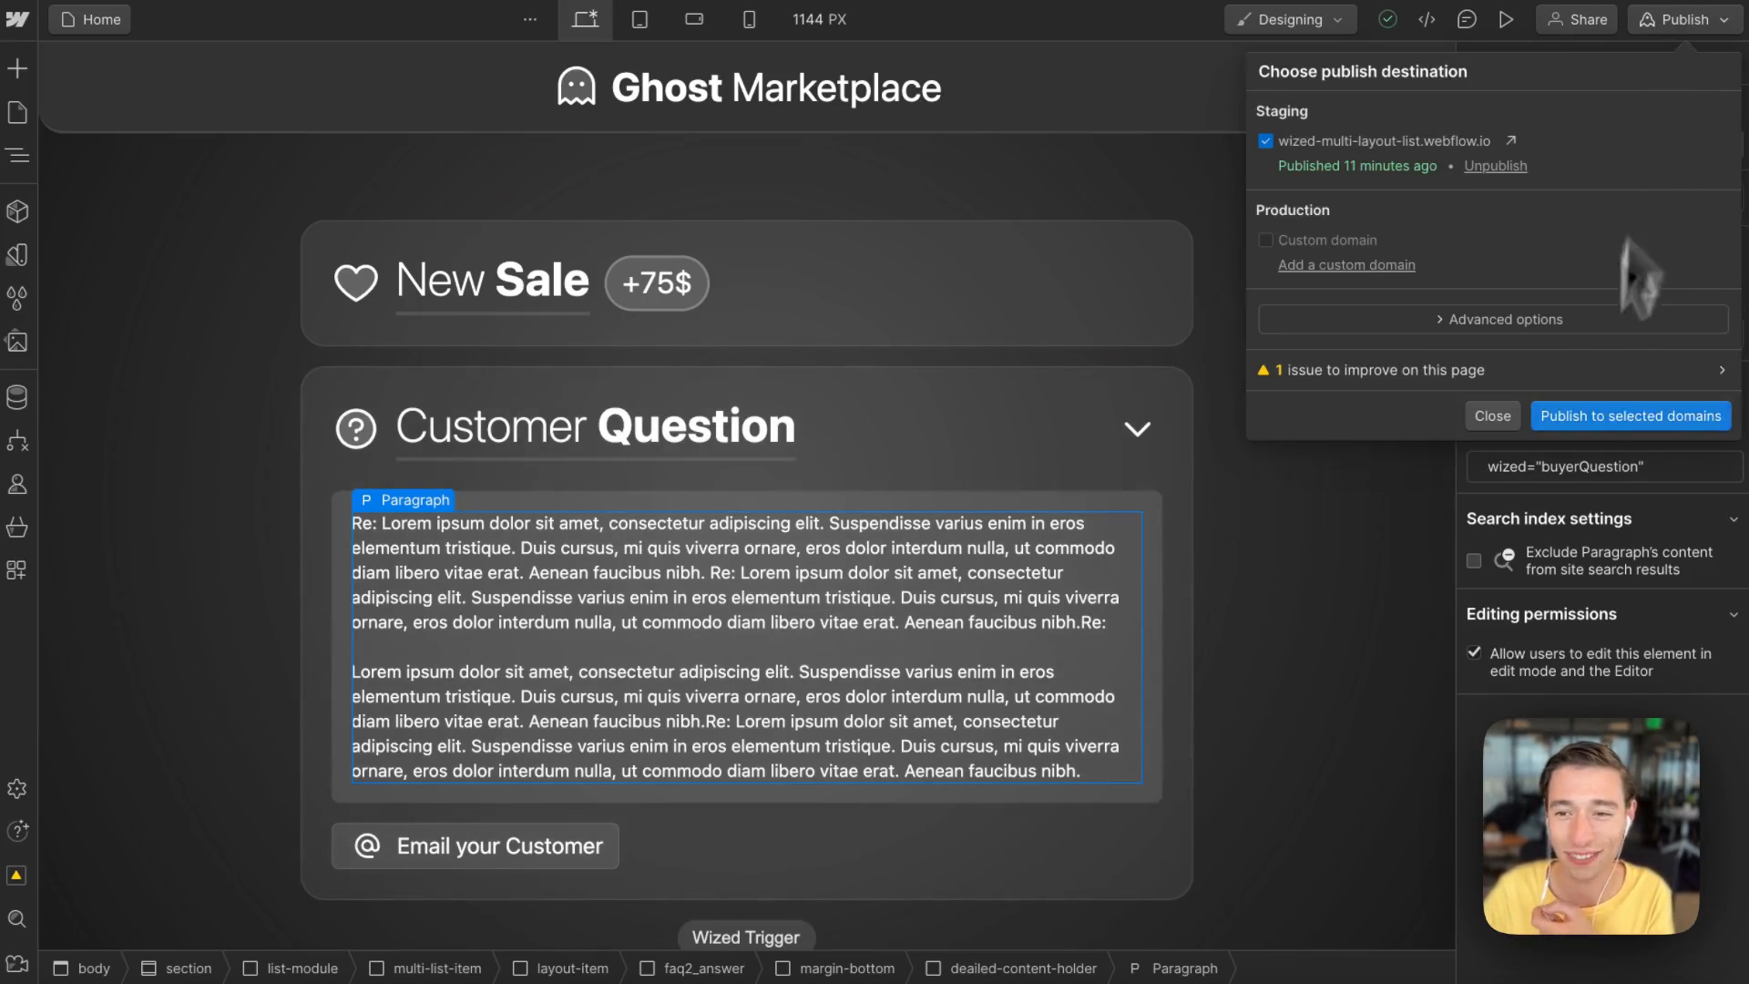
{"action": "left_click", "coordinate": [1567, 417]}
{"action": "mouse_move", "coordinate": [7, 333]}
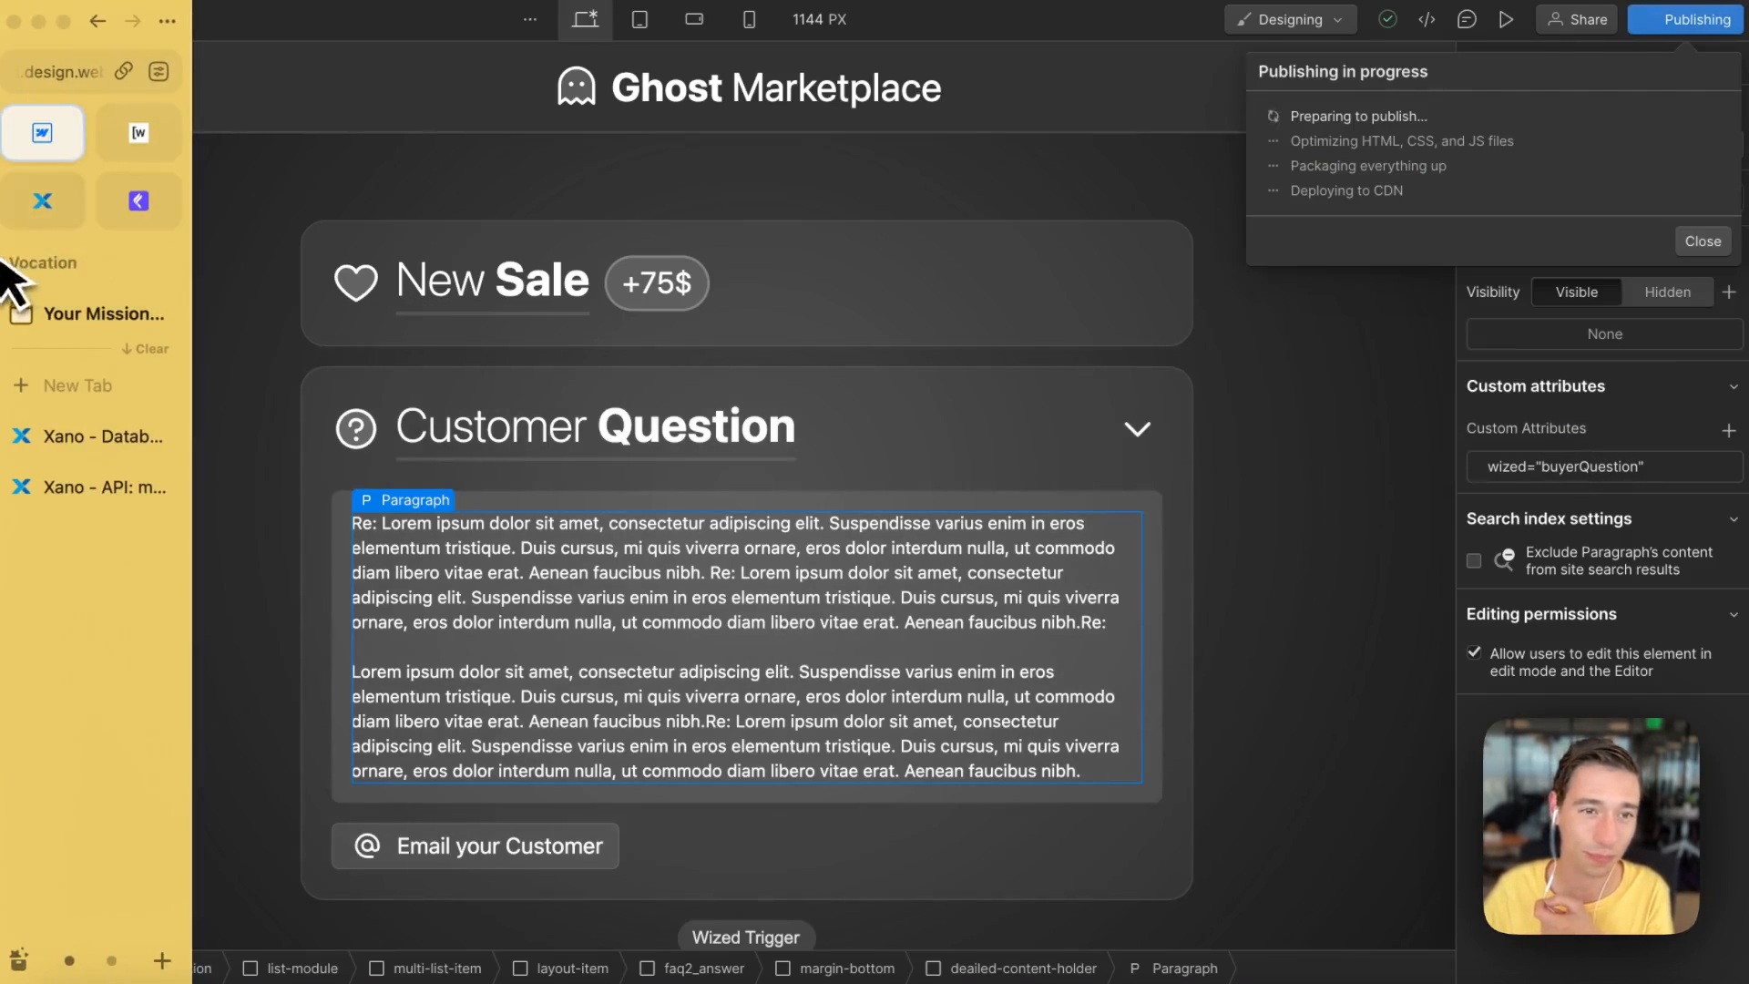
{"action": "left_click", "coordinate": [153, 139]}
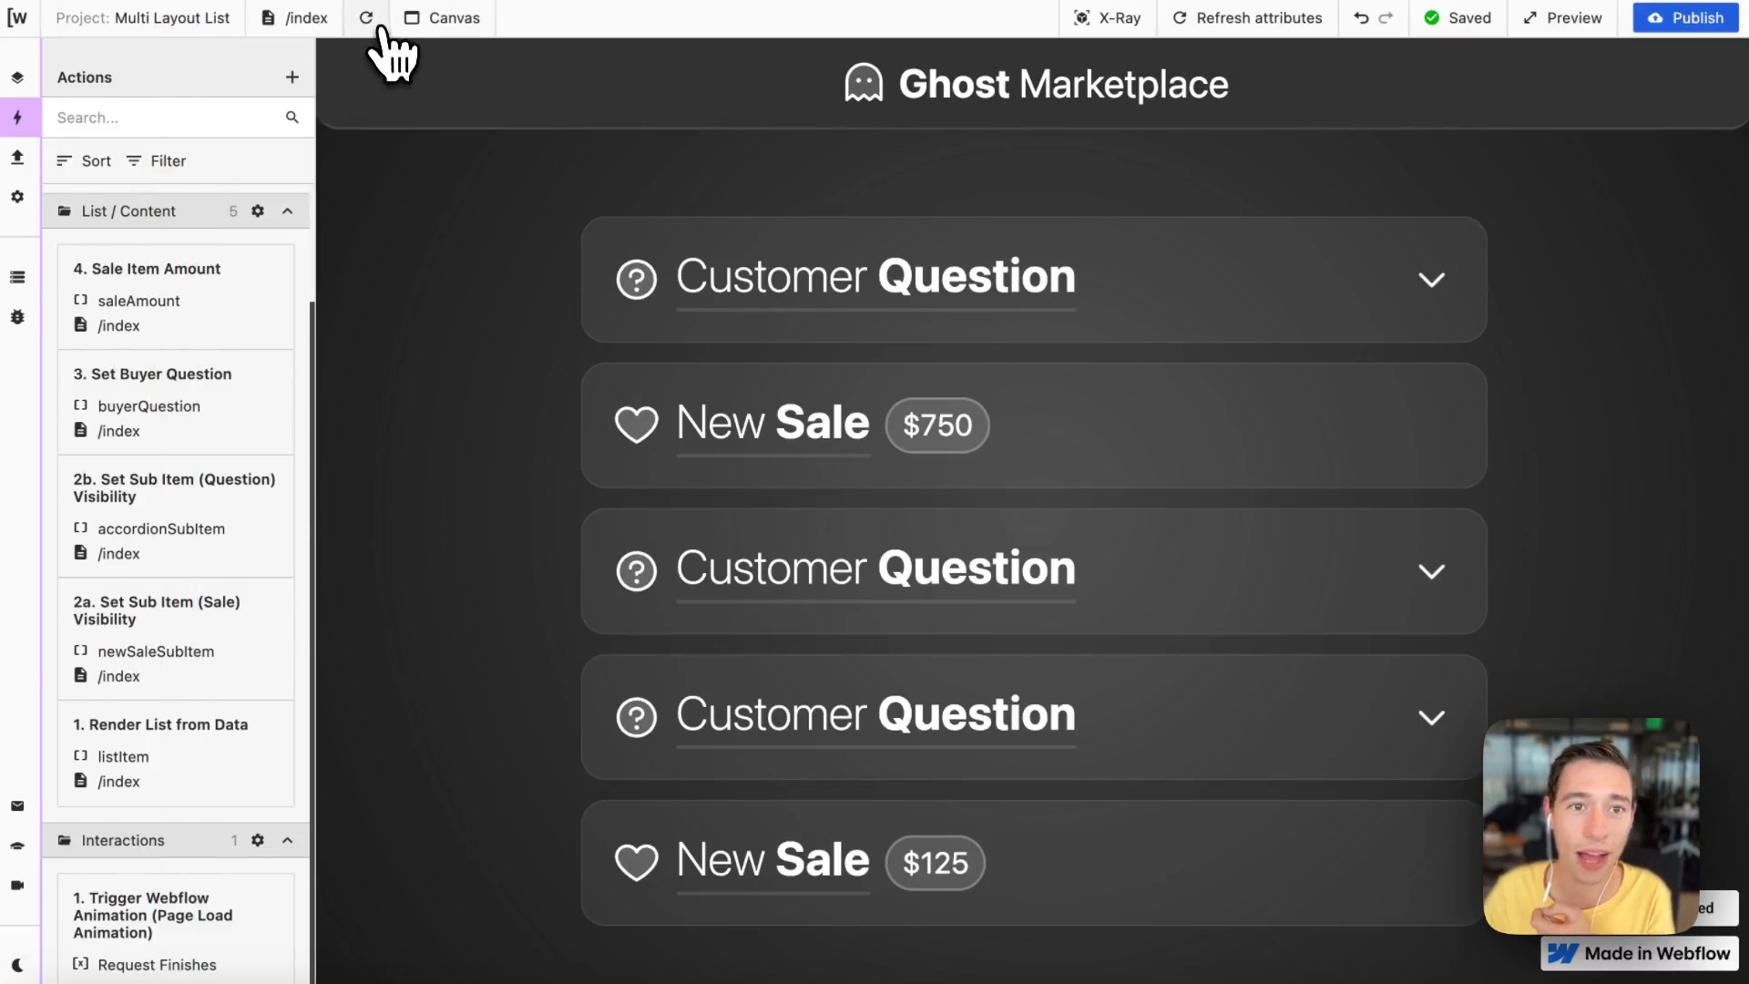
{"action": "left_click", "coordinate": [367, 20]}
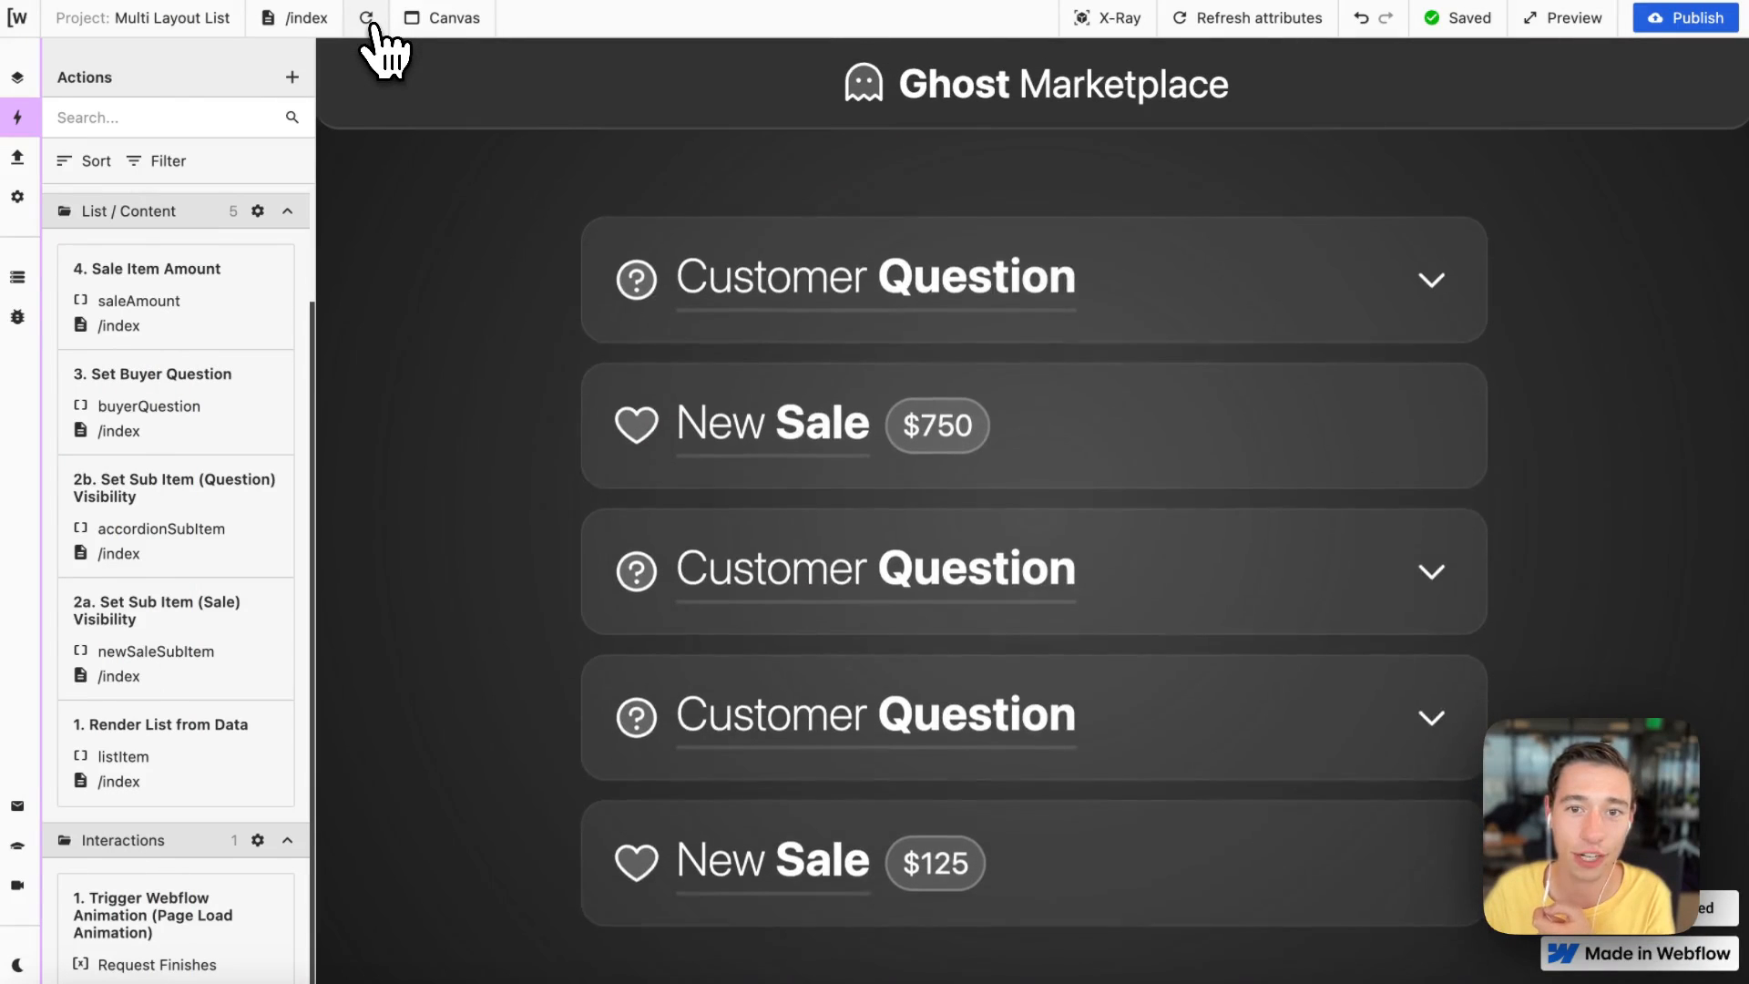
Step: Switch to Xano and examine the first market_events record's event_type and message content in the debug result
{"action": "mouse_move", "coordinate": [55, 373]}
{"action": "left_click", "coordinate": [73, 492]}
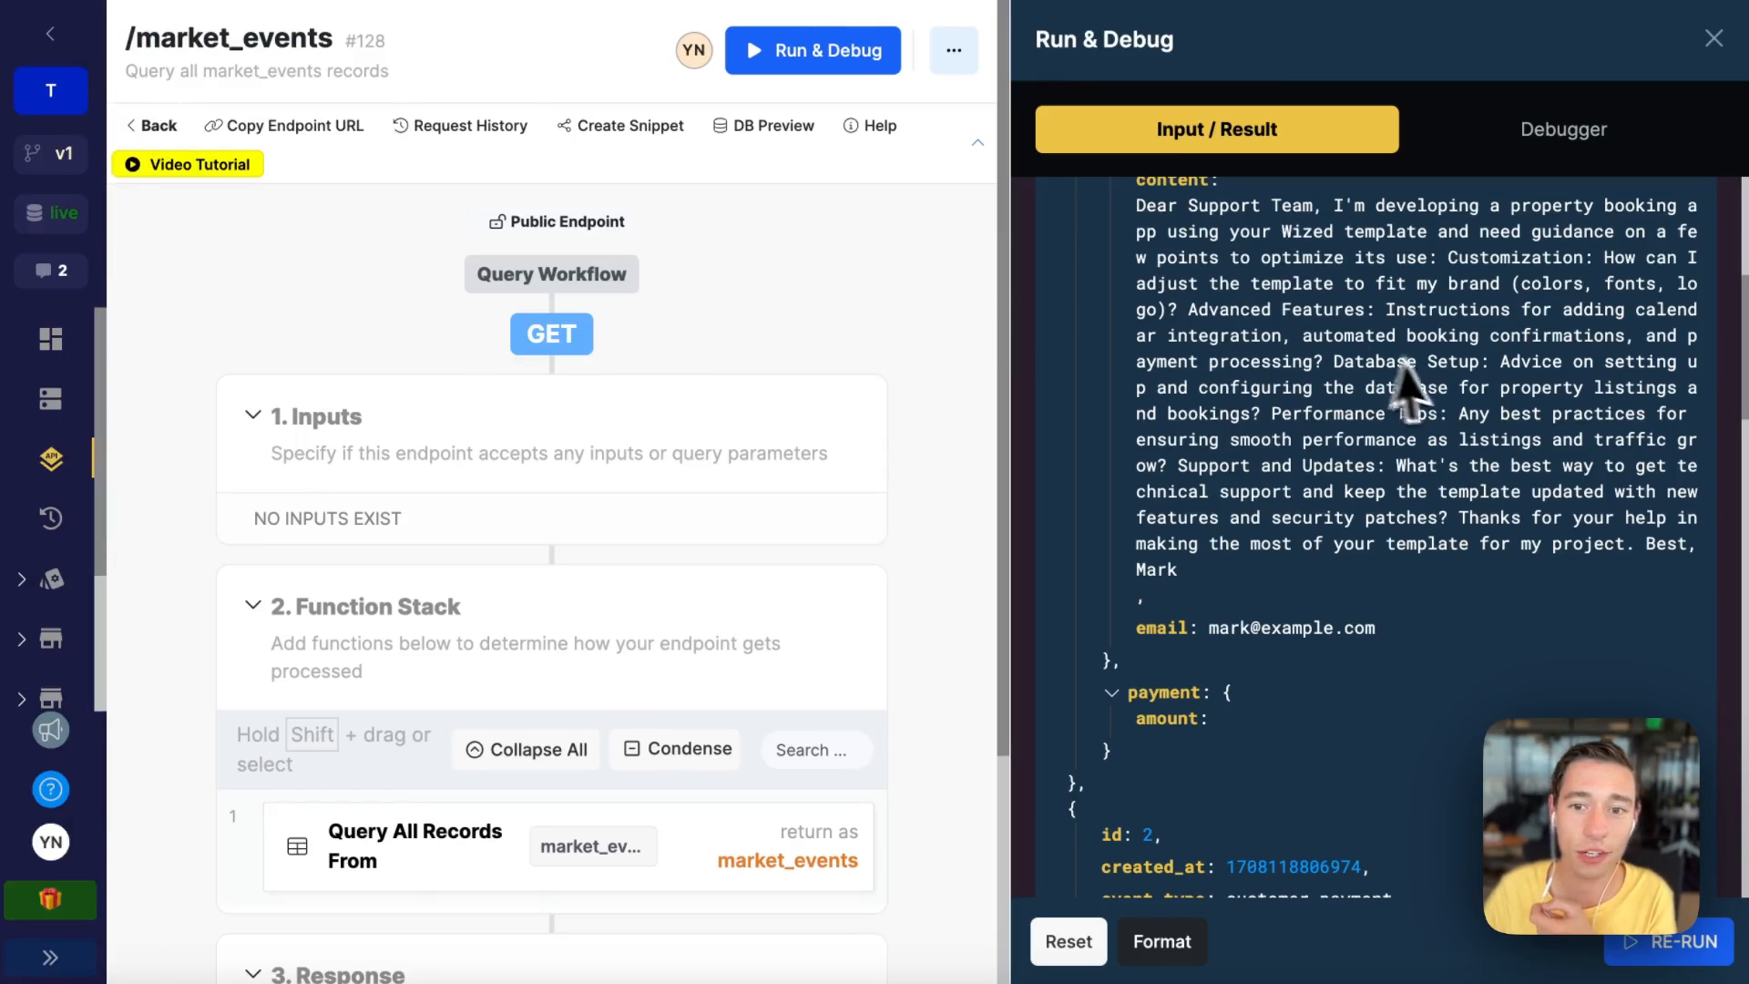
{"action": "scroll", "coordinate": [1421, 392], "scroll_direction": "up", "scroll_amount": 5}
{"action": "scroll", "coordinate": [1271, 720], "scroll_direction": "down", "scroll_amount": 1}
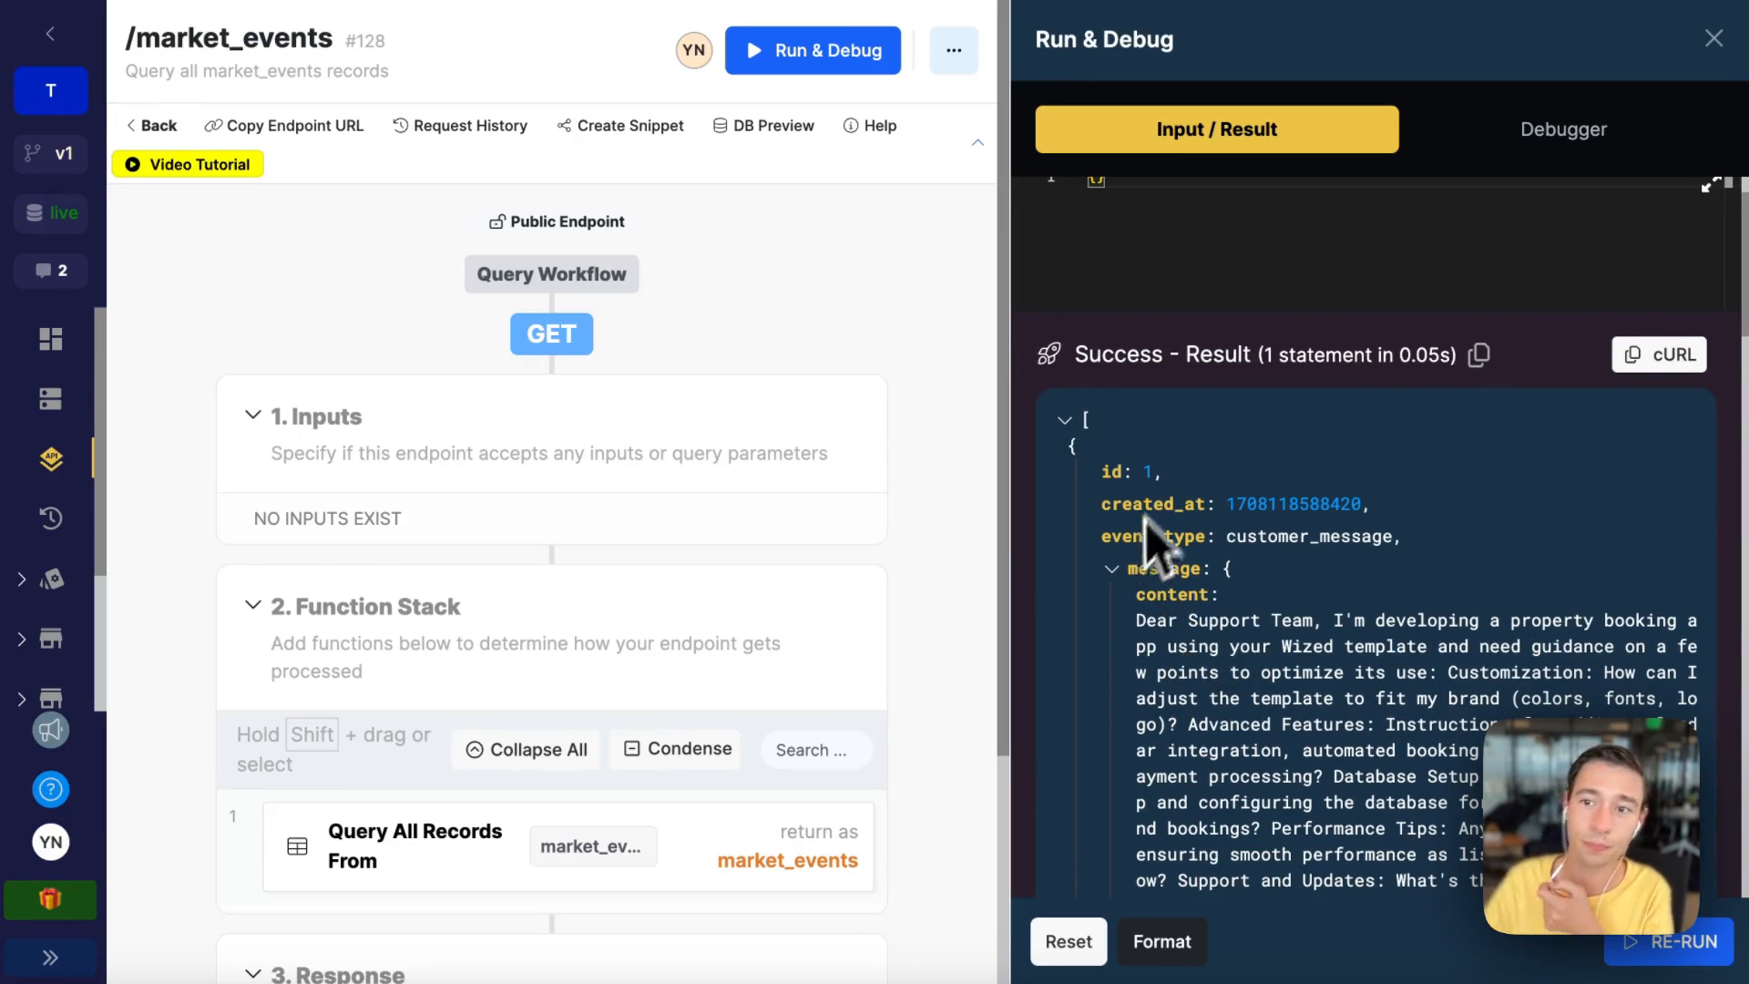
{"action": "scroll", "coordinate": [1437, 586], "scroll_direction": "down", "scroll_amount": 1}
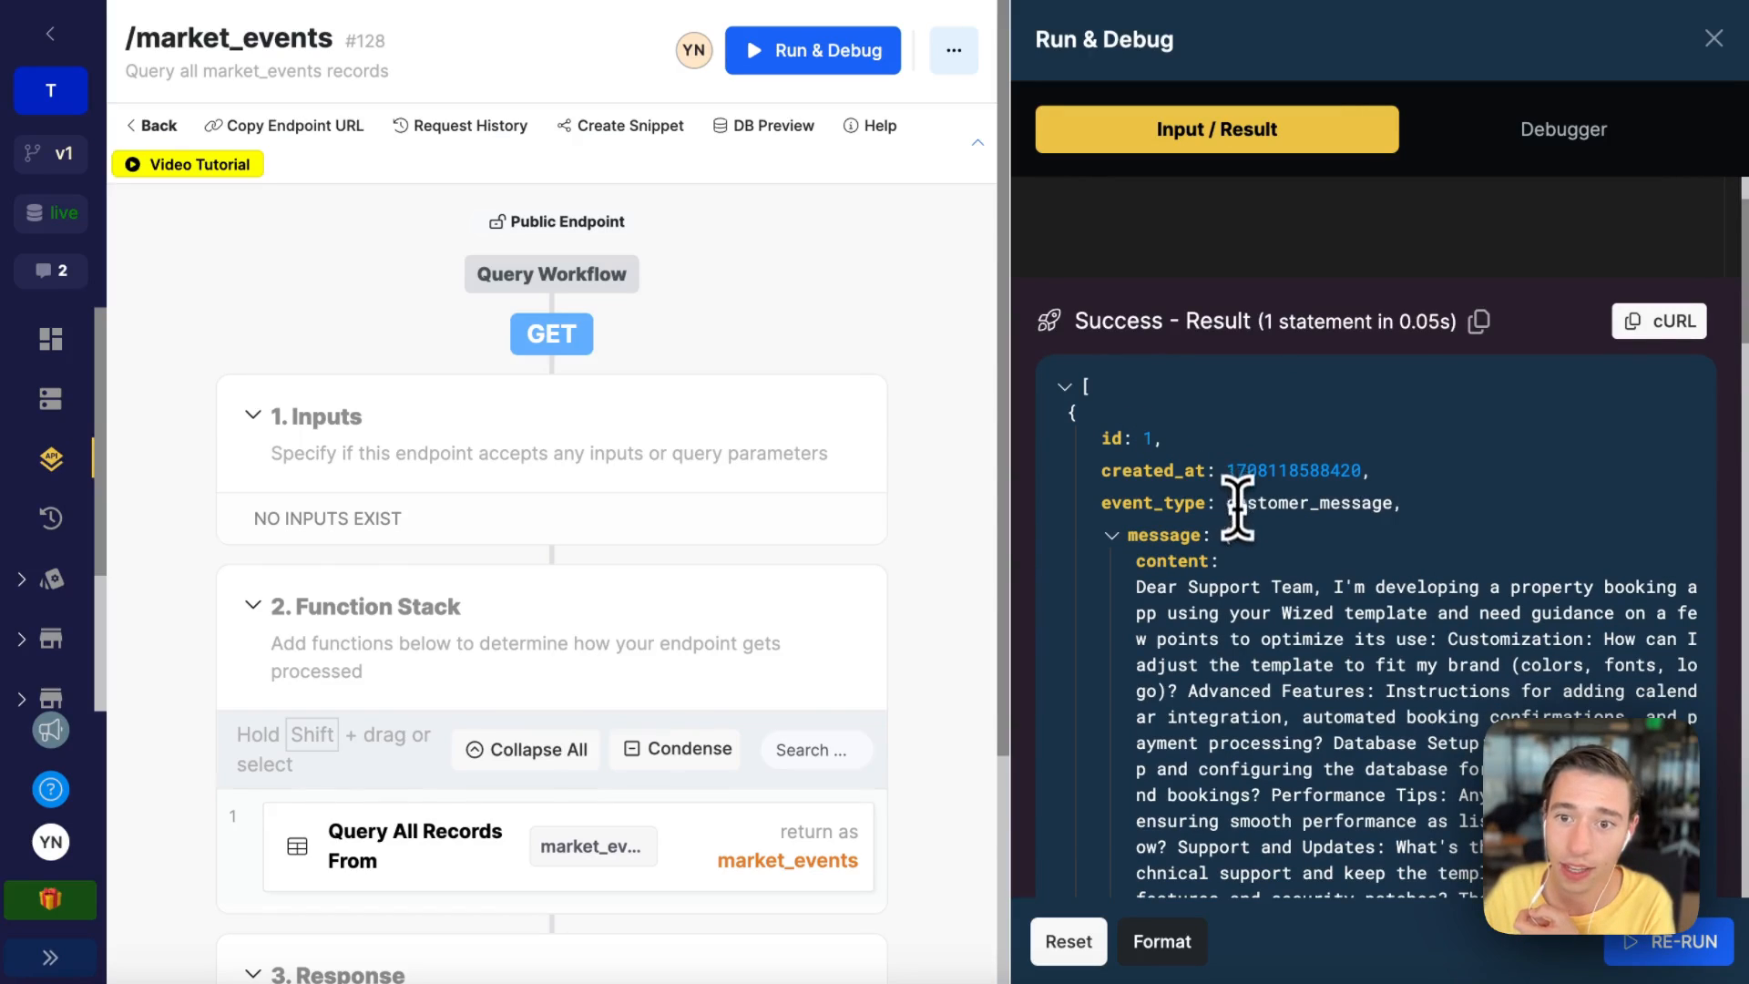
{"action": "left_click_drag", "start_coordinate": [1226, 504], "coordinate": [1380, 504]}
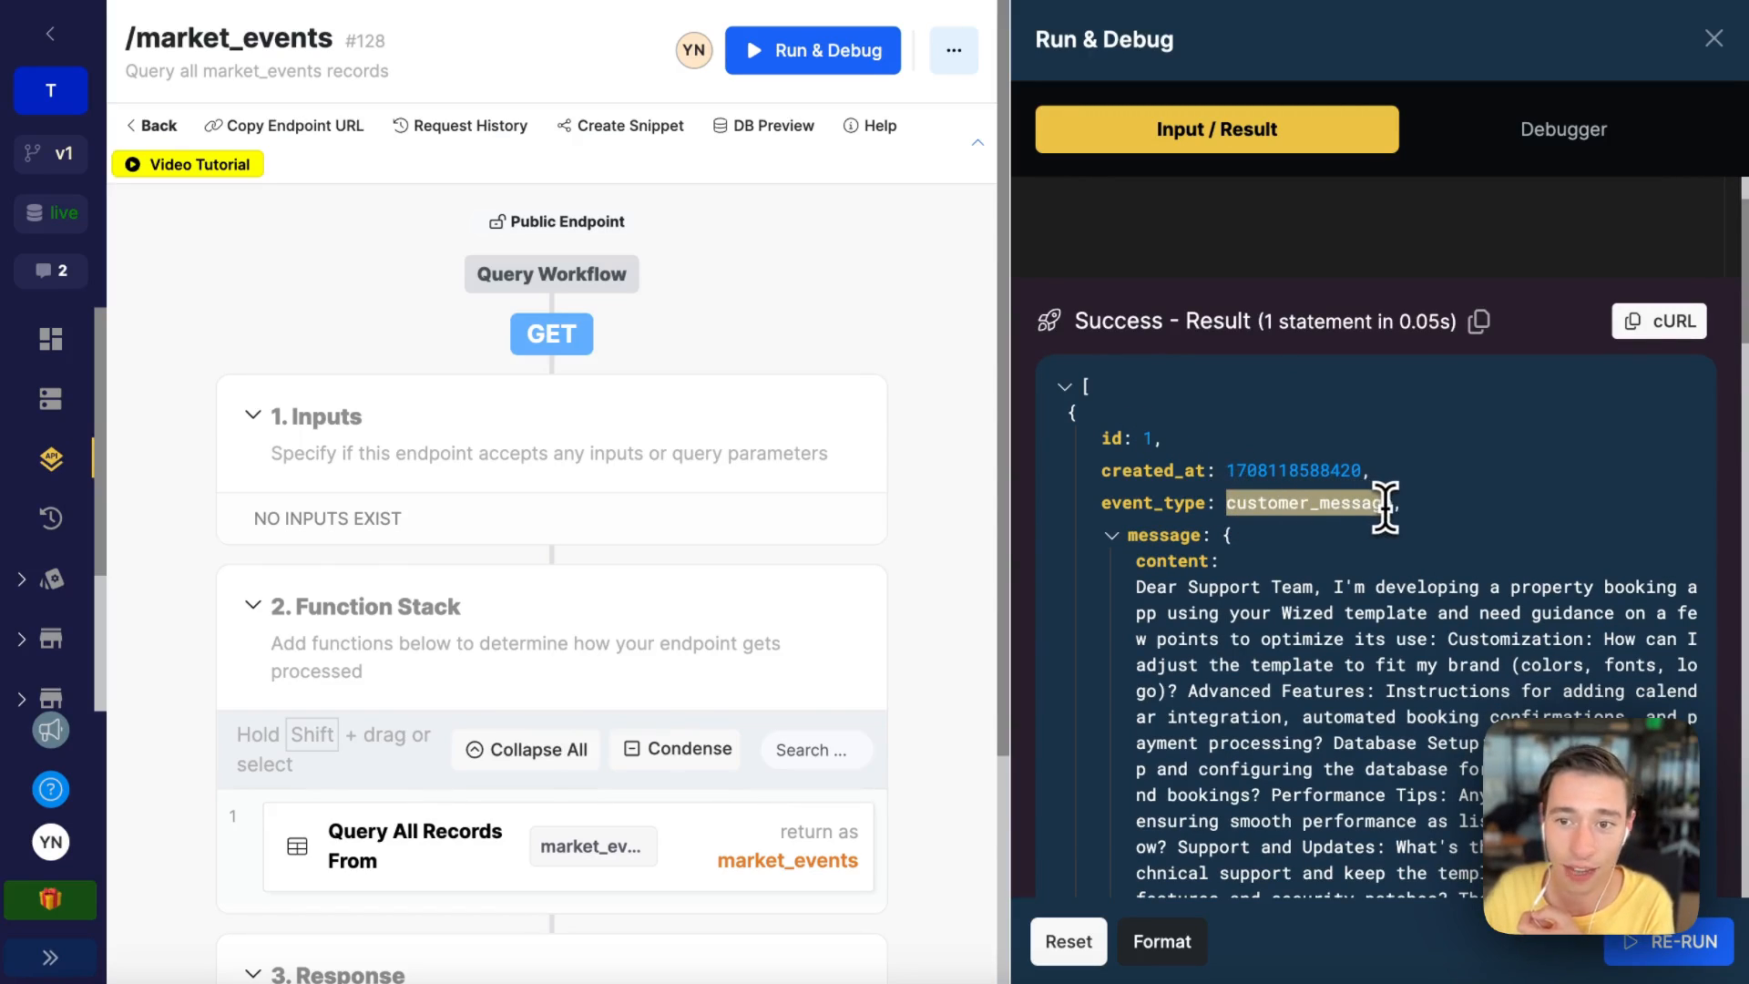
{"action": "scroll", "coordinate": [1405, 606], "scroll_direction": "down", "scroll_amount": 1}
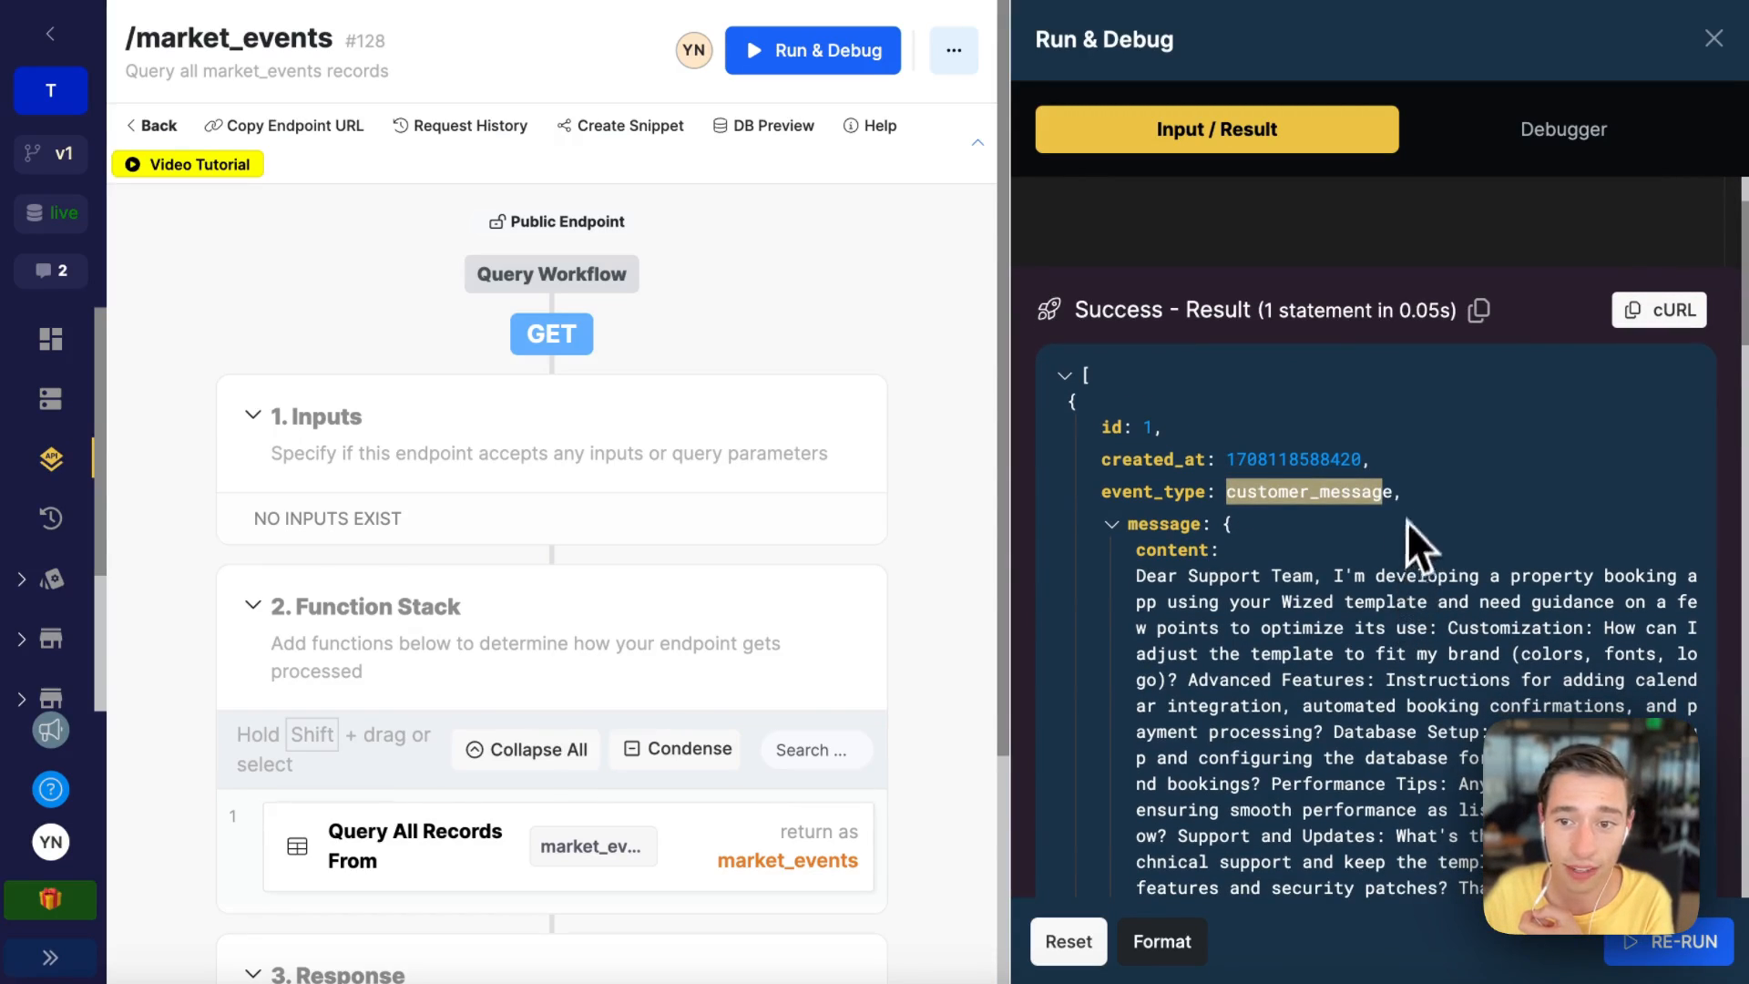
{"action": "left_click", "coordinate": [1399, 493]}
{"action": "left_click_drag", "start_coordinate": [1399, 493], "coordinate": [1227, 500]}
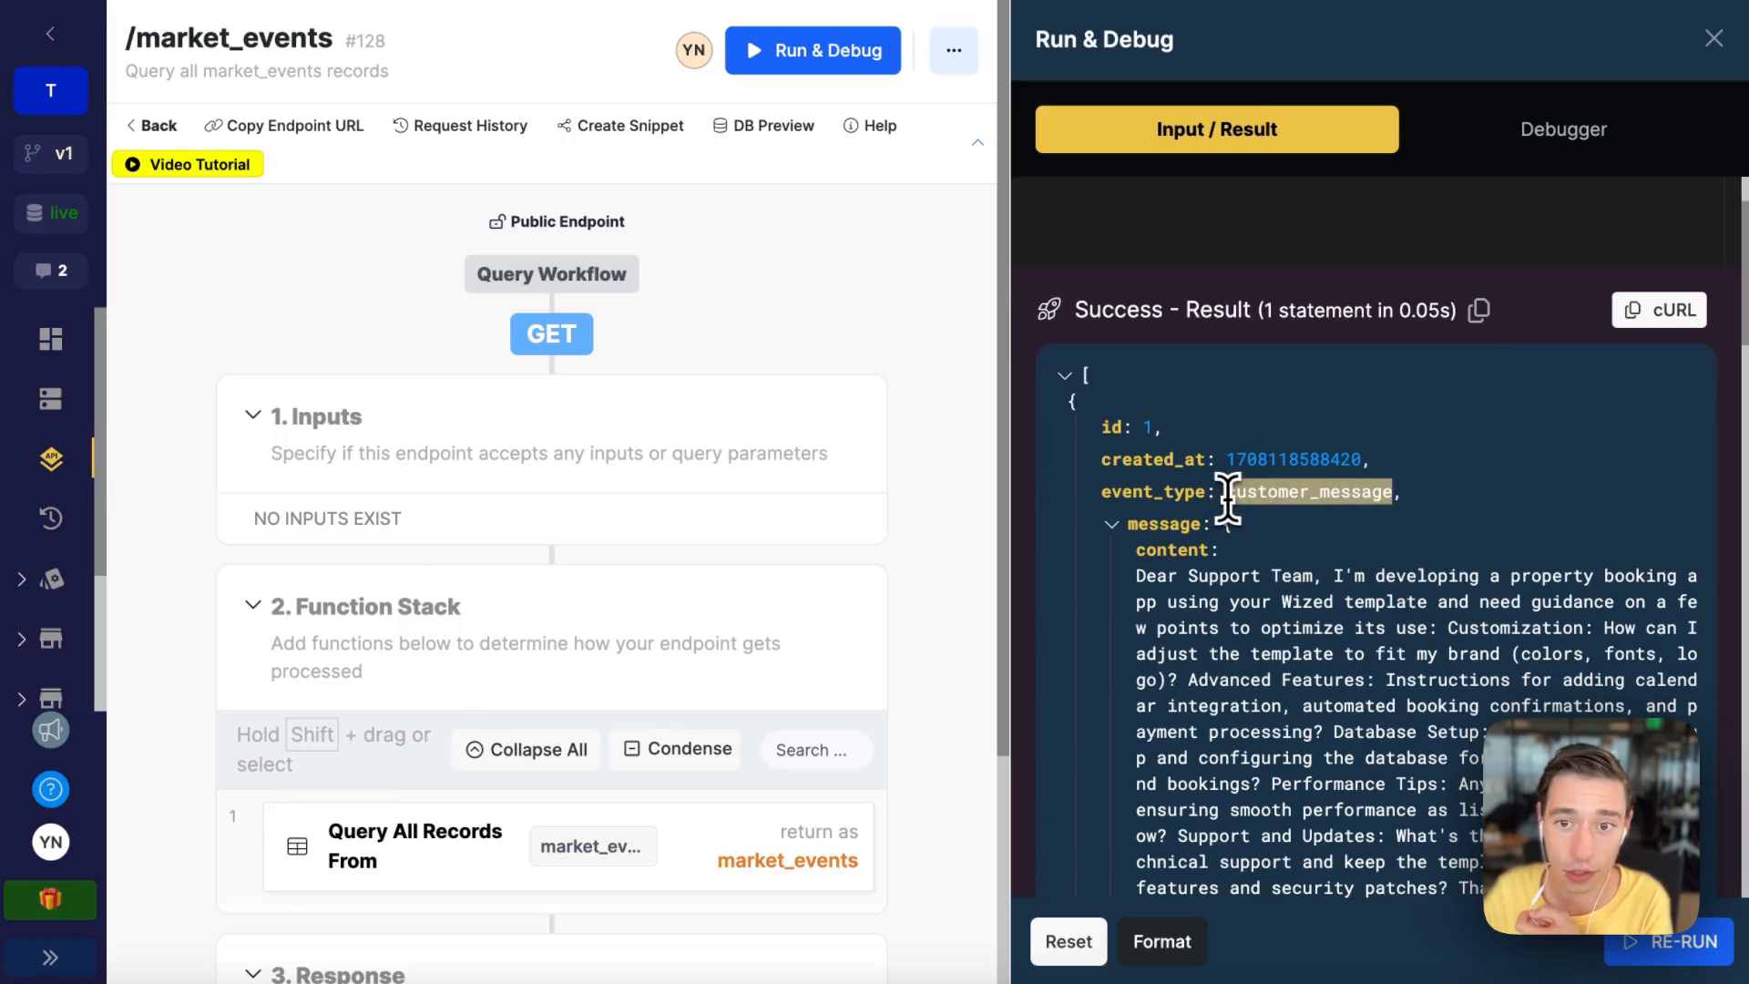
{"action": "scroll", "coordinate": [1221, 592], "scroll_direction": "down", "scroll_amount": 1}
{"action": "left_click_drag", "start_coordinate": [1139, 467], "coordinate": [1250, 861]}
{"action": "scroll", "coordinate": [1250, 861], "scroll_direction": "down", "scroll_amount": 2}
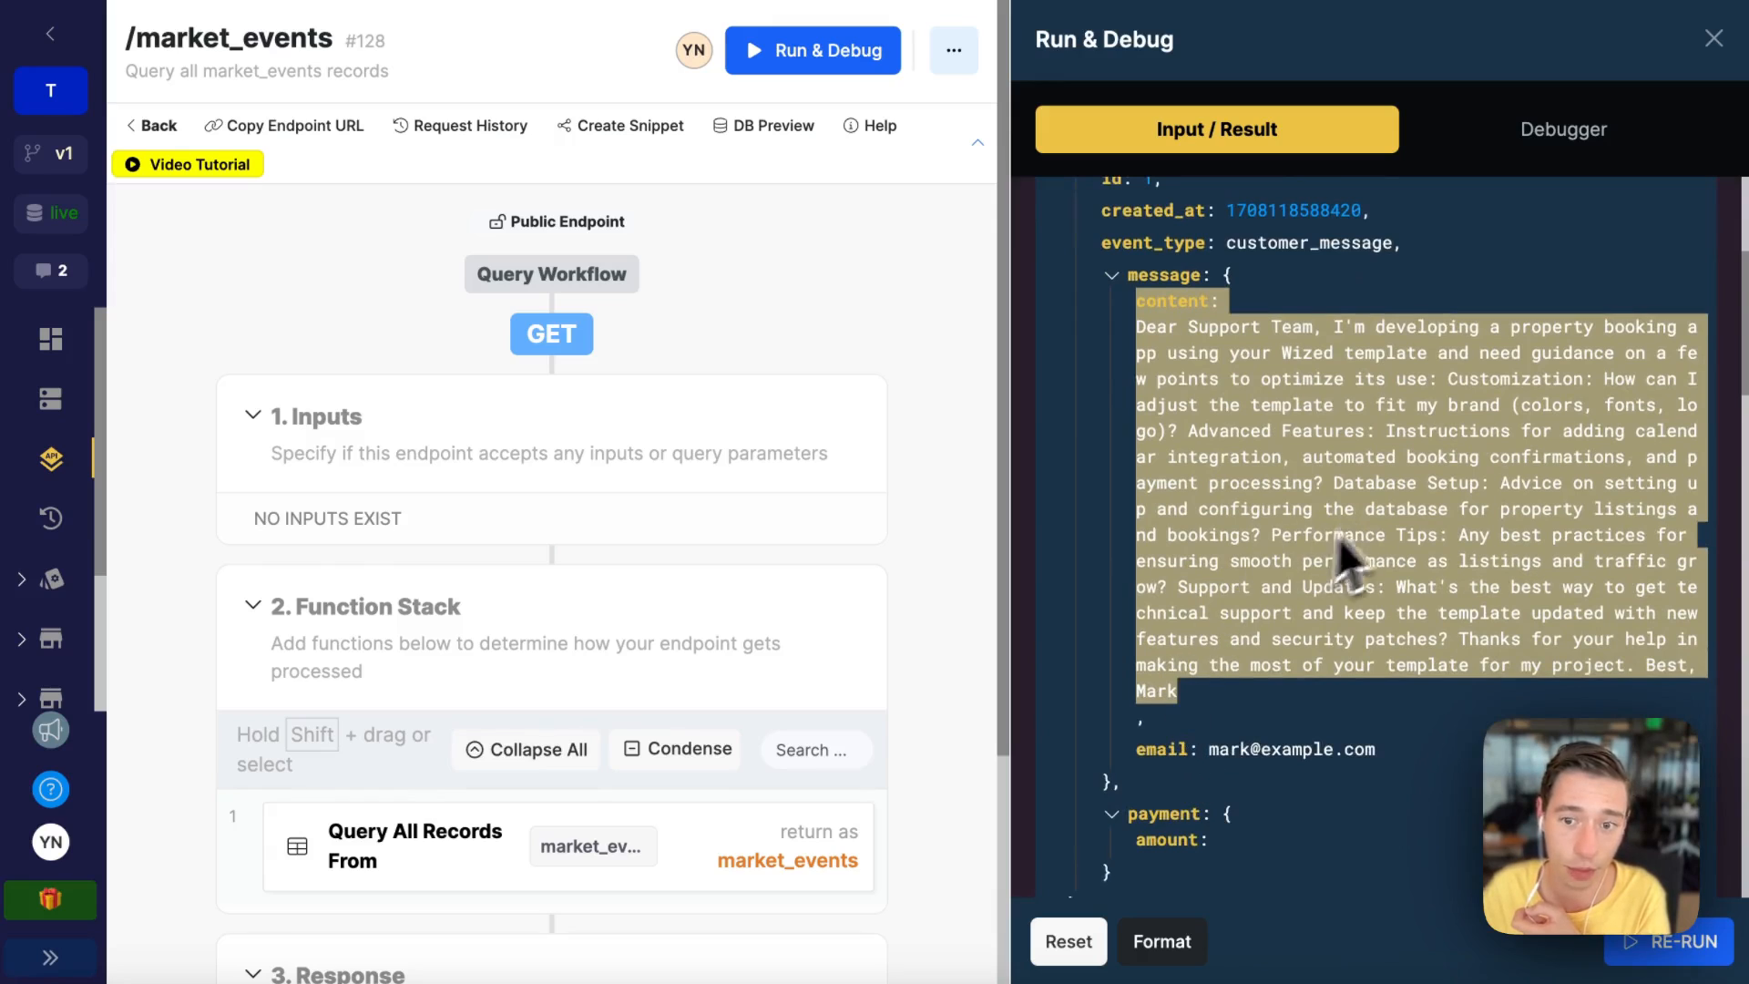
{"action": "left_click", "coordinate": [1210, 756]}
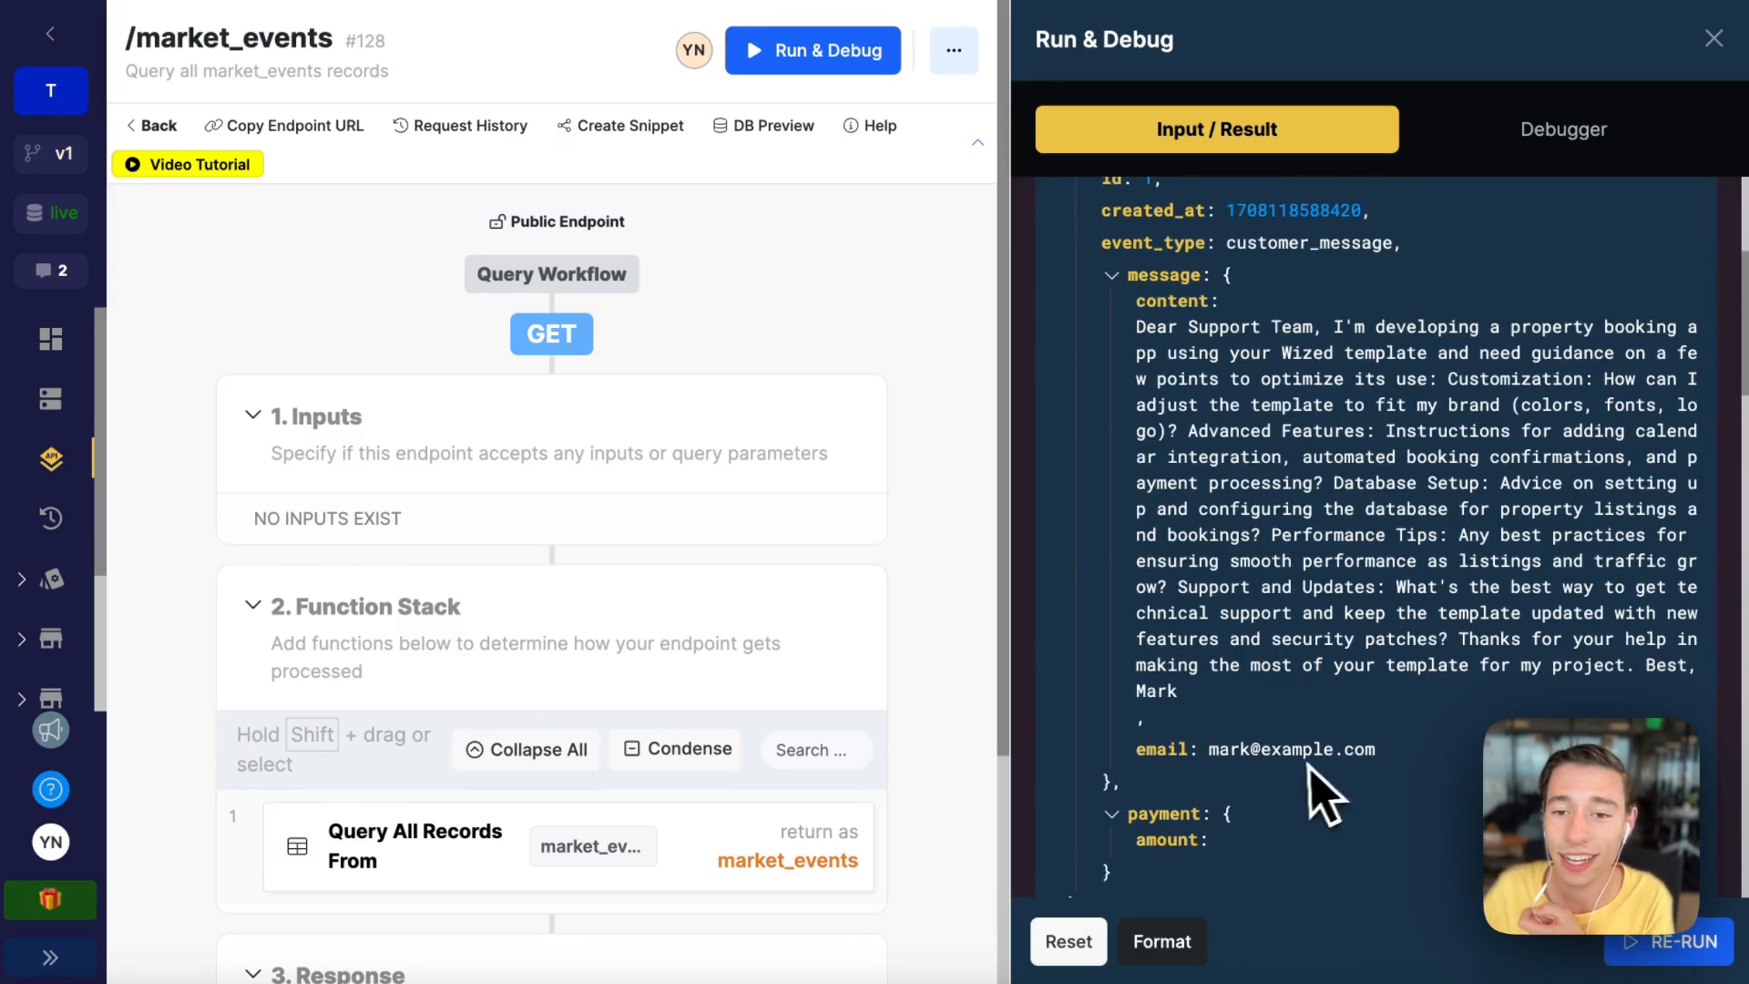
{"action": "scroll", "coordinate": [1312, 779], "scroll_direction": "down", "scroll_amount": 5}
{"action": "scroll", "coordinate": [1188, 637], "scroll_direction": "down", "scroll_amount": 1}
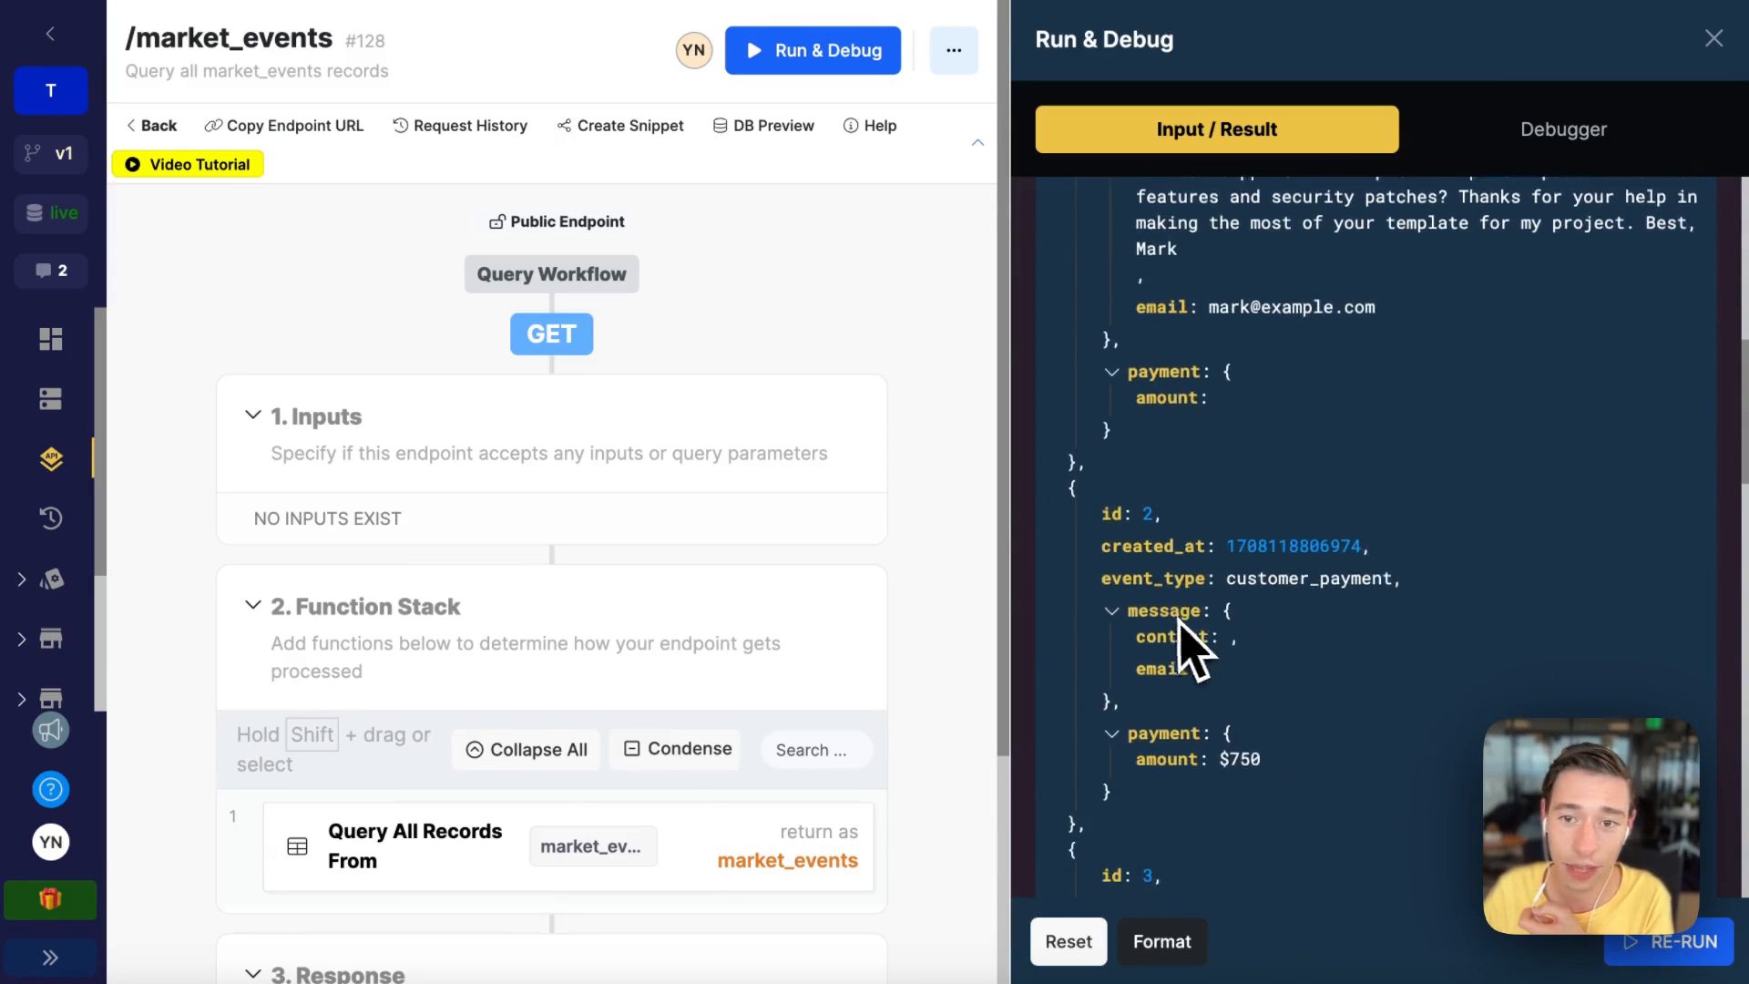
Step: Examine the second market_events record's customer_payment event_type and payment amount fields
{"action": "left_click_drag", "start_coordinate": [1113, 471], "coordinate": [1252, 470]}
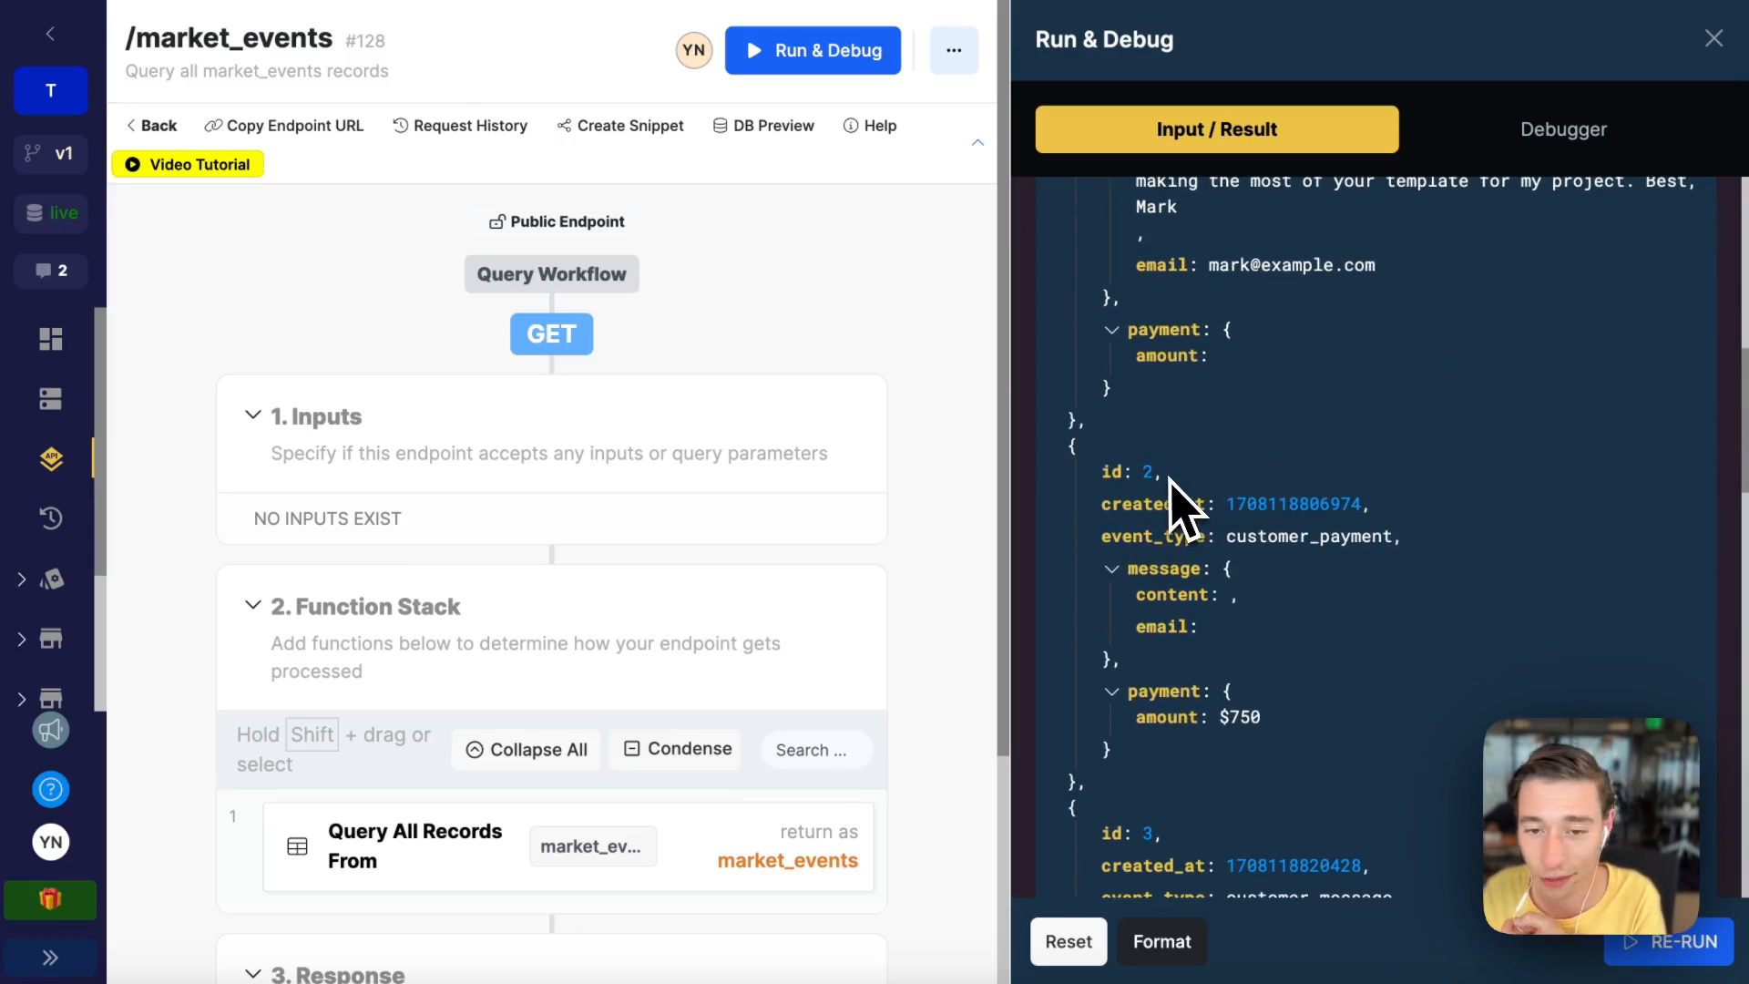
{"action": "left_click_drag", "start_coordinate": [1226, 537], "coordinate": [1394, 536]}
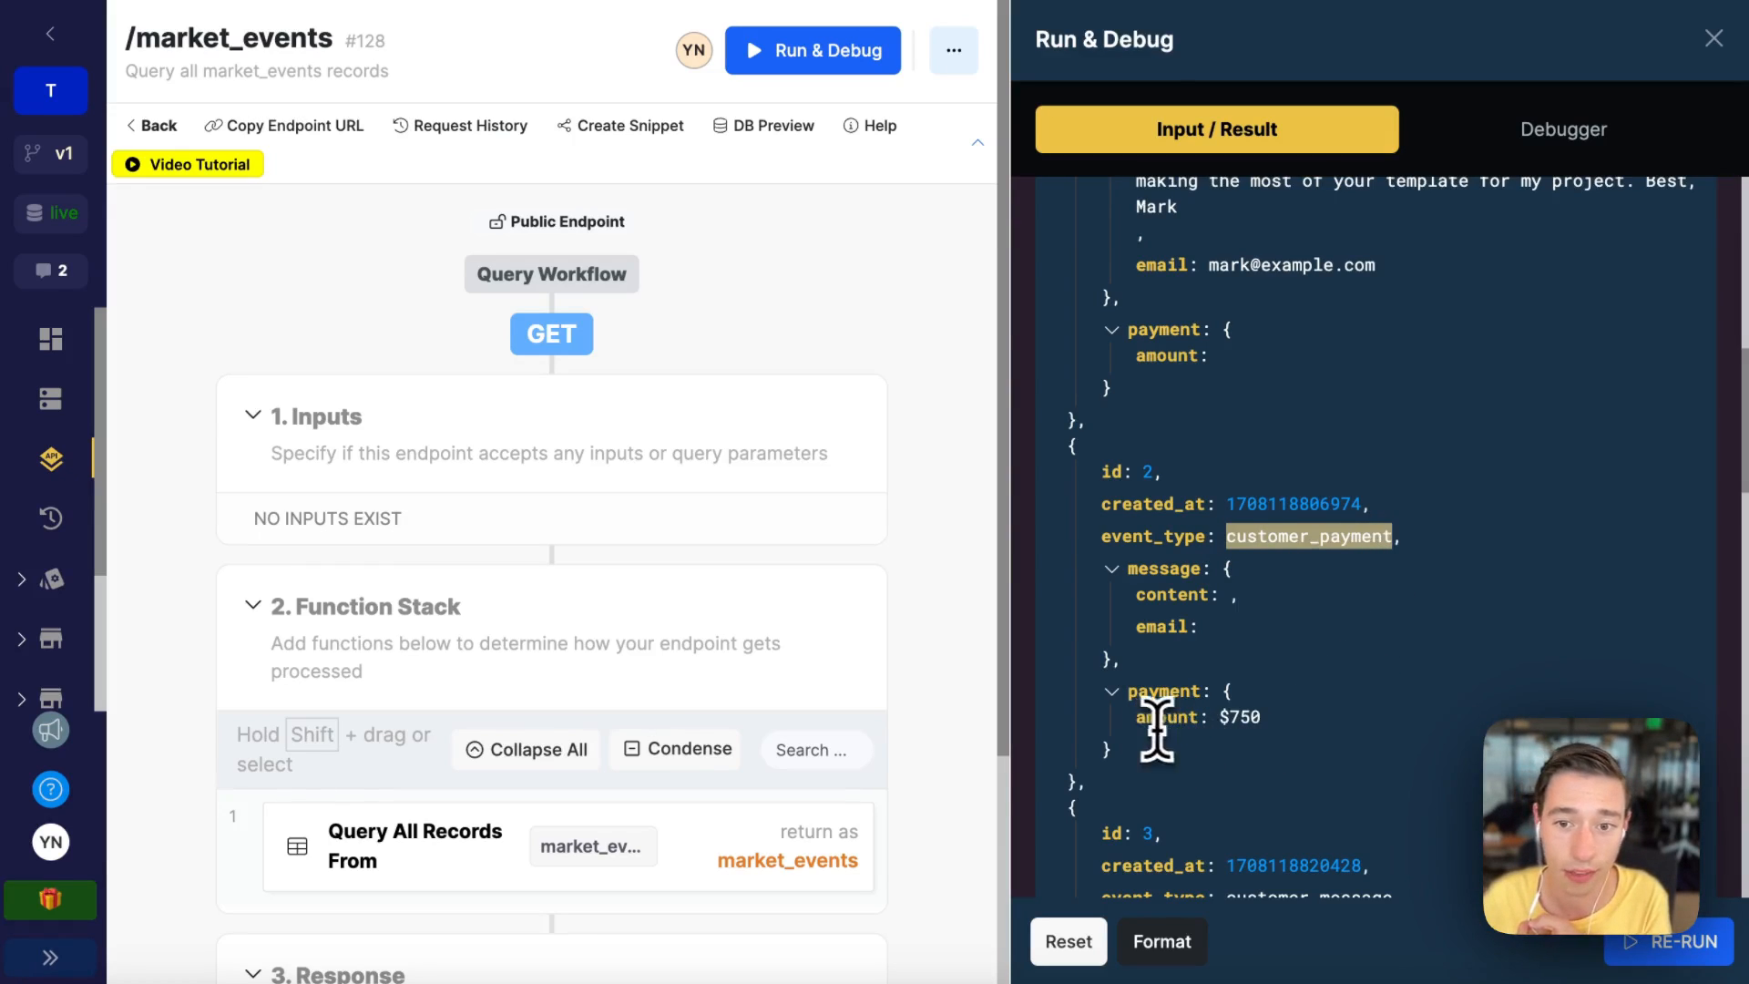
{"action": "left_click_drag", "start_coordinate": [1136, 717], "coordinate": [1328, 729]}
{"action": "scroll", "coordinate": [1364, 747], "scroll_direction": "down", "scroll_amount": 1}
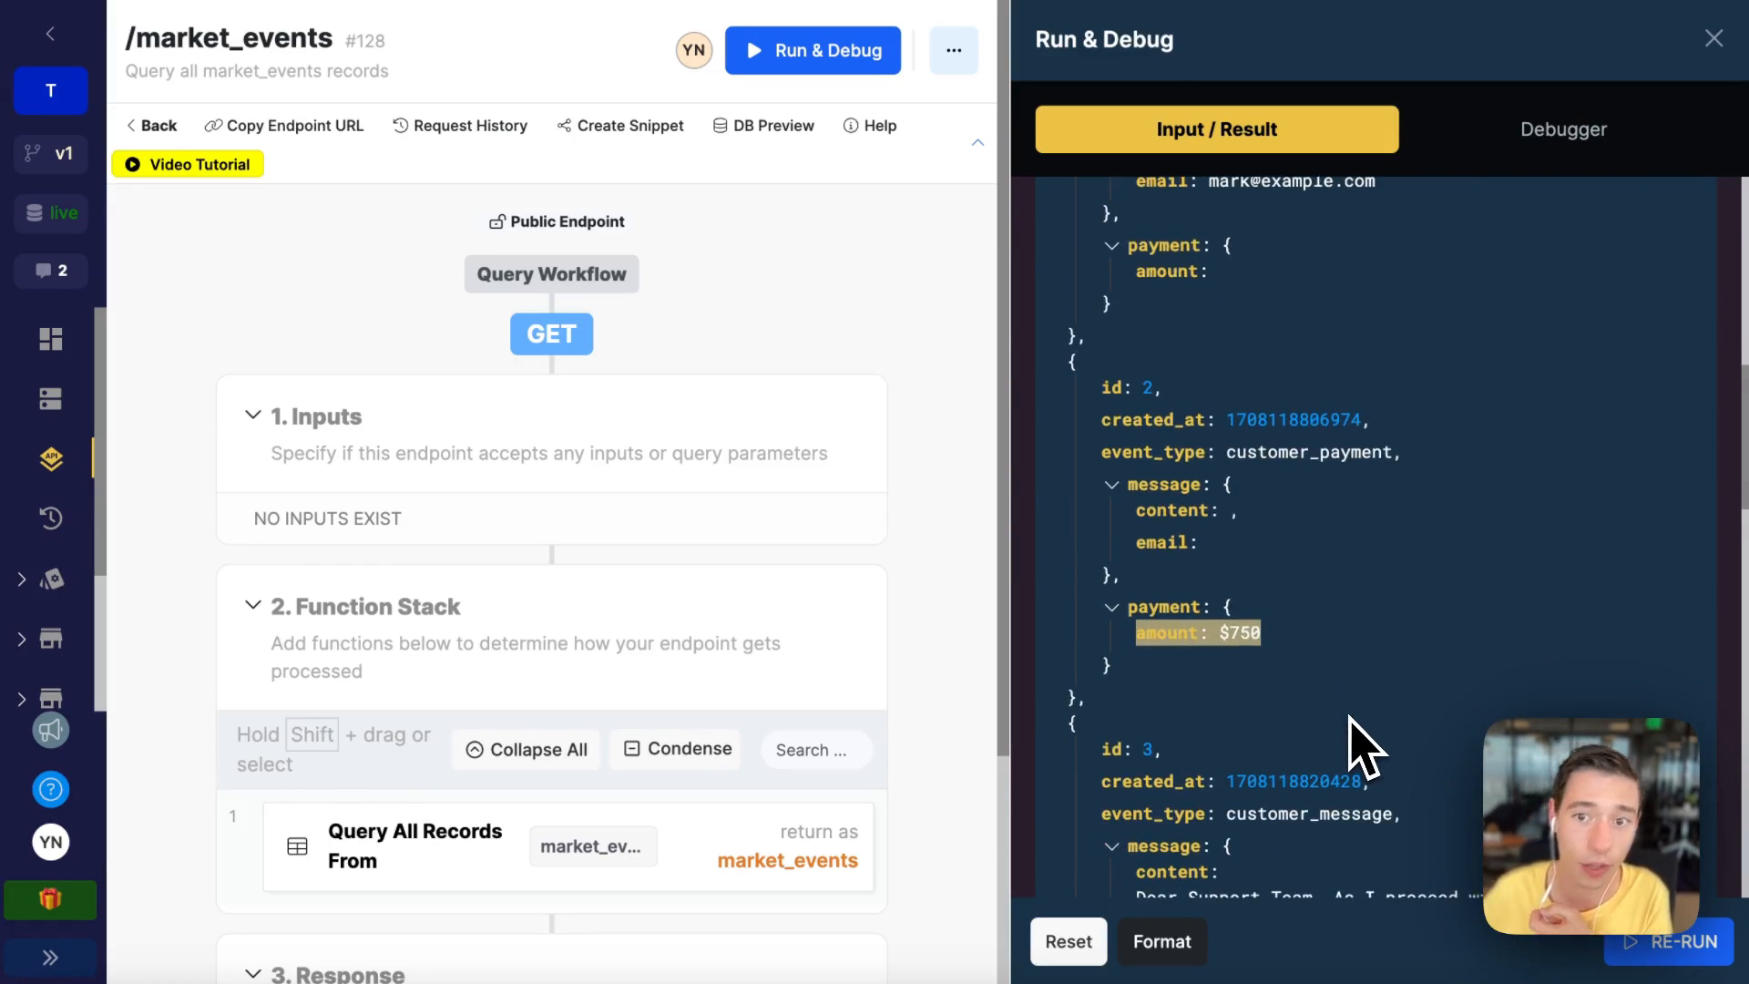
{"action": "scroll", "coordinate": [1358, 702], "scroll_direction": "up", "scroll_amount": 6}
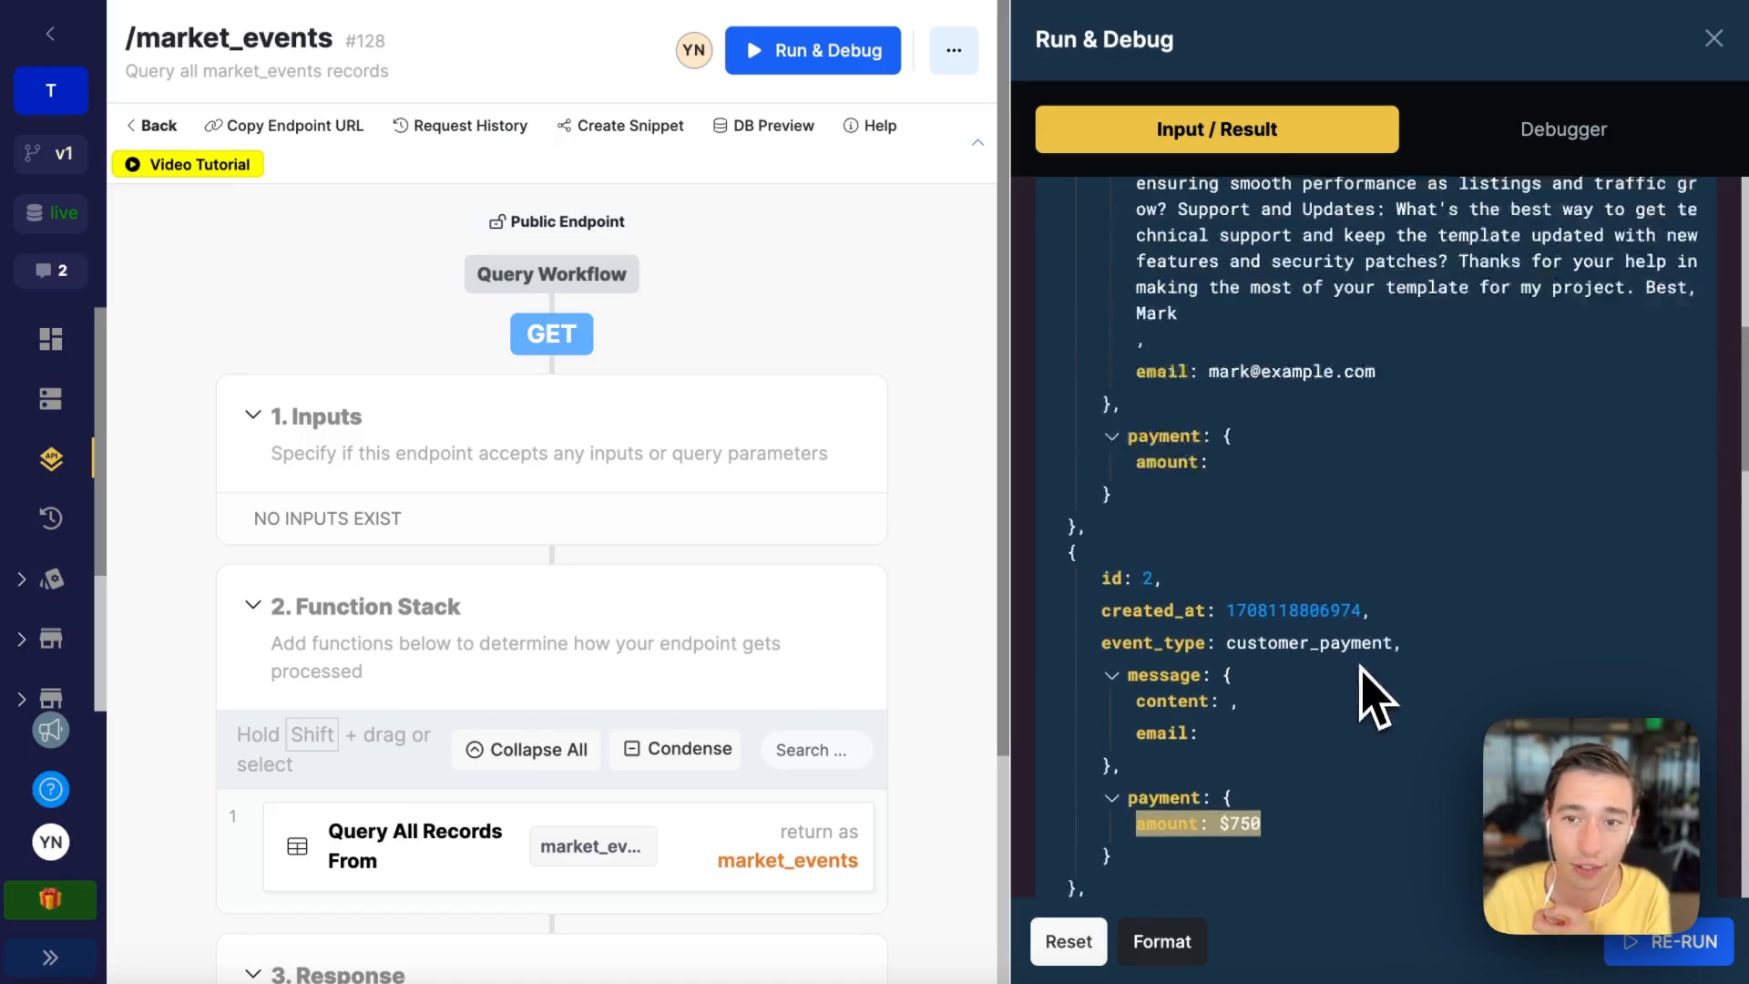
{"action": "scroll", "coordinate": [1359, 695], "scroll_direction": "down", "scroll_amount": 3}
{"action": "scroll", "coordinate": [1332, 824], "scroll_direction": "down", "scroll_amount": 1}
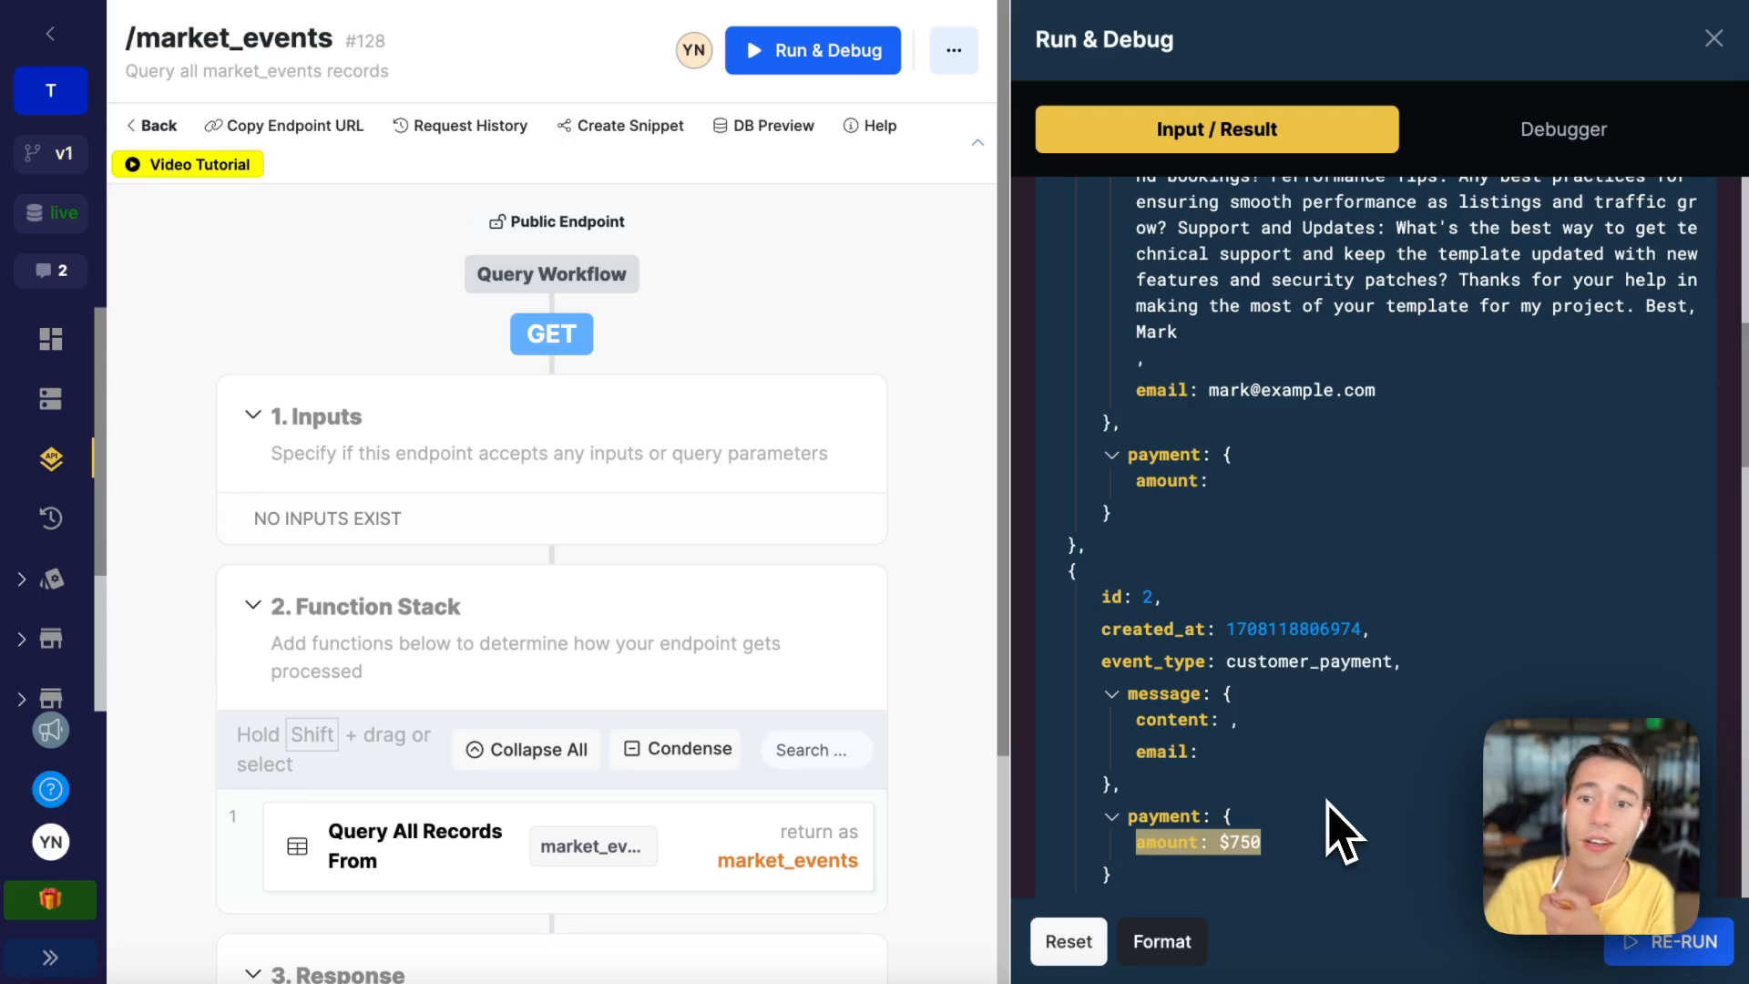
{"action": "left_click_drag", "start_coordinate": [1103, 659], "coordinate": [1410, 664]}
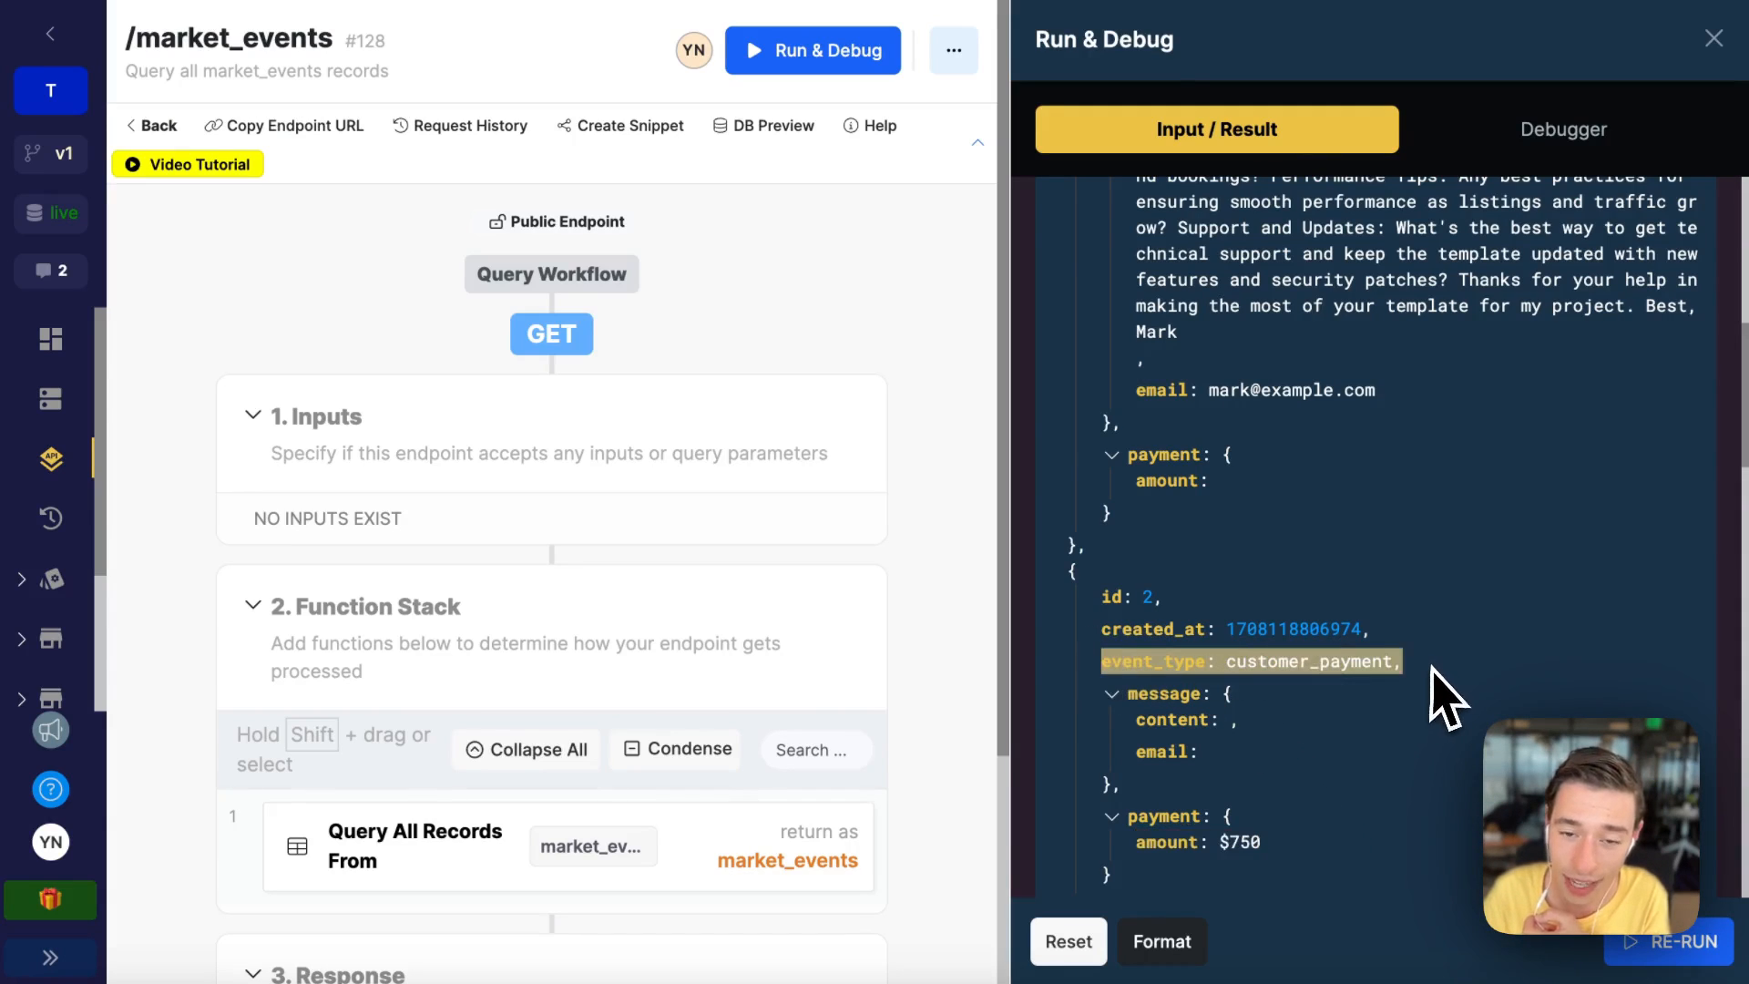
{"action": "scroll", "coordinate": [1439, 693], "scroll_direction": "down", "scroll_amount": 3}
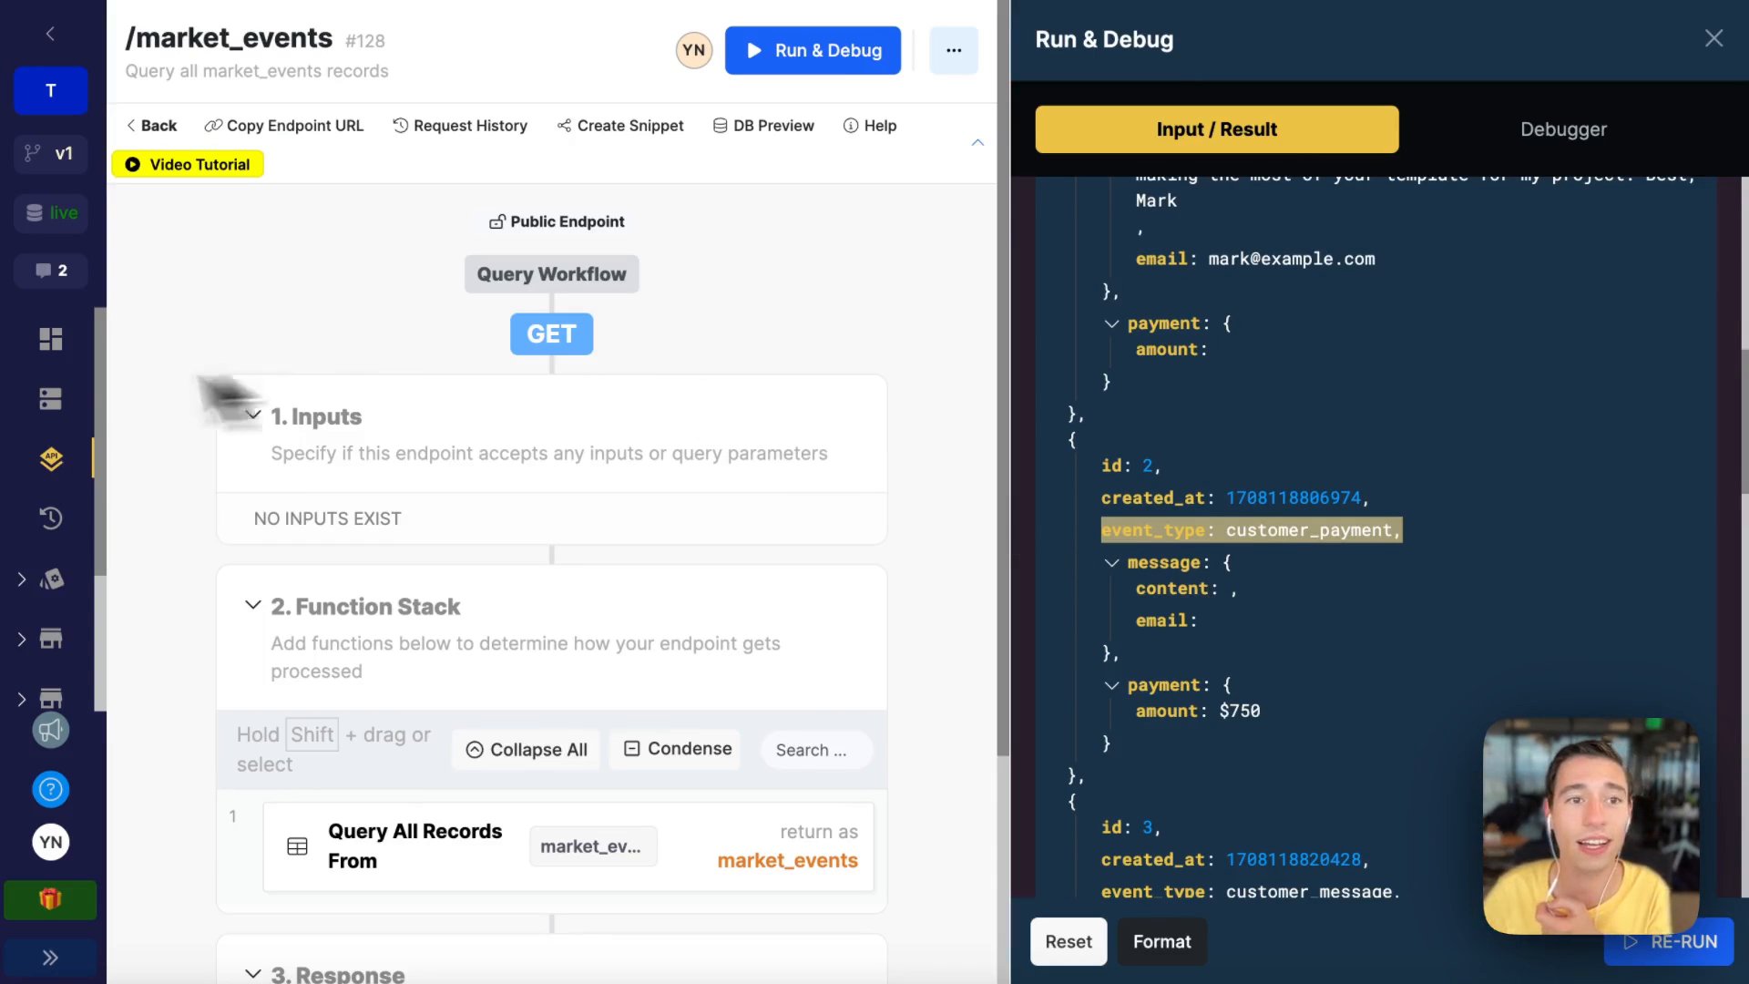
Step: Return to Wized and browse the market_events request results in the Data Store
{"action": "mouse_move", "coordinate": [42, 226]}
{"action": "left_click", "coordinate": [141, 130]}
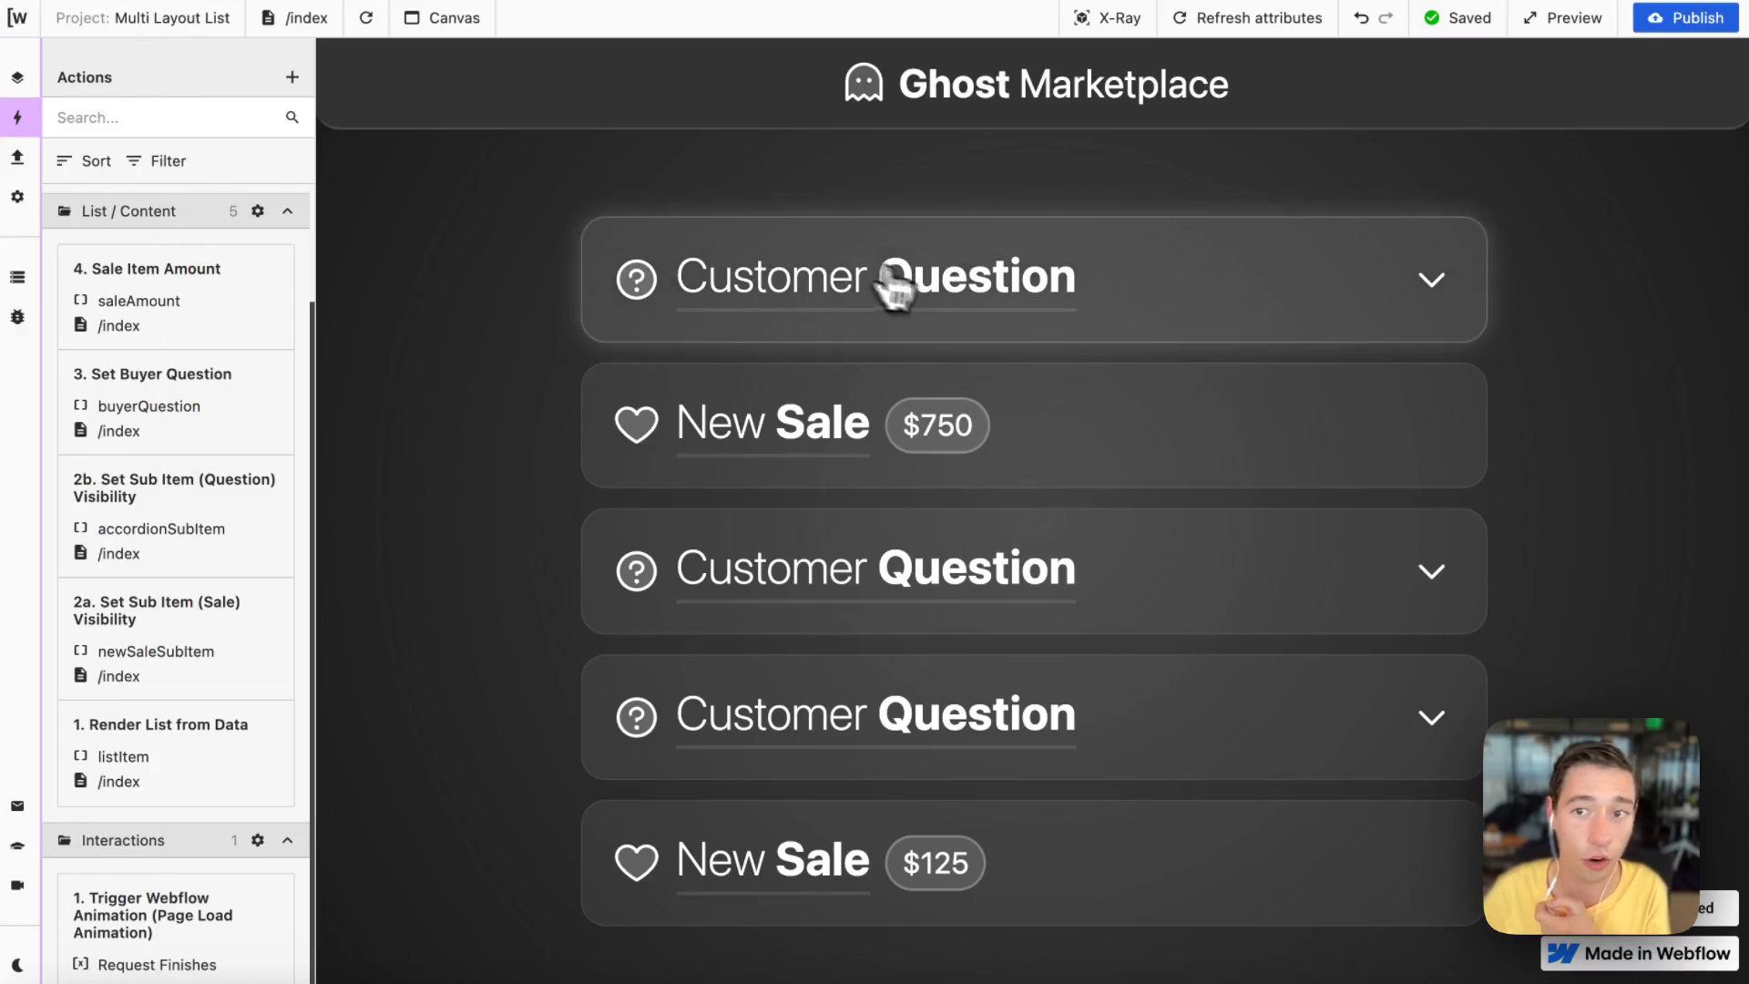
{"action": "left_click", "coordinate": [896, 283]}
{"action": "left_click", "coordinate": [943, 297]}
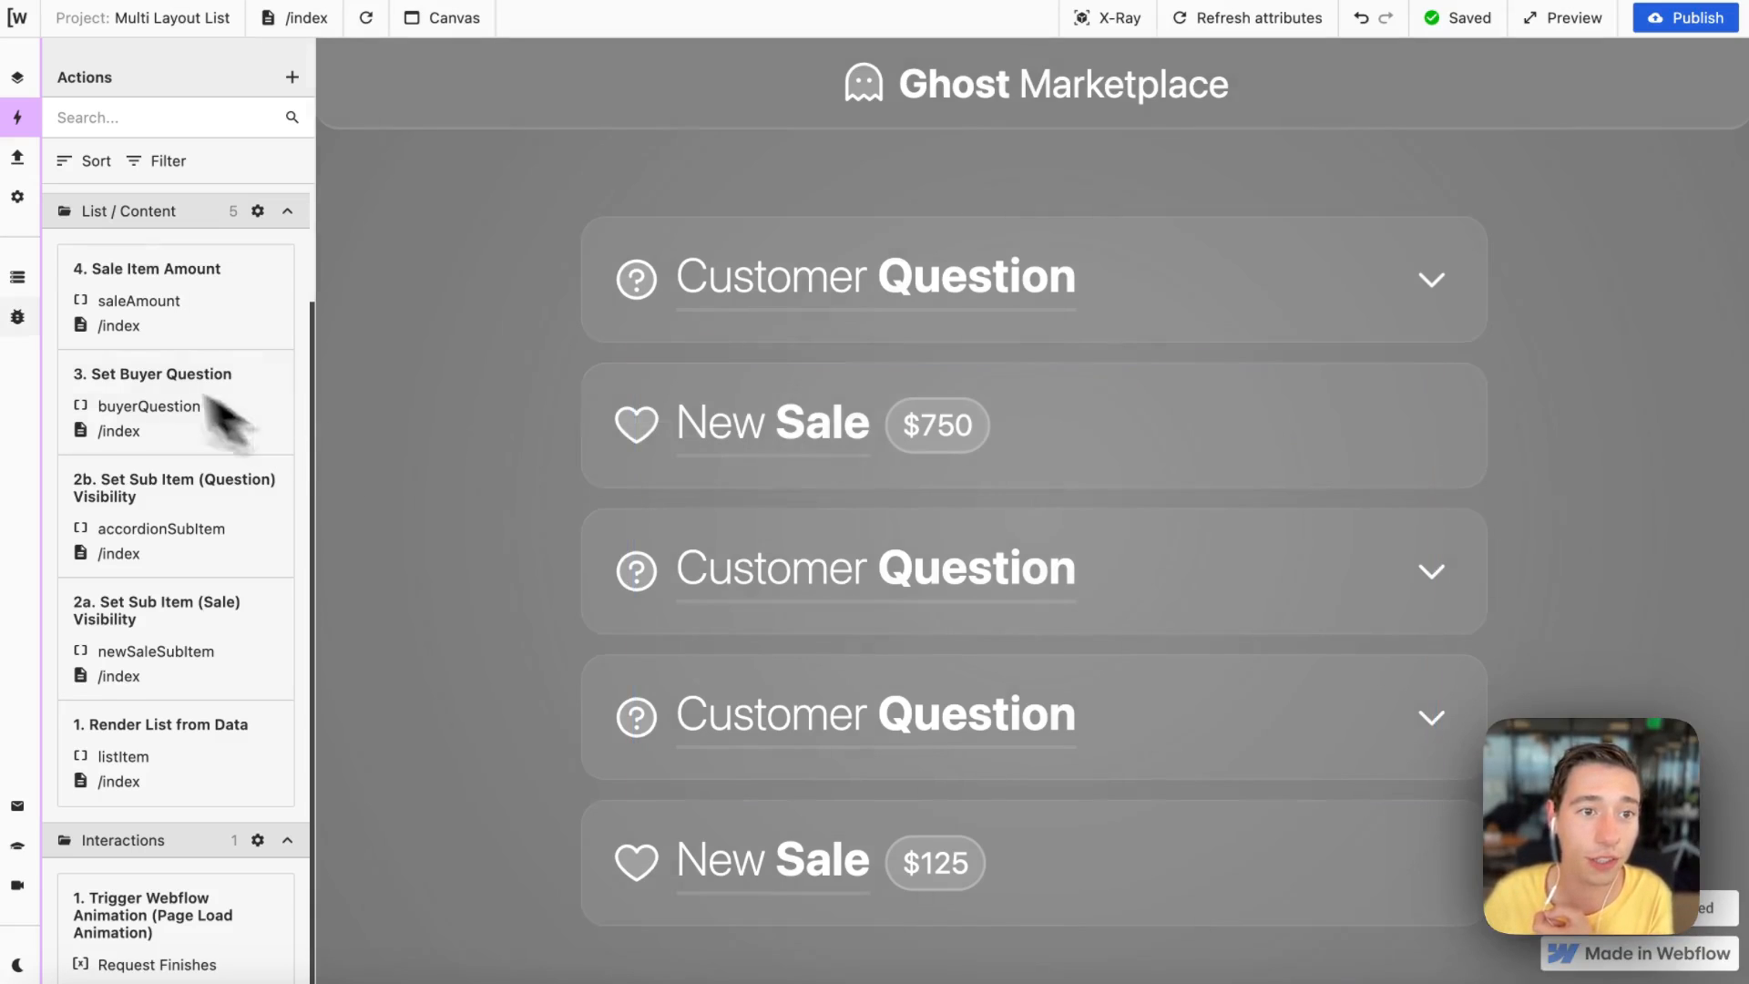
{"action": "left_click", "coordinate": [19, 284]}
{"action": "left_click", "coordinate": [291, 643]}
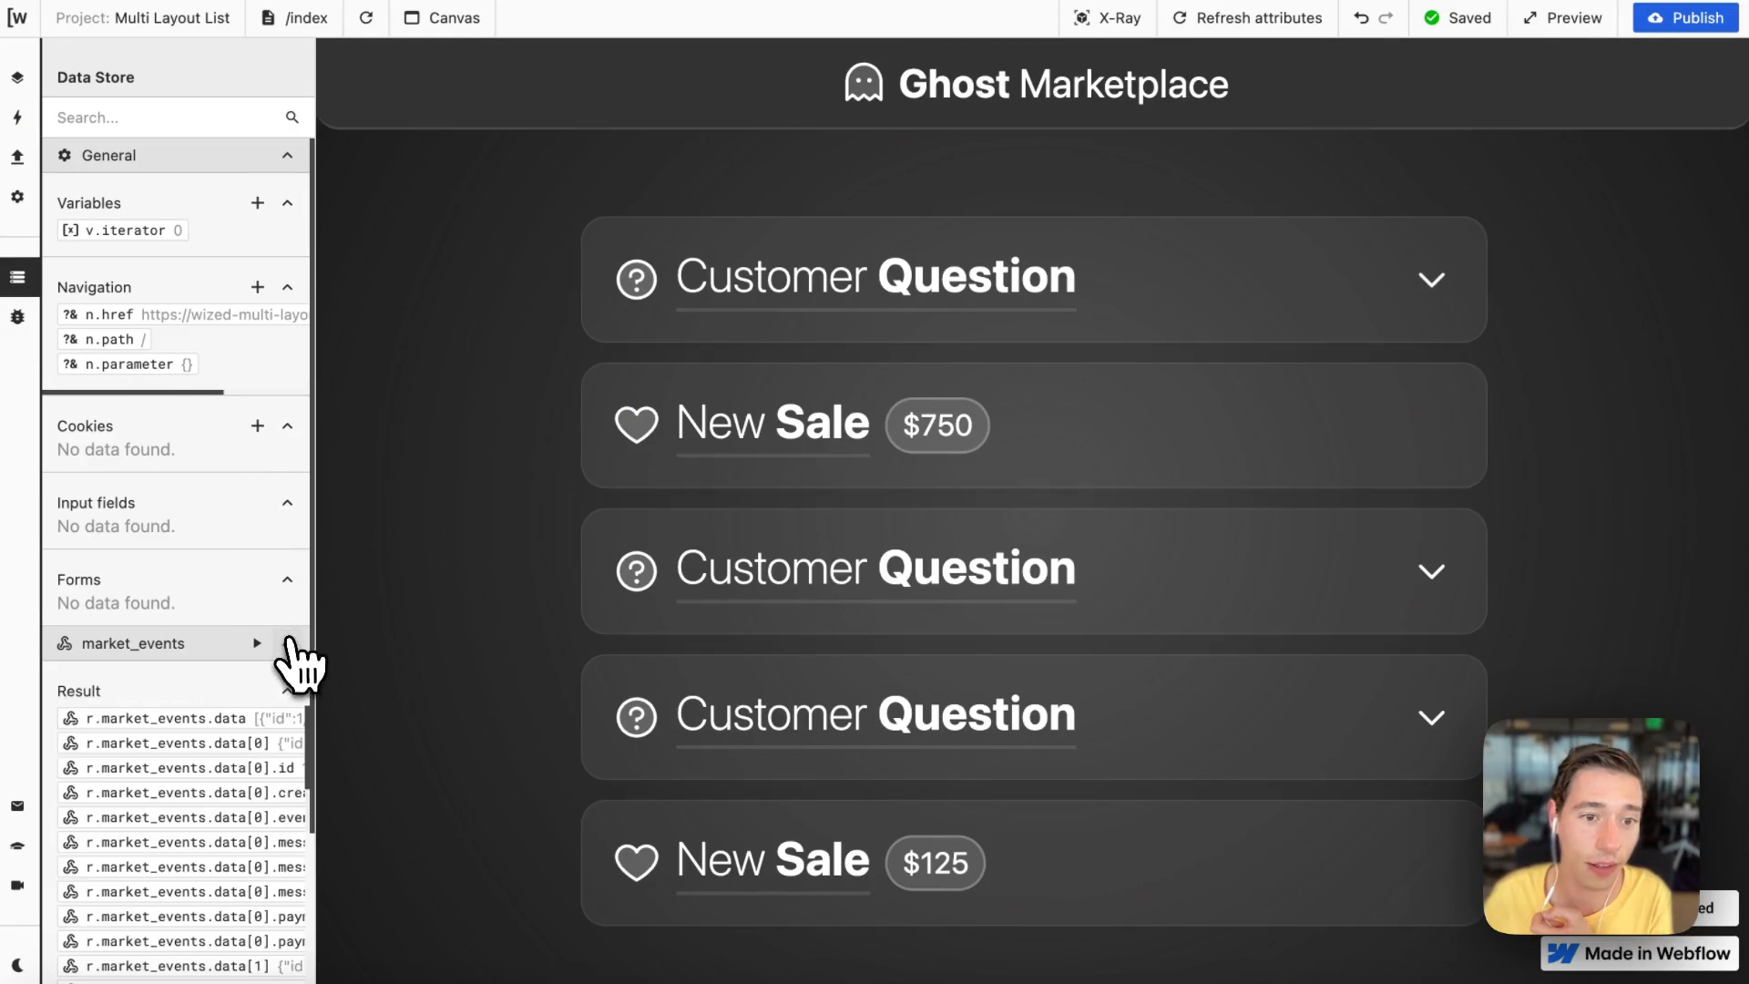
{"action": "left_click", "coordinate": [257, 643]}
{"action": "scroll", "coordinate": [234, 723], "scroll_direction": "down", "scroll_amount": 5}
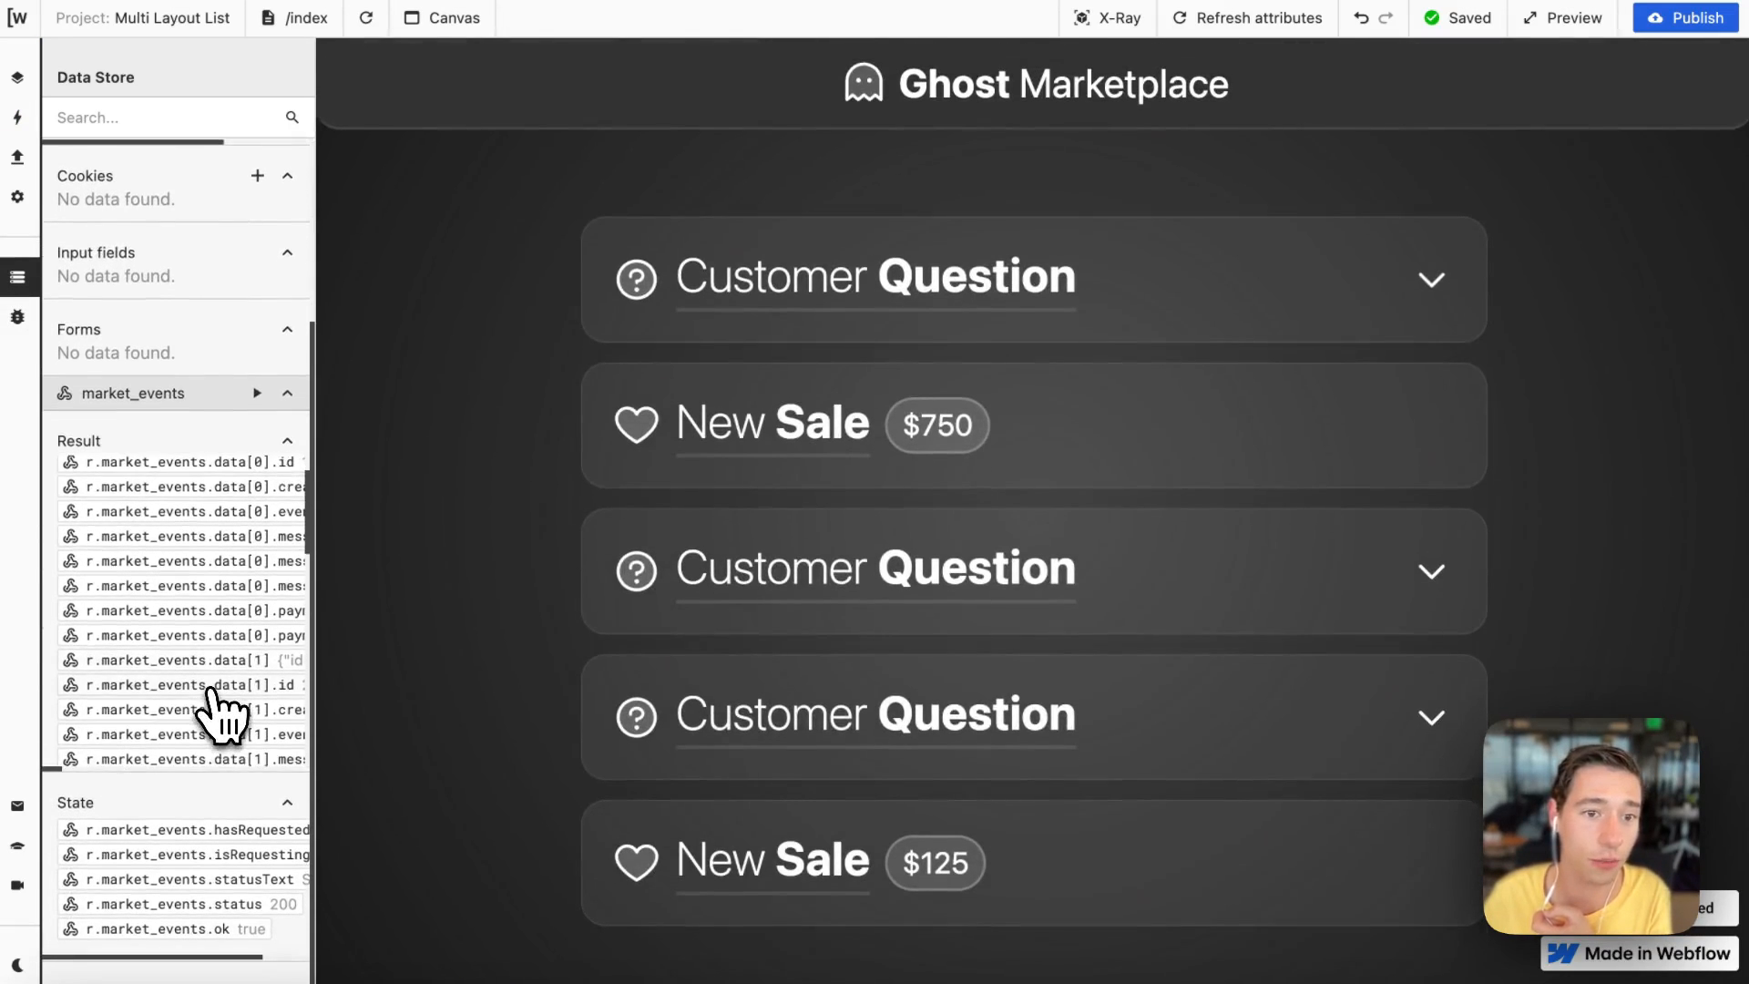
{"action": "scroll", "coordinate": [219, 658], "scroll_direction": "right", "scroll_amount": 5}
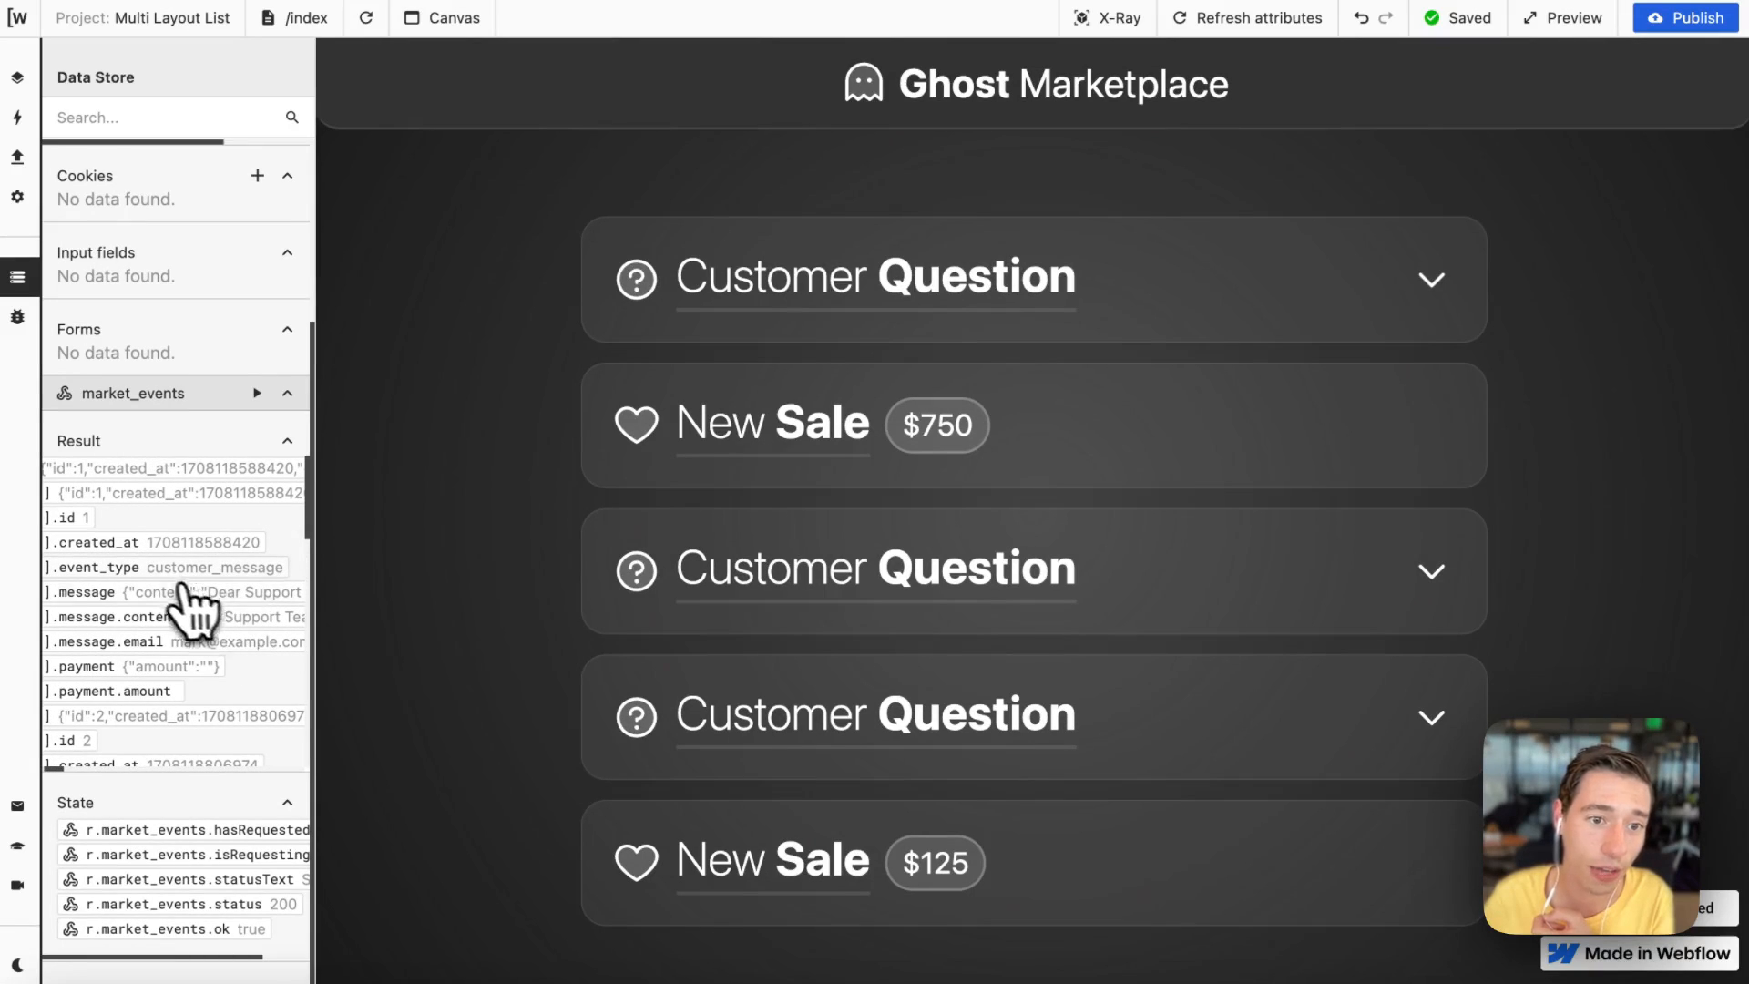
{"action": "scroll", "coordinate": [264, 602], "scroll_direction": "left", "scroll_amount": 2}
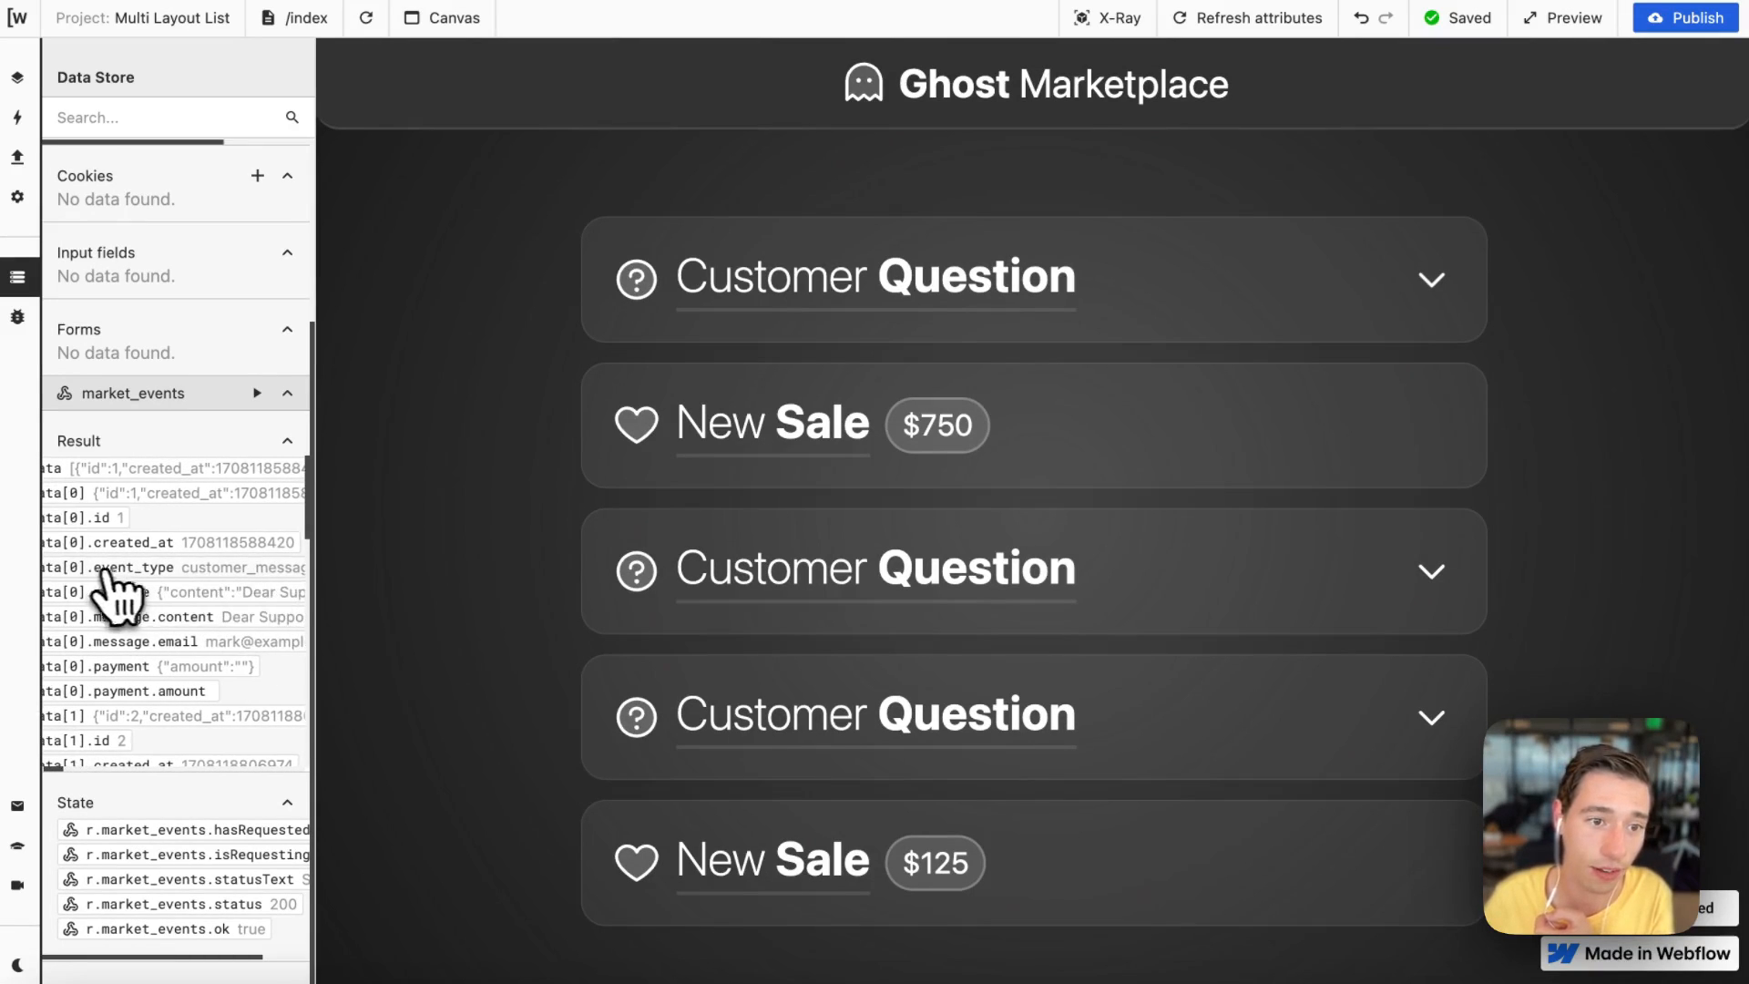
{"action": "scroll", "coordinate": [109, 597], "scroll_direction": "down", "scroll_amount": 4}
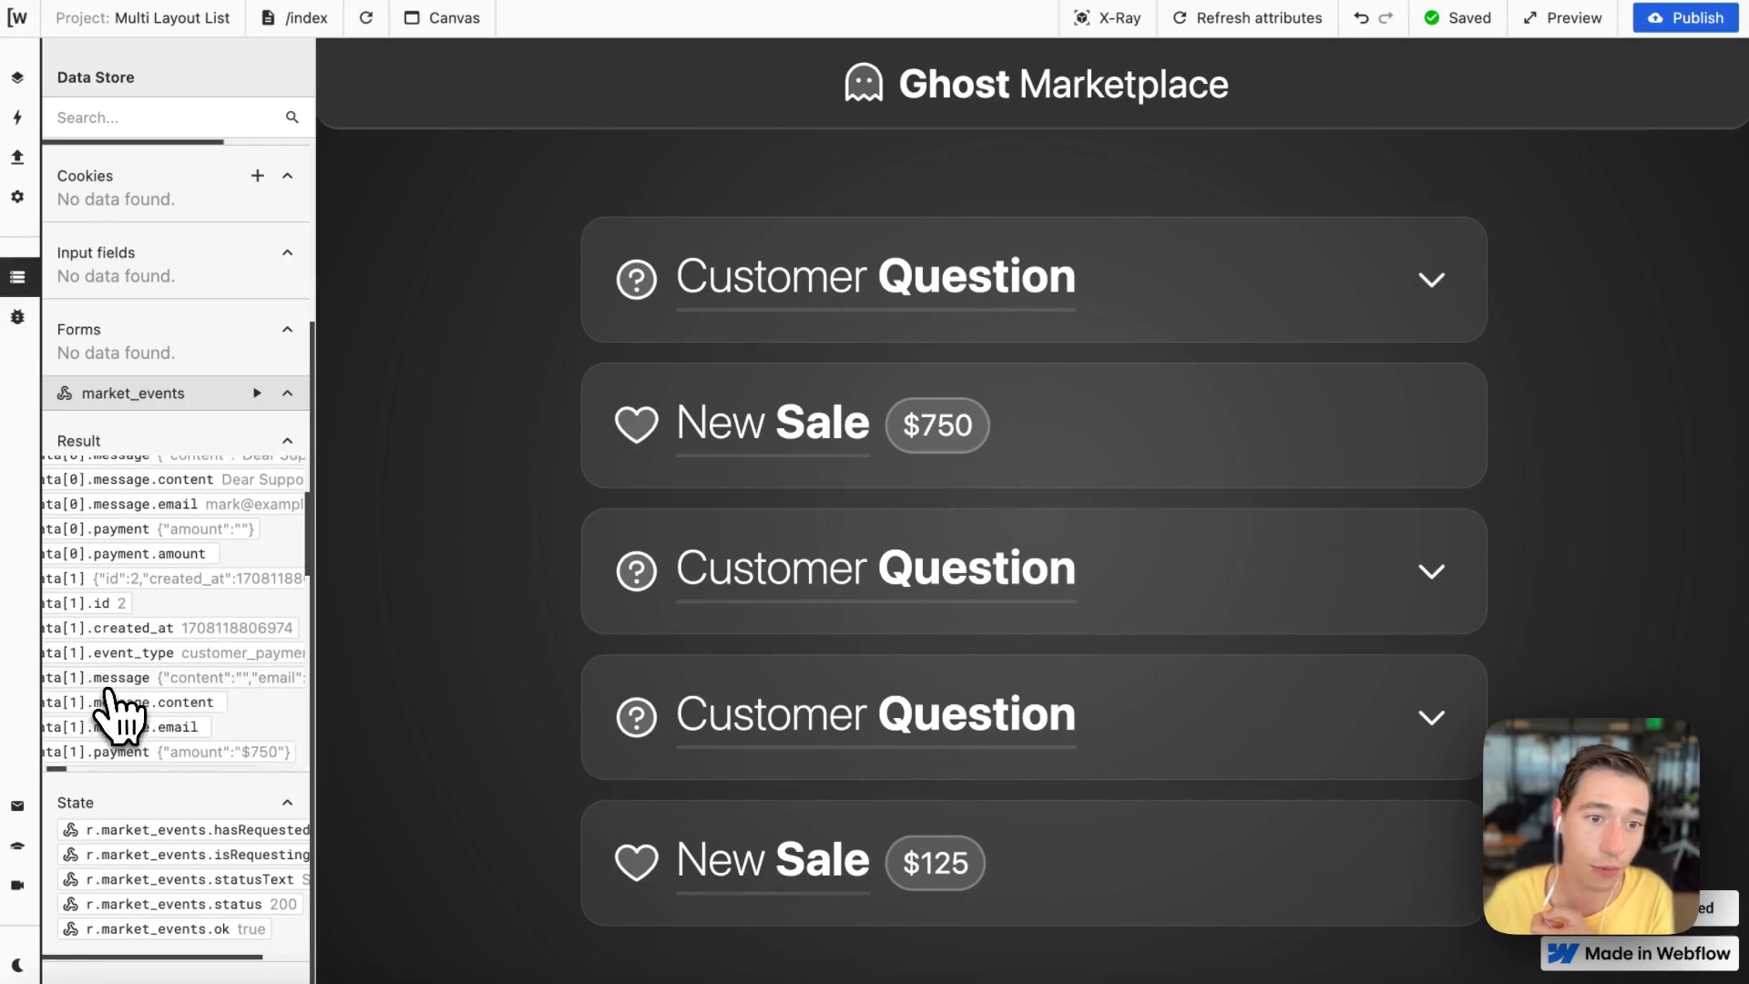
{"action": "scroll", "coordinate": [200, 679], "scroll_direction": "right", "scroll_amount": 2}
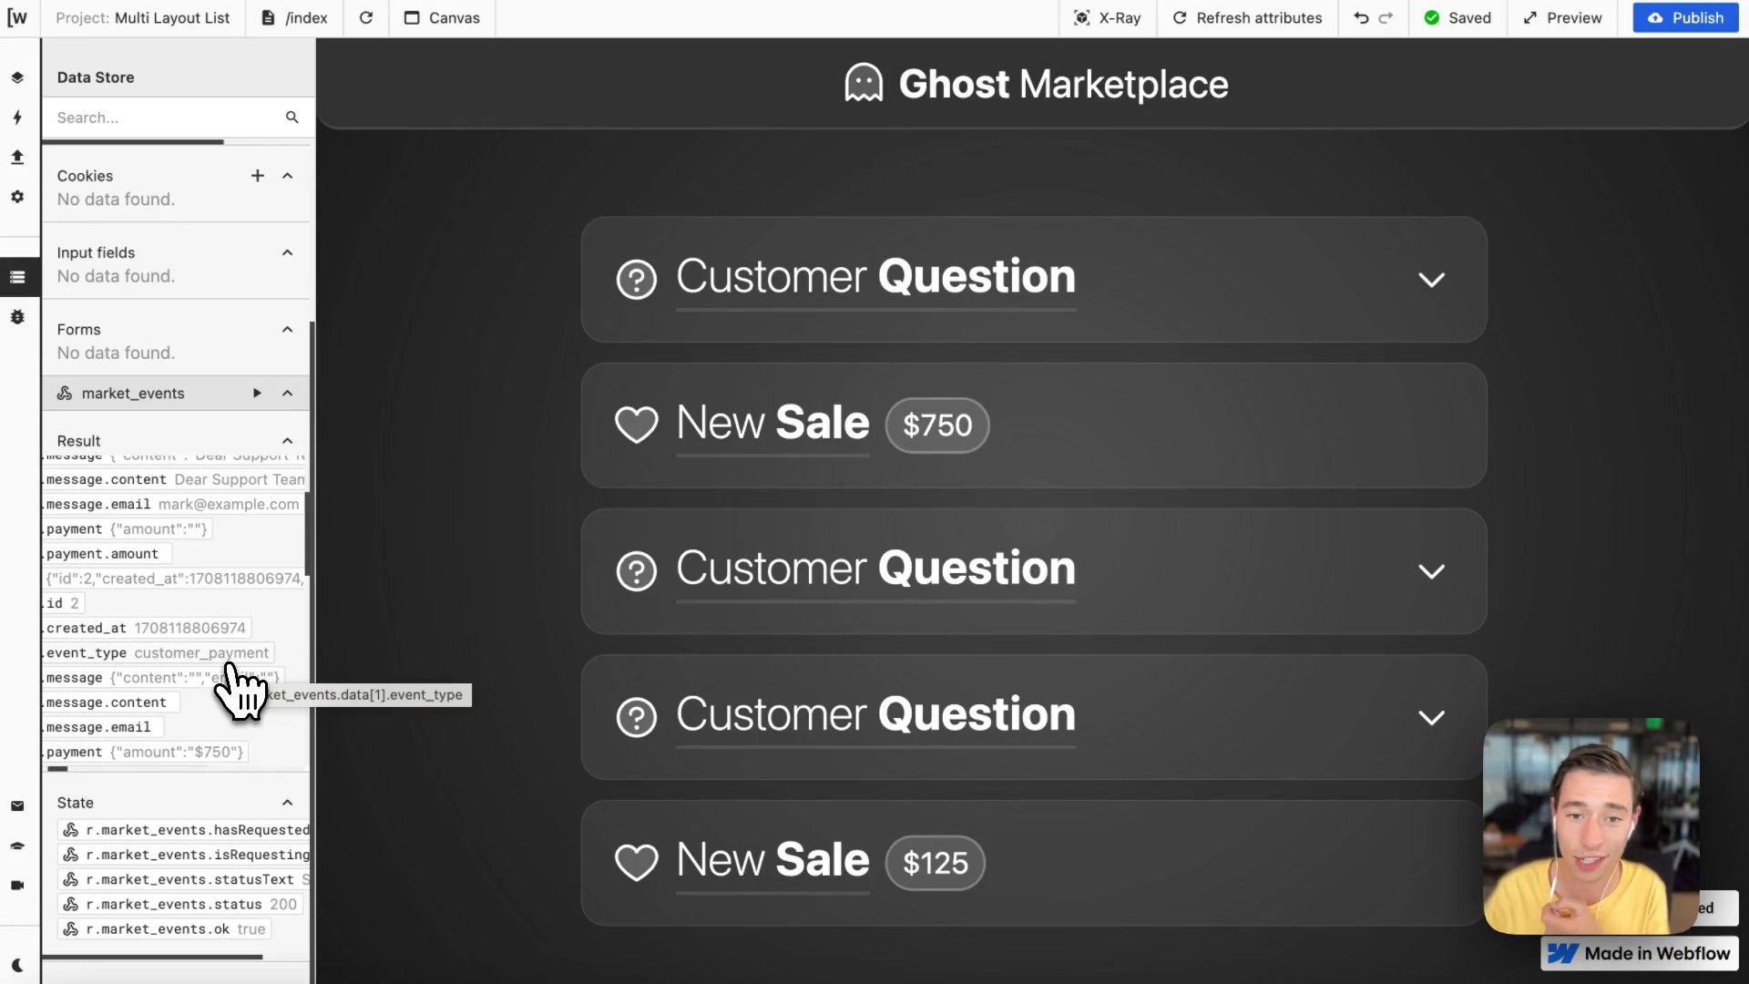
Step: Open the "1. Render List from Data" action and examine its render list and index variable settings
{"action": "scroll", "coordinate": [232, 474], "scroll_direction": "up", "scroll_amount": 3}
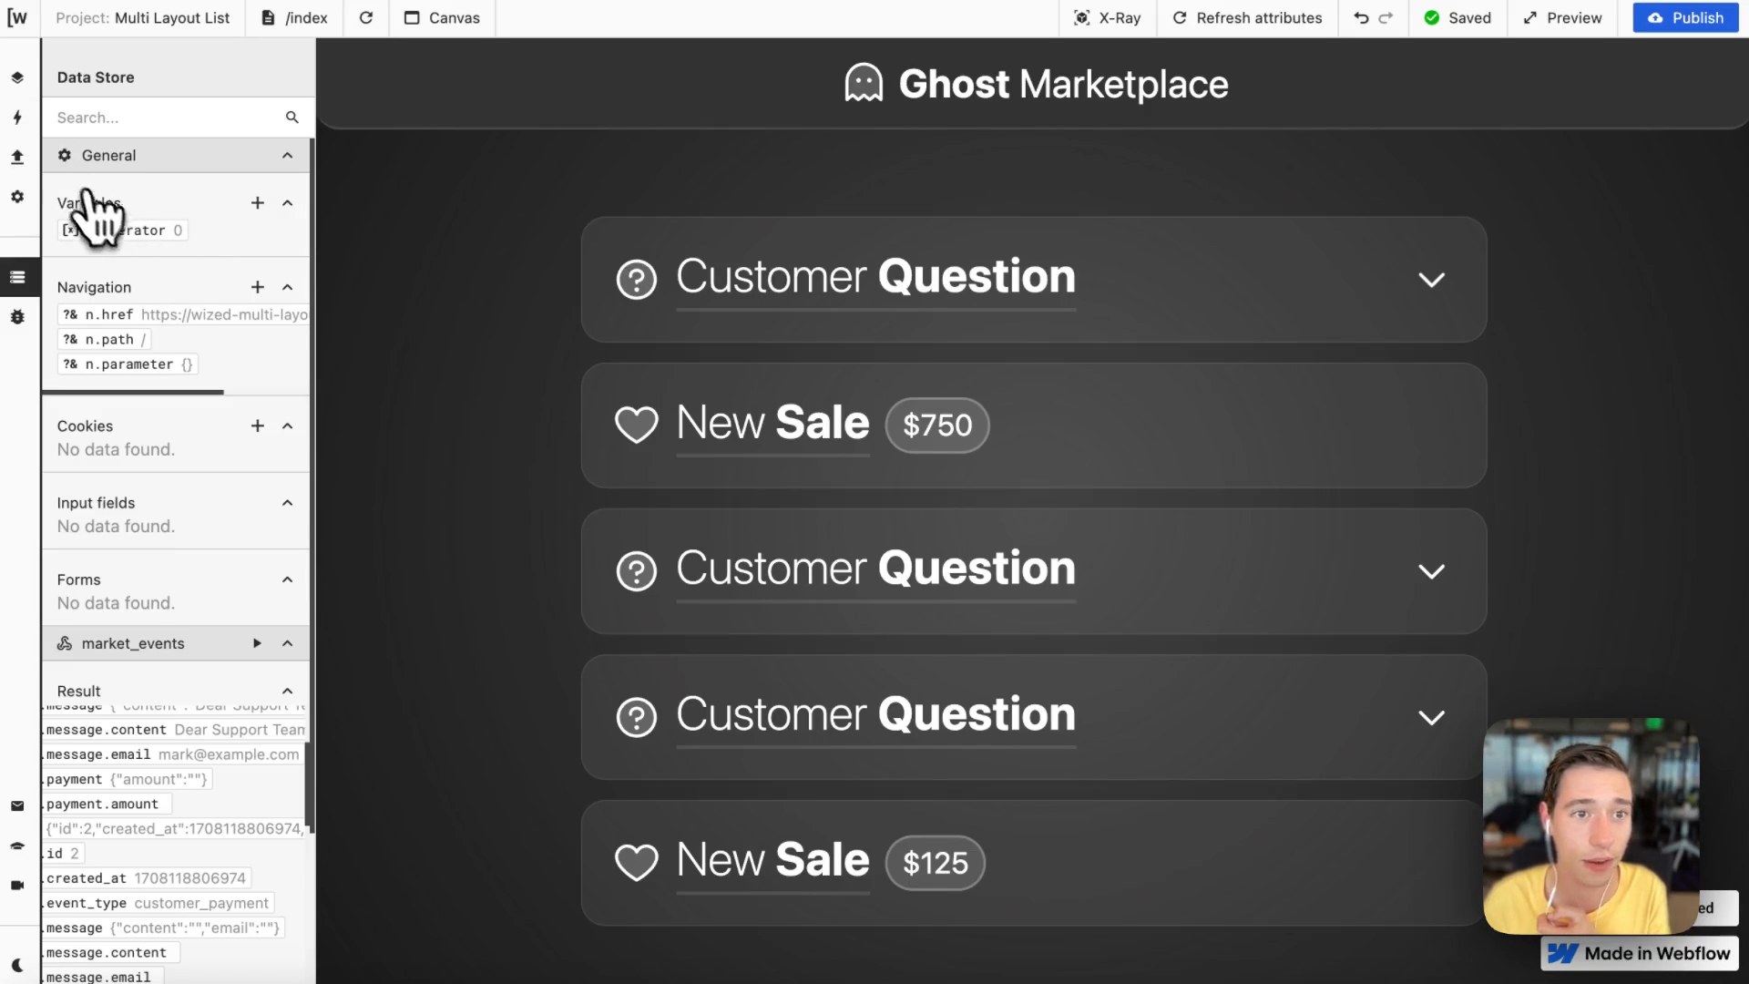
{"action": "left_click", "coordinate": [17, 117]}
{"action": "scroll", "coordinate": [136, 410], "scroll_direction": "down", "scroll_amount": 2}
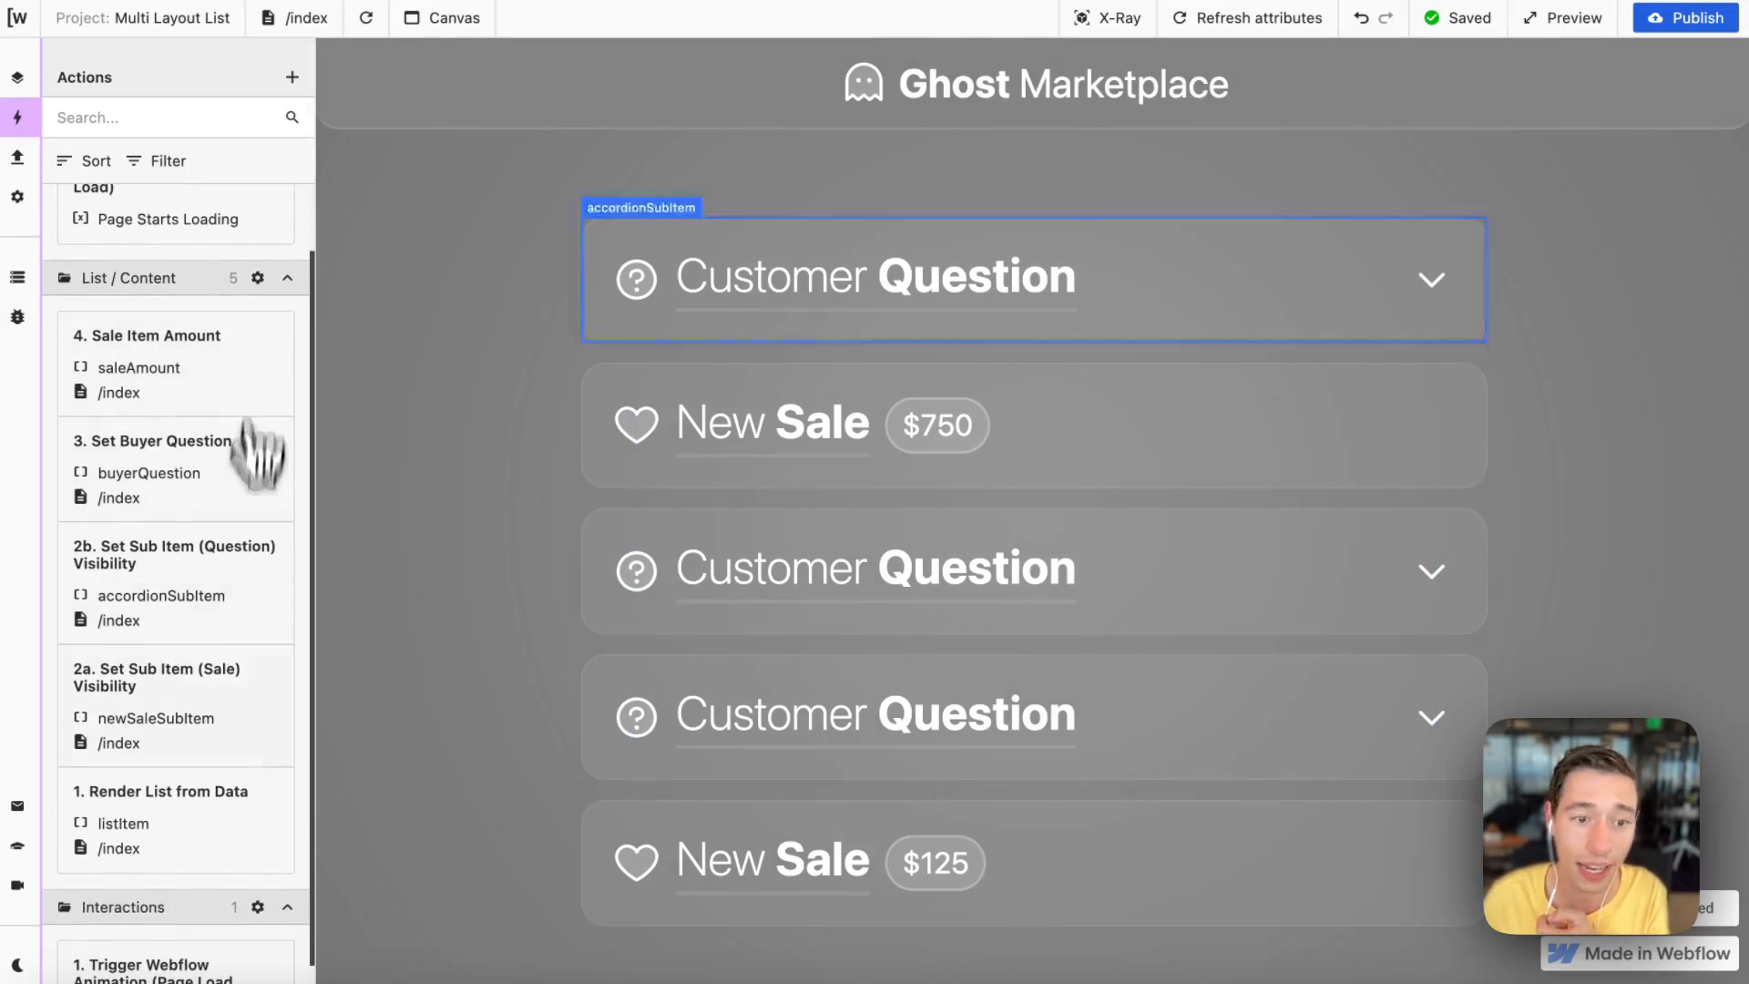
{"action": "left_click", "coordinate": [218, 789]}
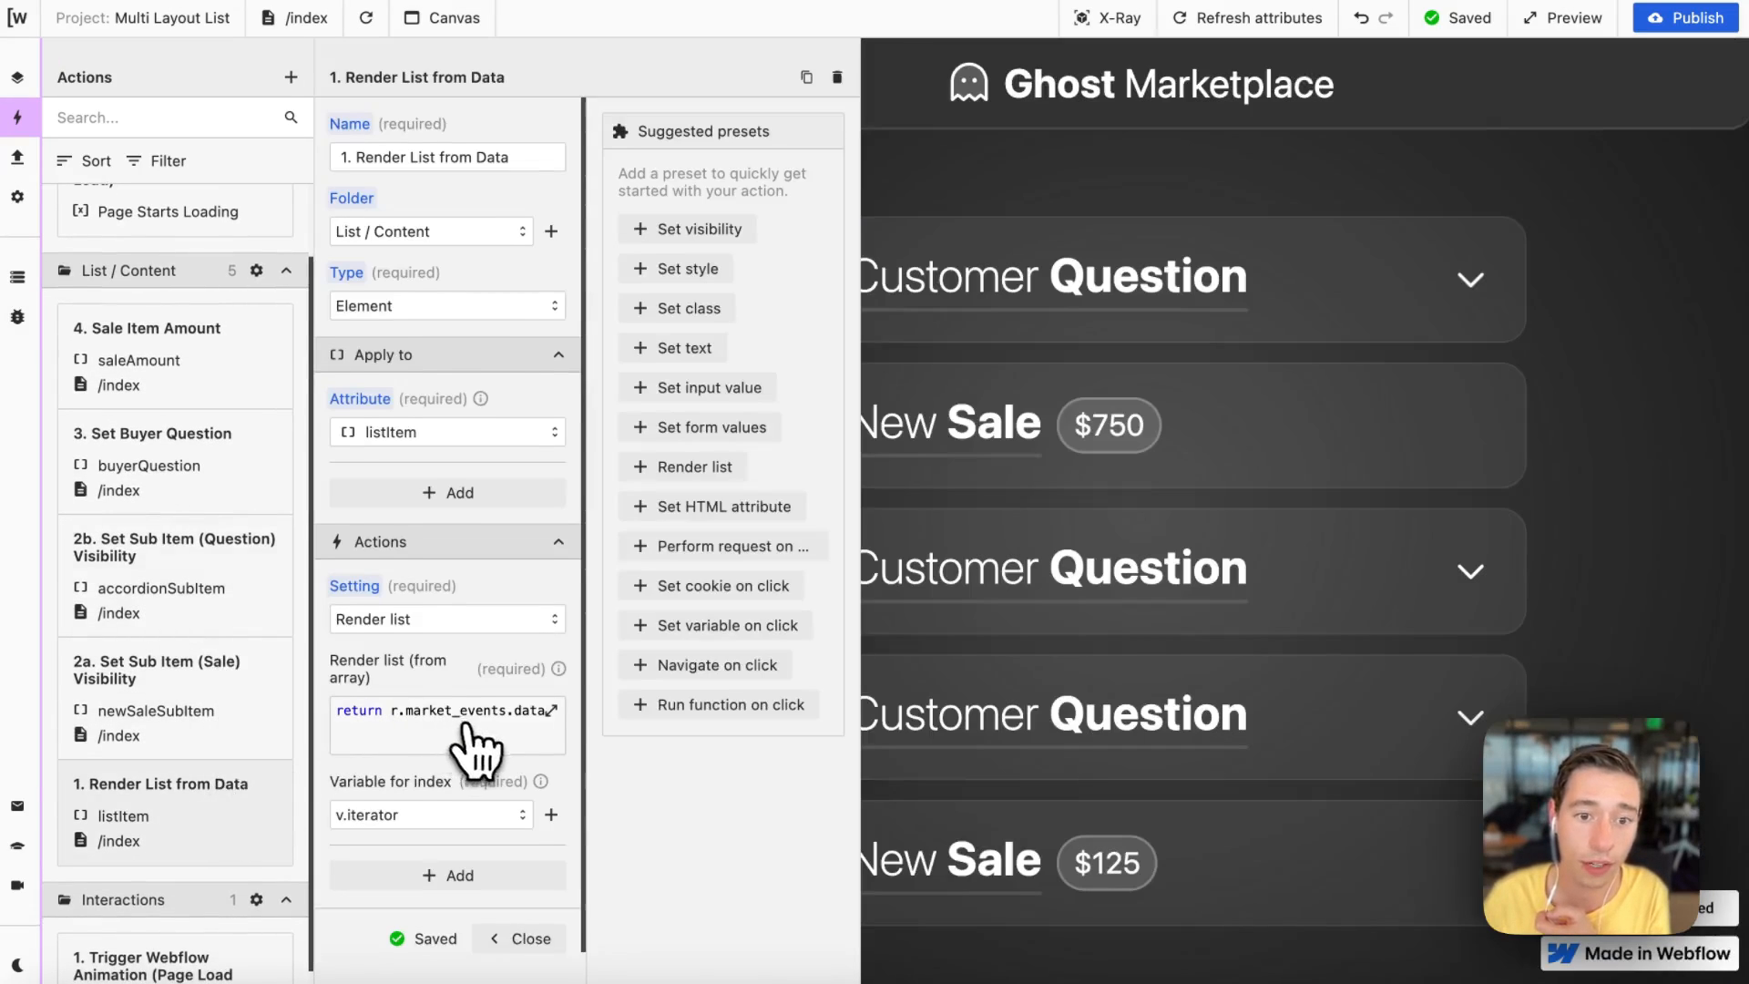
{"action": "scroll", "coordinate": [468, 693], "scroll_direction": "down", "scroll_amount": 1}
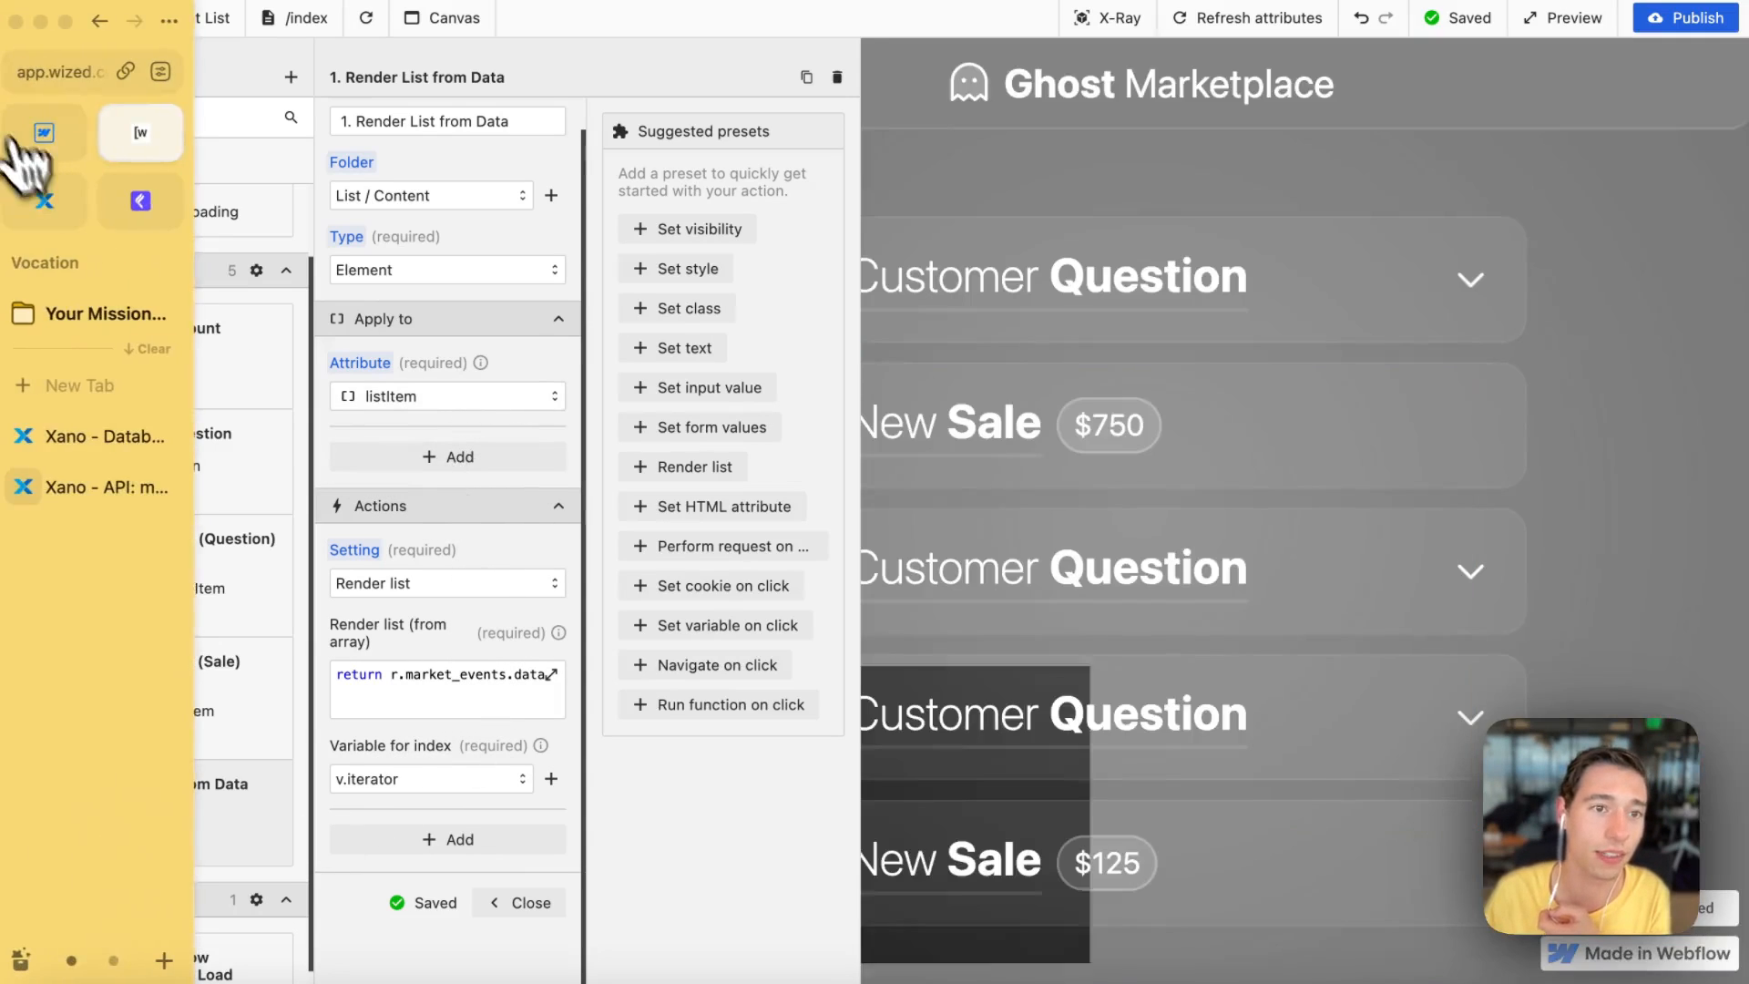
Step: Switch to Webflow, inspect the multi-list-item's wized="listItem" custom attribute, and return to Wized
{"action": "left_click", "coordinate": [41, 142]}
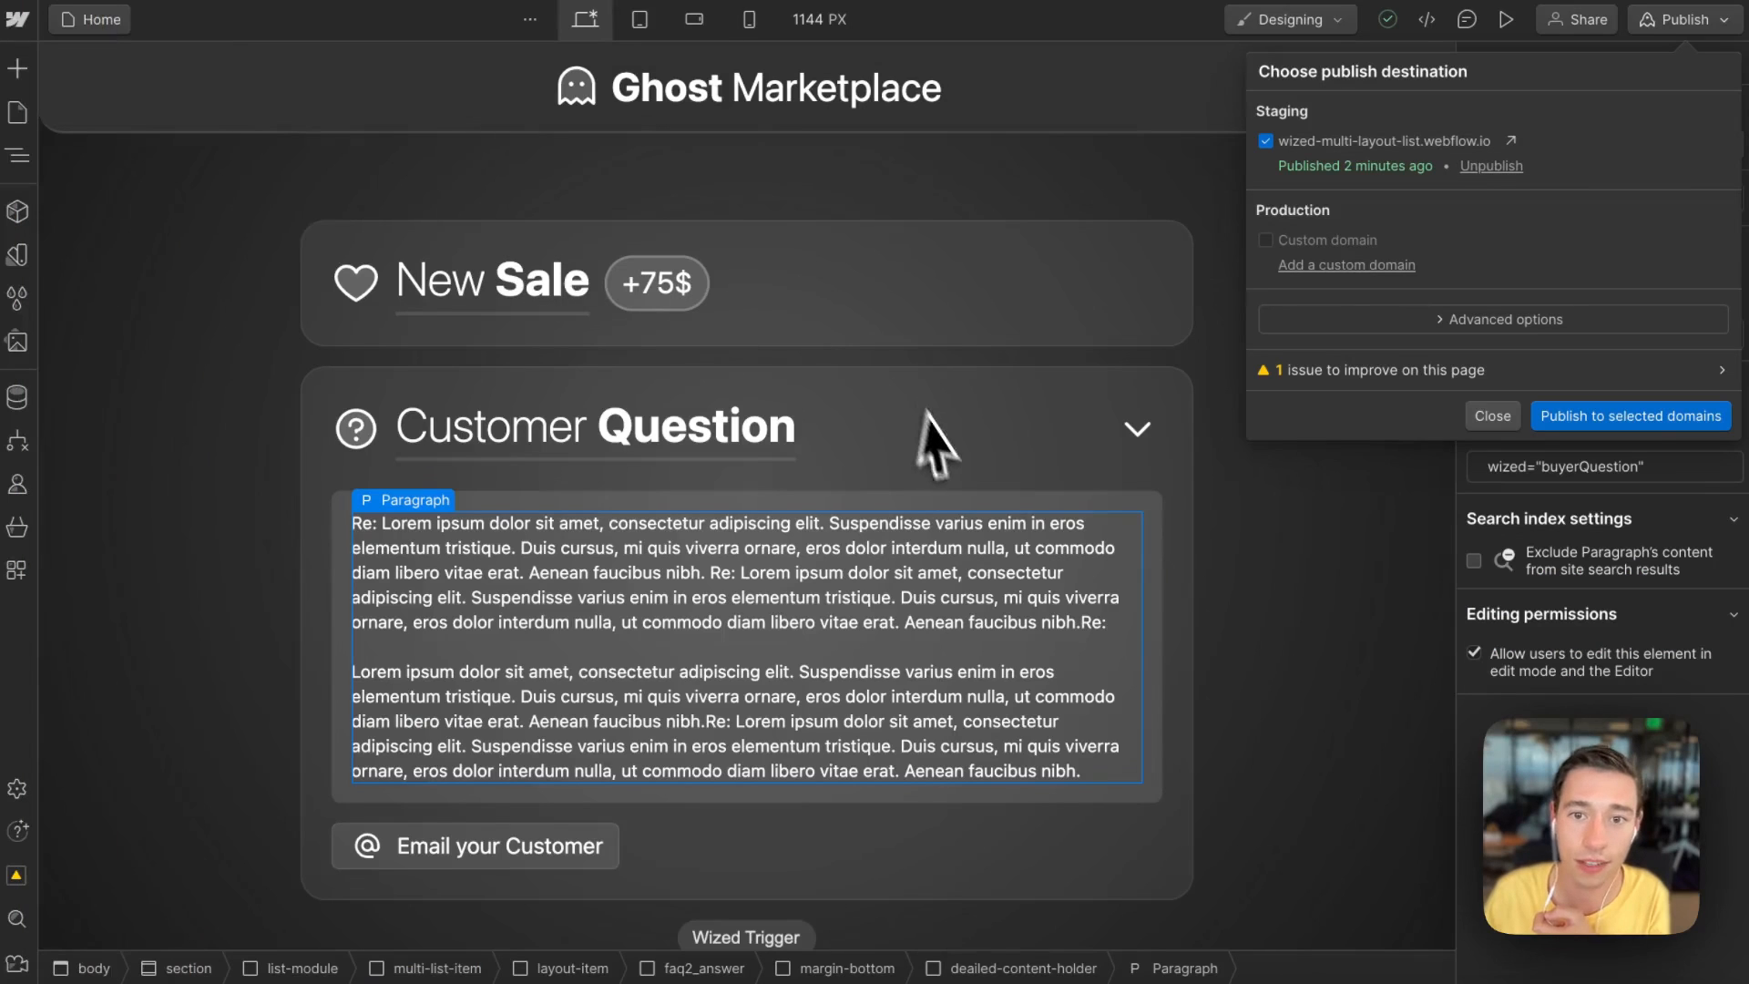
{"action": "left_click", "coordinate": [952, 369]}
{"action": "left_click", "coordinate": [954, 362]}
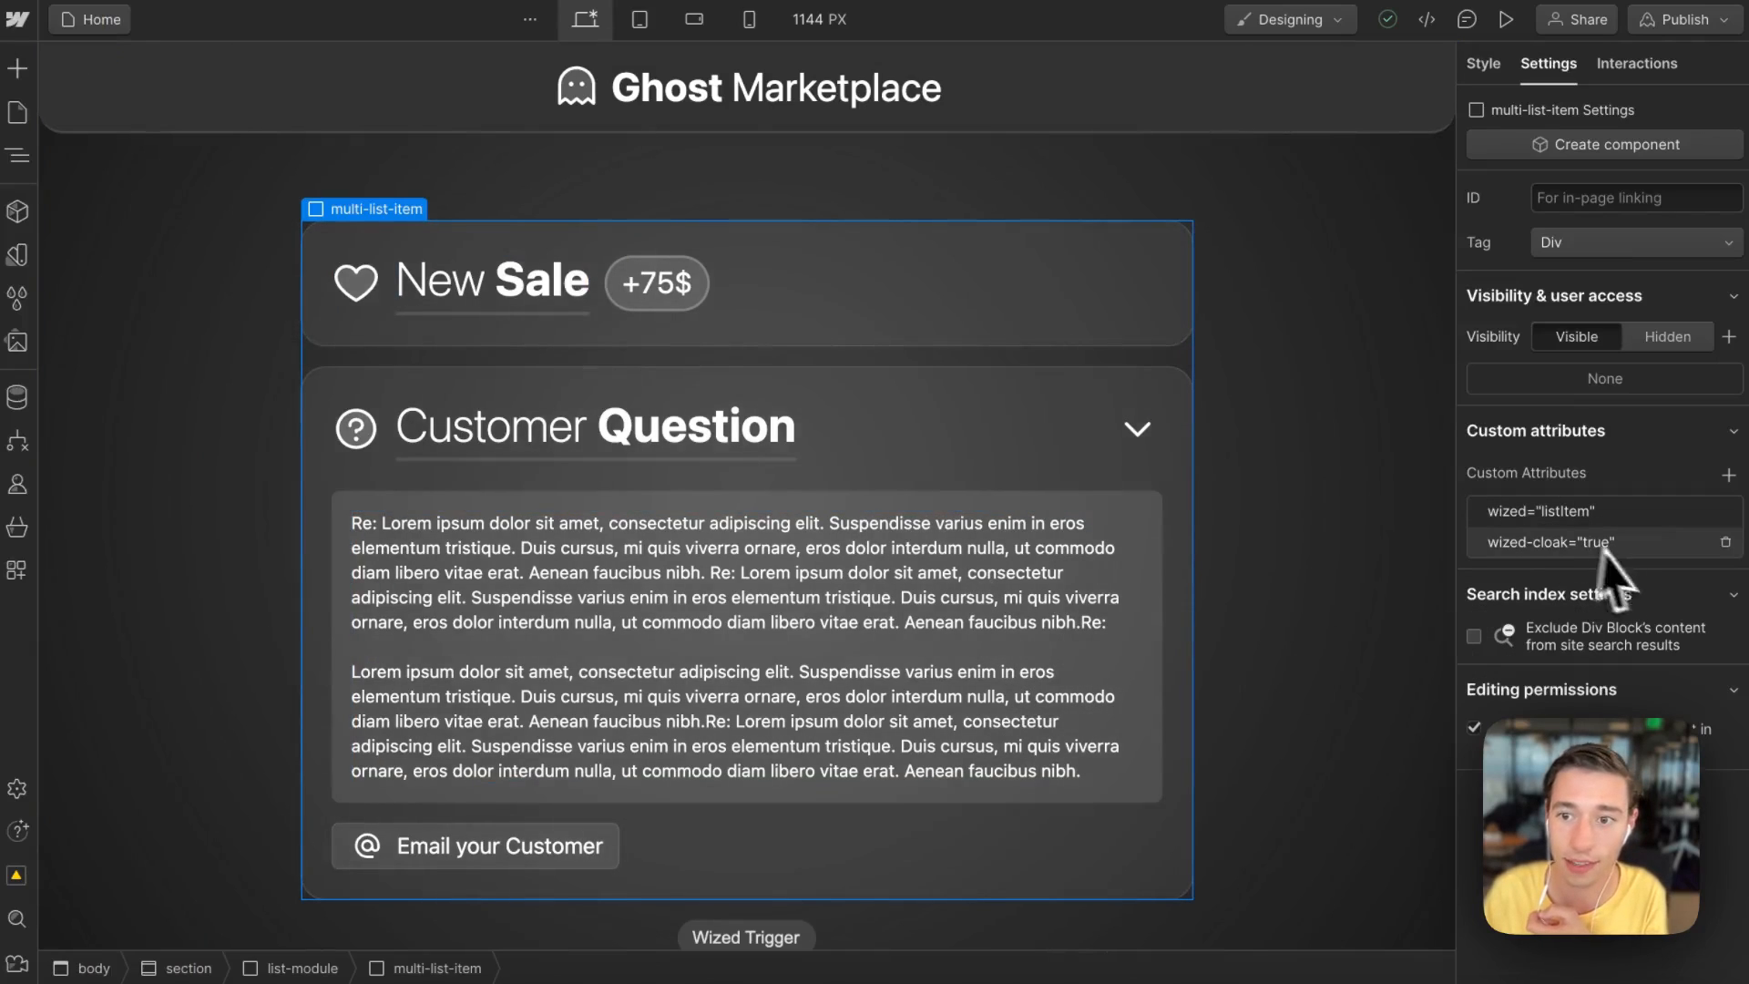
{"action": "left_click", "coordinate": [1538, 535]}
{"action": "left_click", "coordinate": [1541, 514]}
{"action": "left_click", "coordinate": [1541, 512]}
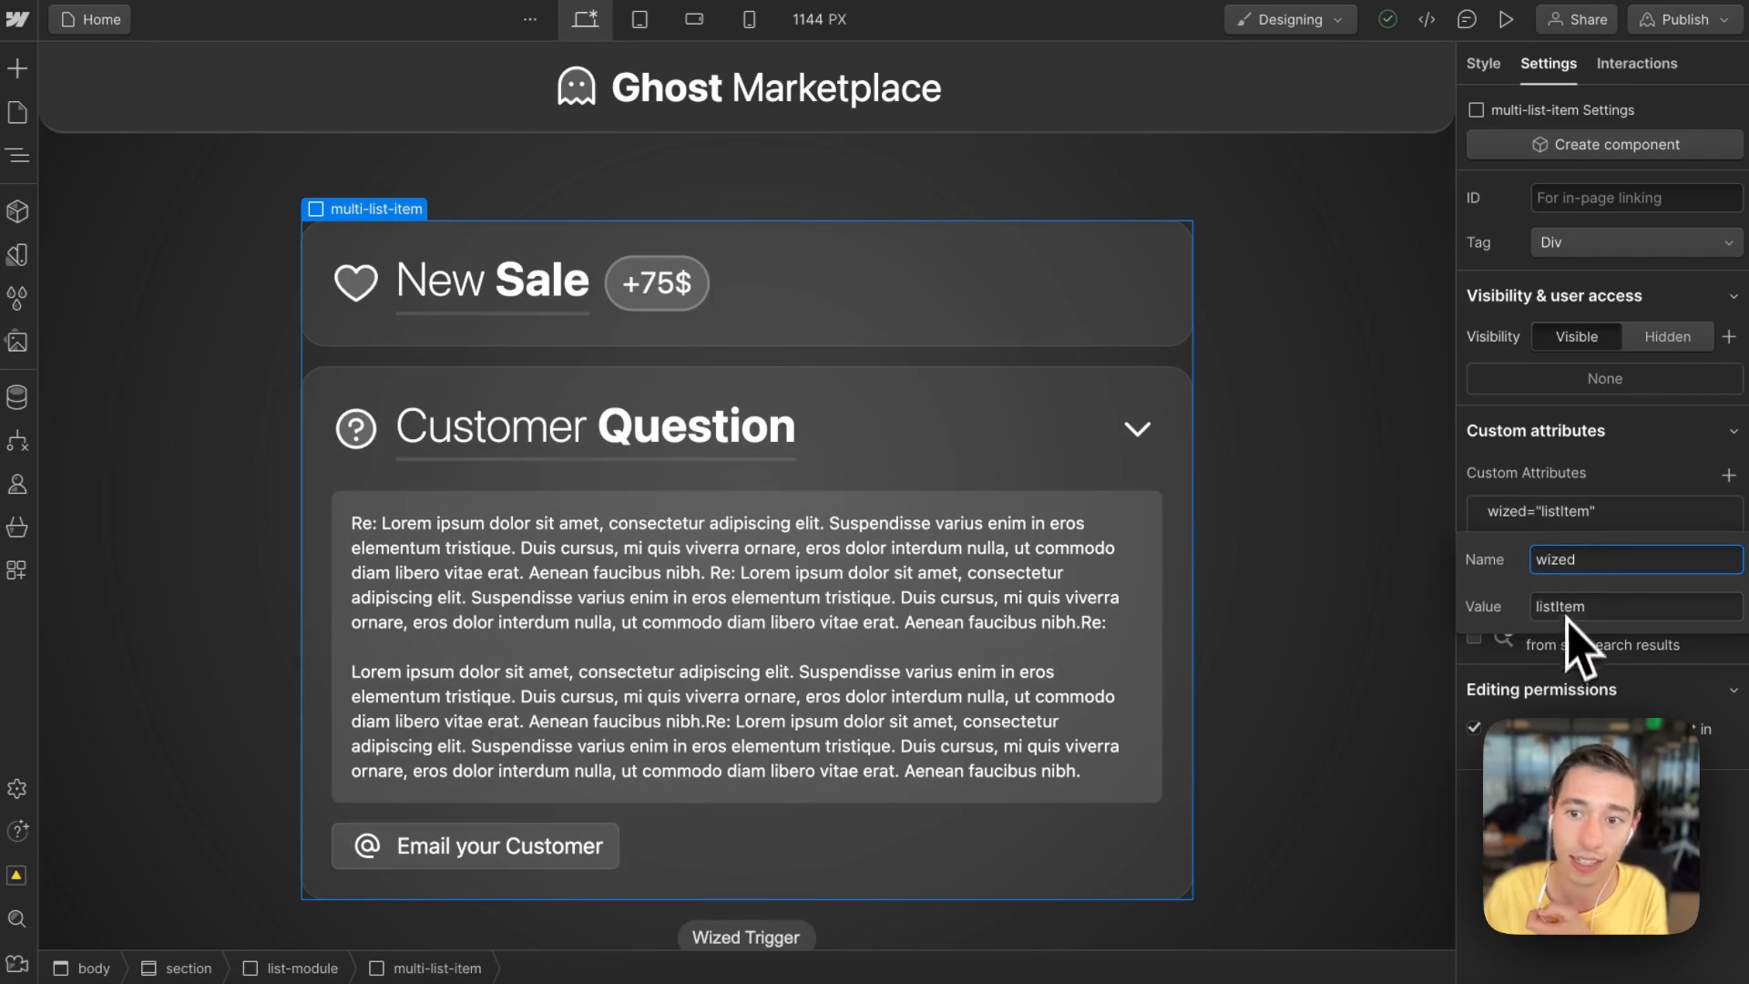
{"action": "mouse_move", "coordinate": [3, 194]}
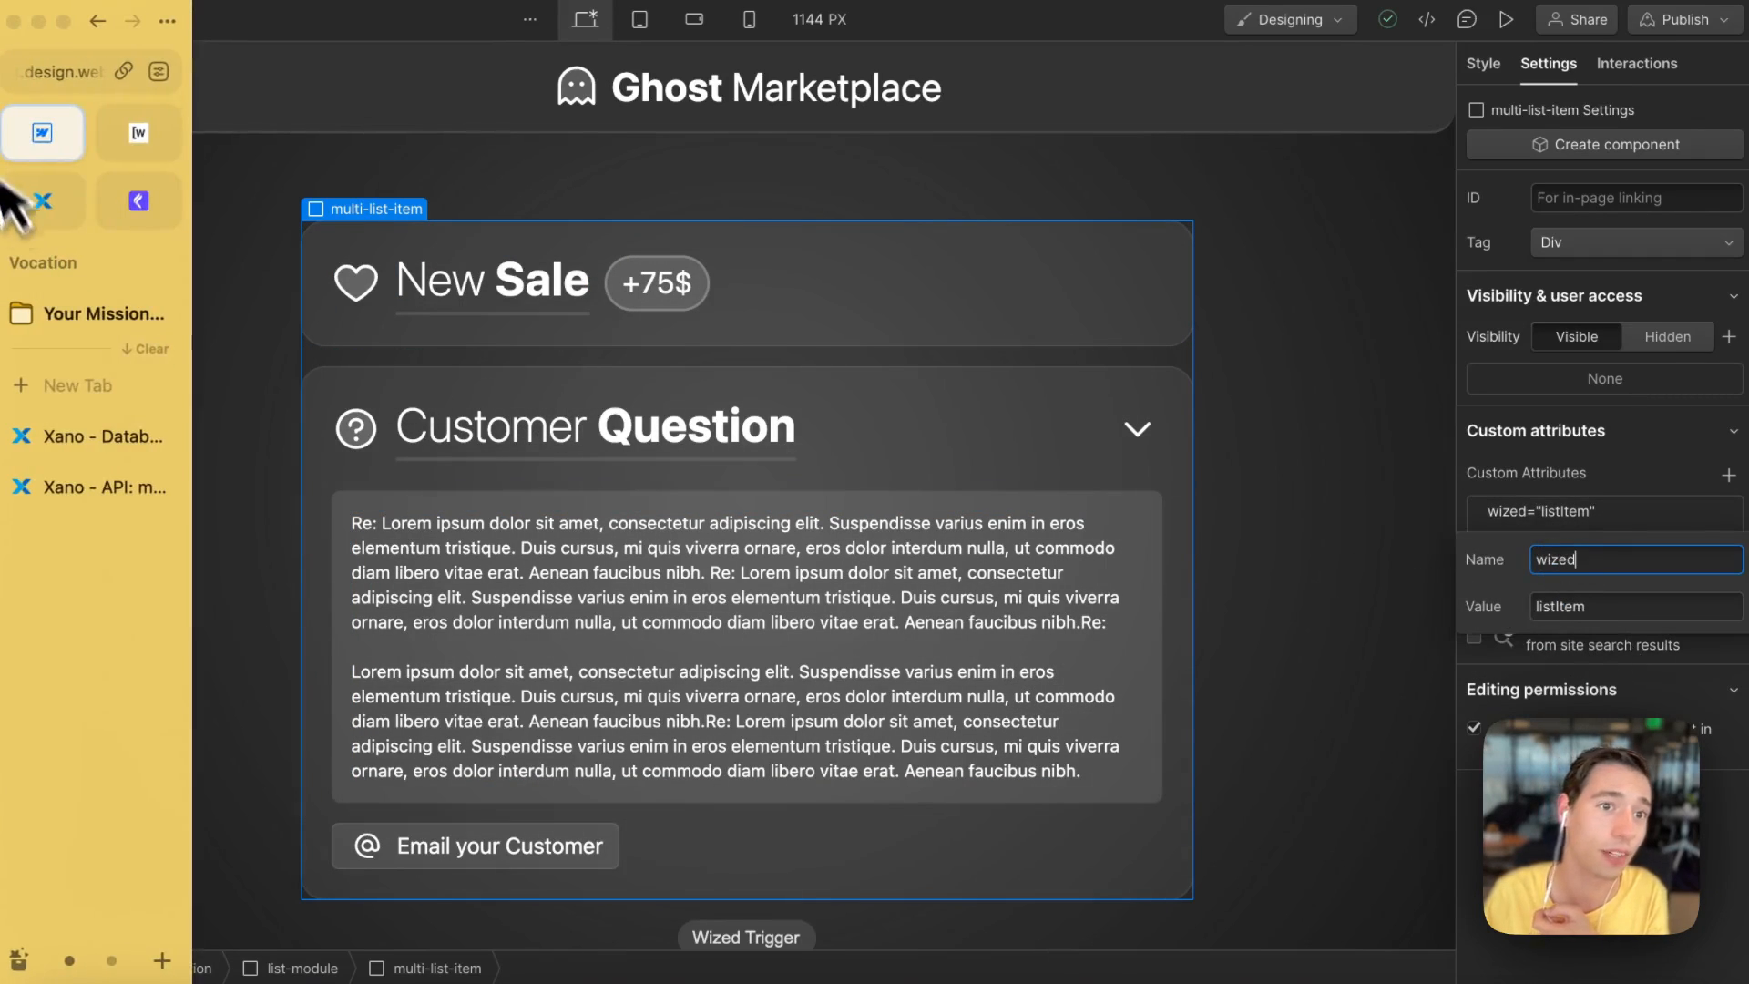
{"action": "left_click", "coordinate": [137, 134]}
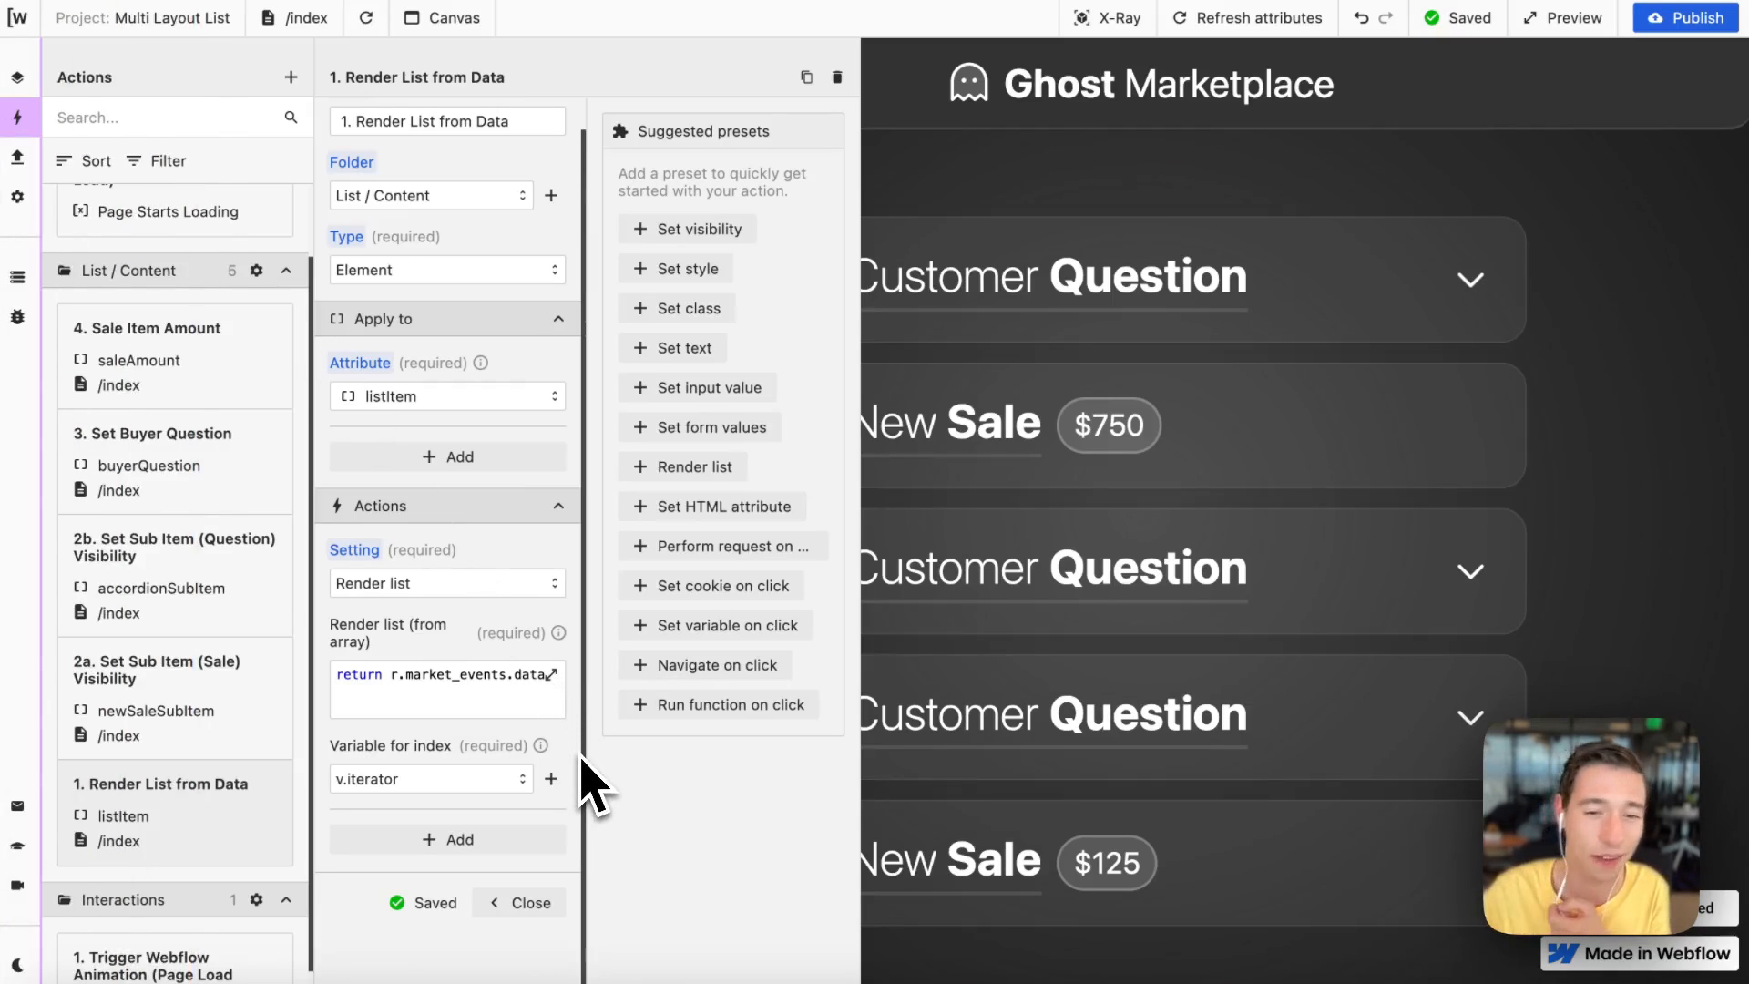
Step: Run the render list function to preview market_events data, check the v.iterator index variable, and close the action
{"action": "left_click", "coordinate": [552, 674]}
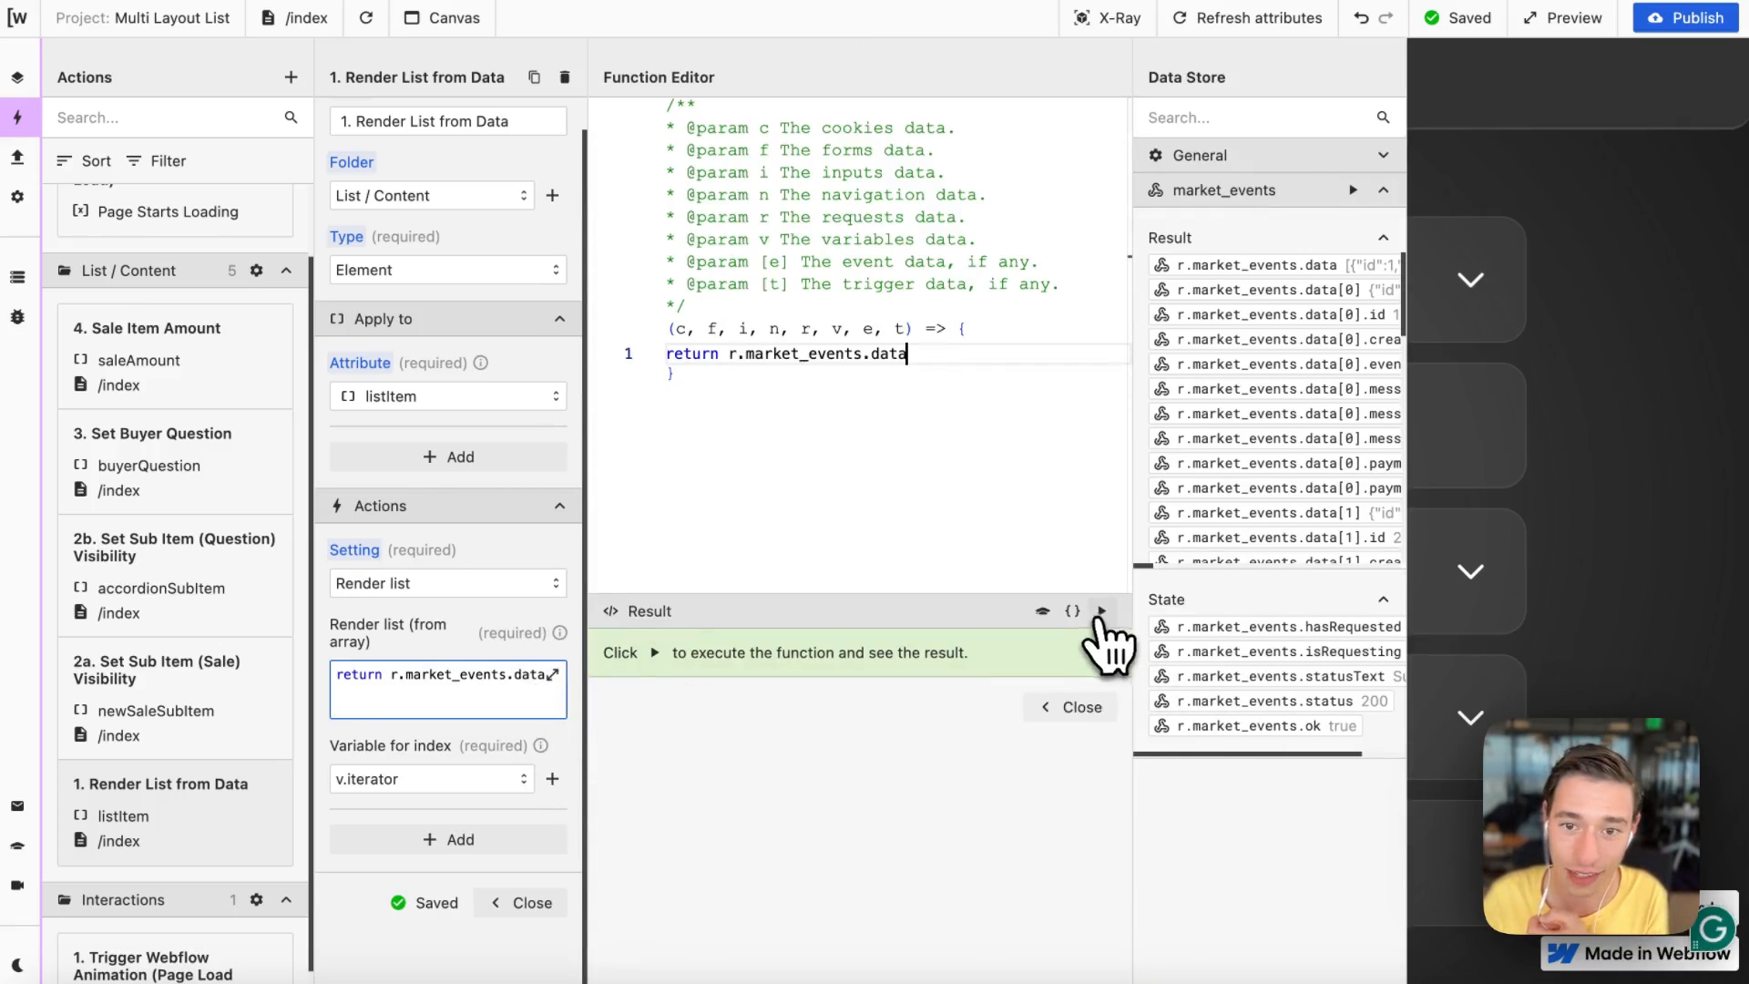
{"action": "left_click", "coordinate": [1101, 612]}
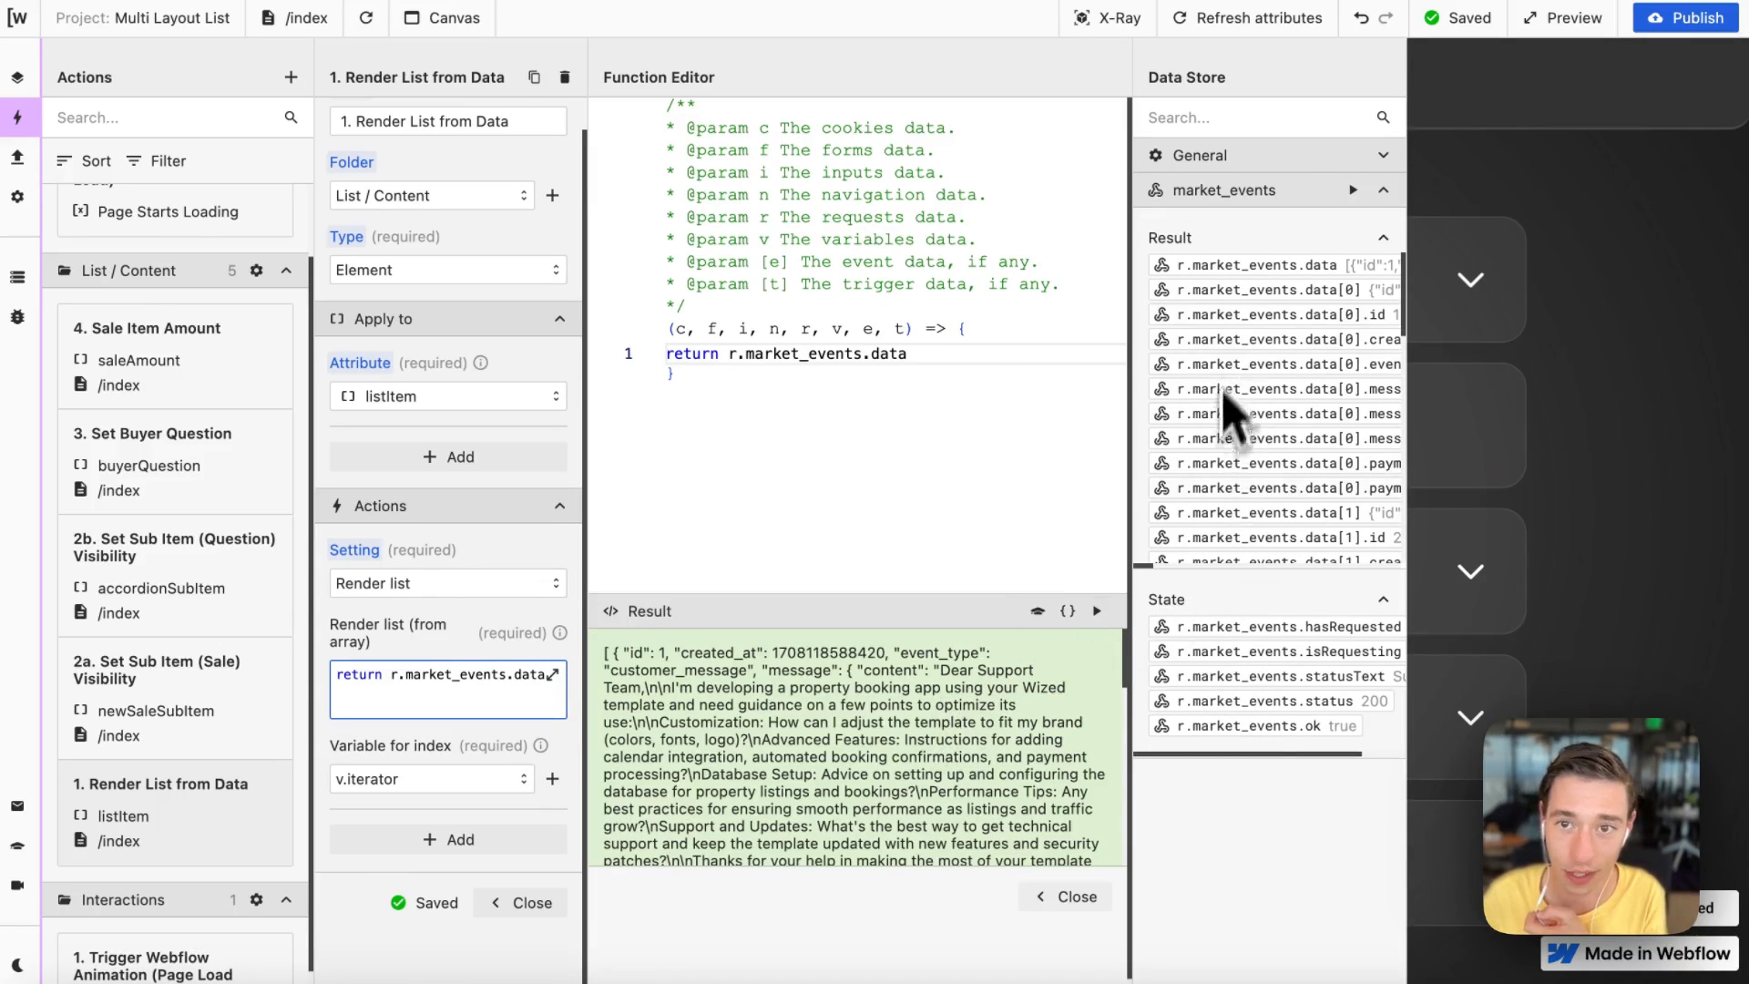
{"action": "left_click", "coordinate": [1068, 898]}
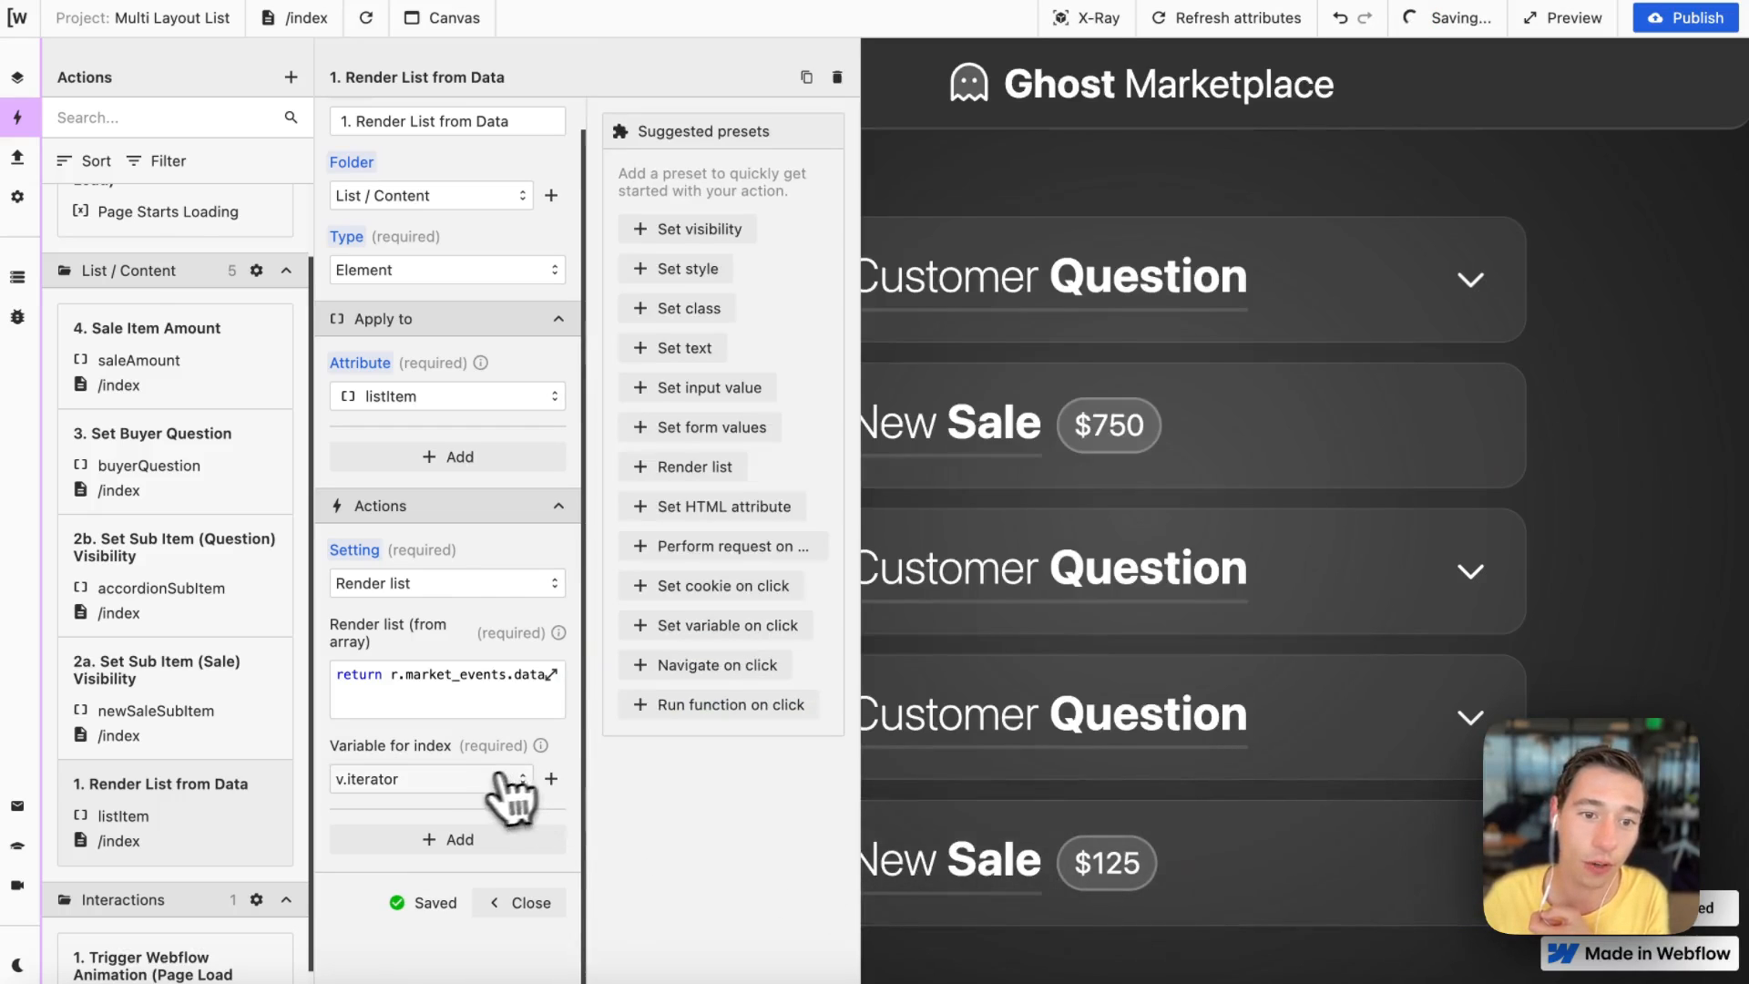
{"action": "left_click", "coordinate": [465, 781]}
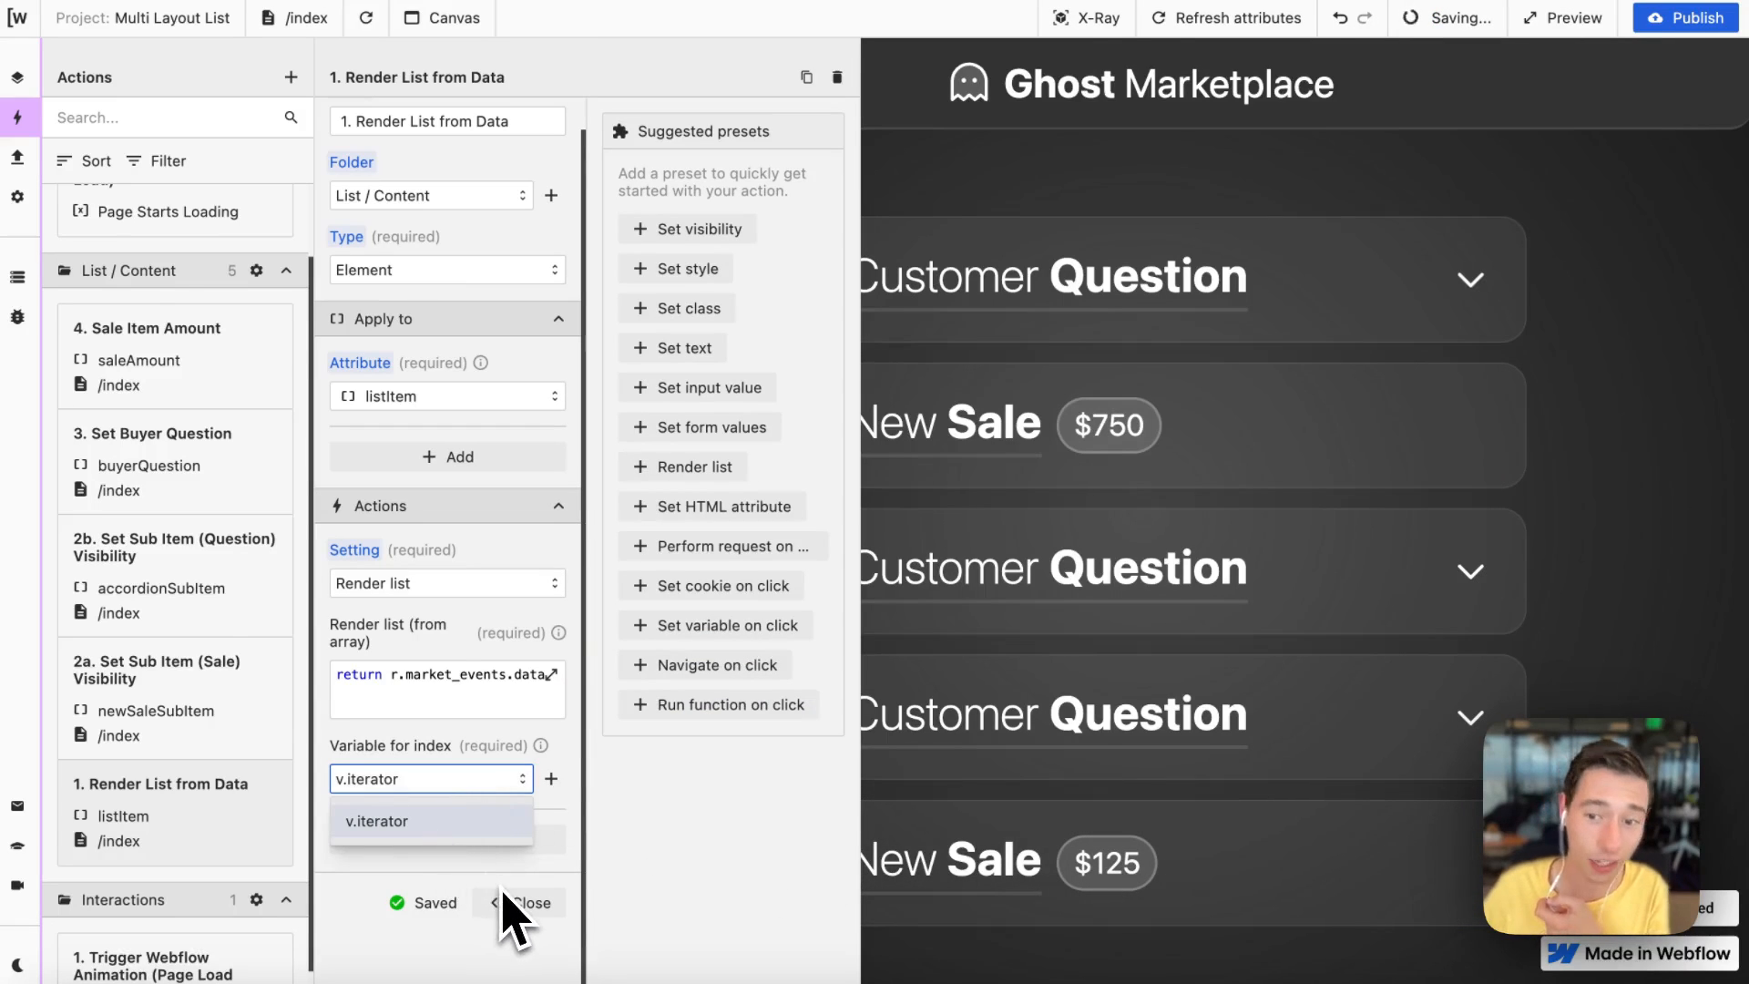
{"action": "left_click", "coordinate": [474, 776]}
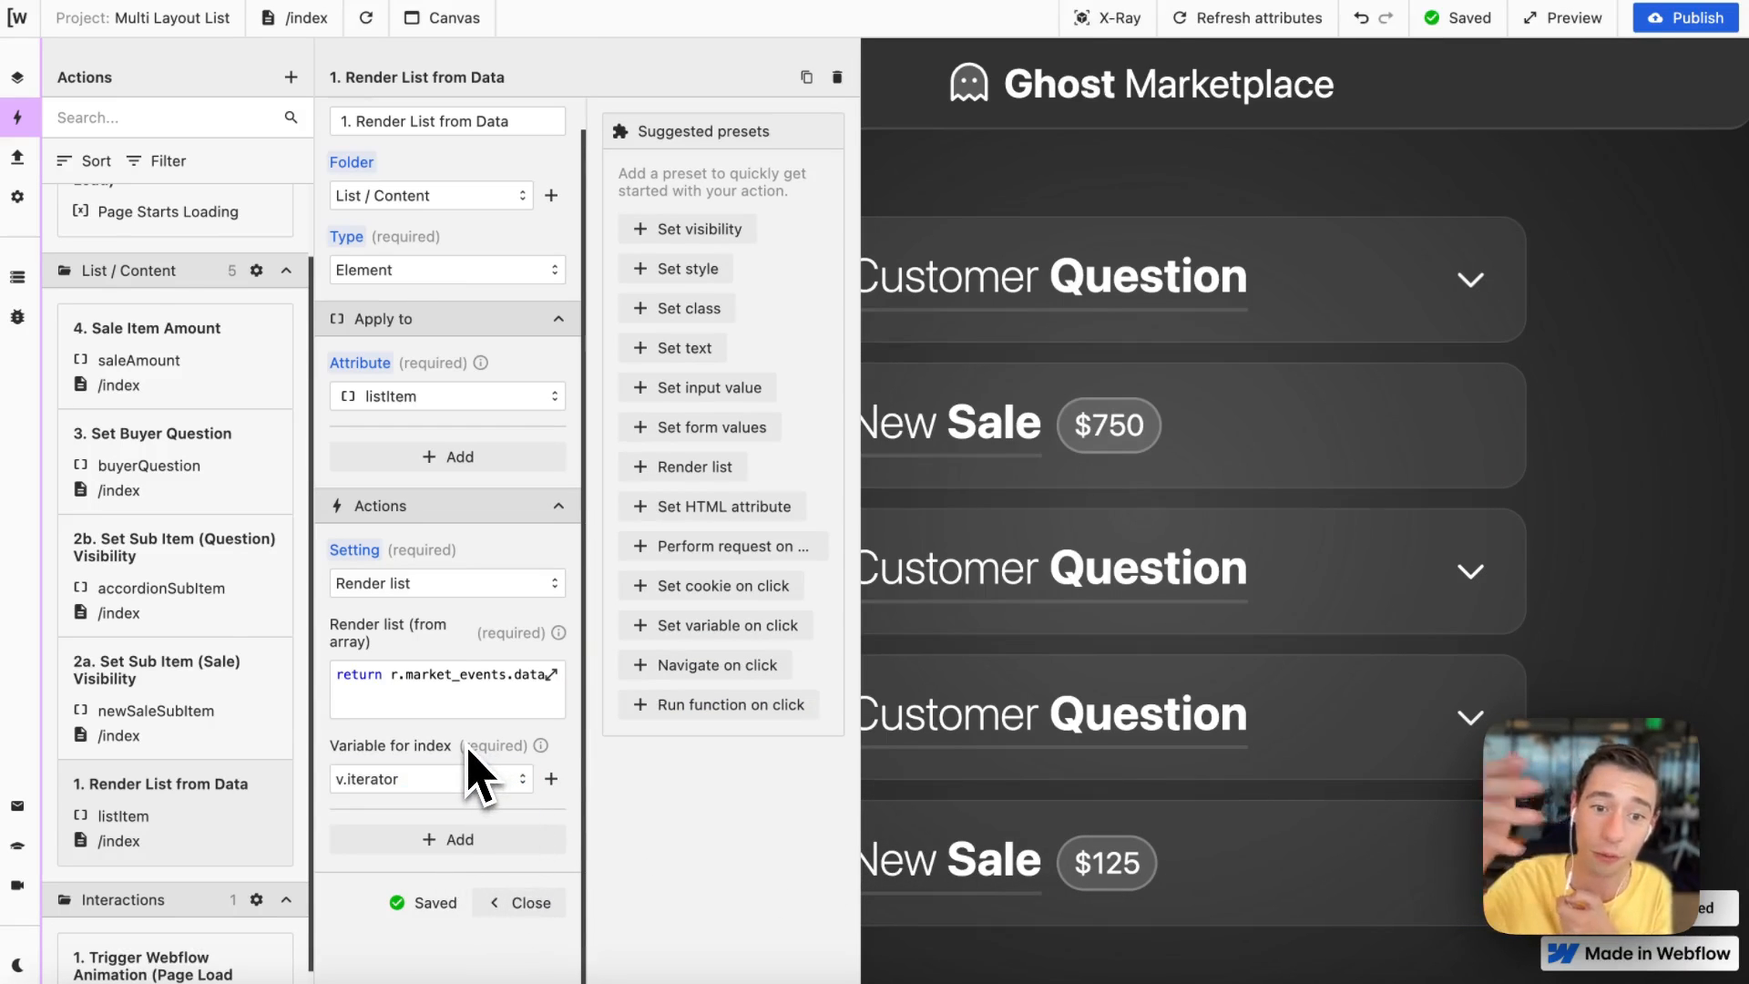
{"action": "left_click", "coordinate": [527, 907]}
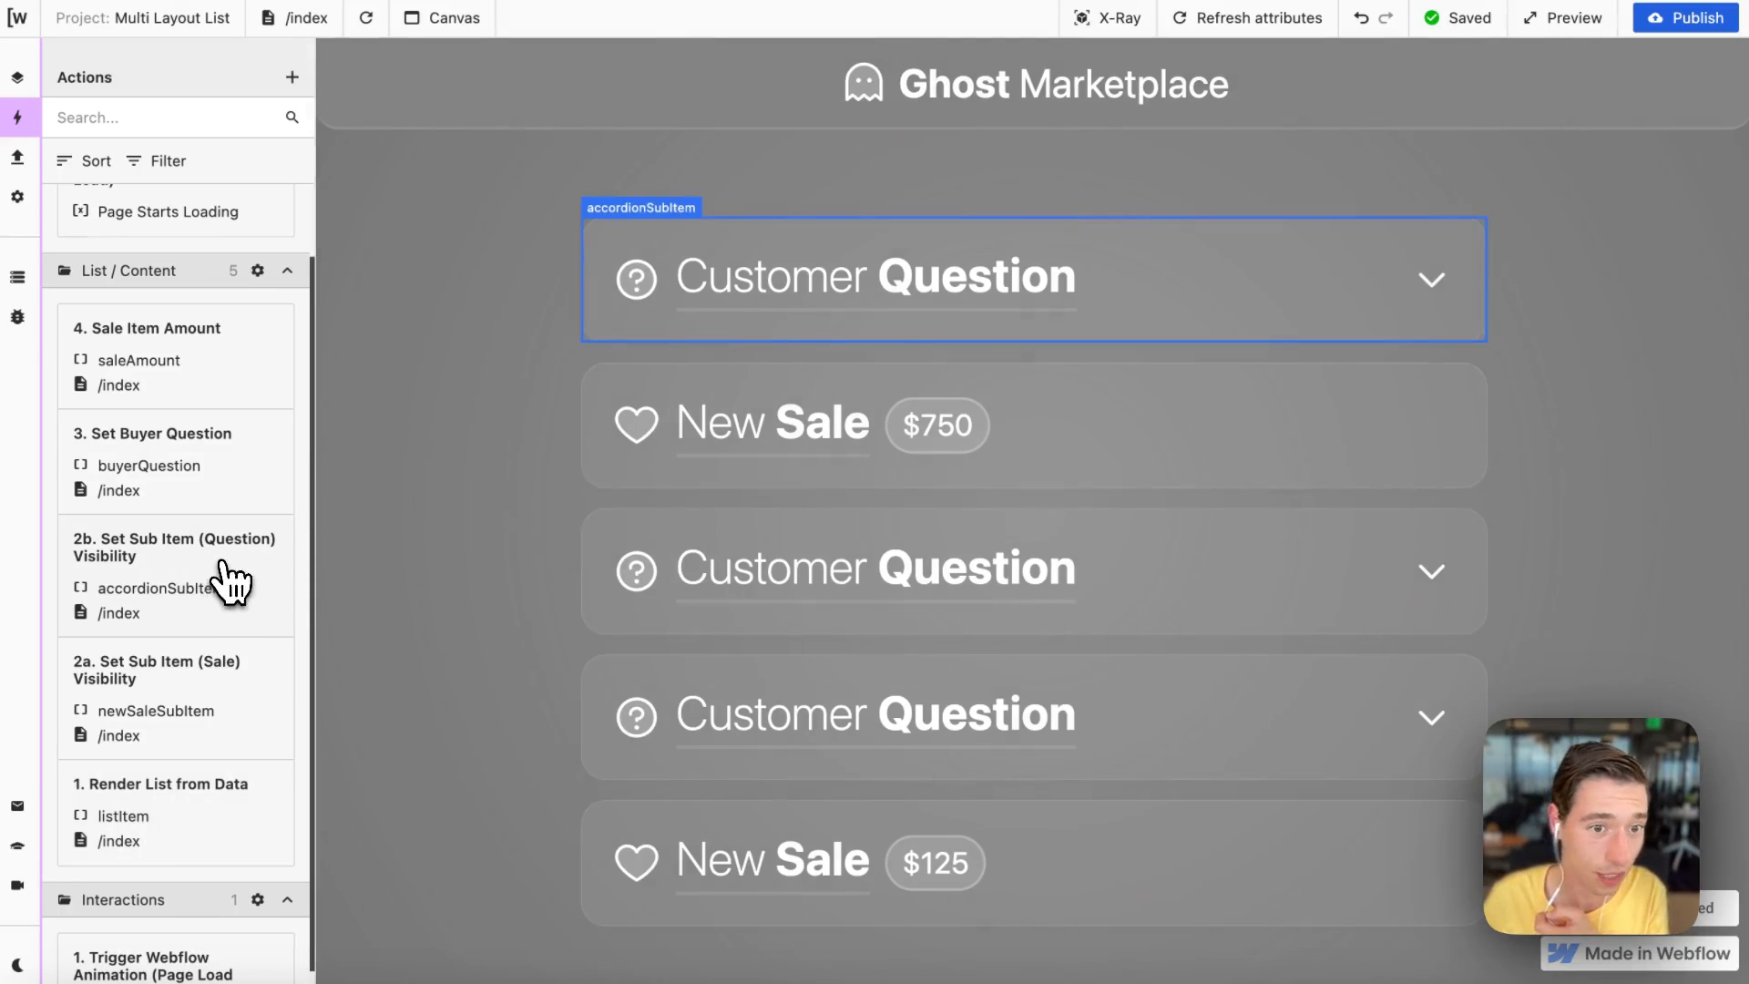
Step: Open the "2b. Set Sub Item (Question) Visibility" condition in the function editor and examine each part of the expression
{"action": "left_click", "coordinate": [223, 583]}
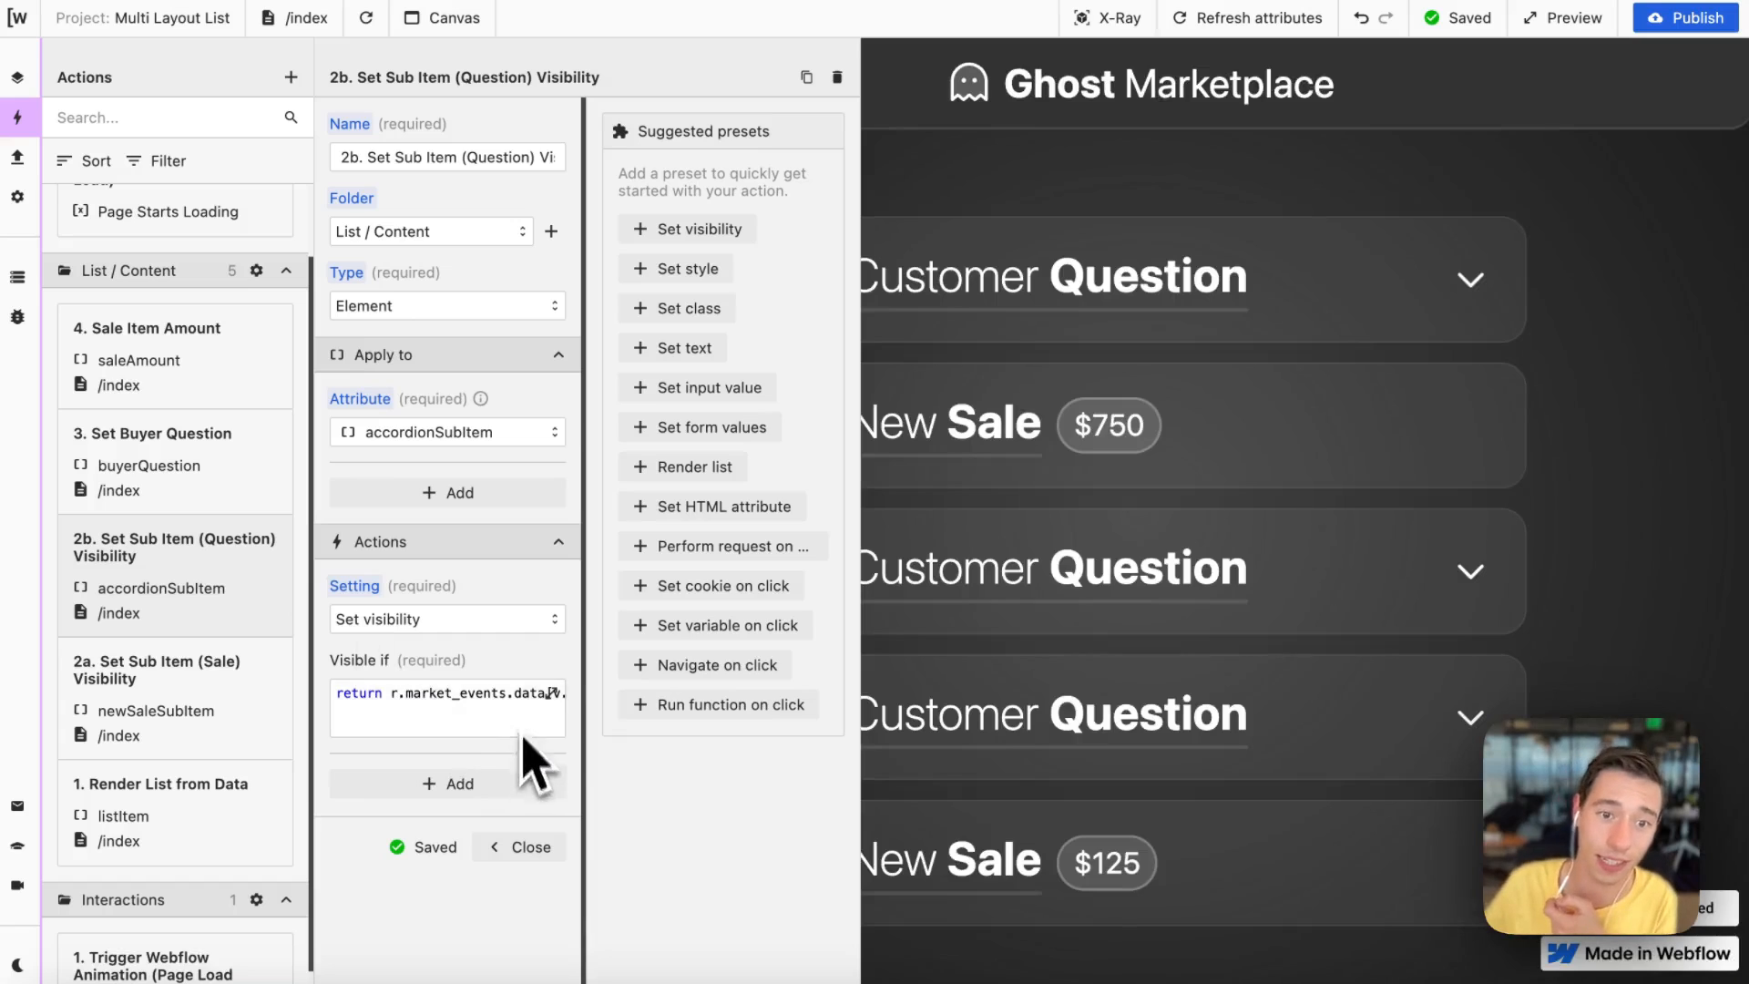
{"action": "left_click", "coordinate": [553, 694]}
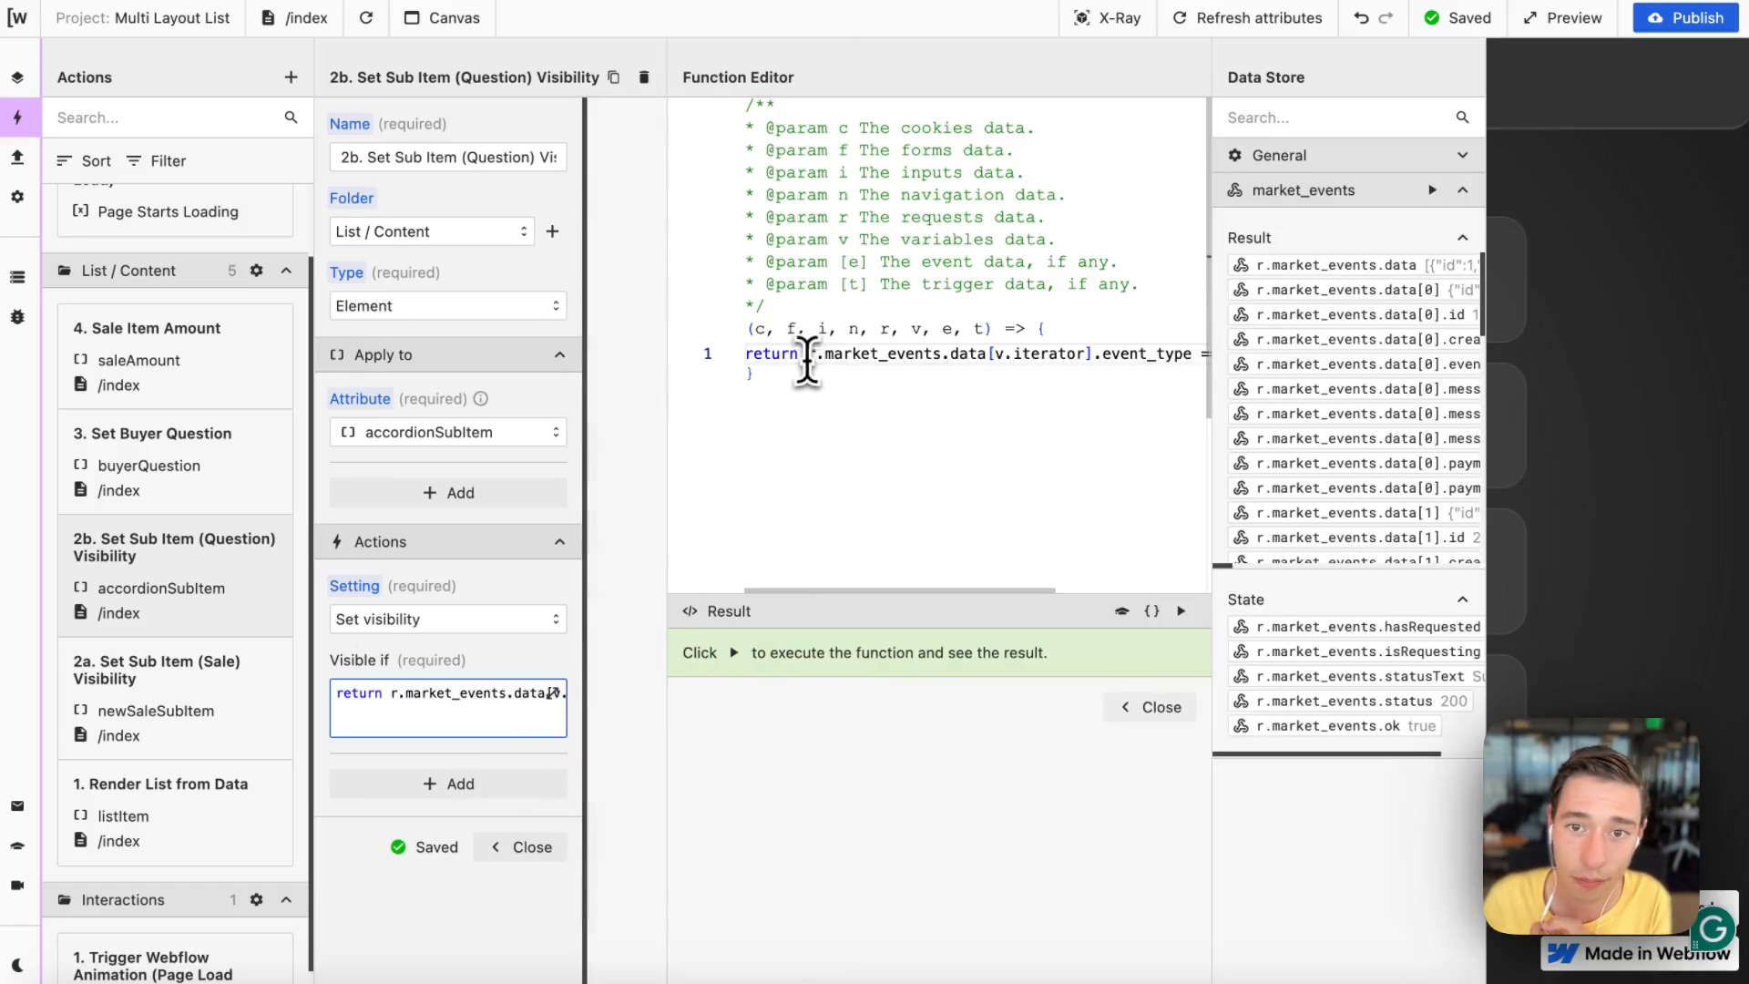
{"action": "left_click_drag", "start_coordinate": [807, 360], "coordinate": [1028, 366]}
{"action": "left_click", "coordinate": [1073, 421]}
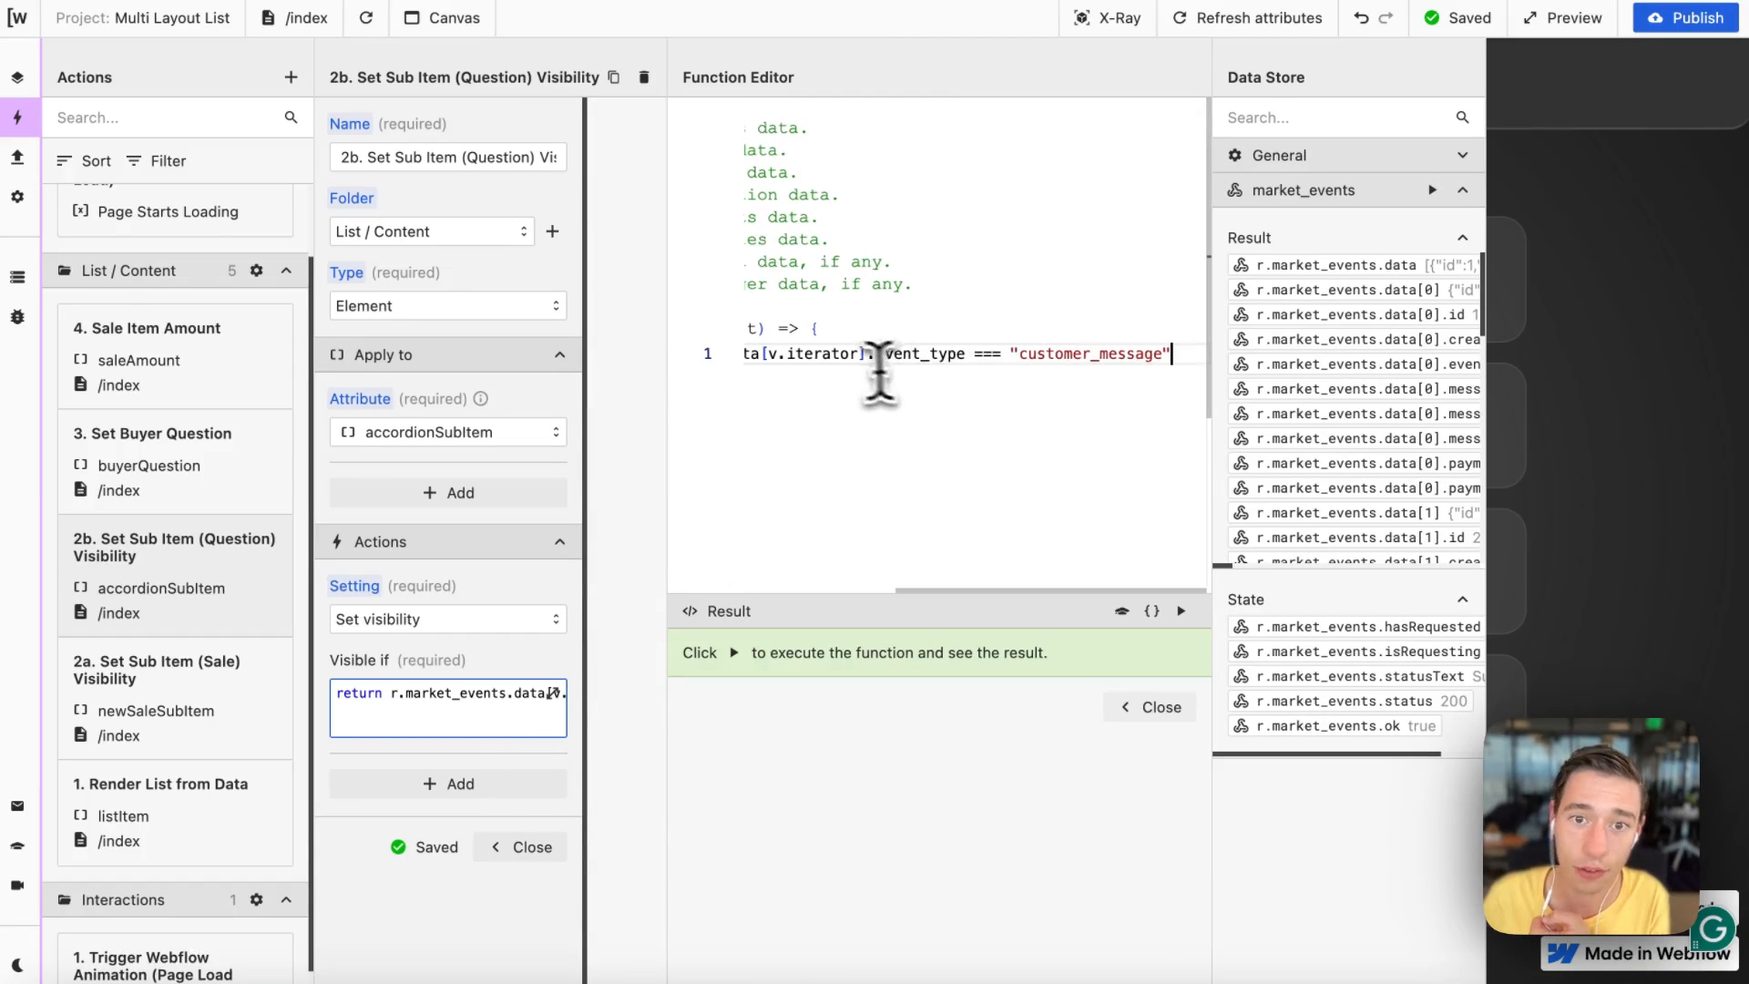
{"action": "scroll", "coordinate": [848, 366], "scroll_direction": "left", "scroll_amount": 2}
{"action": "left_click_drag", "start_coordinate": [879, 355], "coordinate": [725, 352]}
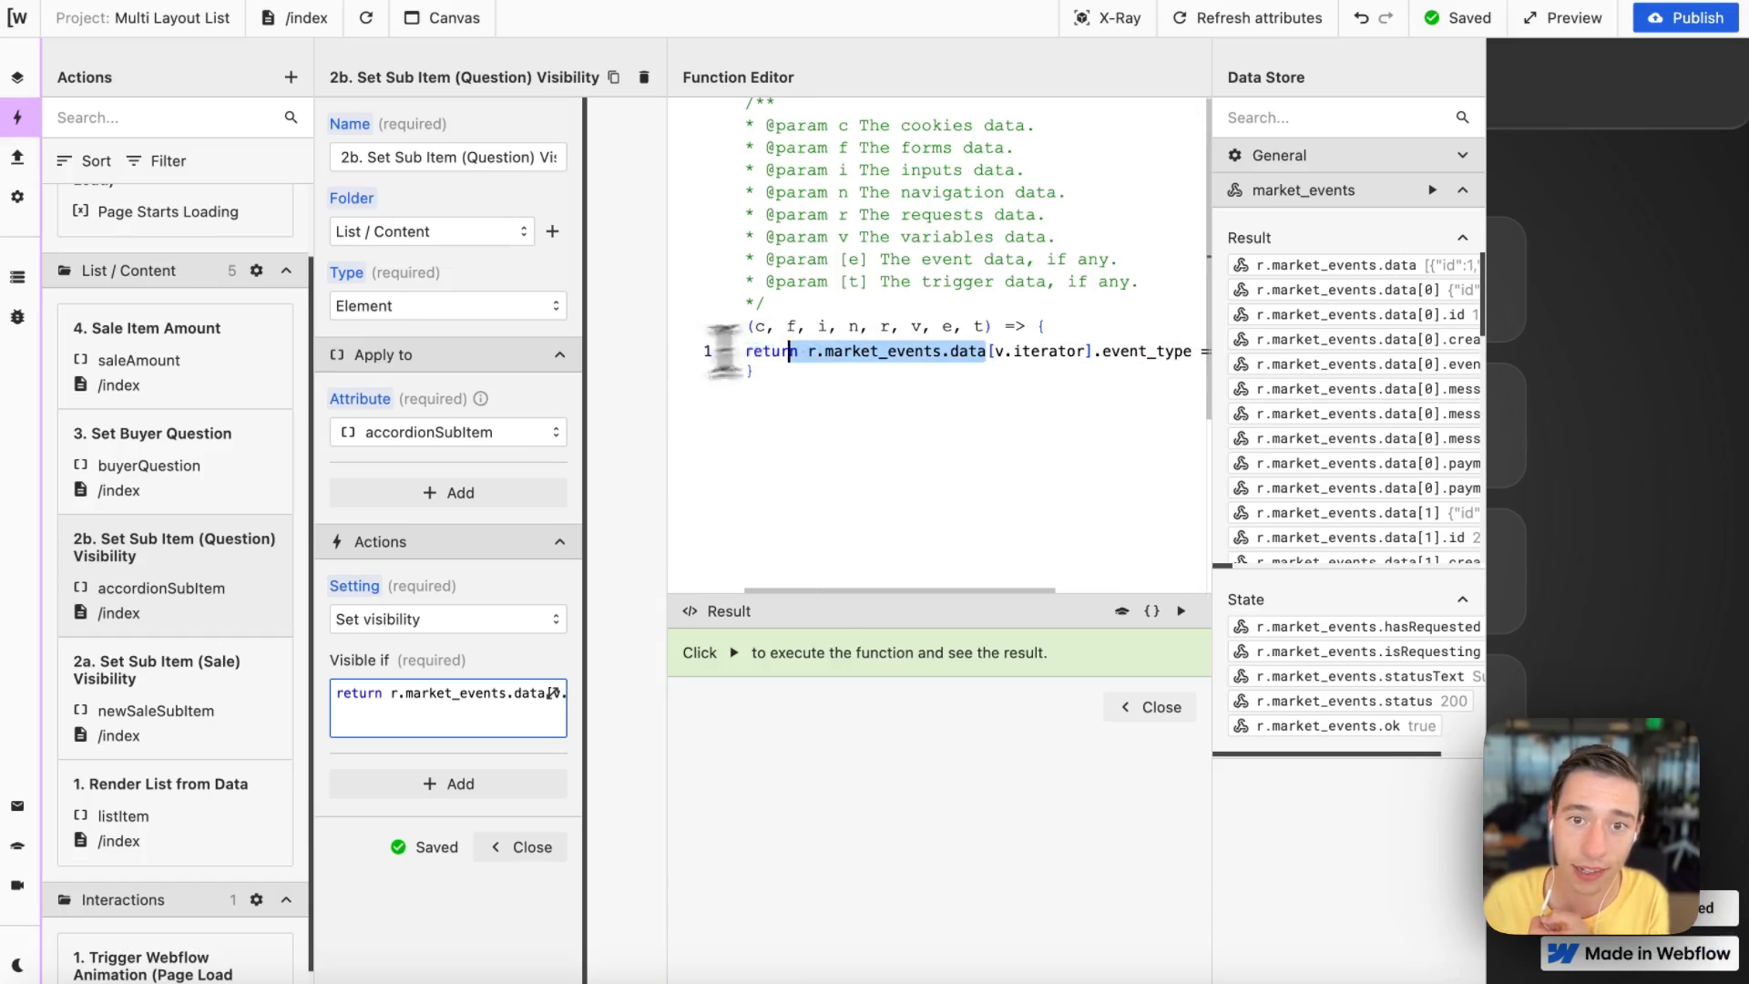
{"action": "scroll", "coordinate": [1121, 419], "scroll_direction": "right", "scroll_amount": 2}
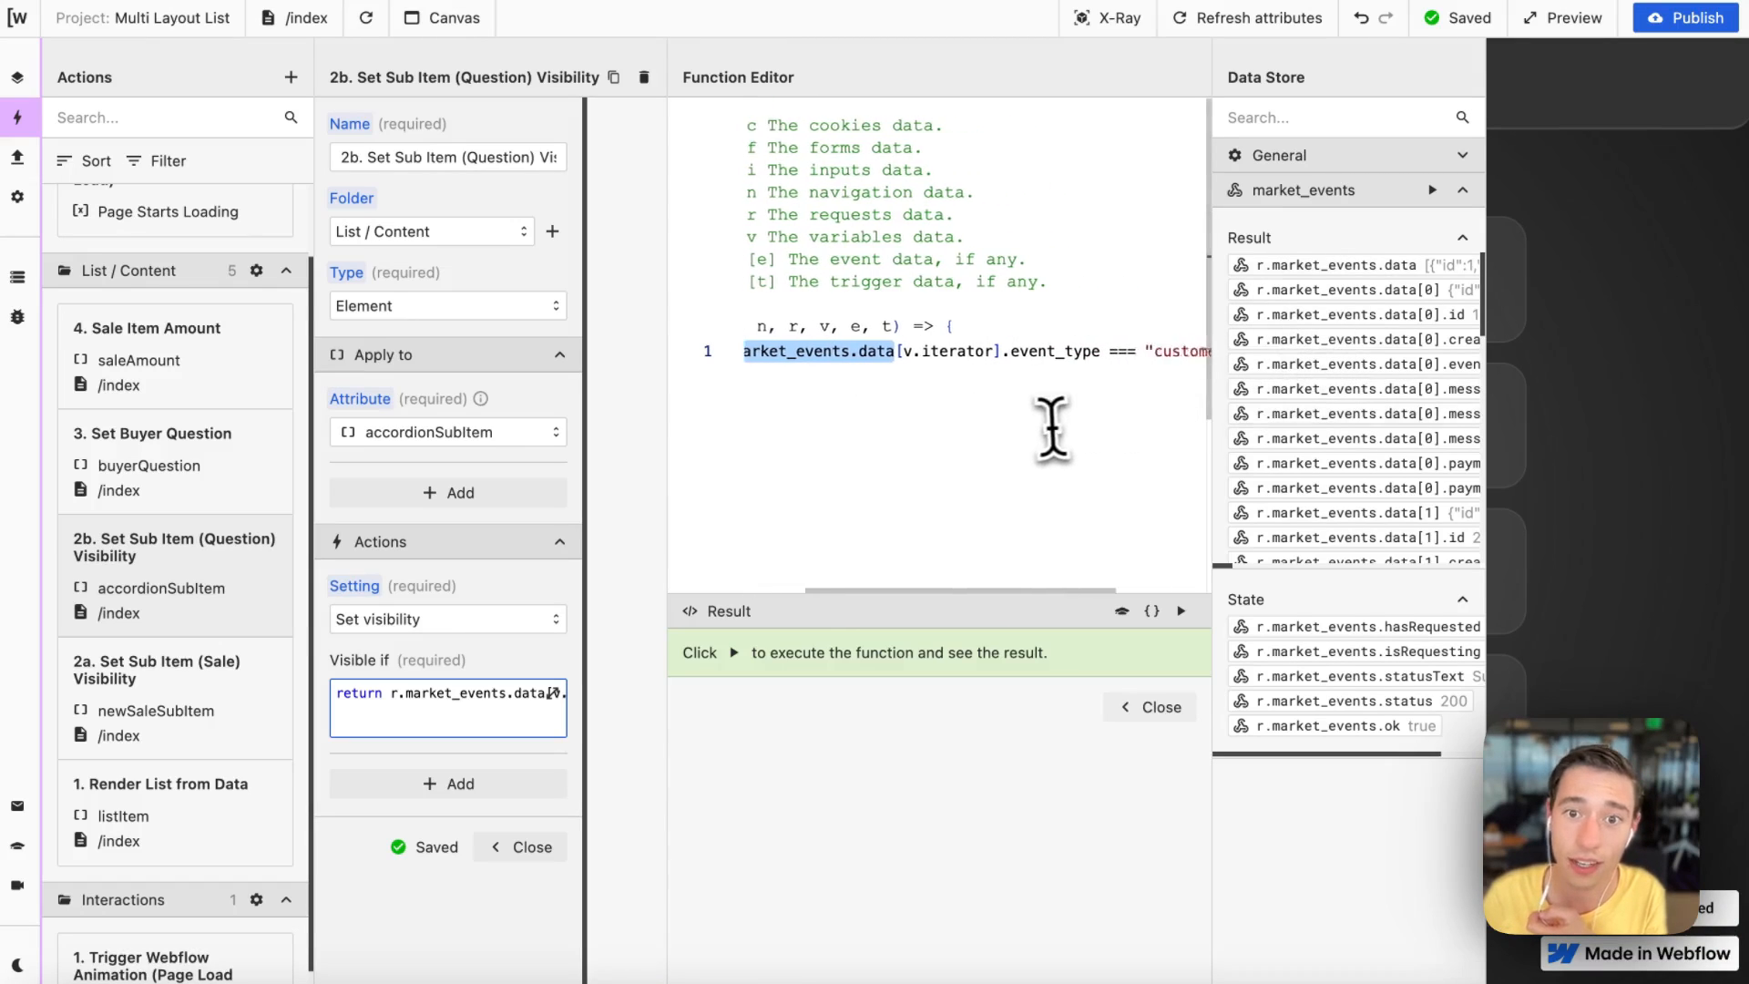
{"action": "scroll", "coordinate": [984, 400], "scroll_direction": "right", "scroll_amount": 1}
{"action": "left_click_drag", "start_coordinate": [863, 355], "coordinate": [971, 353]}
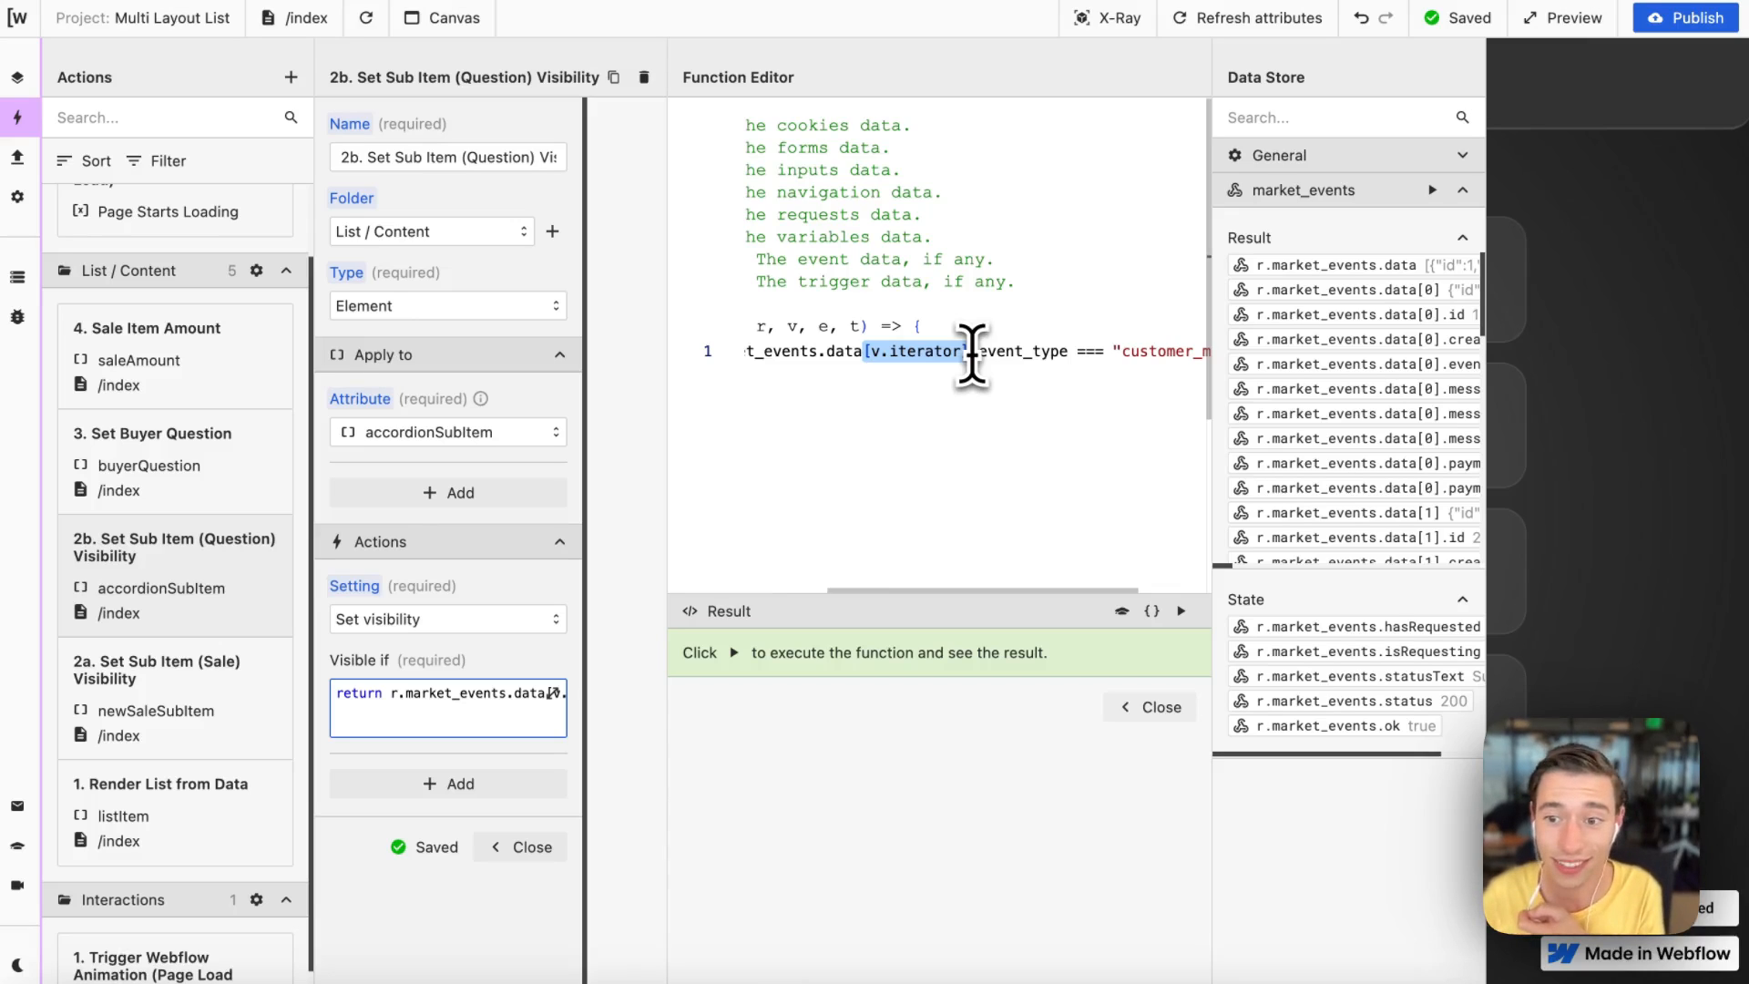
{"action": "scroll", "coordinate": [1002, 382], "scroll_direction": "right", "scroll_amount": 2}
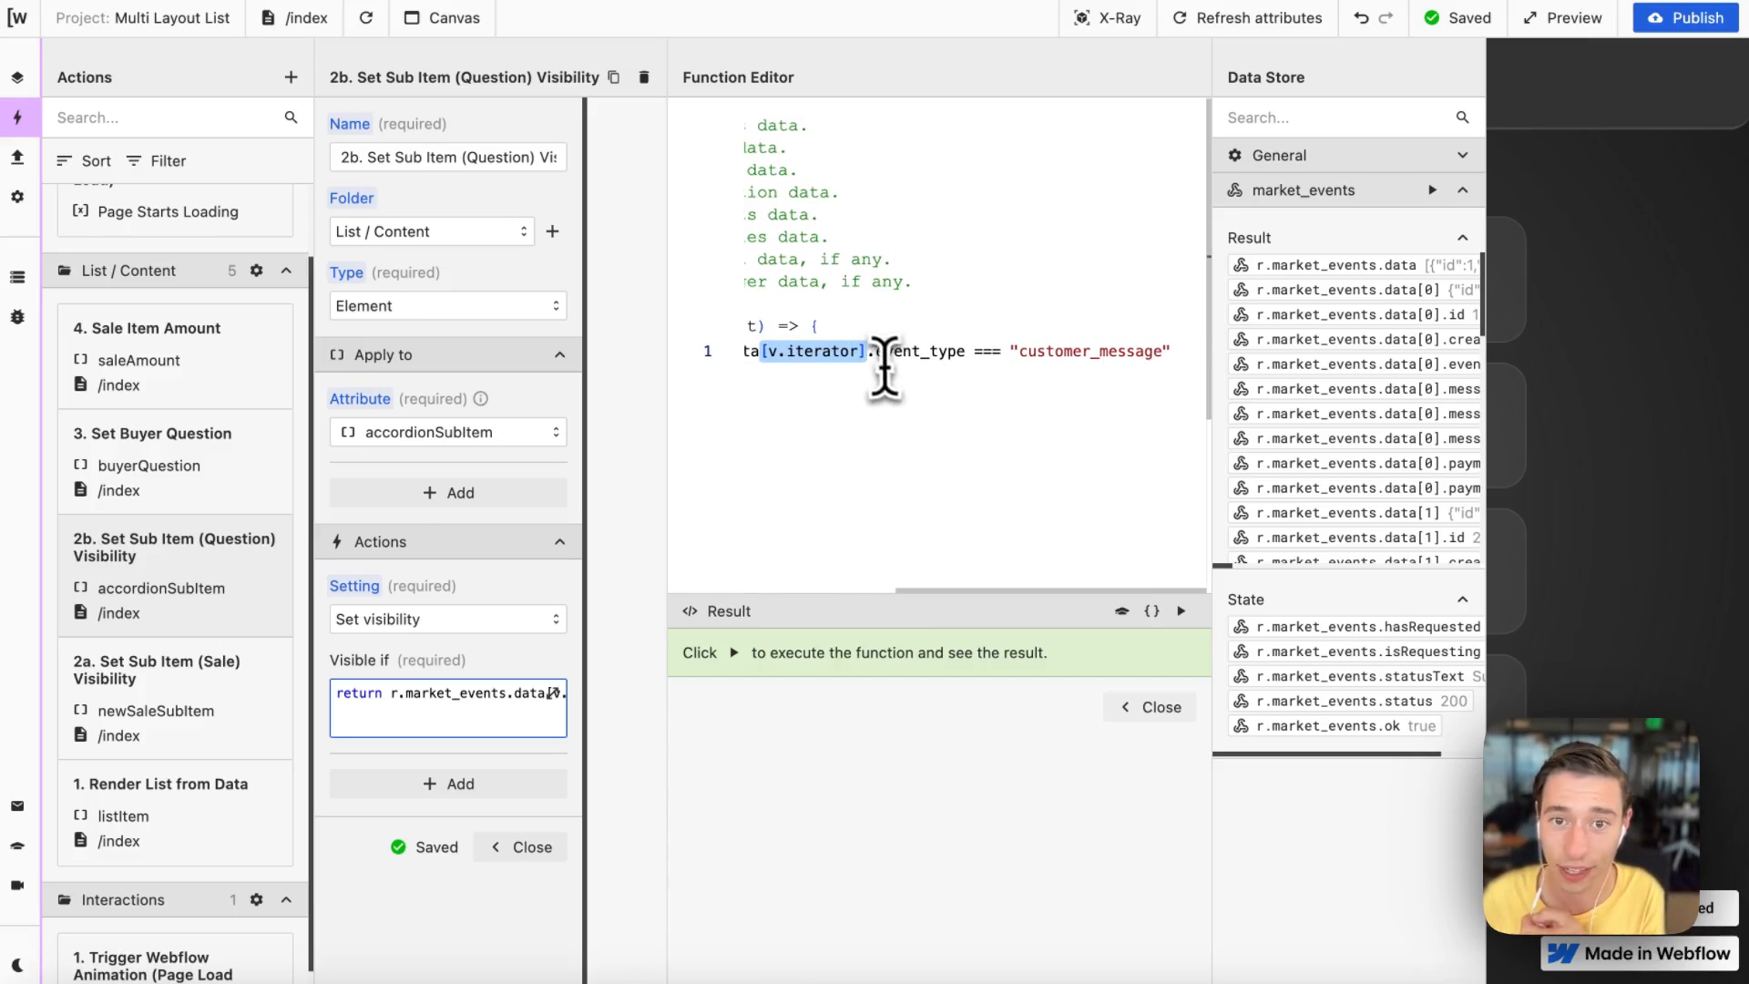
{"action": "left_click_drag", "start_coordinate": [876, 352], "coordinate": [1221, 355]}
{"action": "key", "text": "super+c"}
{"action": "left_click", "coordinate": [956, 358]}
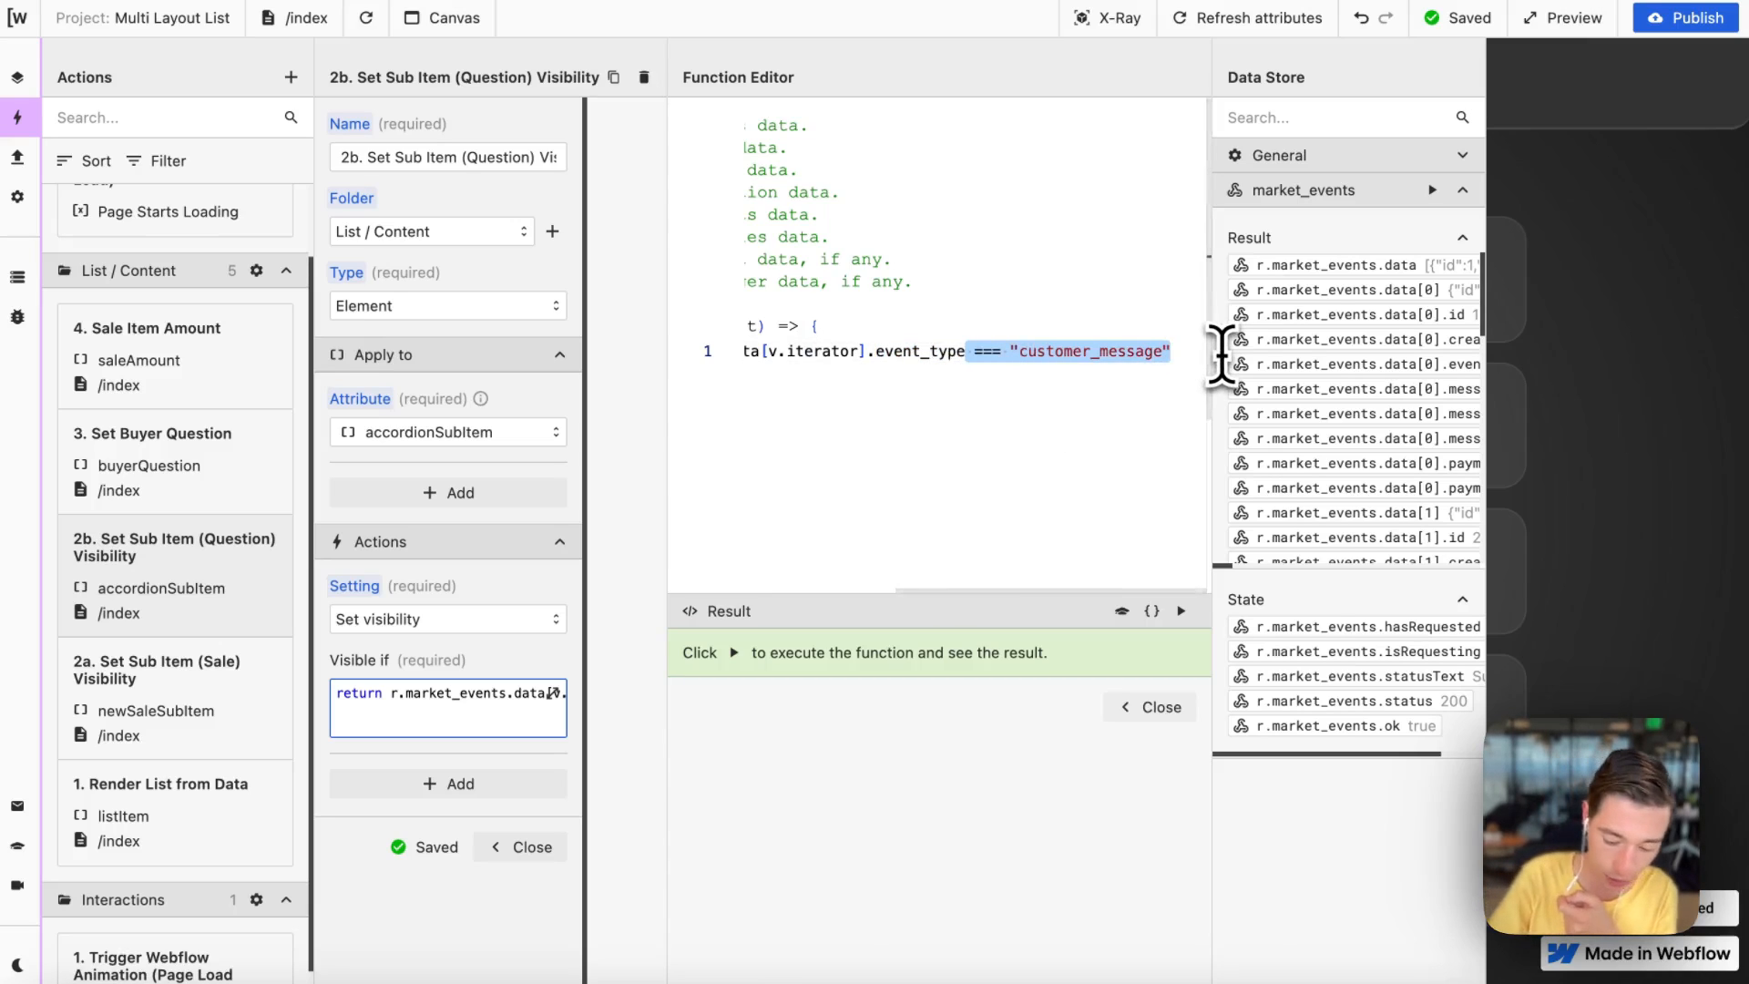
Step: Remove the customer_message comparison and run the function to preview the current item's event_type
{"action": "key", "text": "BackSpace"}
{"action": "left_click", "coordinate": [1182, 612]}
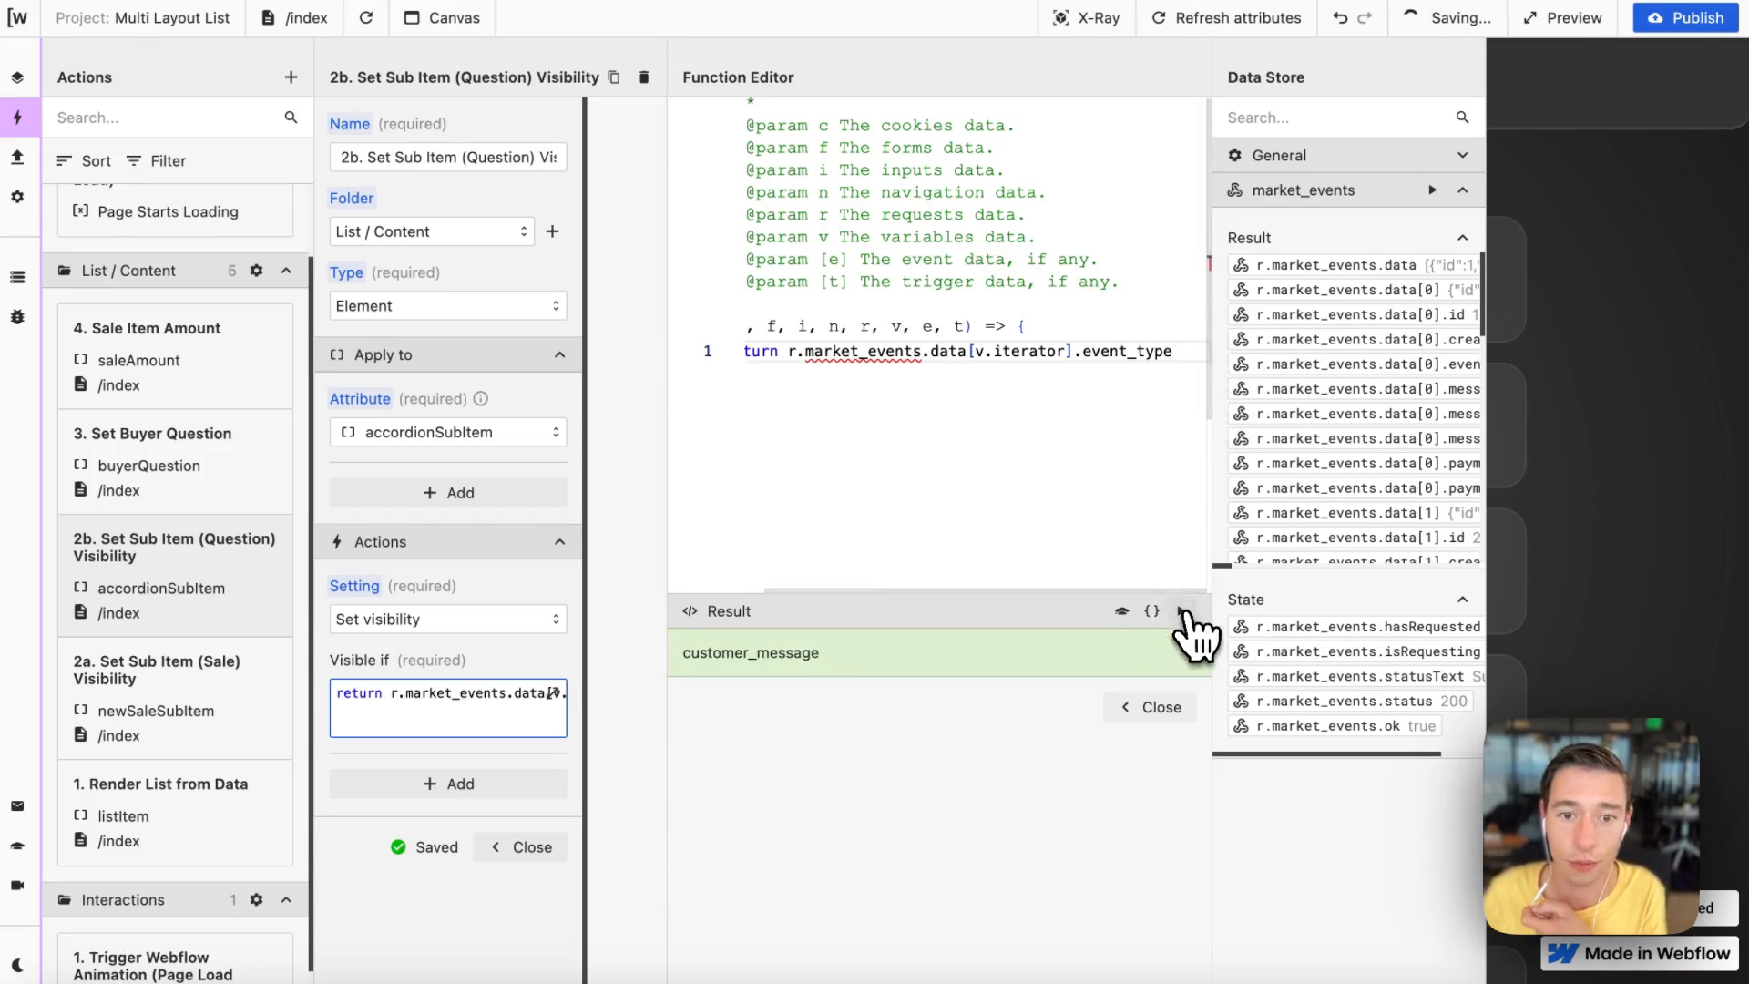
{"action": "left_click_drag", "start_coordinate": [888, 659], "coordinate": [692, 664]}
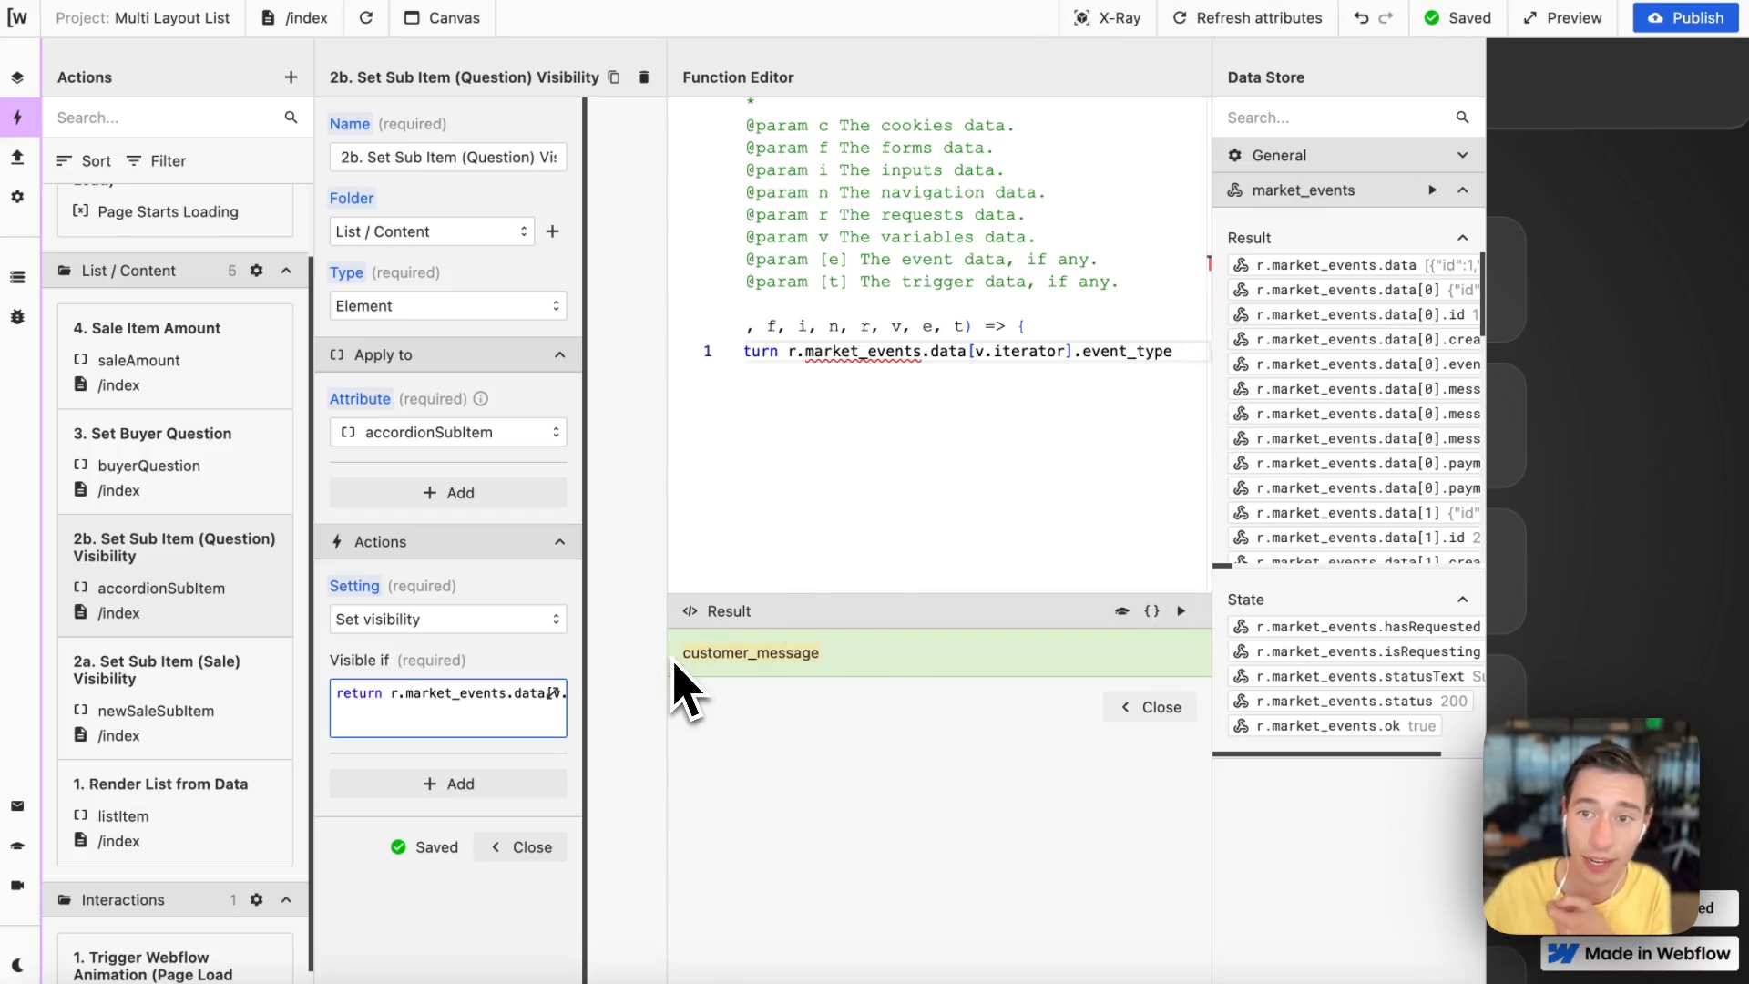
{"action": "scroll", "coordinate": [1448, 394], "scroll_direction": "right", "scroll_amount": 5}
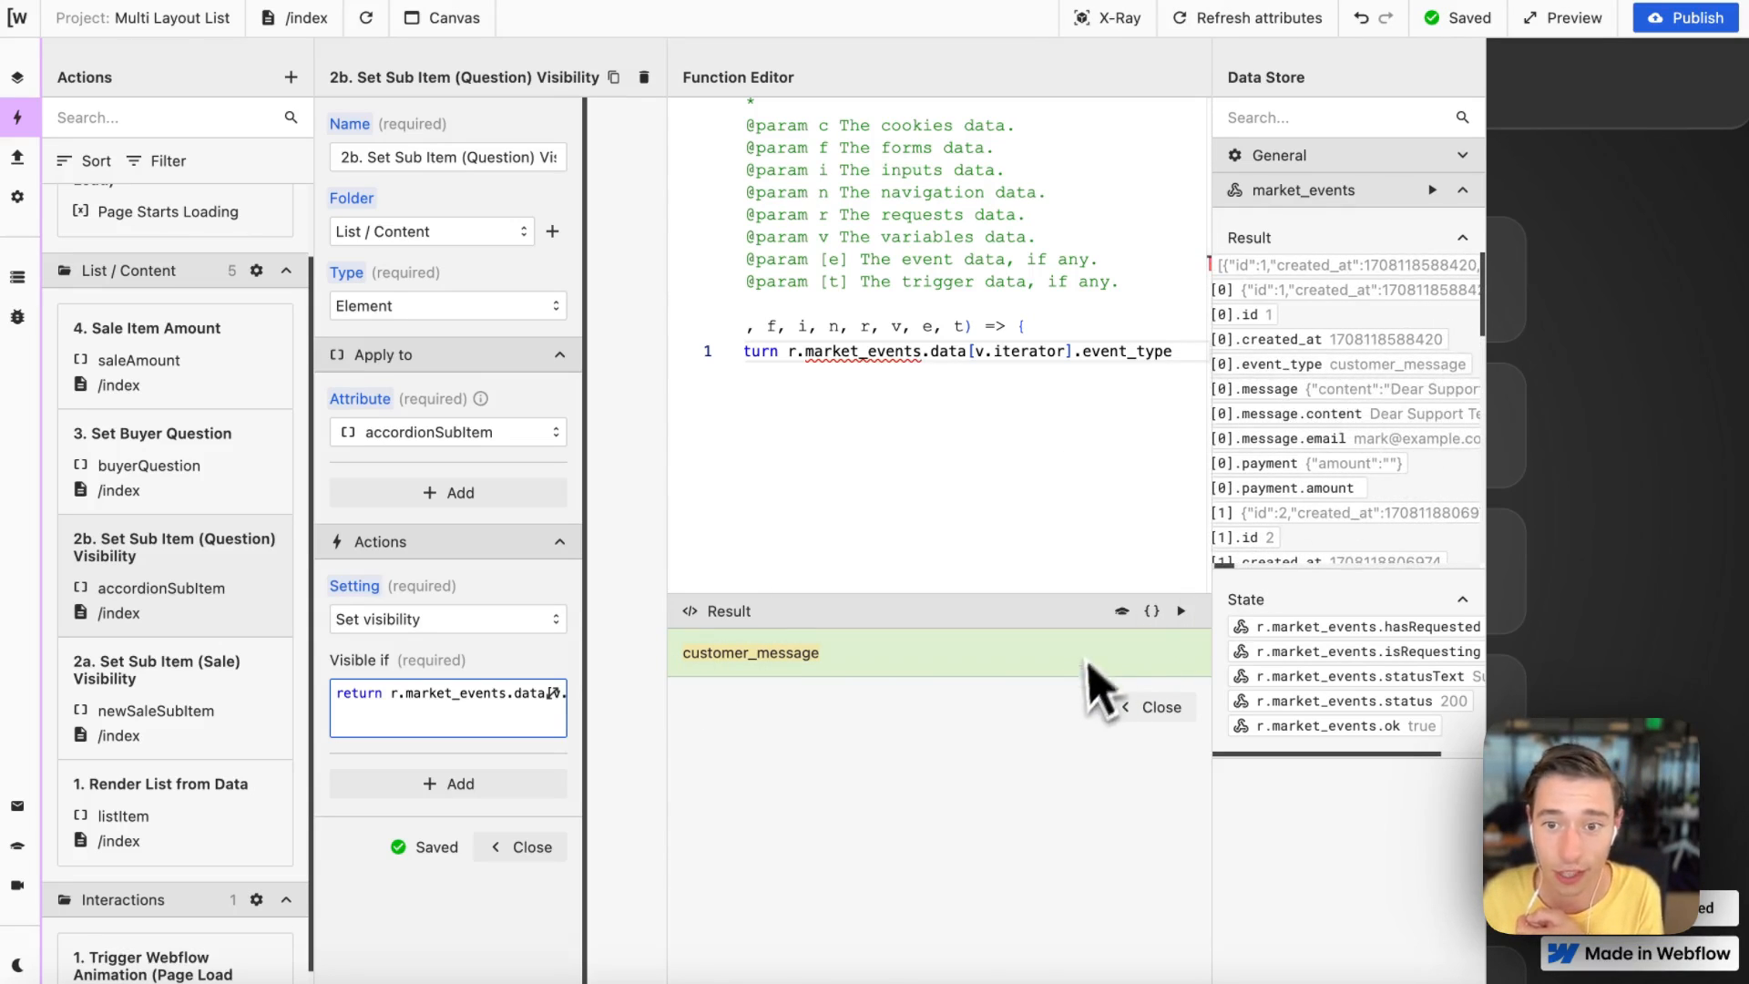
Step: Try index 1 in place of v.iterator, run the function, and undo the edit
{"action": "double_click", "coordinate": [1018, 354]}
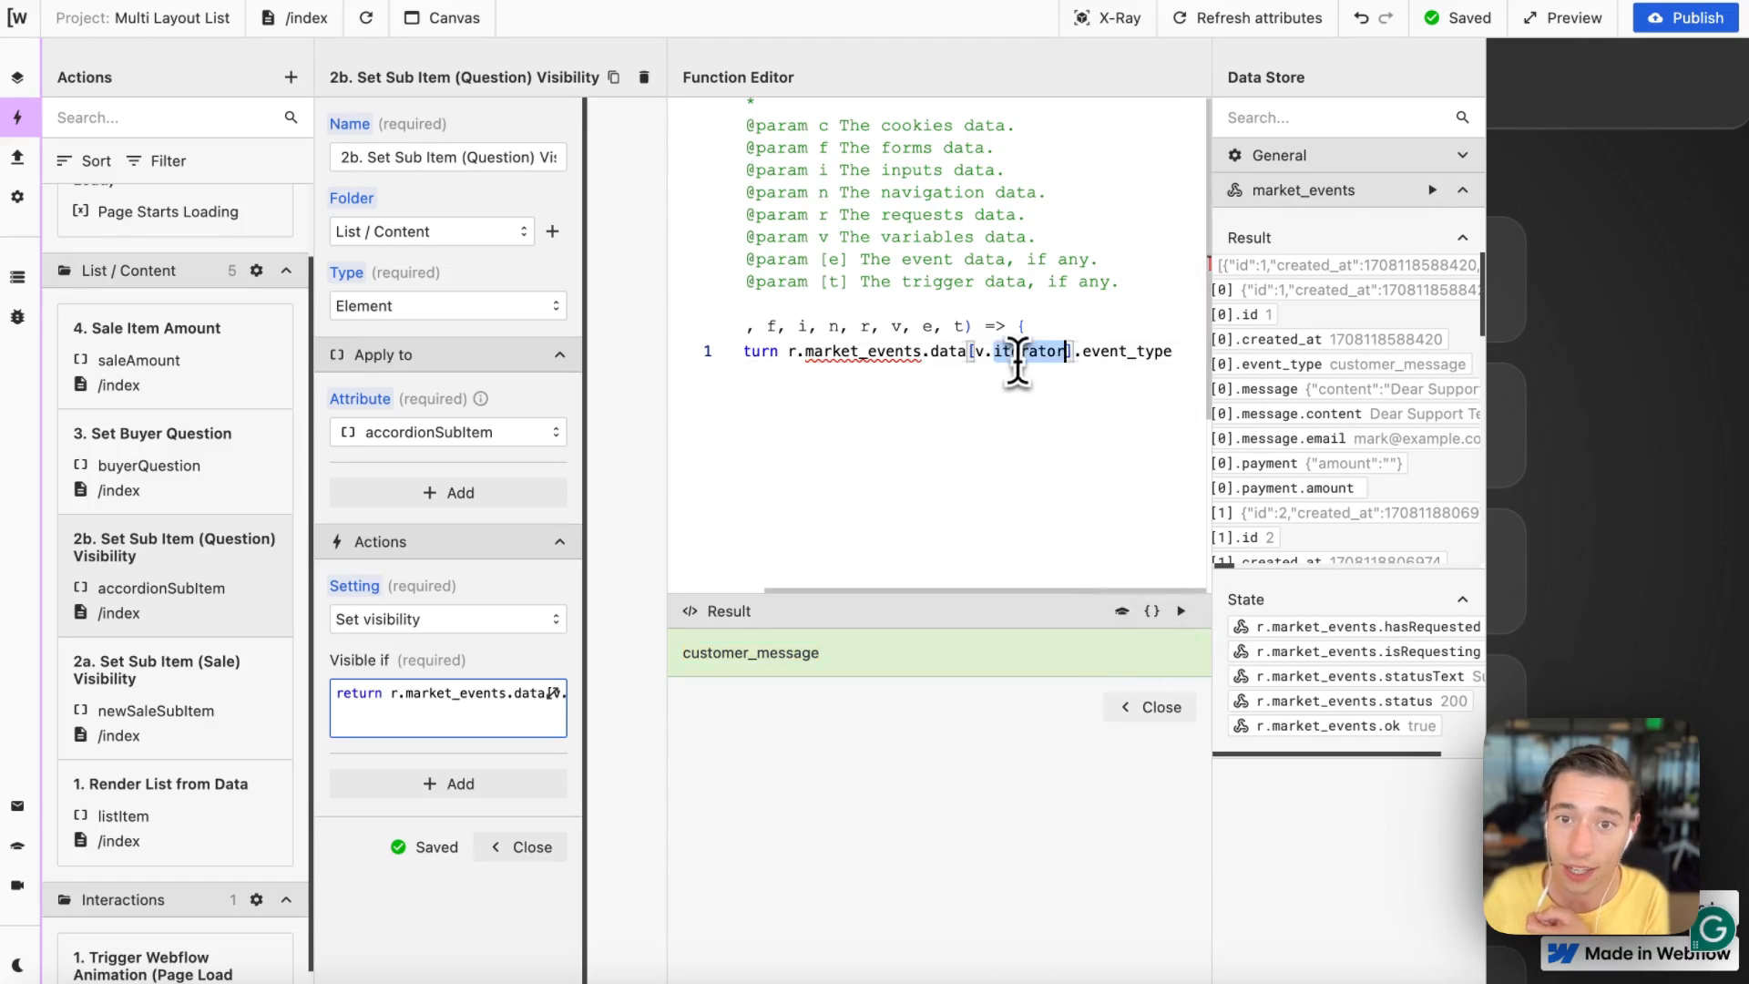
{"action": "key", "text": "BackSpace"}
{"action": "key", "text": "BackSpace"}
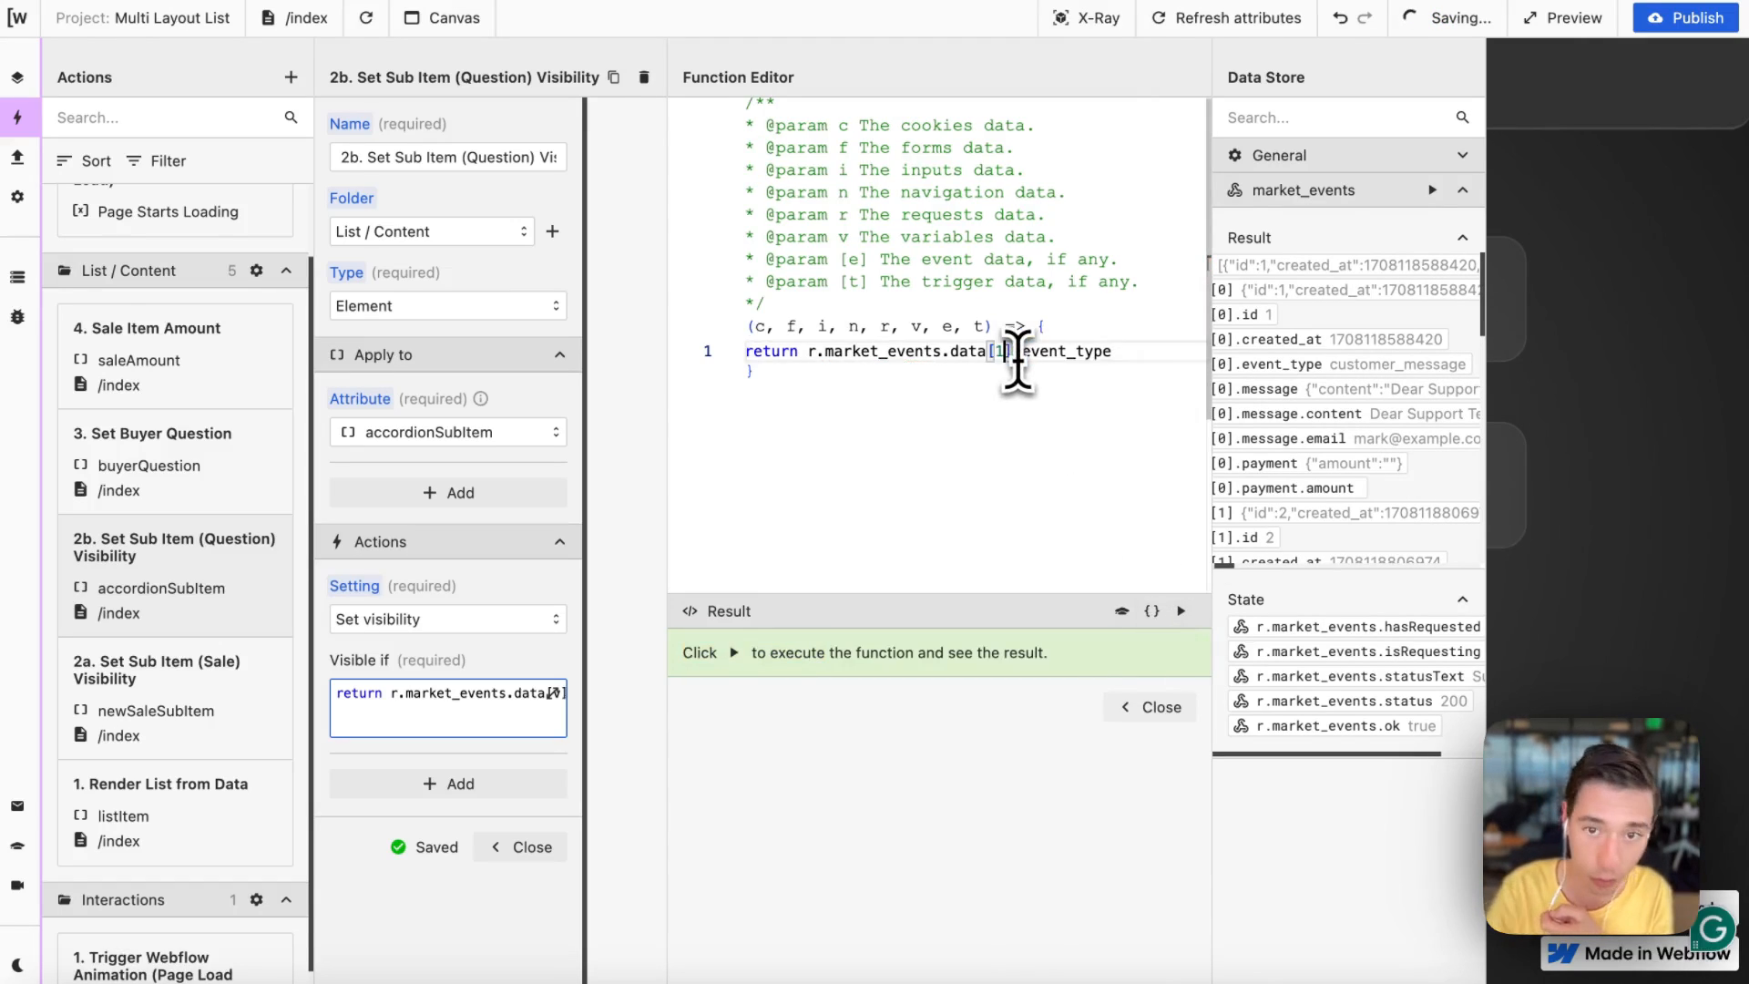
{"action": "left_click", "coordinate": [1182, 610]}
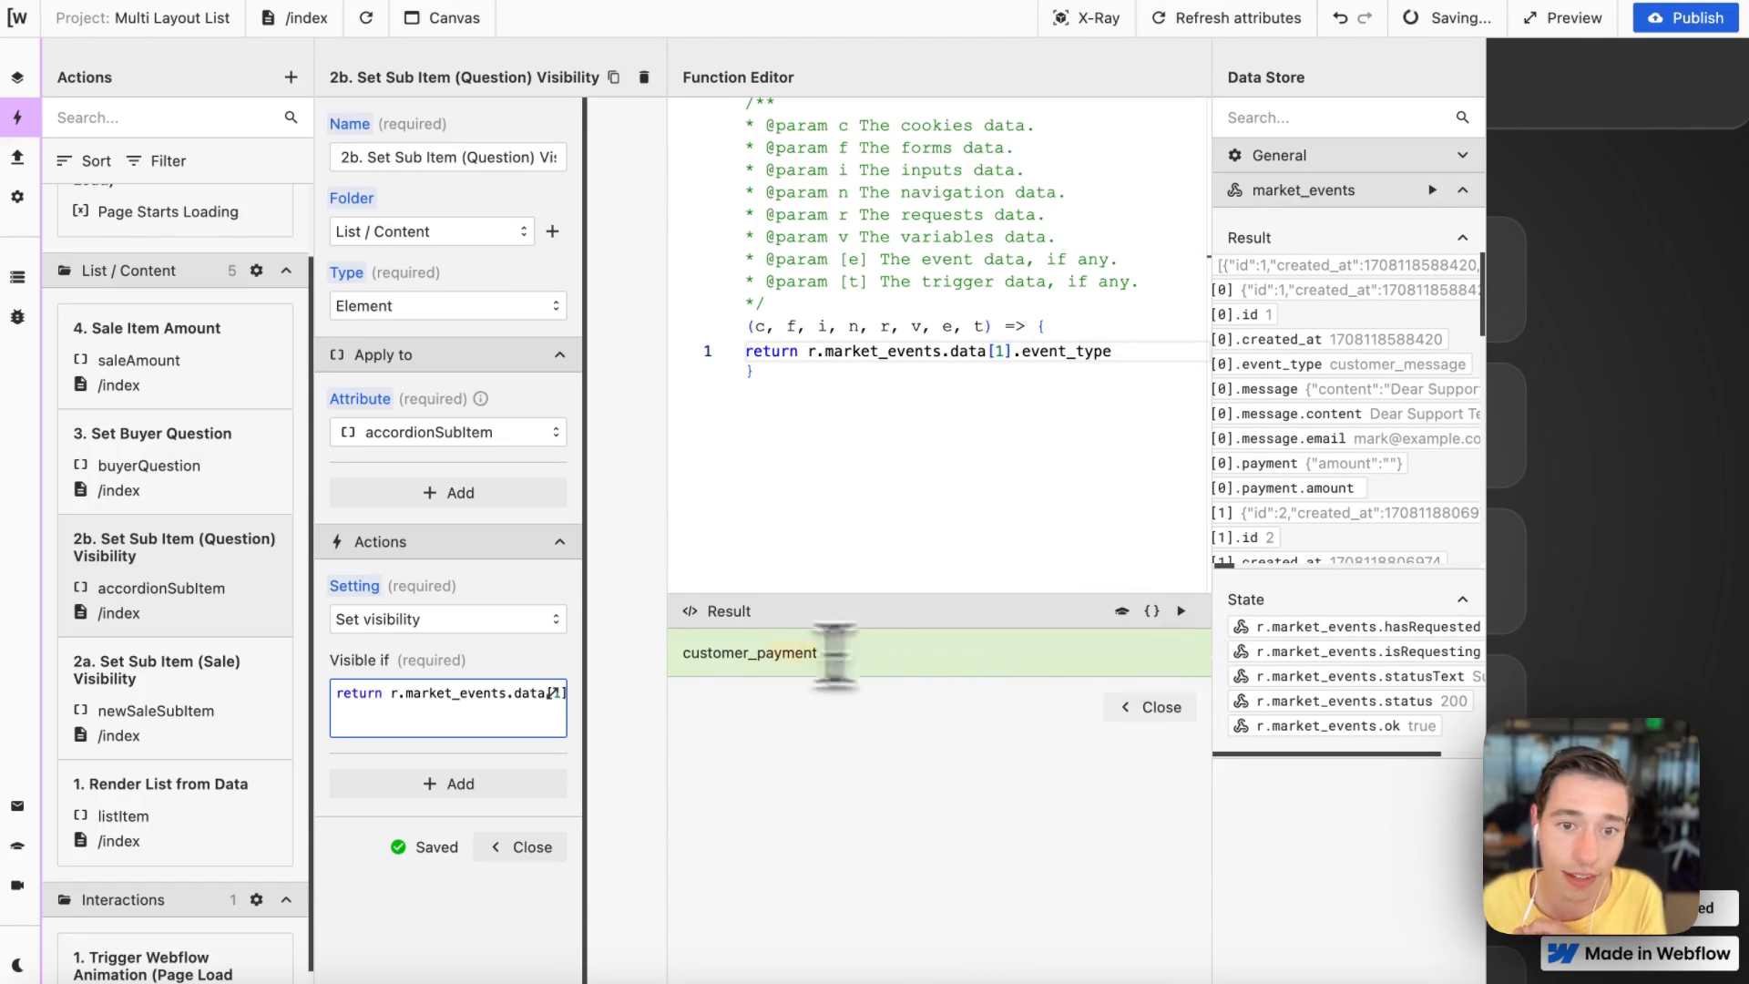
{"action": "left_click_drag", "start_coordinate": [836, 656], "coordinate": [681, 650]}
{"action": "key", "text": "super+z"}
{"action": "key", "text": "super+z"}
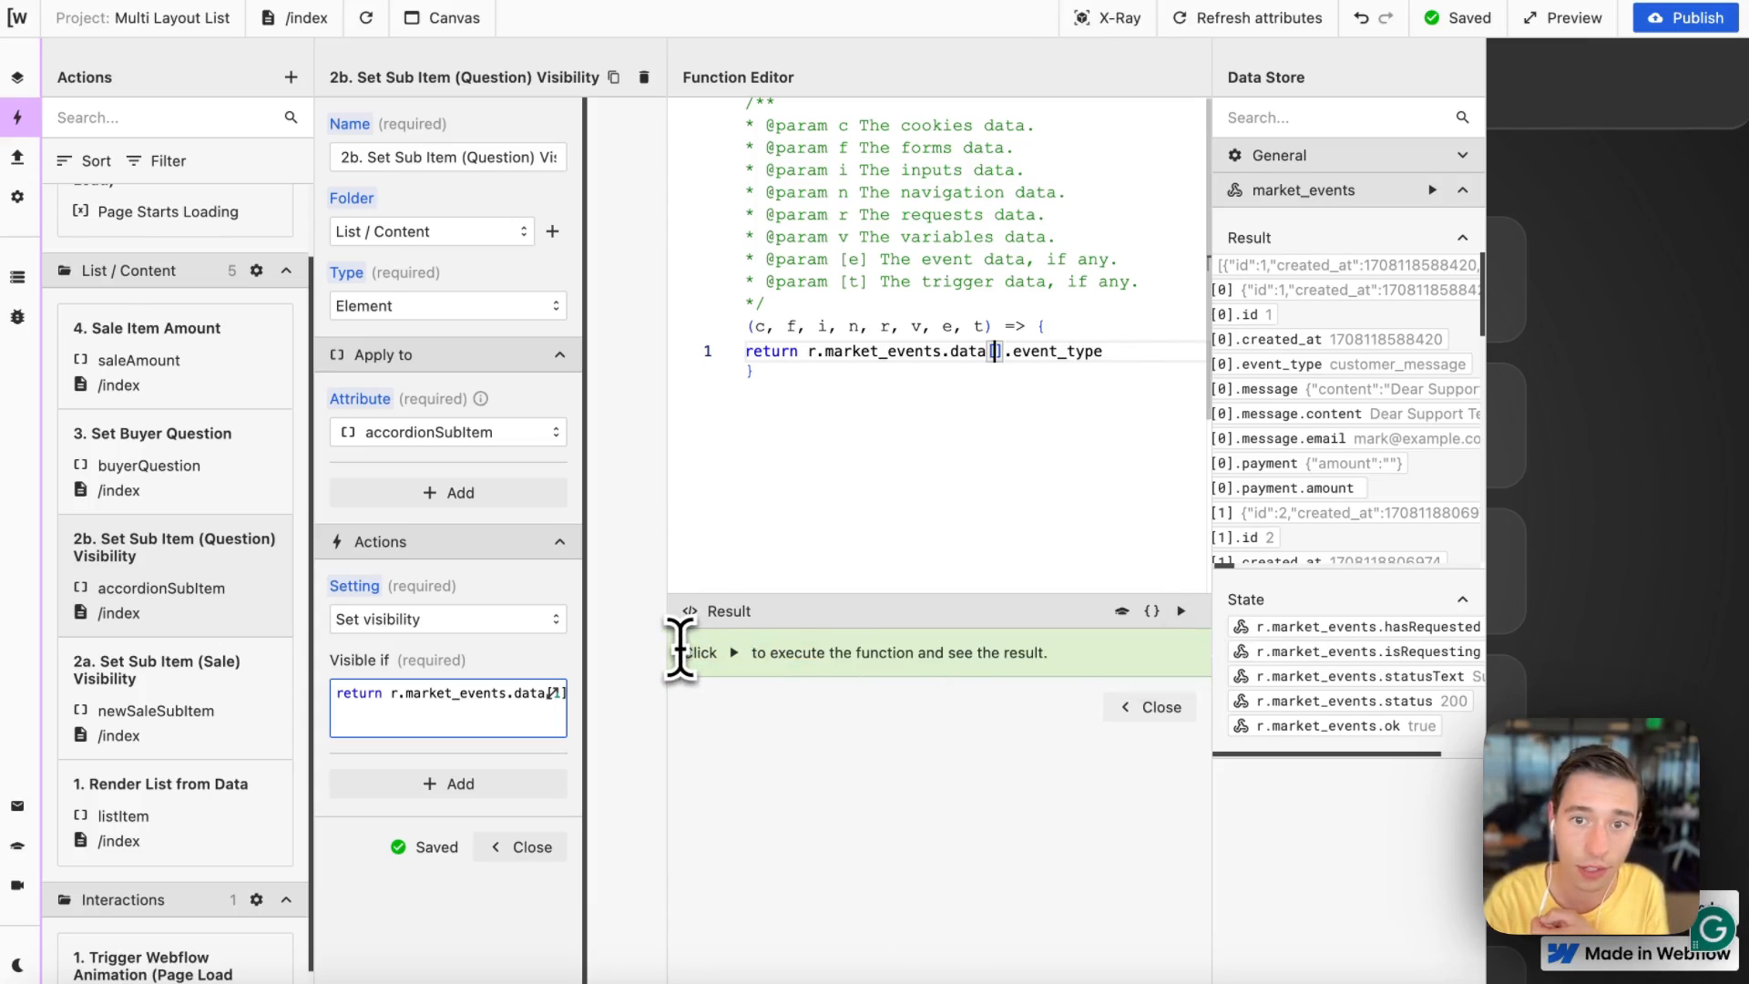
Step: Restore the === "customer_message" comparison after event_type and highlight its operator and value
{"action": "left_click", "coordinate": [1173, 356]}
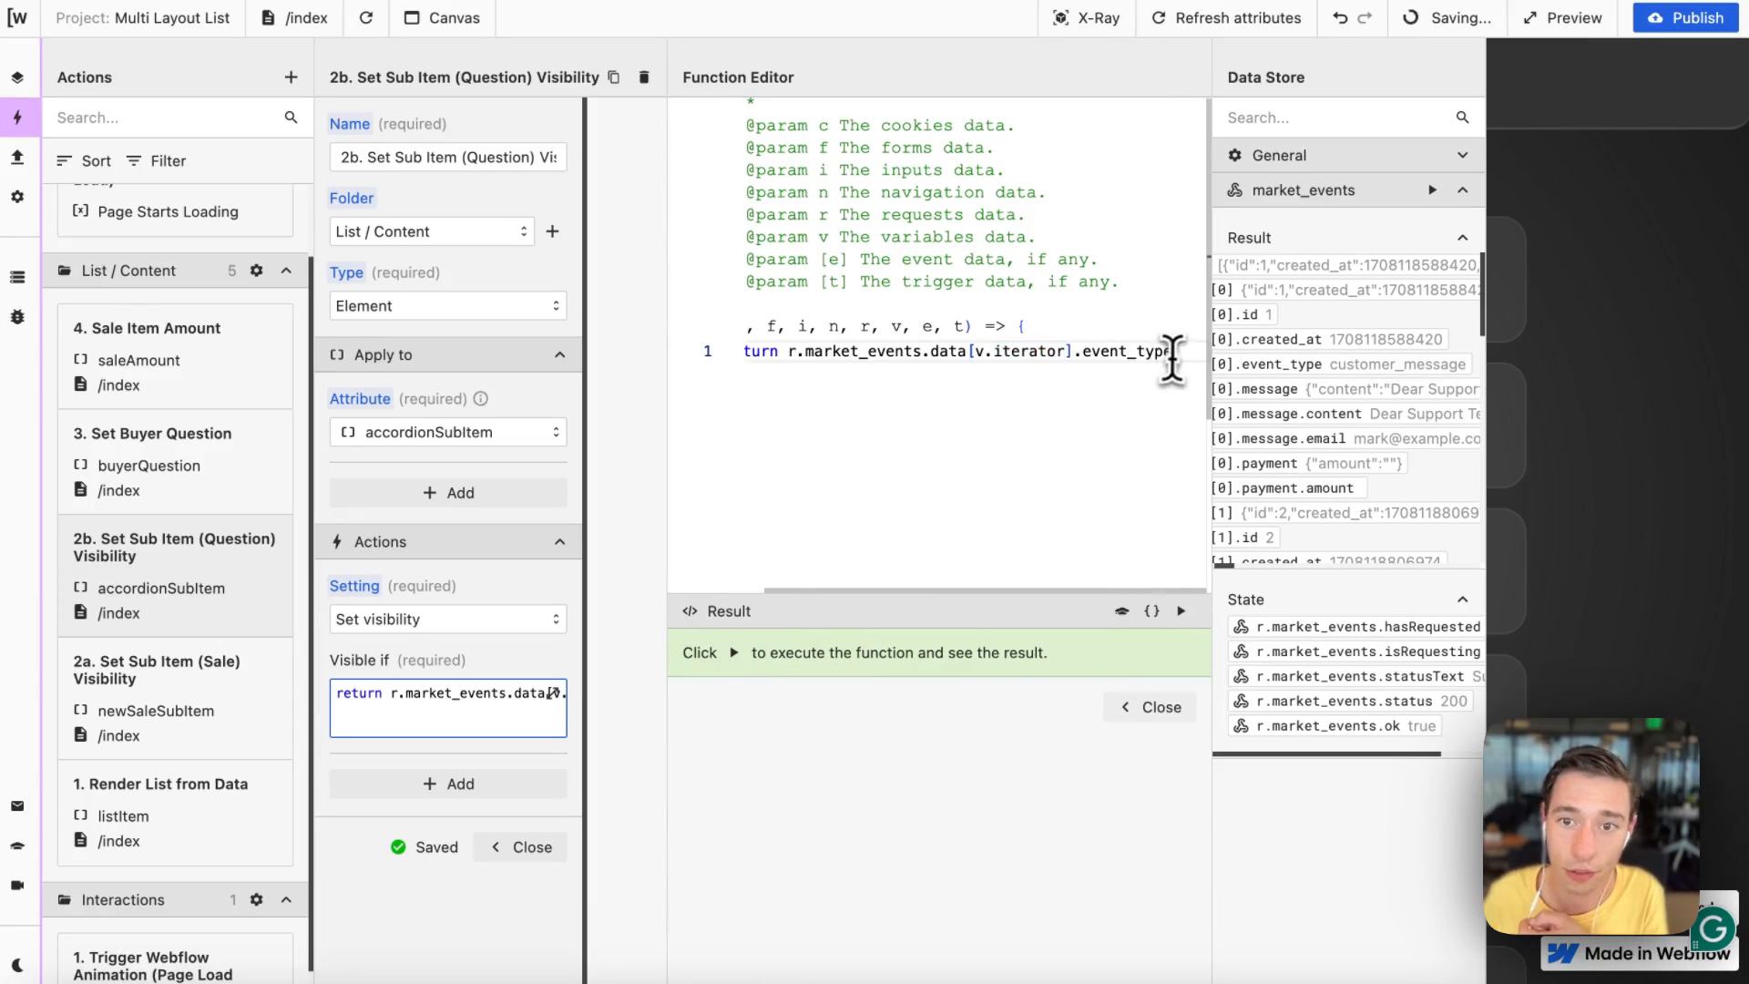
{"action": "key", "text": "super+v"}
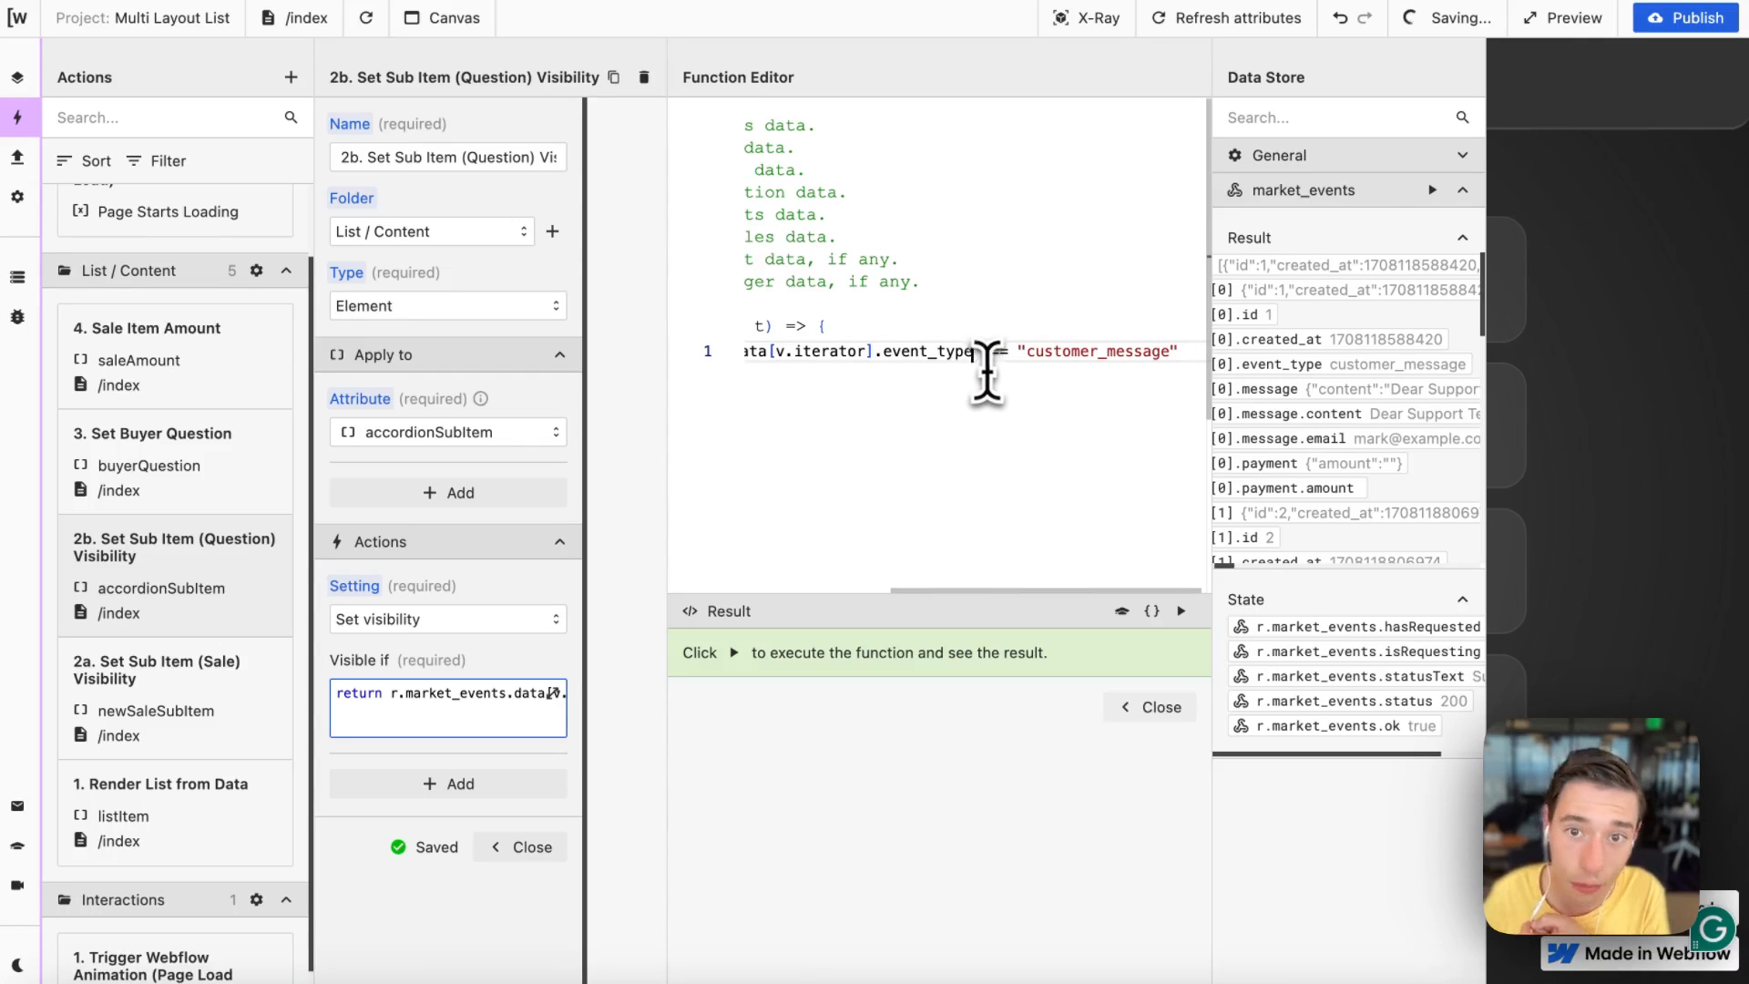
{"action": "left_click_drag", "start_coordinate": [974, 352], "coordinate": [1009, 355]}
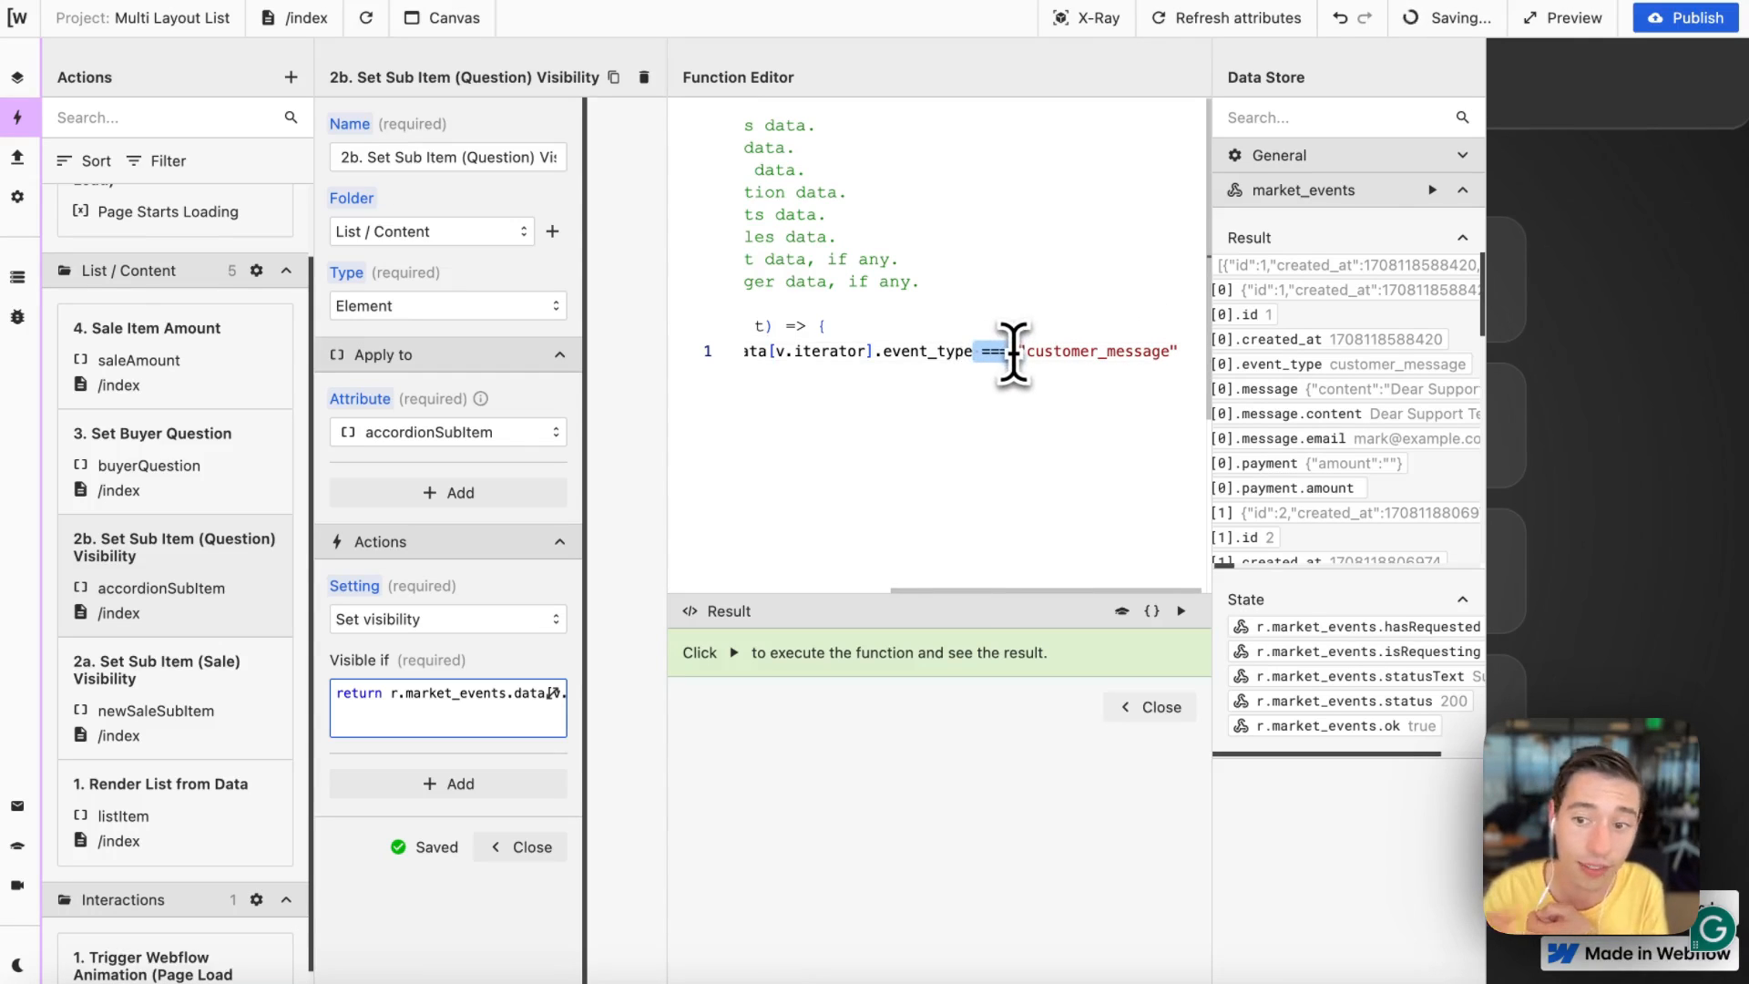
{"action": "left_click", "coordinate": [1028, 377]}
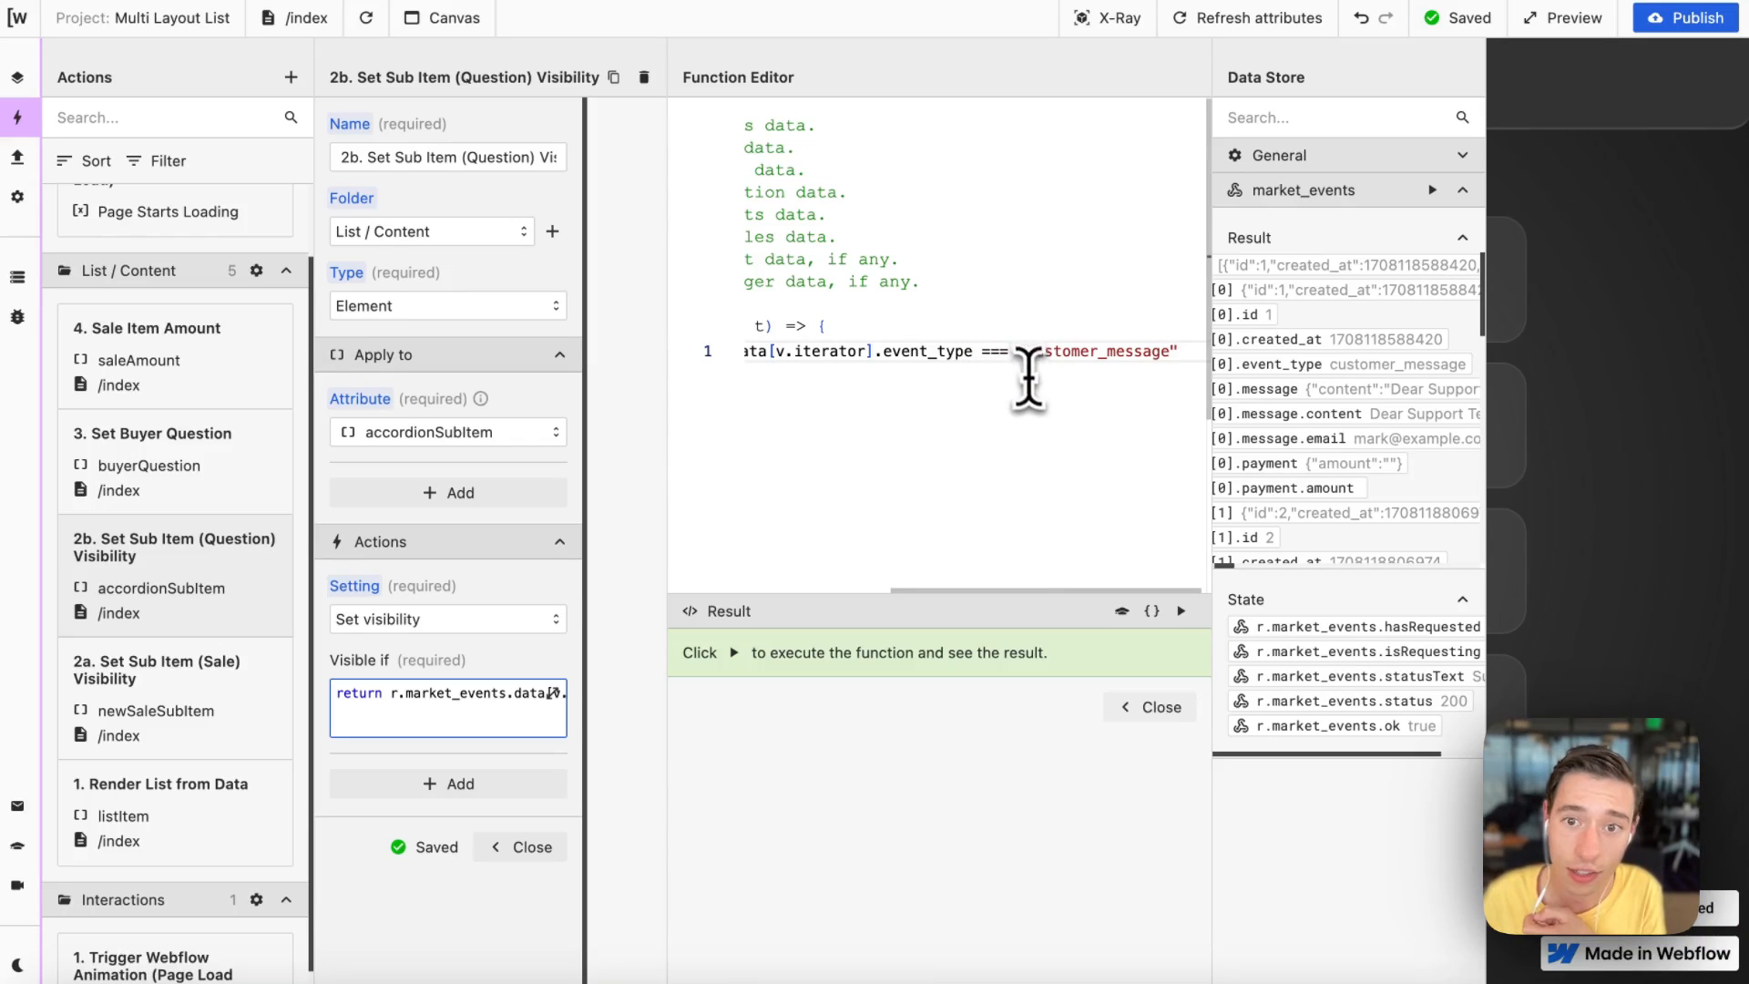
{"action": "left_click_drag", "start_coordinate": [1017, 351], "coordinate": [1181, 353]}
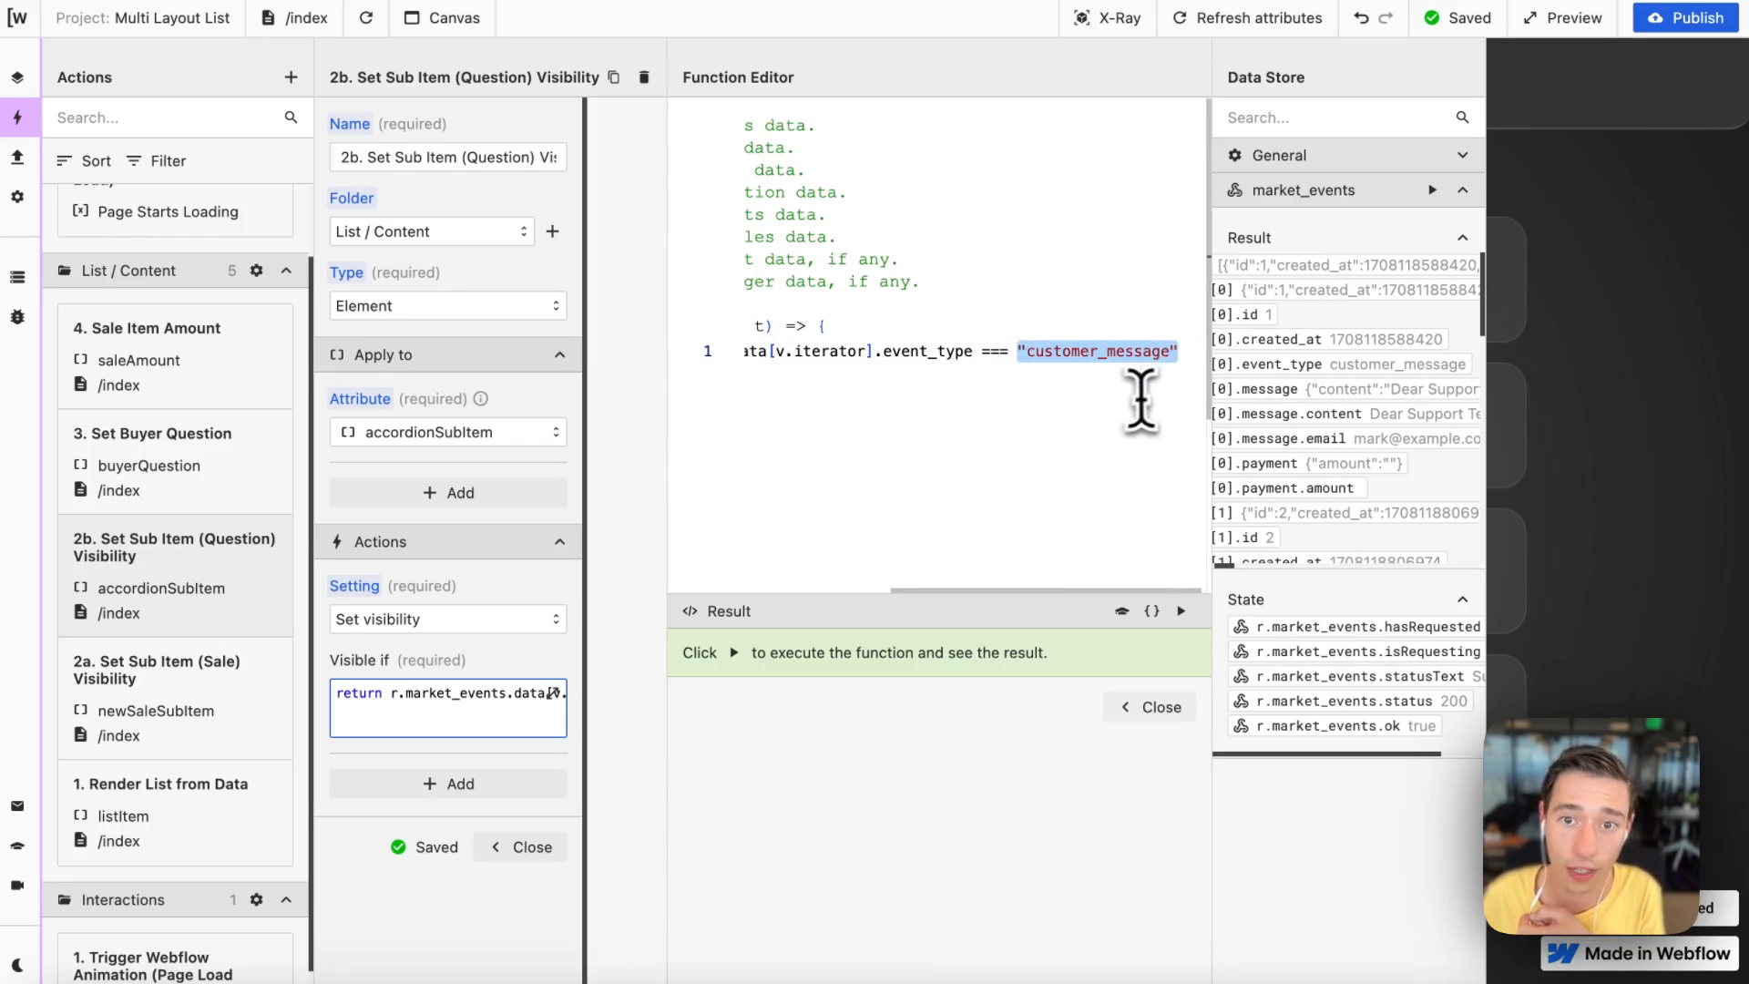
Step: Run the question sub item visibility function to preview its result, then close the function editor
{"action": "scroll", "coordinate": [1347, 429], "scroll_direction": "right", "scroll_amount": 2}
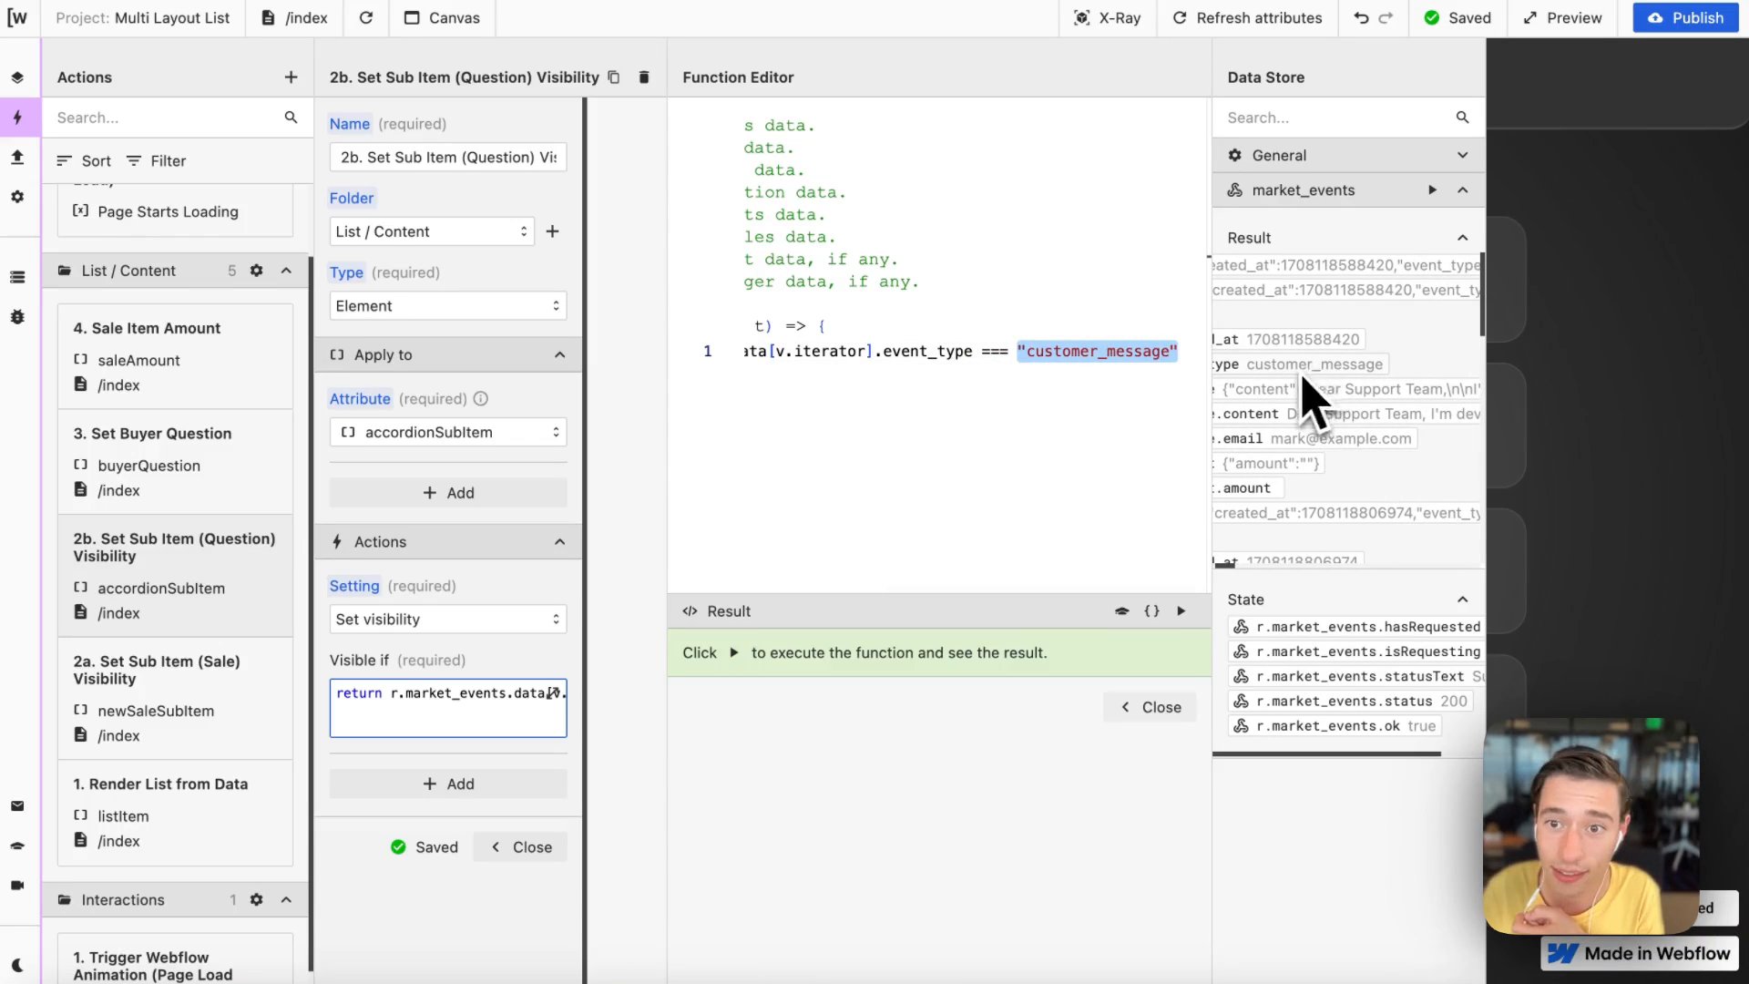
{"action": "left_click", "coordinate": [1180, 611]}
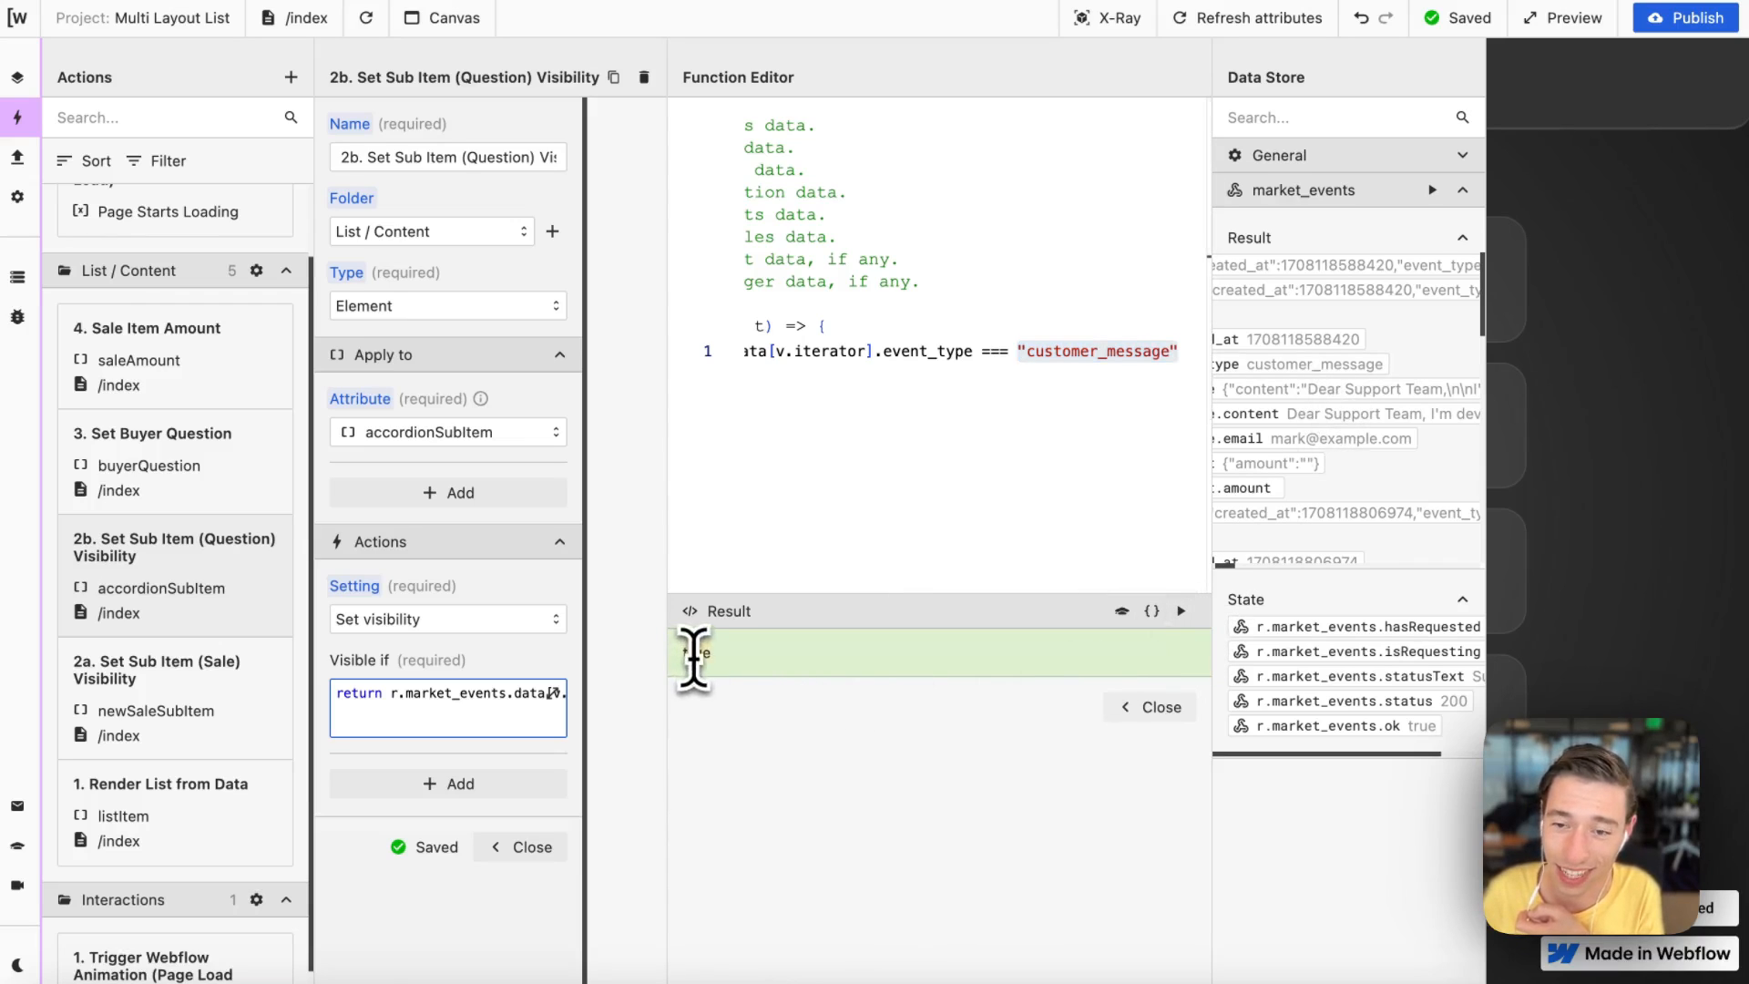
{"action": "left_click", "coordinate": [1162, 708]}
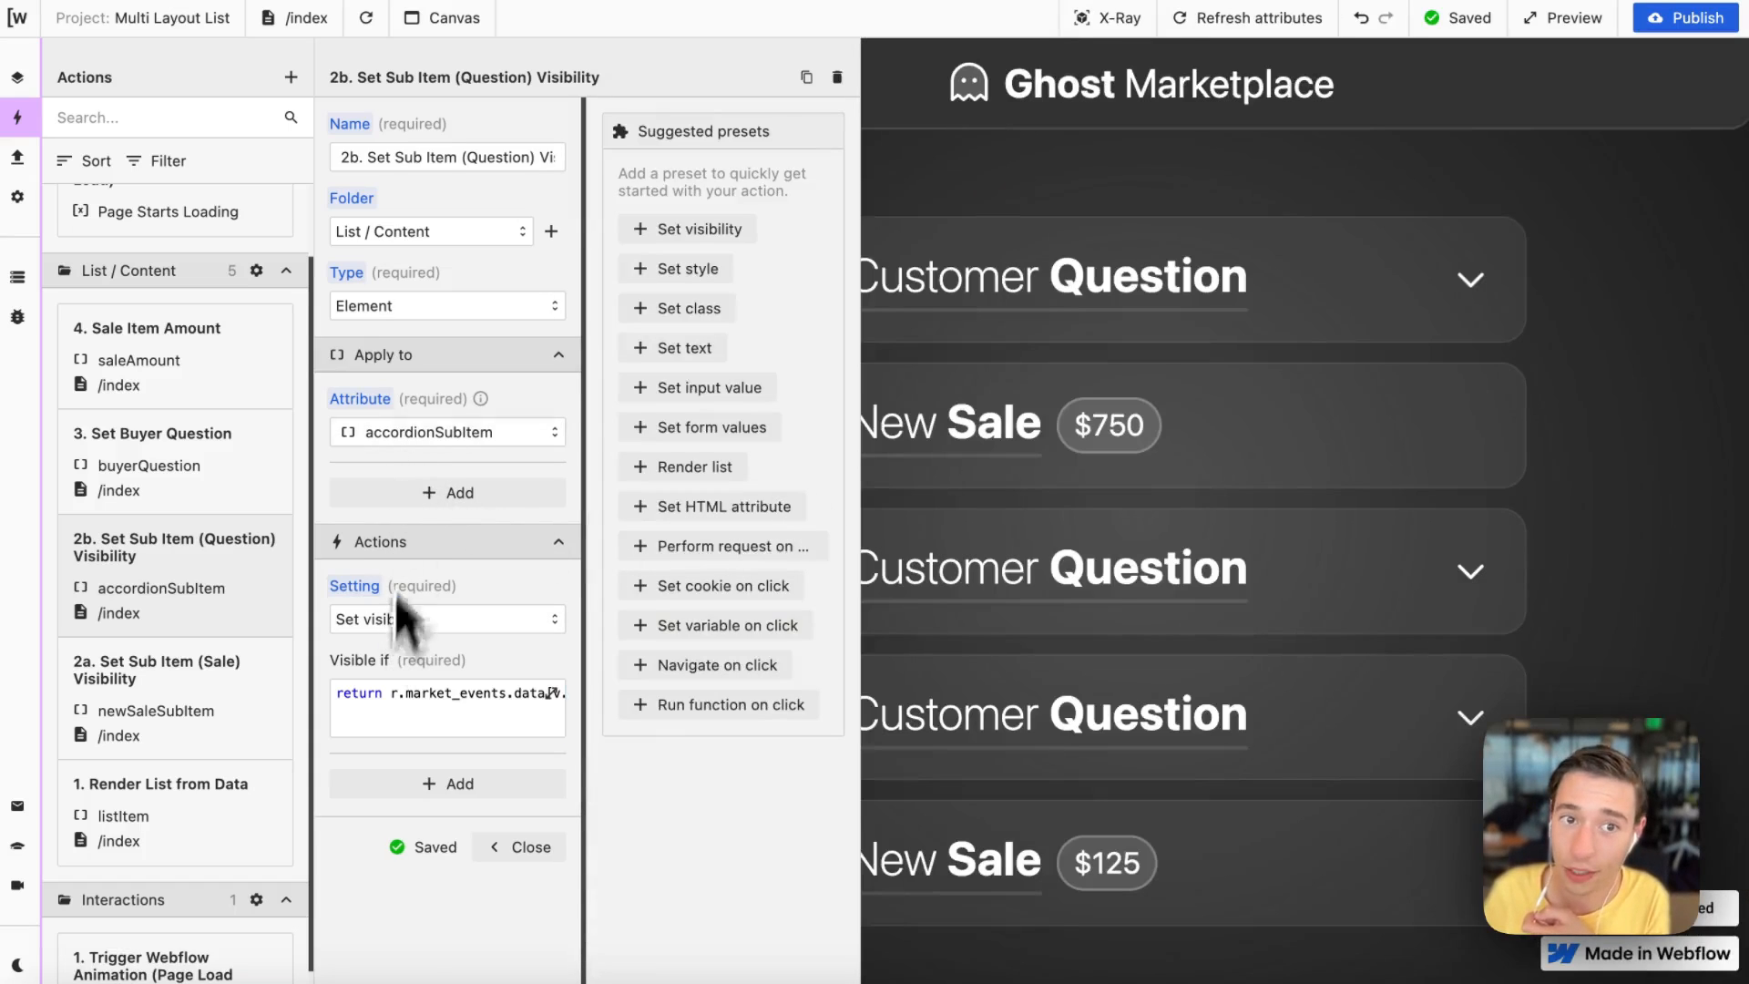
Step: Reopen the question visibility function, run it, and examine the first item's event_type in the data store
{"action": "mouse_move", "coordinate": [458, 444]}
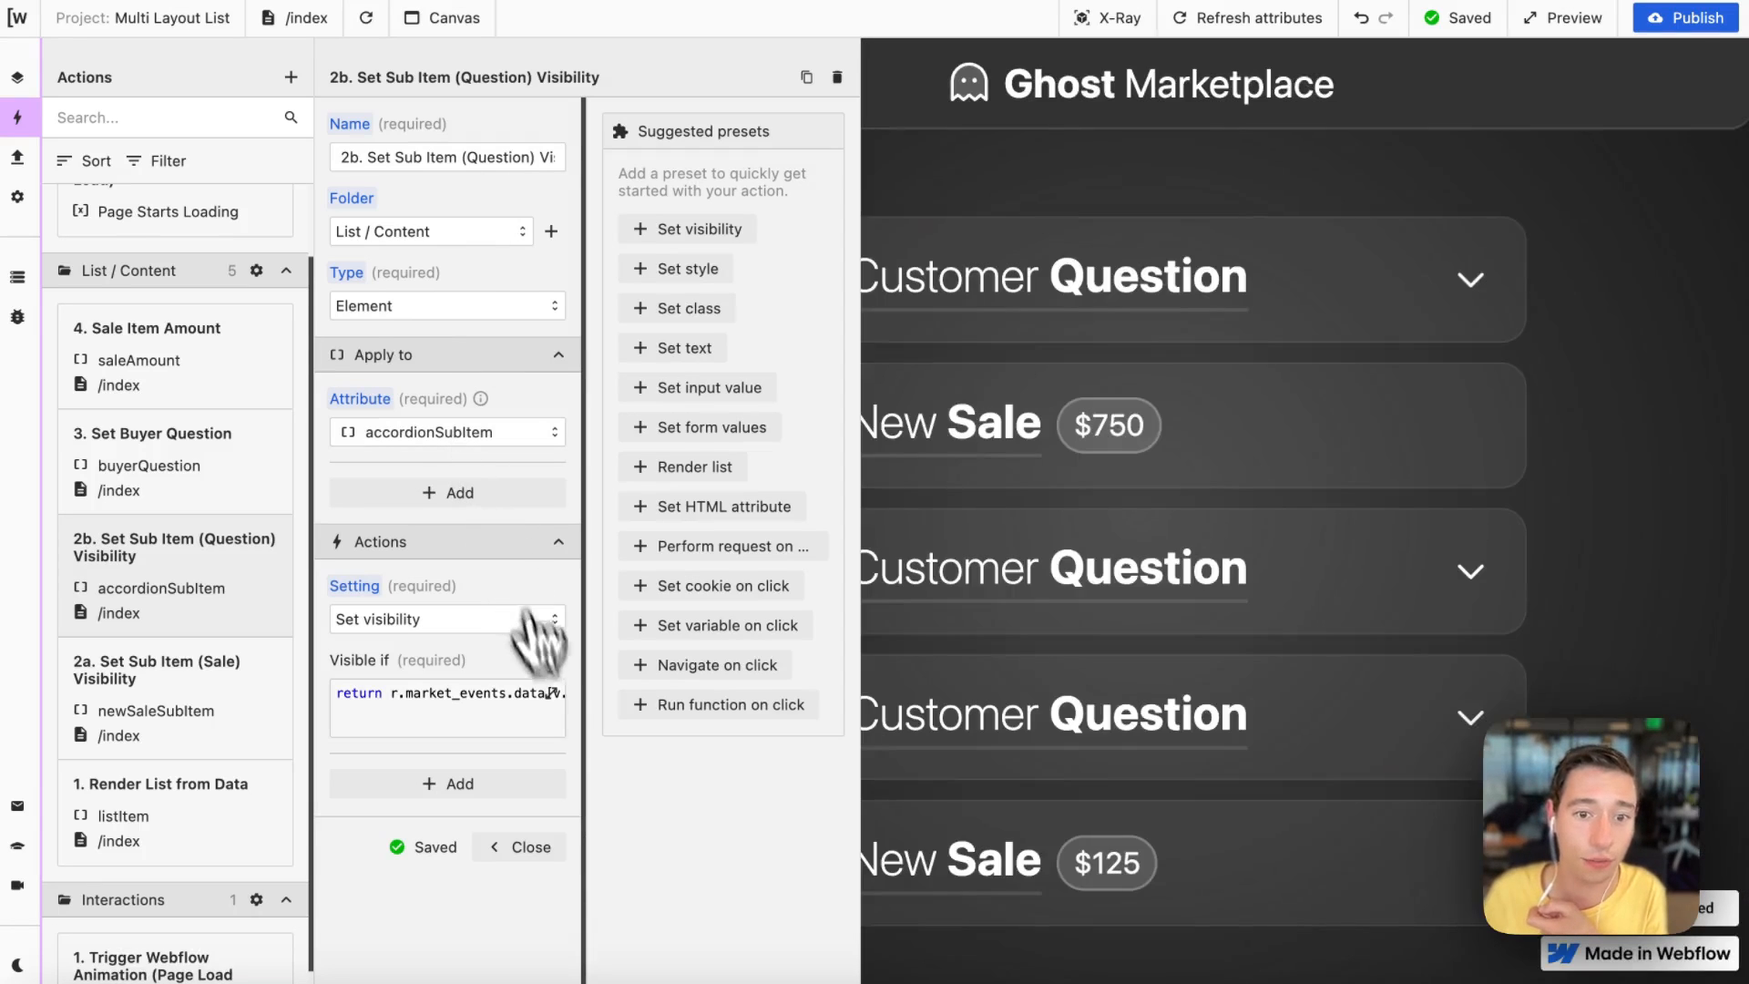
{"action": "left_click", "coordinate": [560, 709]}
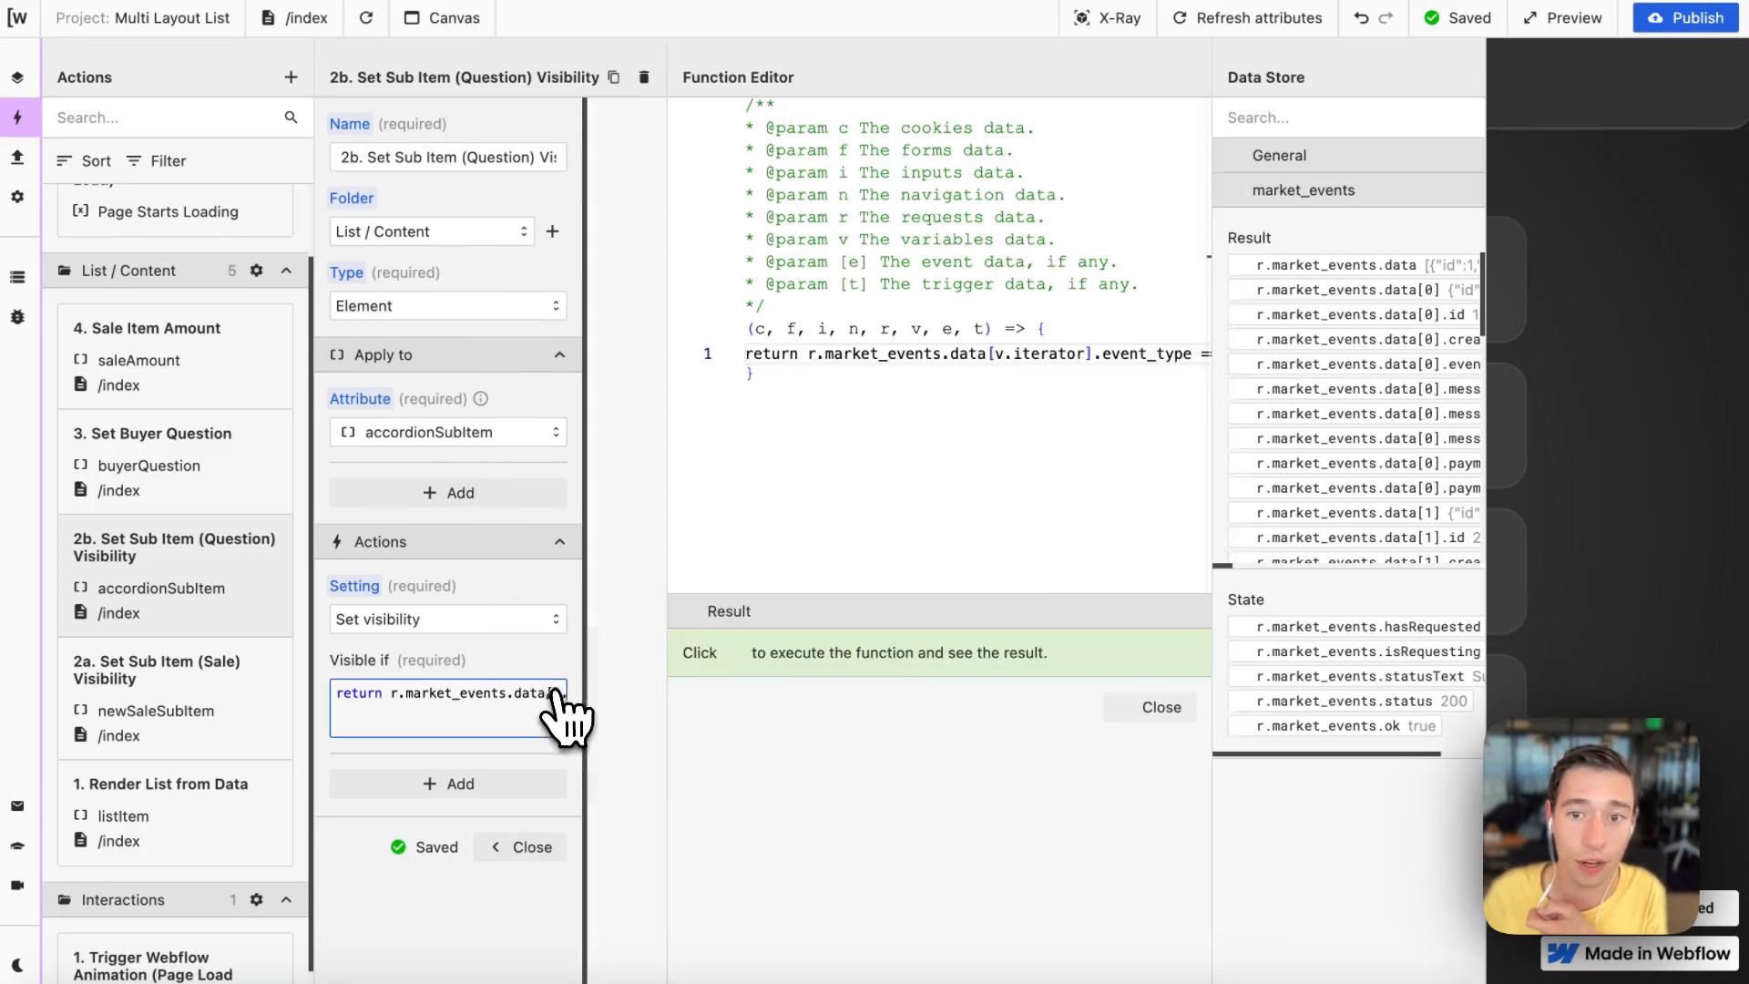
{"action": "left_click", "coordinate": [1182, 611]}
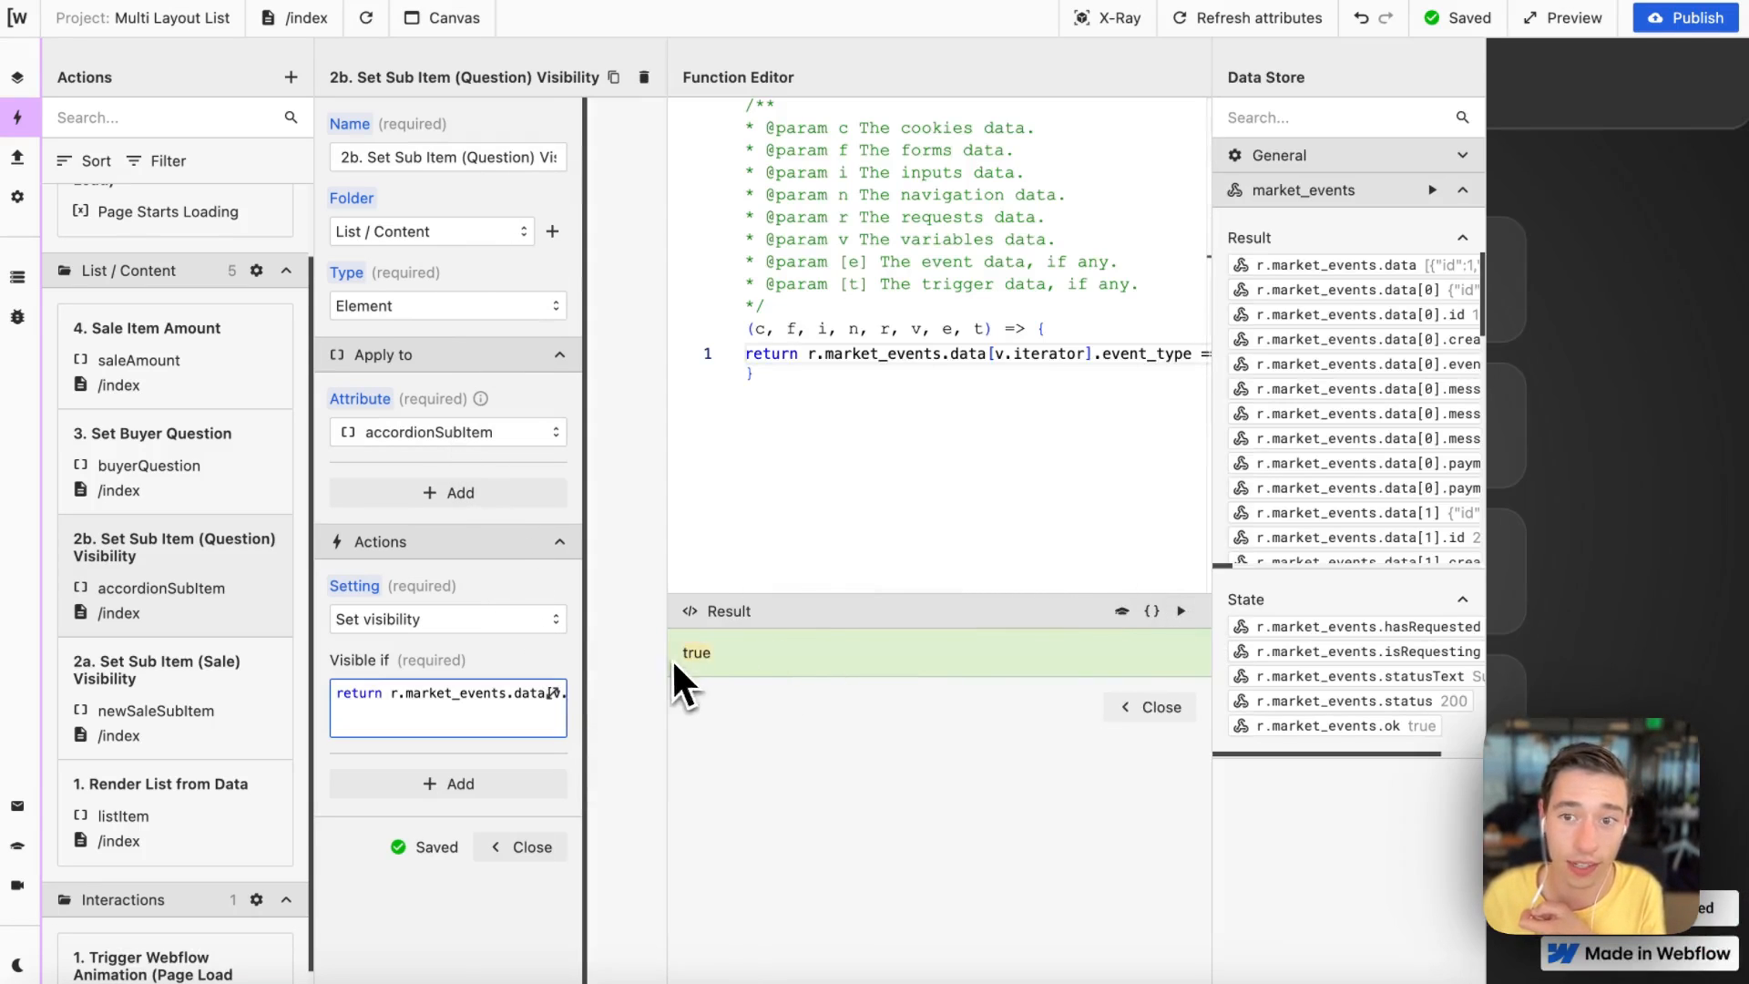
{"action": "scroll", "coordinate": [1312, 542], "scroll_direction": "right", "scroll_amount": 3}
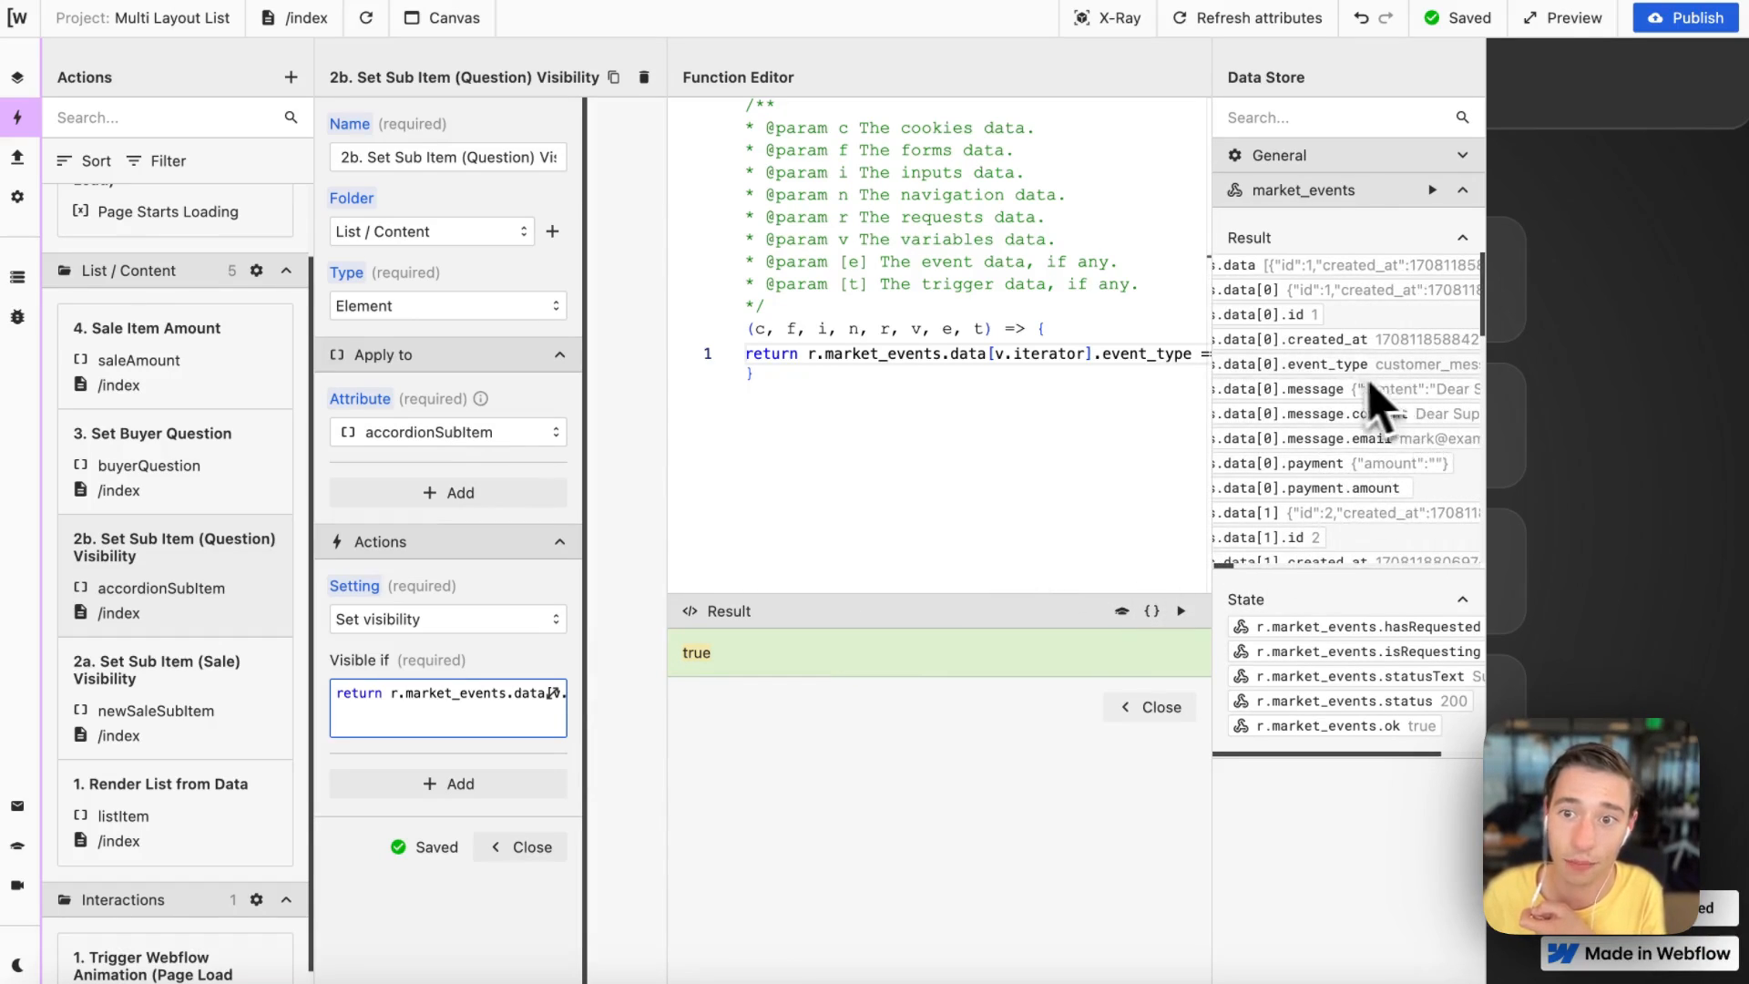
{"action": "scroll", "coordinate": [1375, 401], "scroll_direction": "right", "scroll_amount": 3}
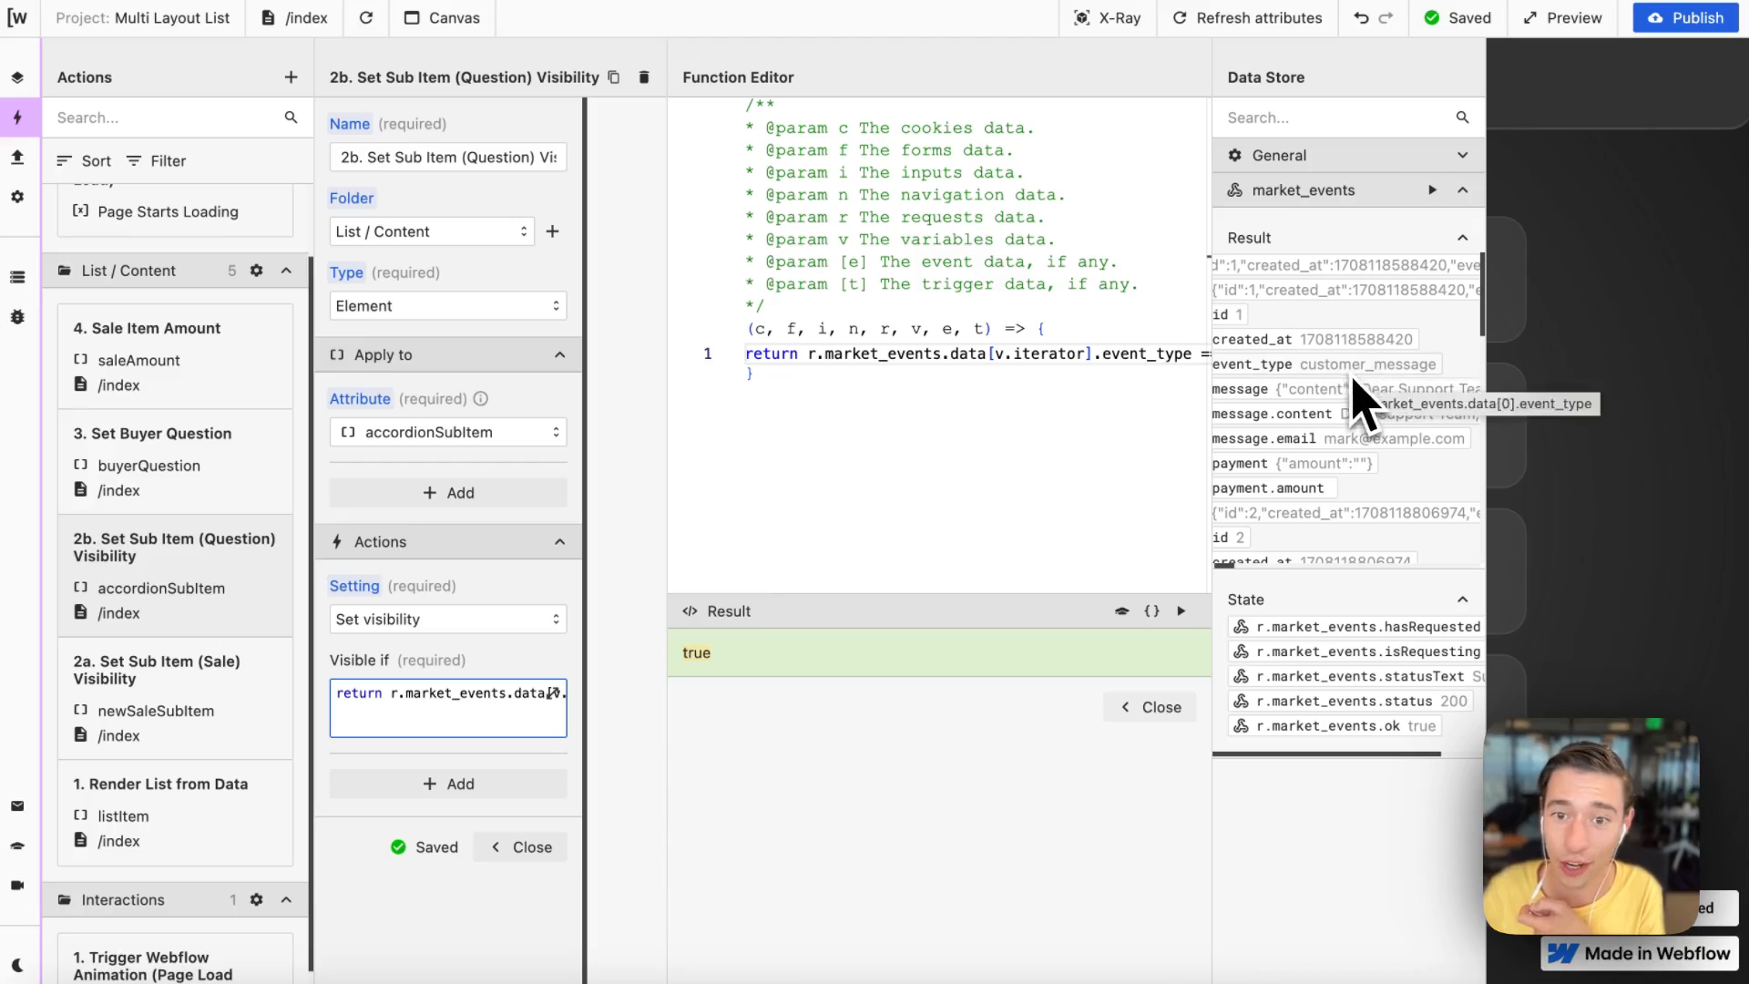
{"action": "left_click", "coordinate": [1157, 707]}
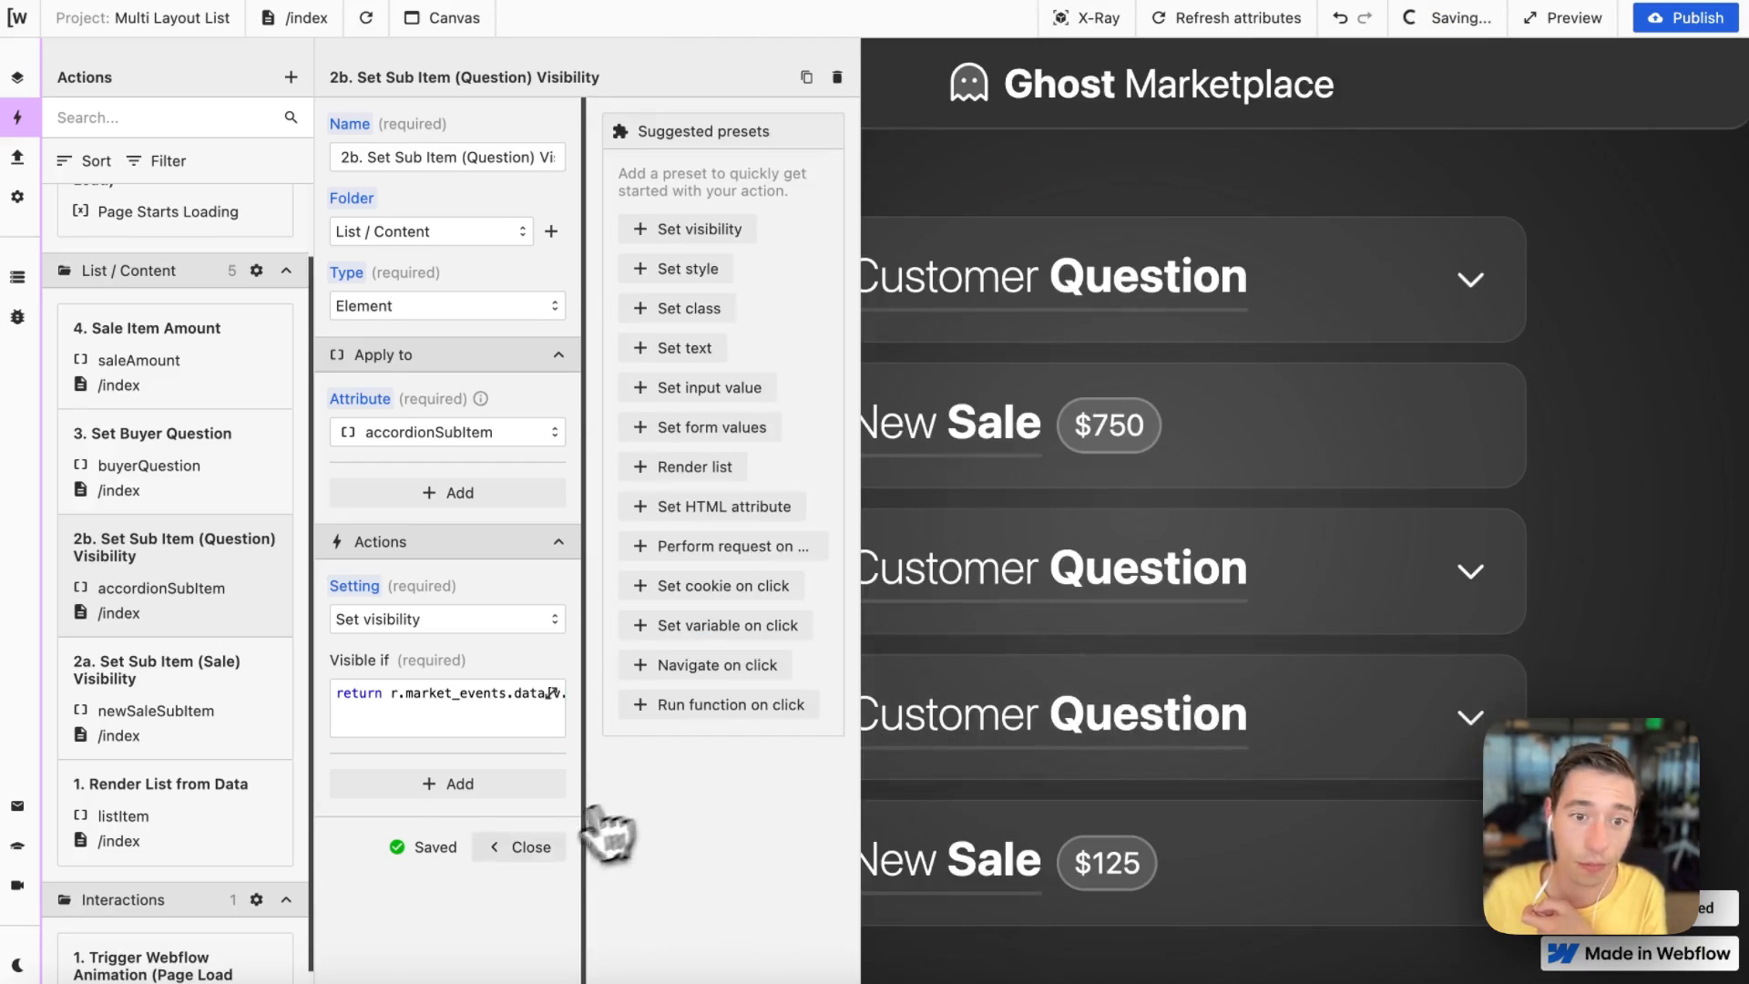
Step: Close the action, reload the canvas, and expand and collapse the first Customer Question item in the list
{"action": "left_click", "coordinate": [543, 847]}
{"action": "left_click", "coordinate": [367, 18]}
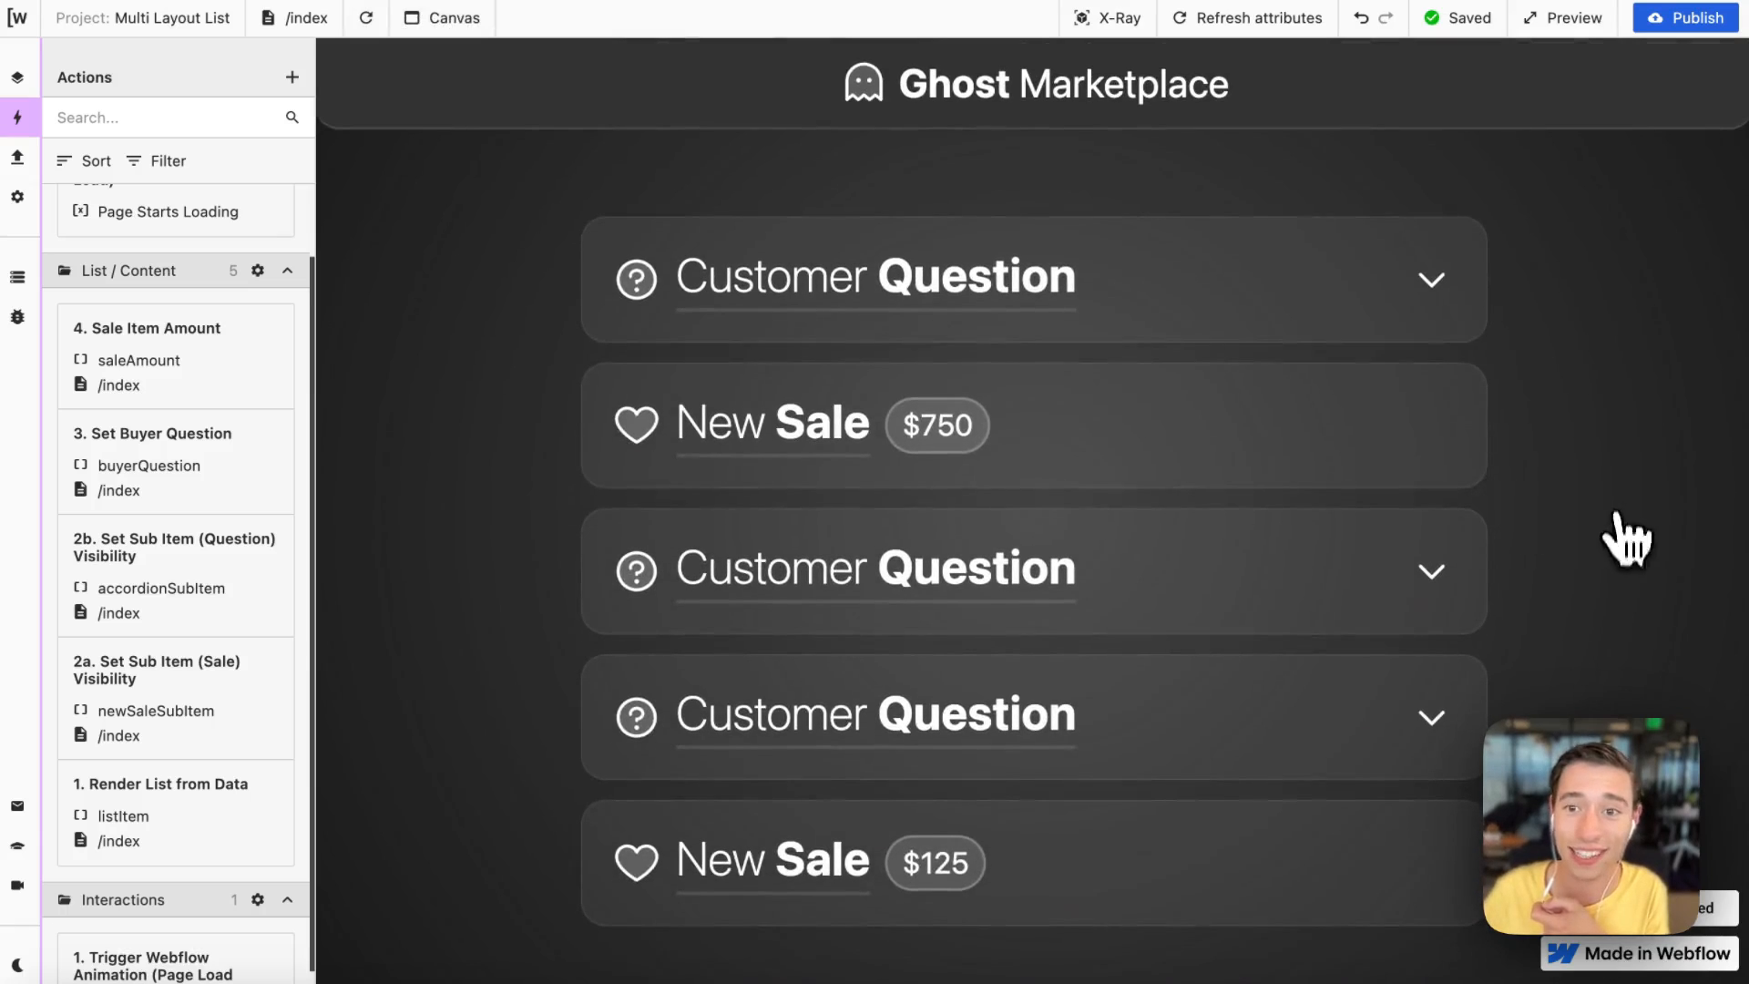
{"action": "left_click", "coordinate": [1410, 330]}
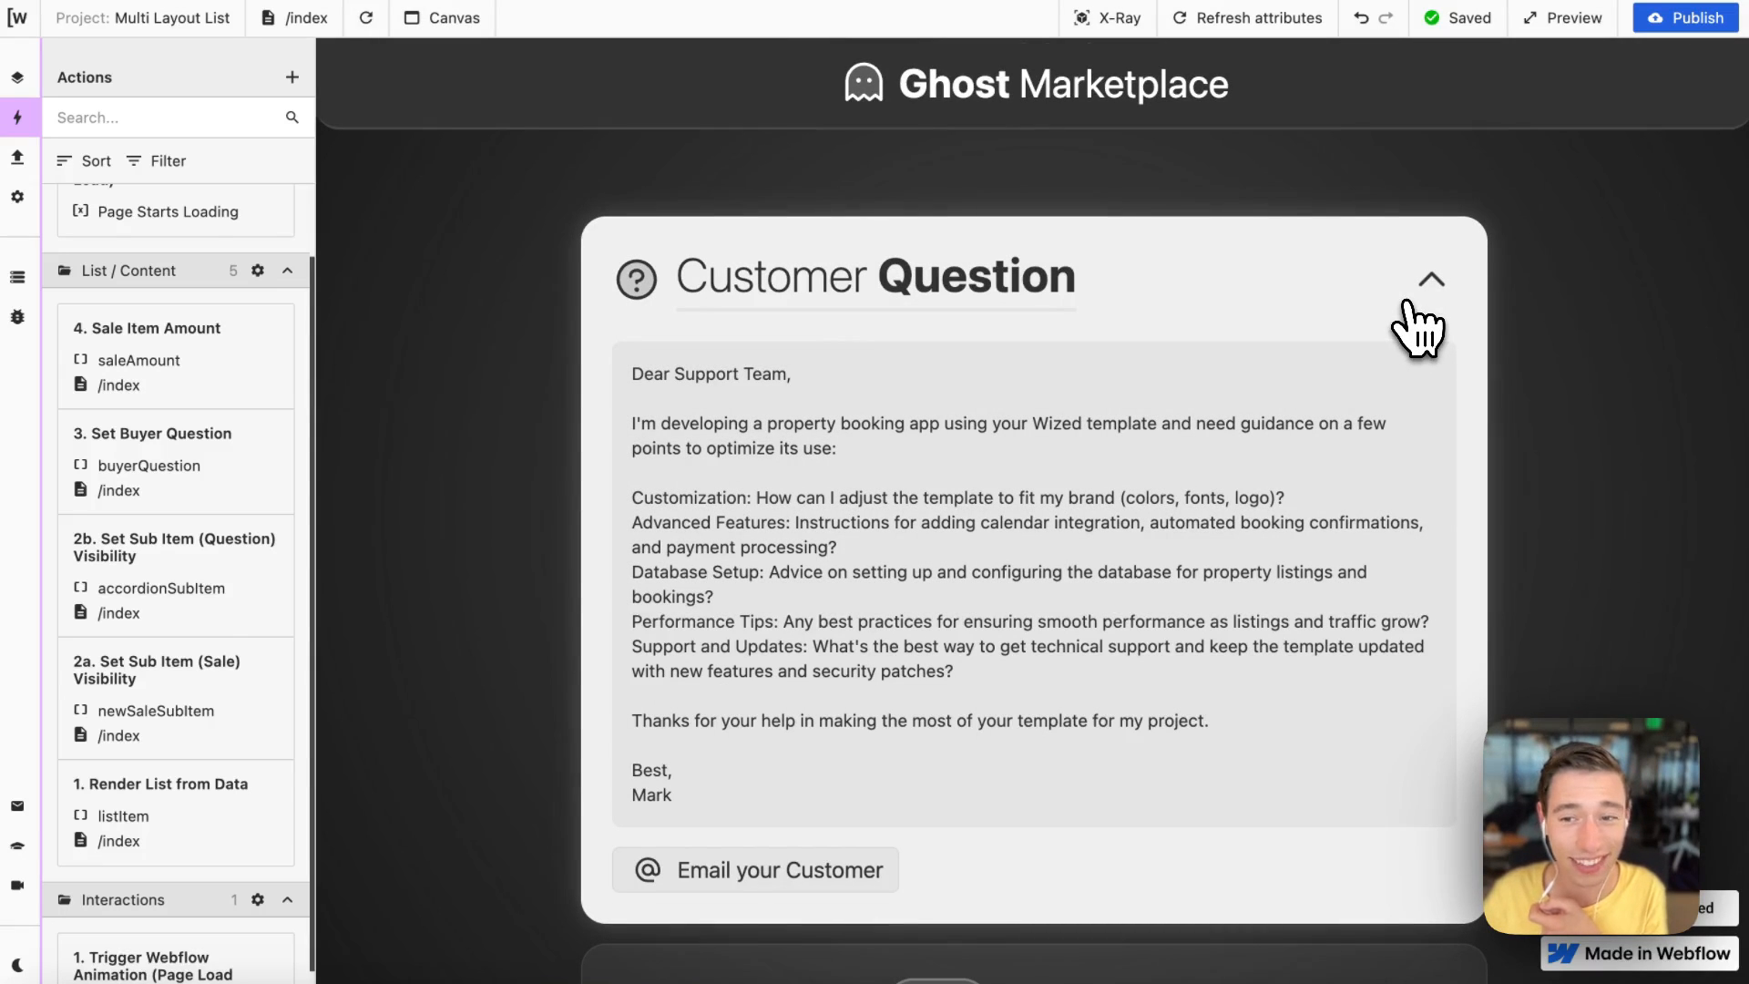
{"action": "left_click", "coordinate": [1414, 327]}
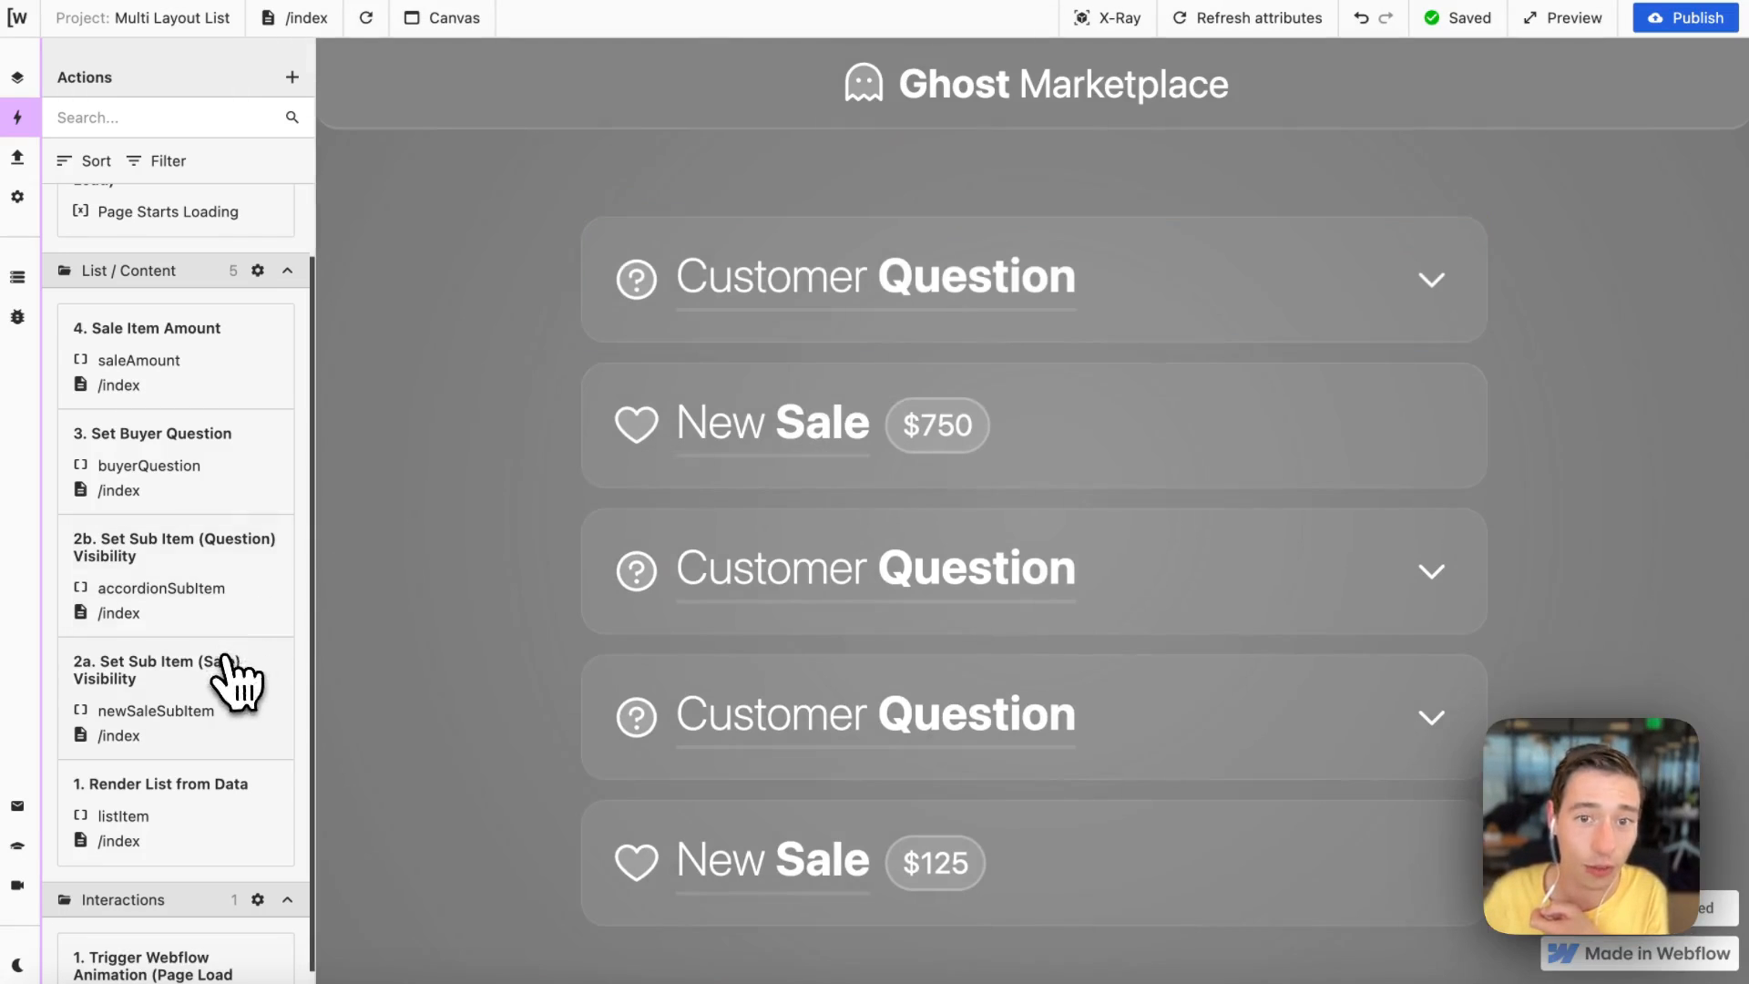
Step: Open the "2a. Set Sub Item (Sale) Visibility" condition in the function editor and run it
{"action": "left_click", "coordinate": [233, 684]}
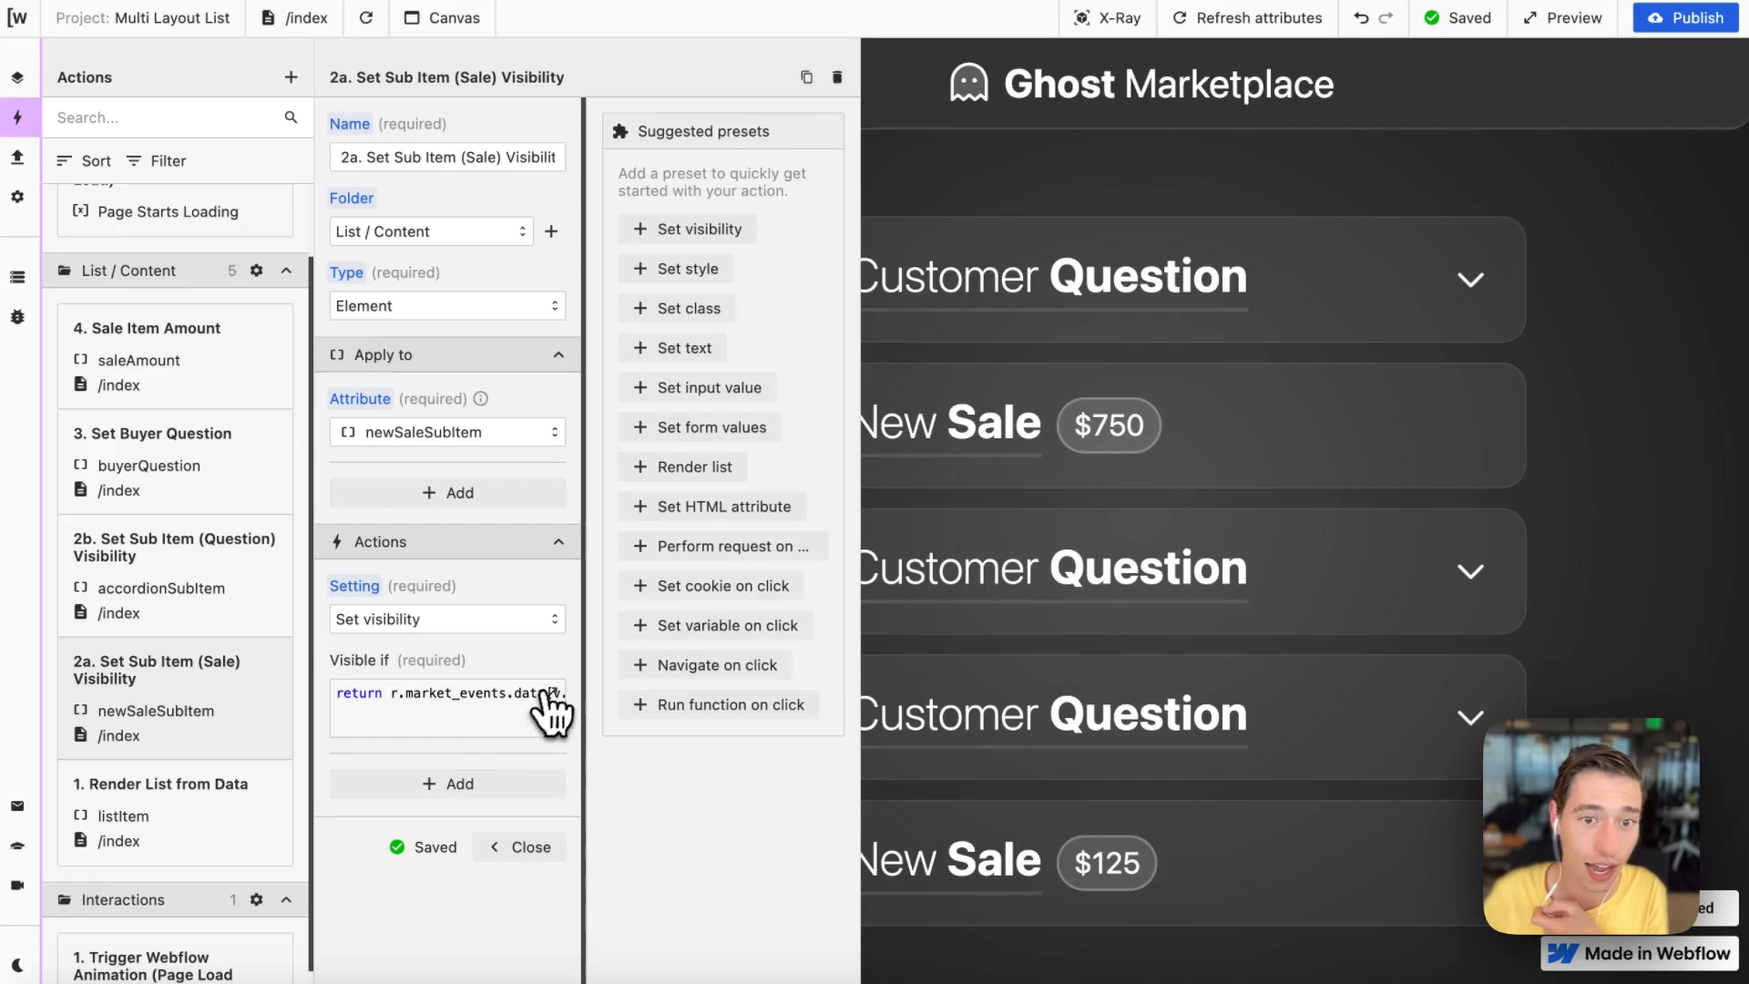
{"action": "left_click", "coordinate": [551, 697]}
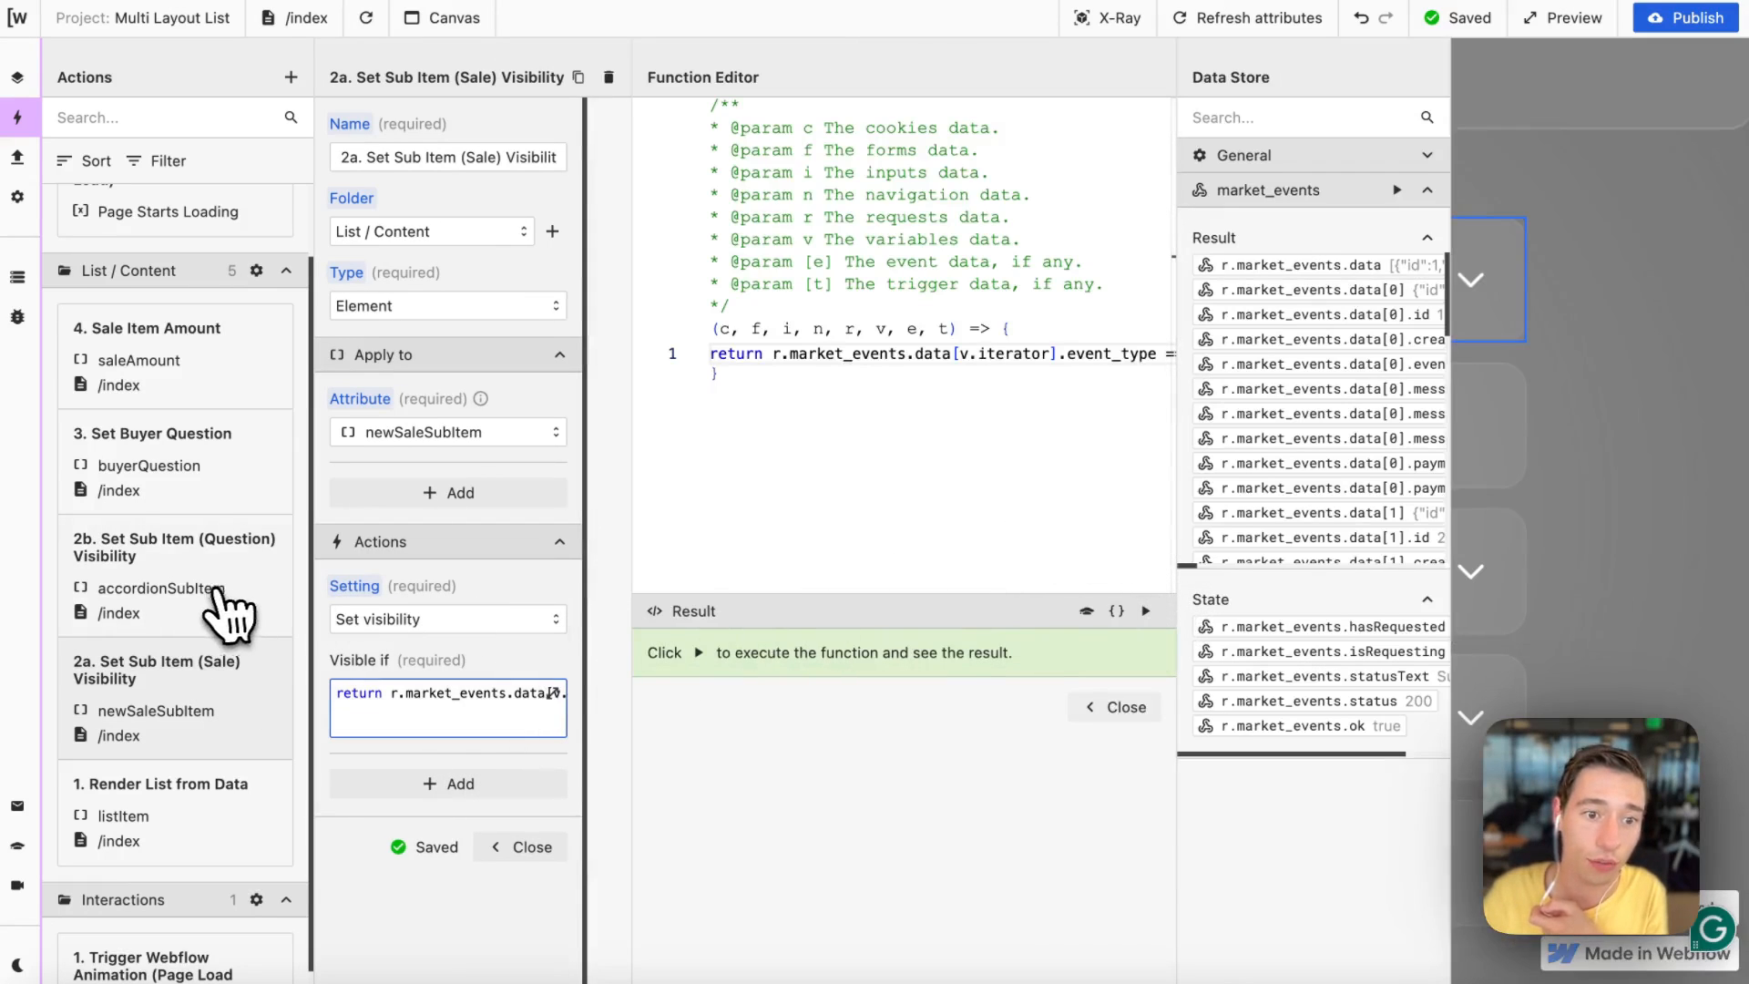
{"action": "left_click", "coordinate": [1146, 612]}
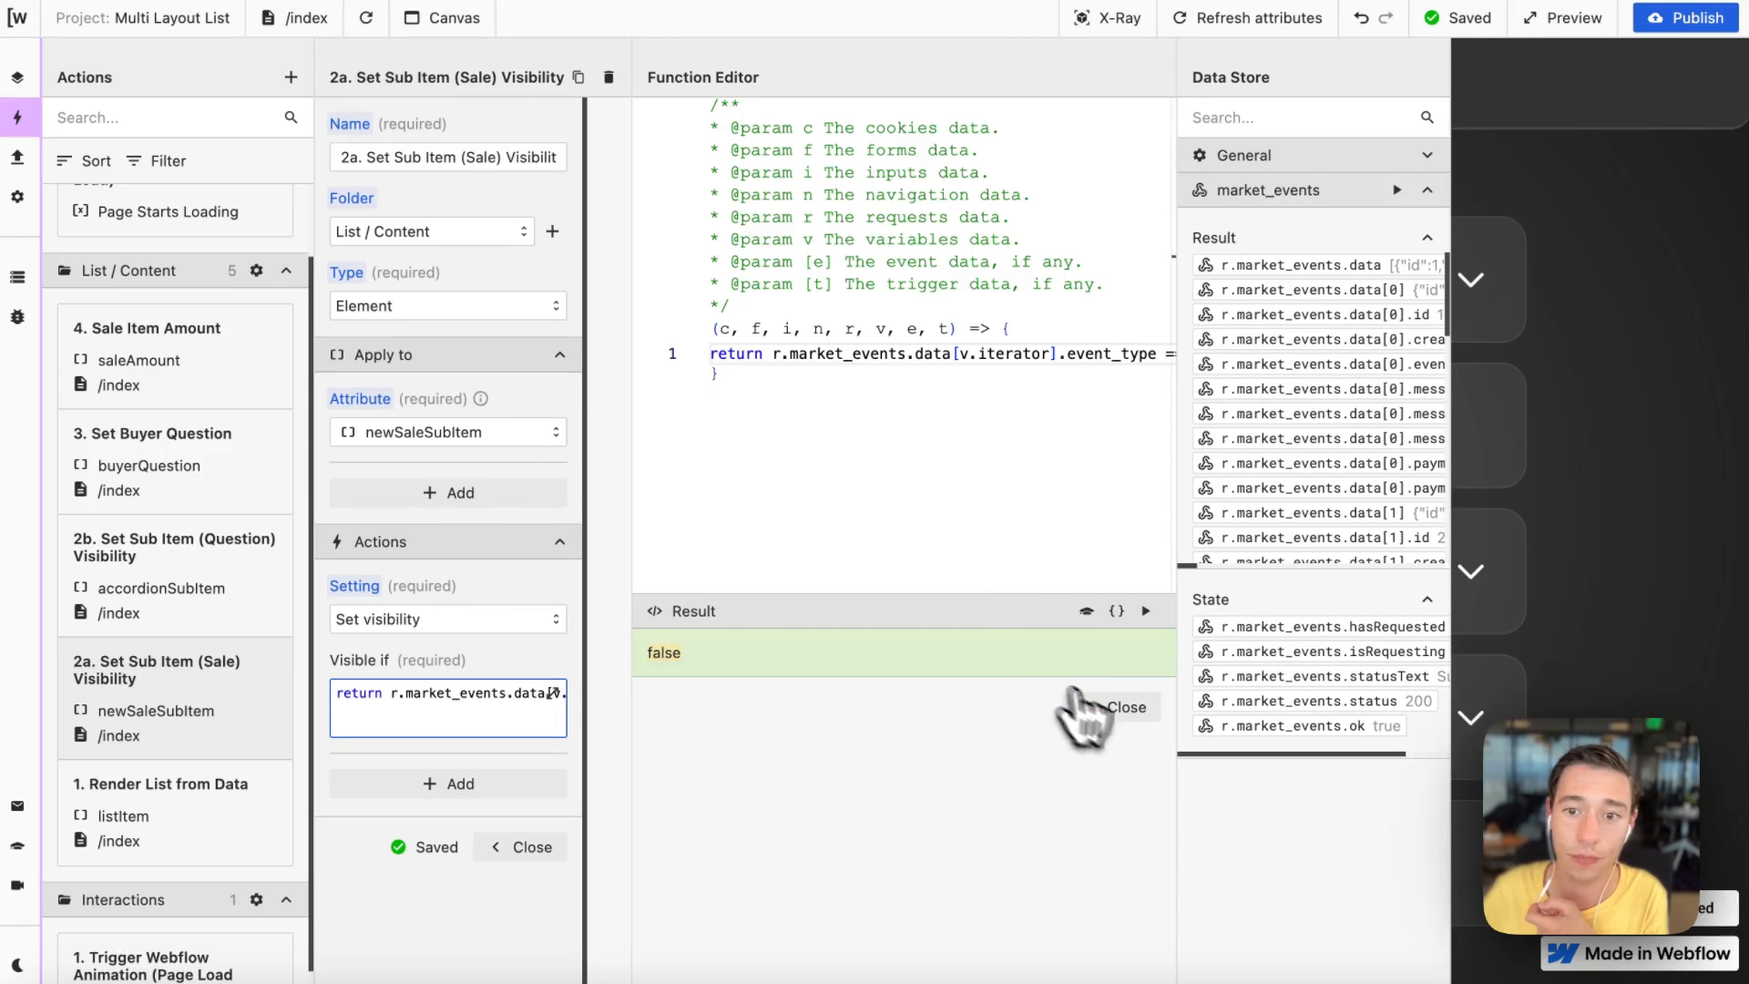
{"action": "left_click", "coordinate": [1098, 710]}
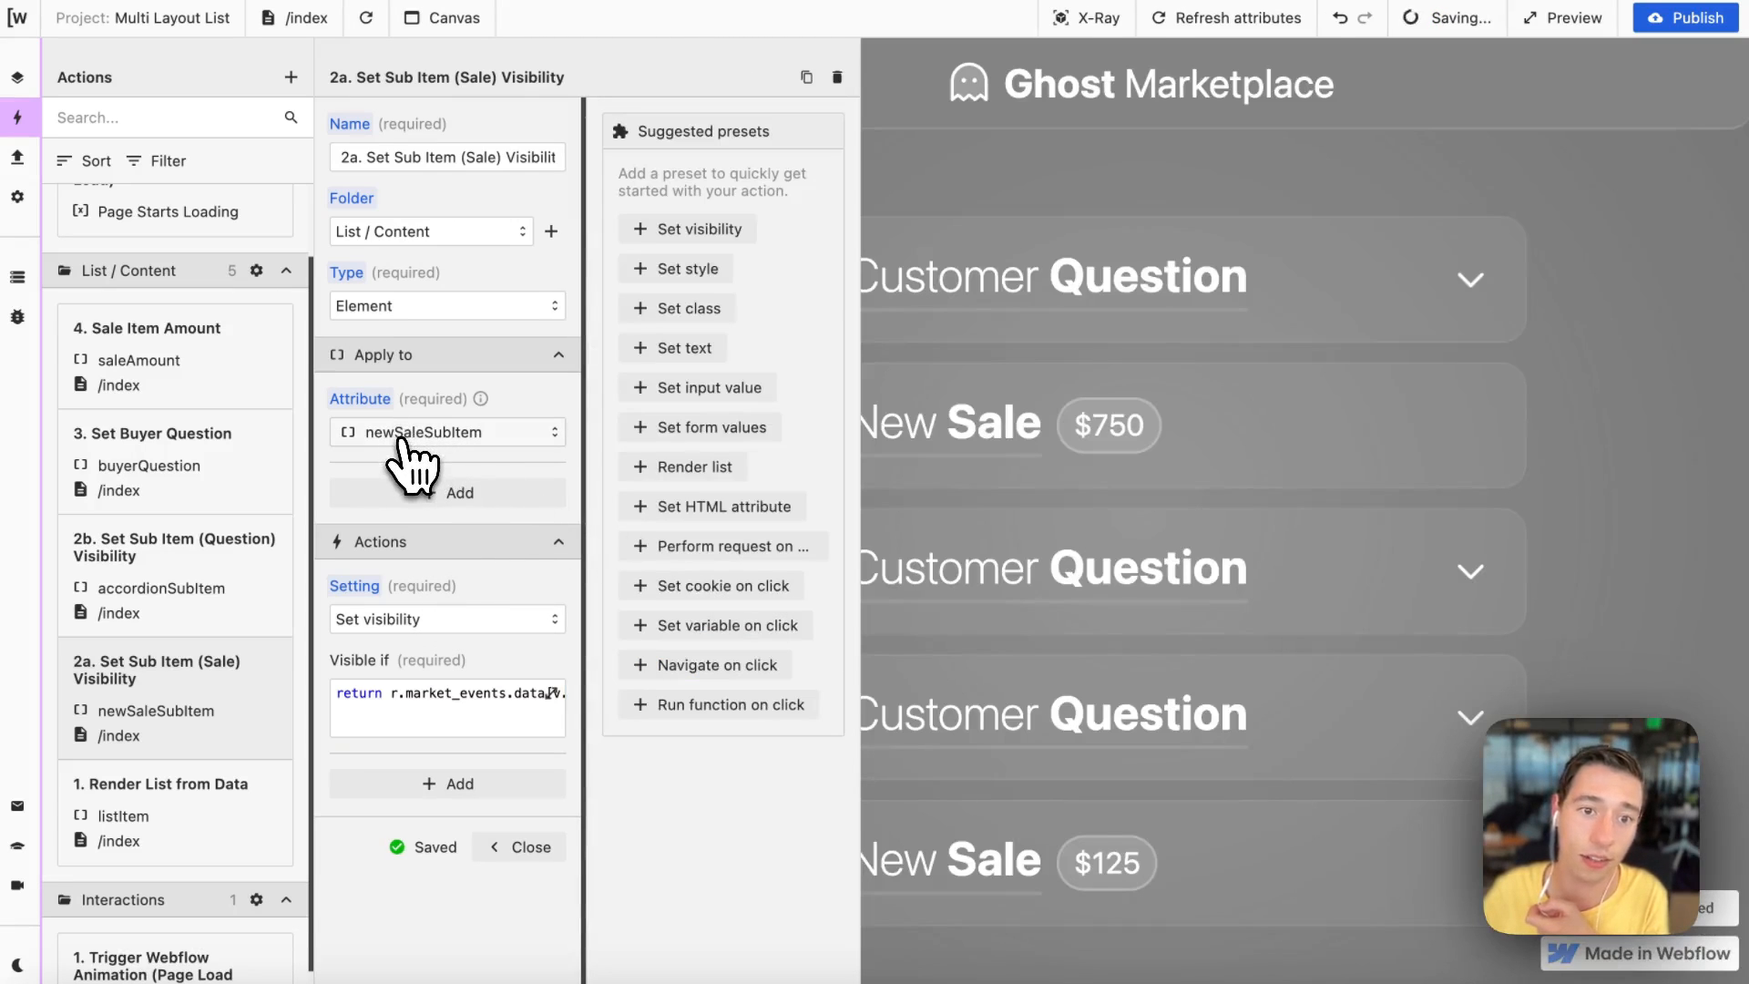
Step: Switch to Webflow, select the New Sale layout item, and open its wized custom attribute newSaleSubItem
{"action": "mouse_move", "coordinate": [13, 227]}
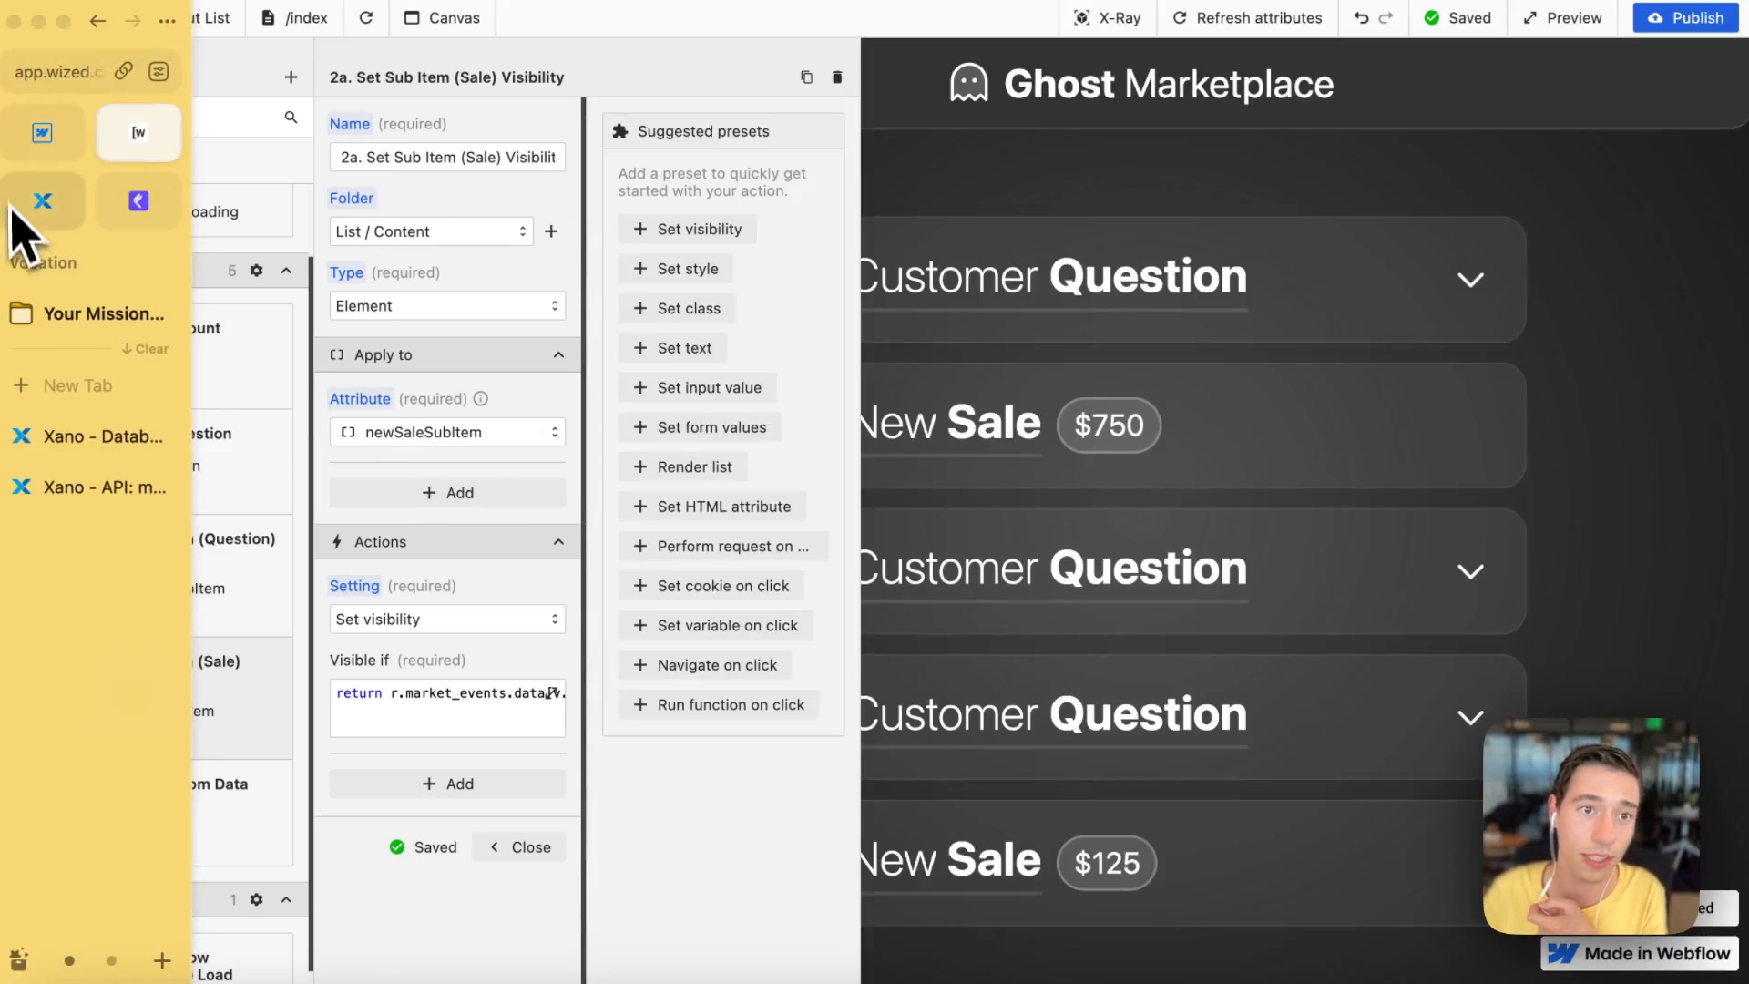
{"action": "left_click", "coordinate": [42, 137]}
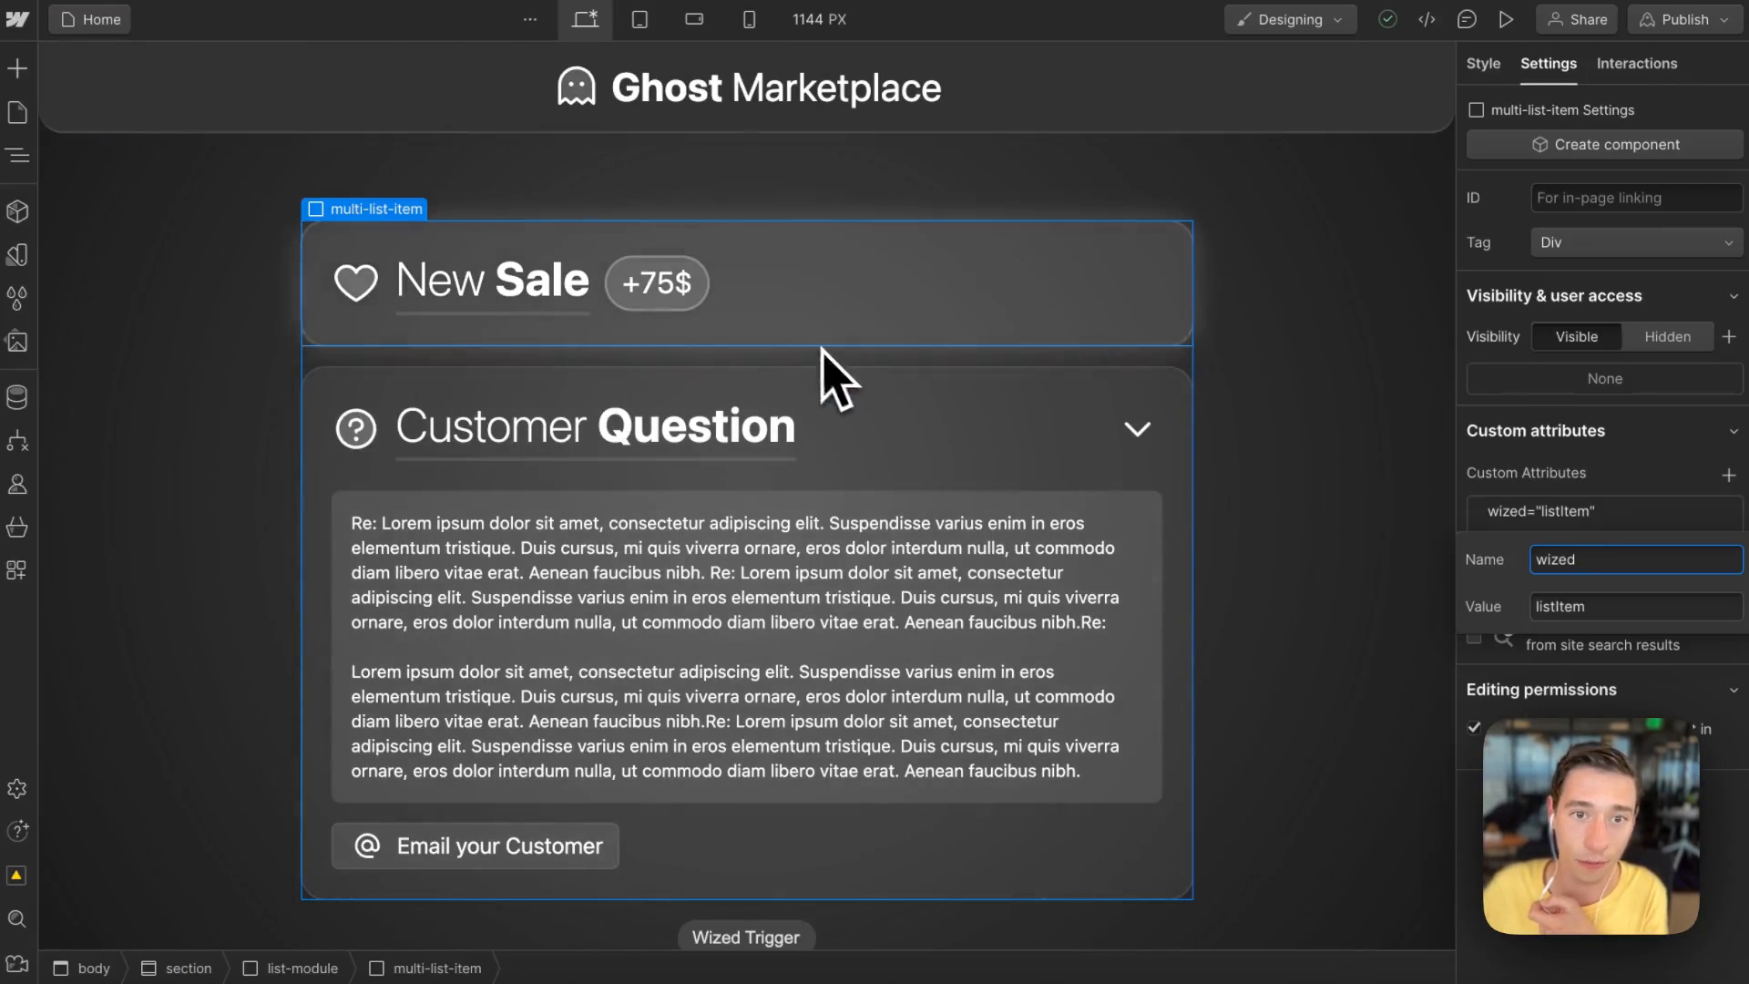
{"action": "left_click", "coordinate": [584, 333]}
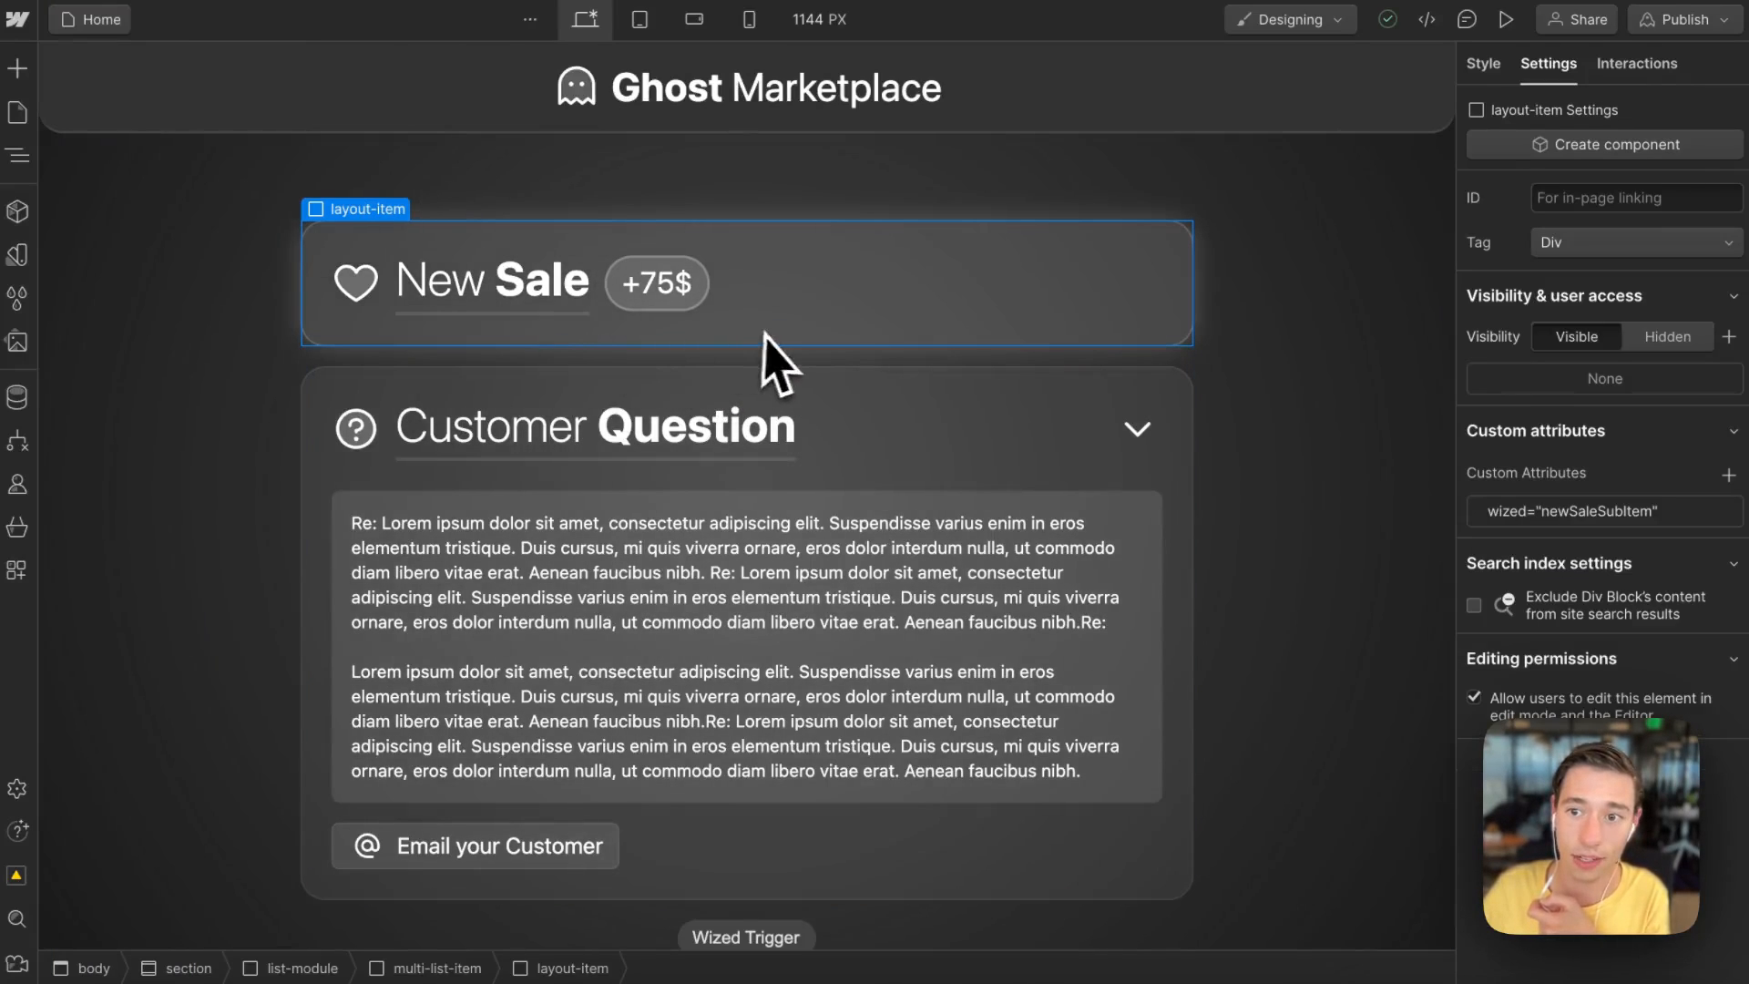
{"action": "left_click", "coordinate": [1667, 510]}
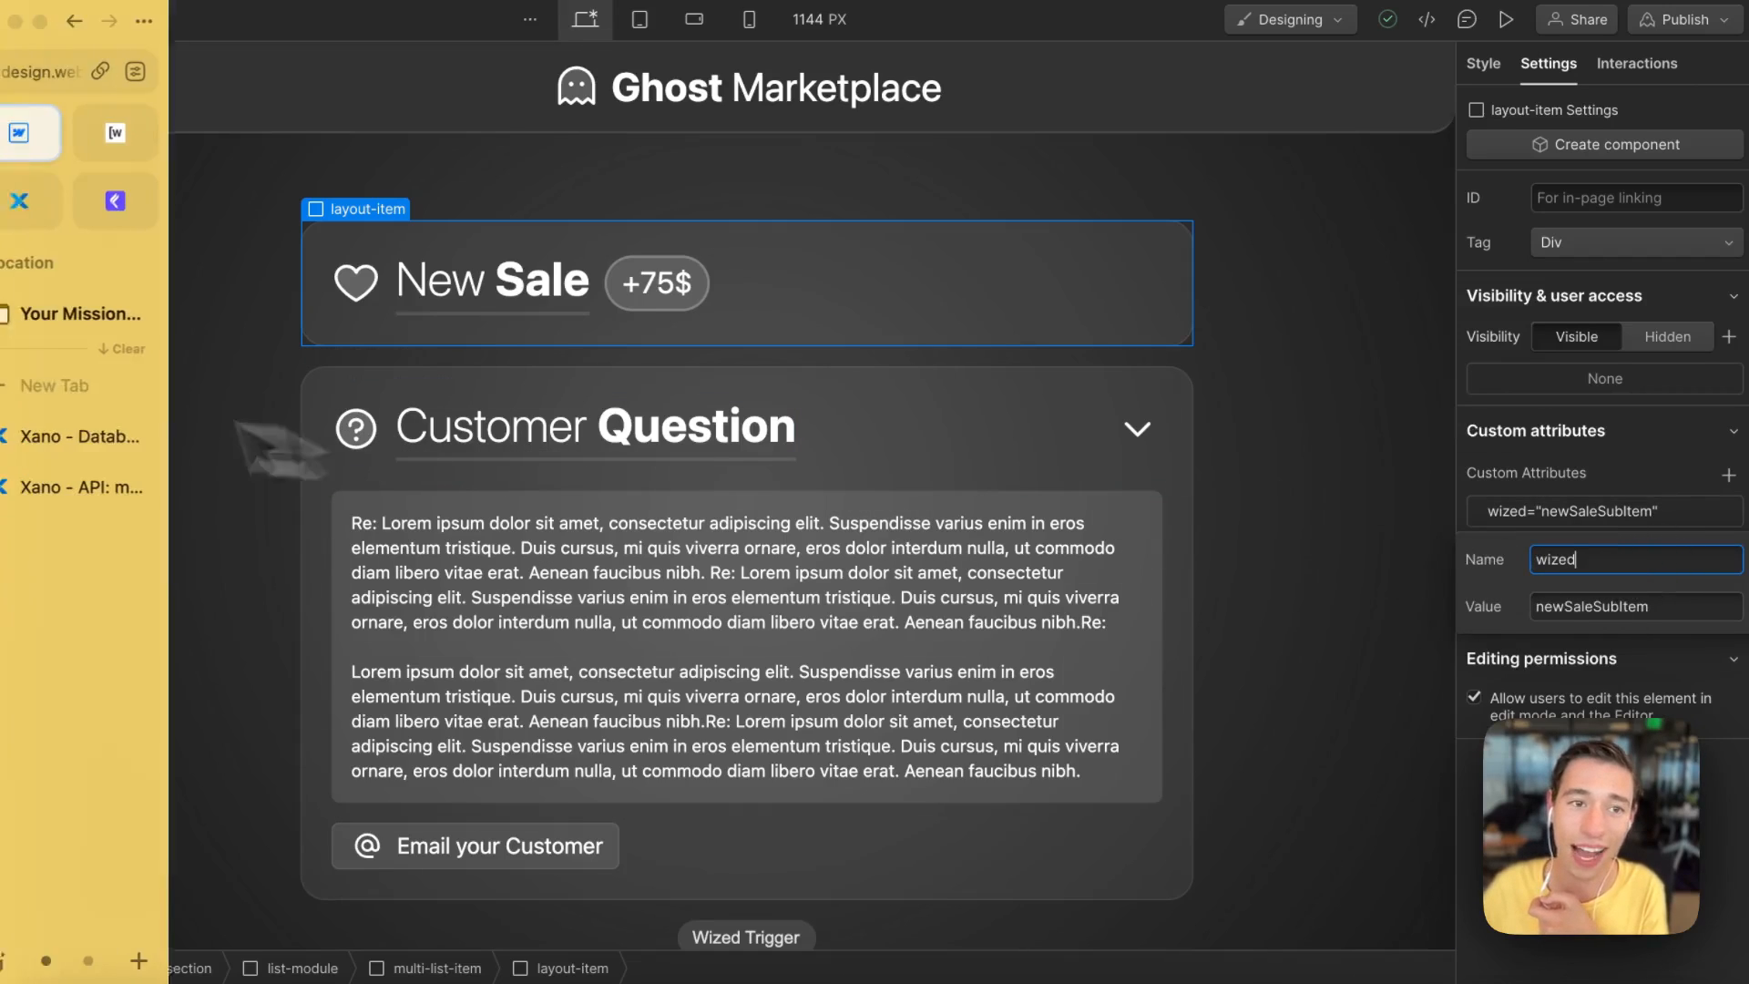
Step: Back in Wized, replace the sale sub item visibility expression with return true and close the action
{"action": "left_click", "coordinate": [127, 138]}
{"action": "left_click", "coordinate": [546, 697]}
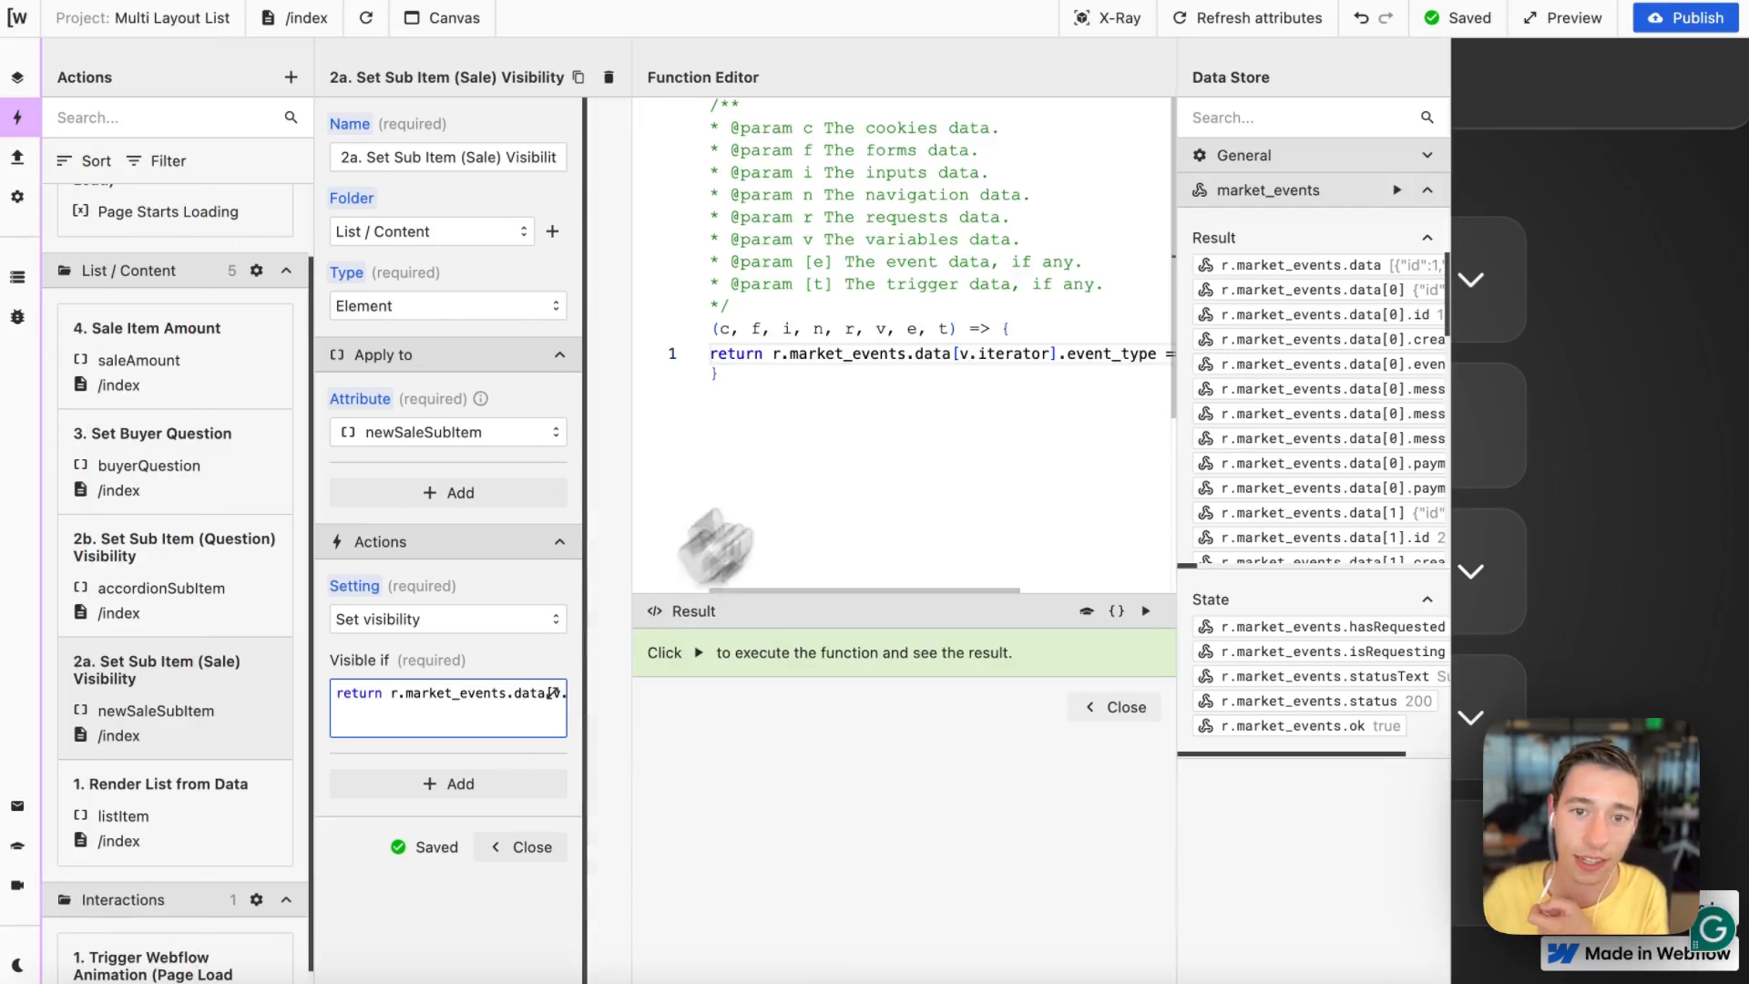
{"action": "left_click_drag", "start_coordinate": [772, 354], "coordinate": [1618, 321]}
{"action": "key", "text": "ctrl+c"}
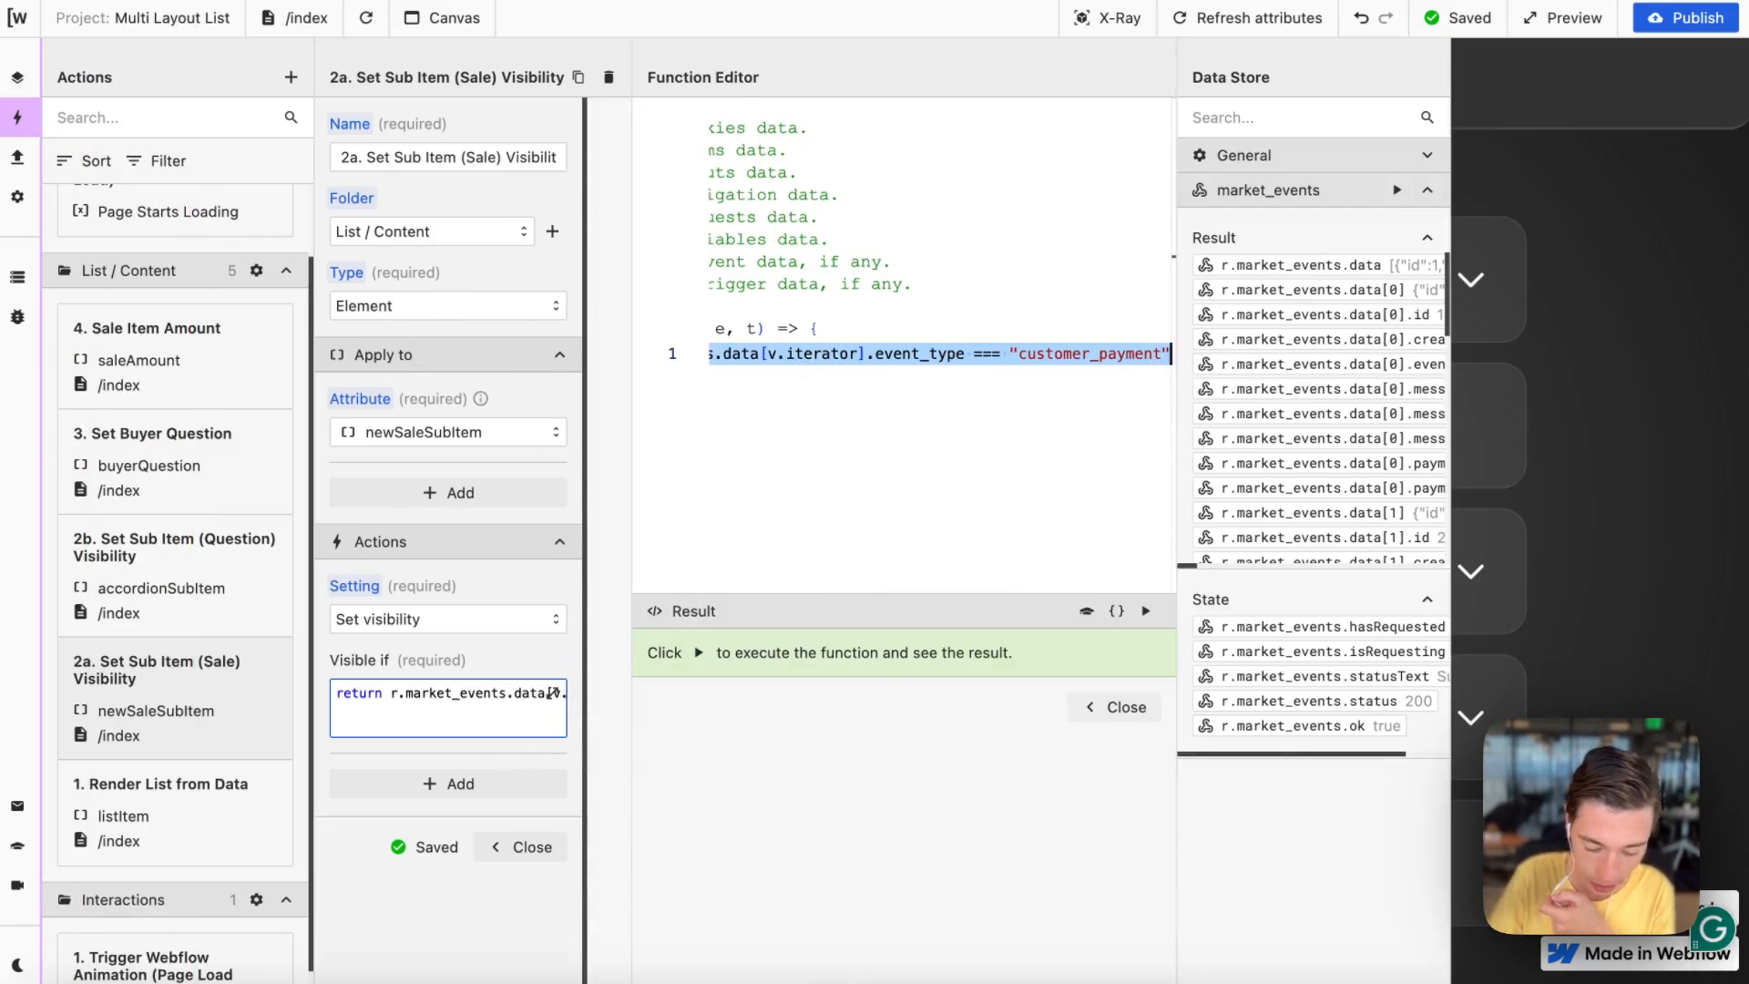
{"action": "key", "text": "BackSpace"}
{"action": "type", "text": "true"}
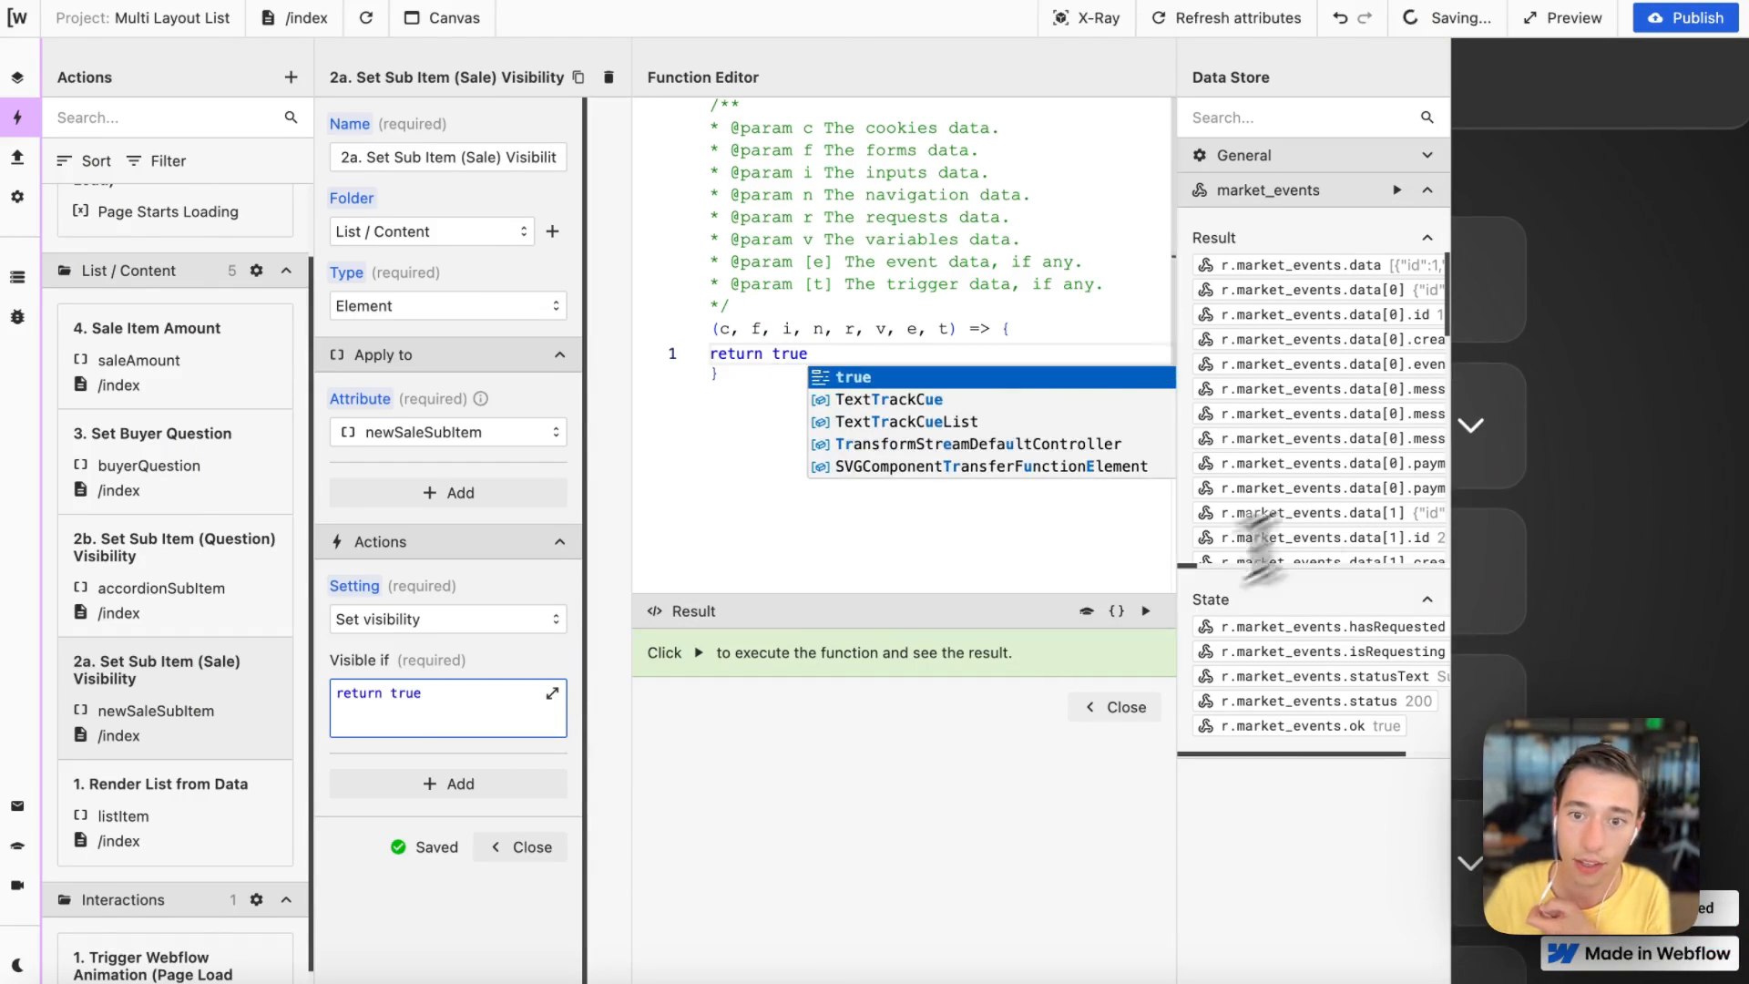
{"action": "left_click", "coordinate": [1127, 709]}
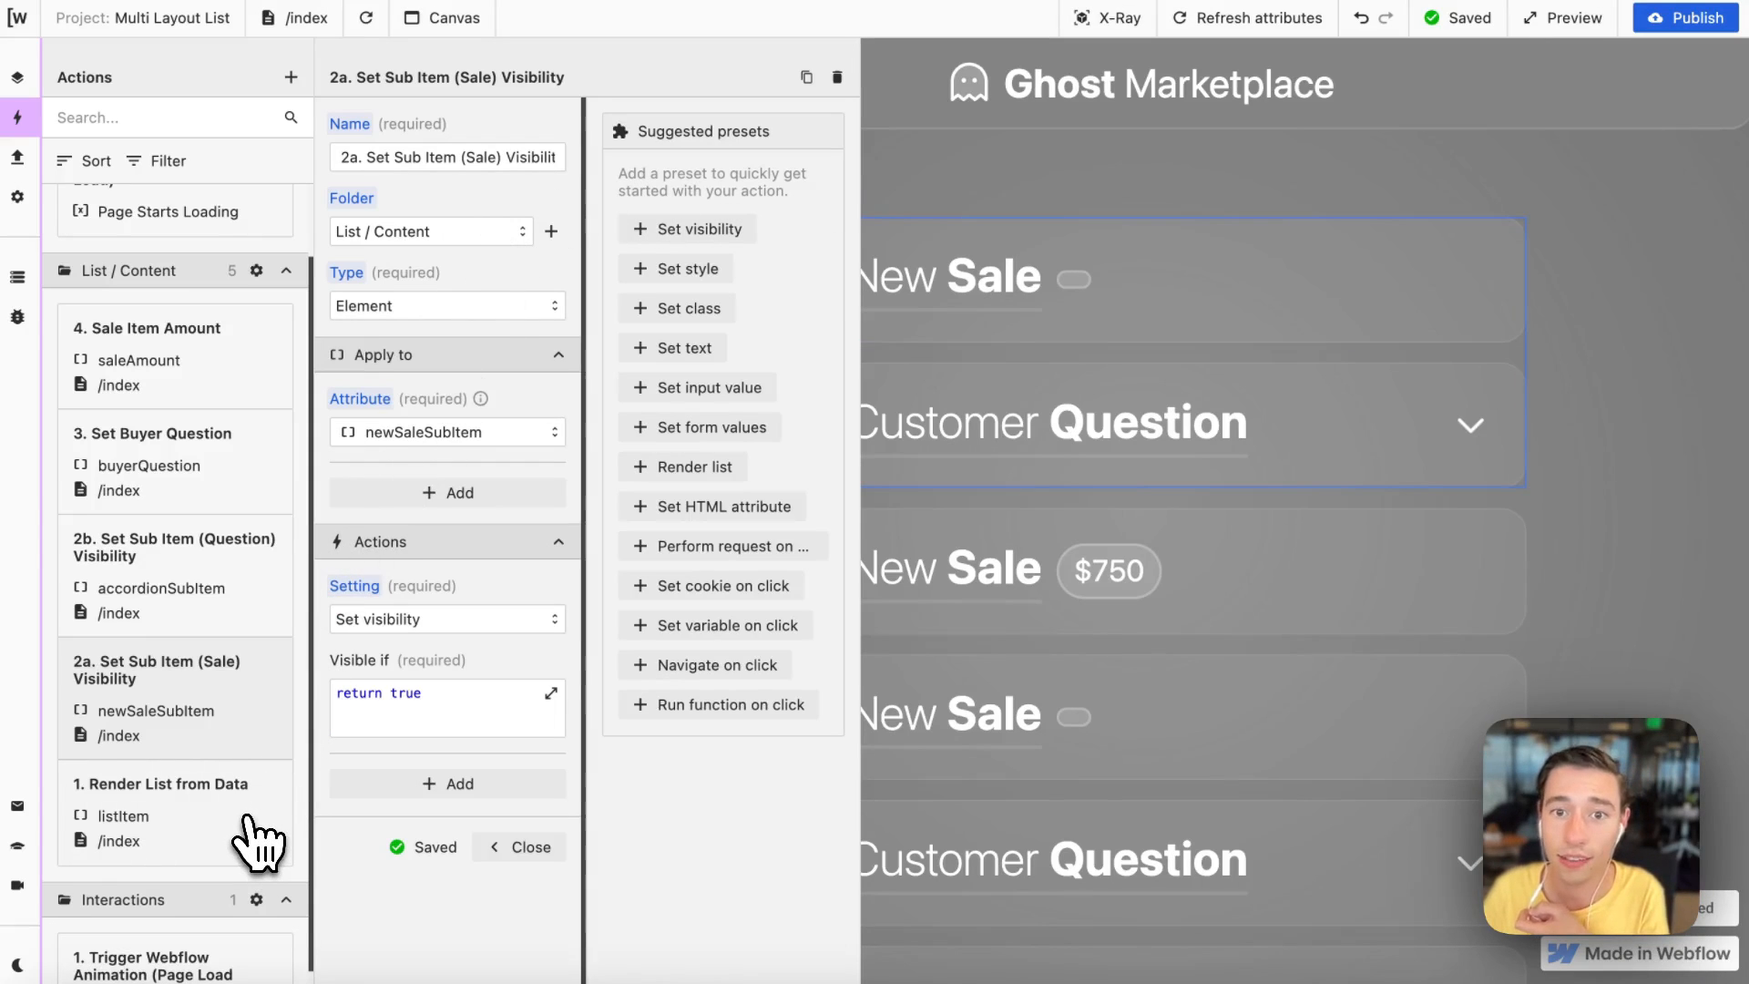
{"action": "left_click", "coordinate": [520, 846]}
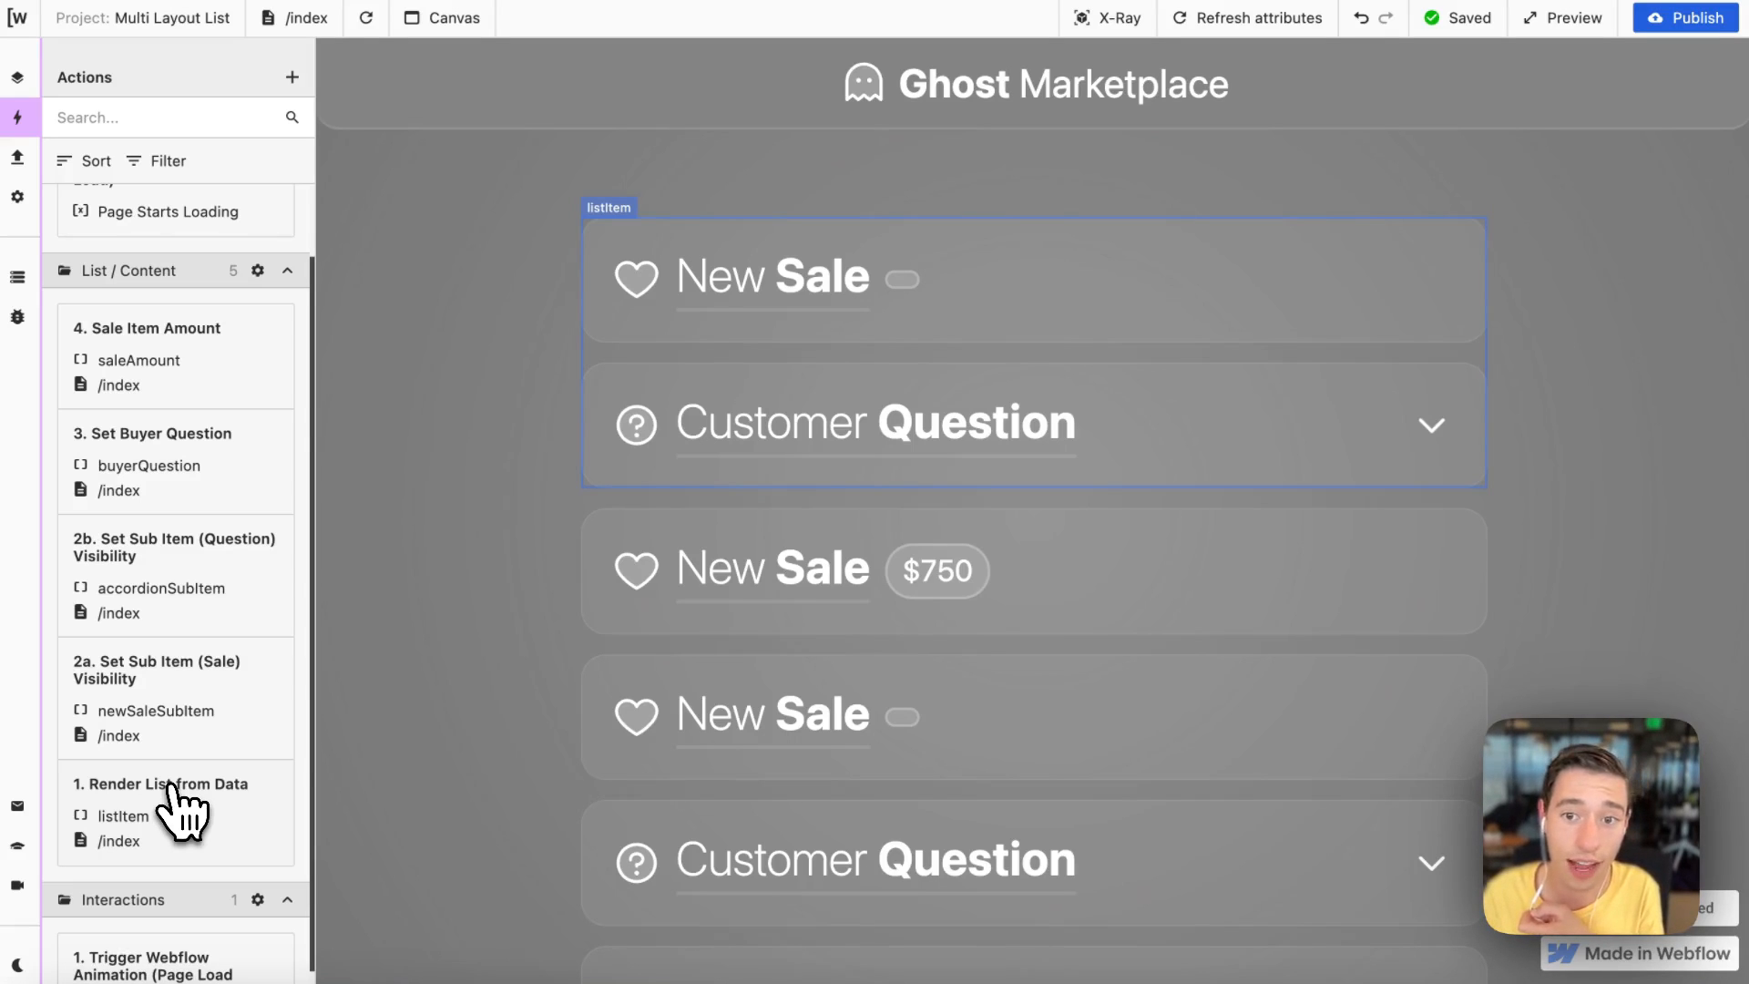
Step: Expand the Customer Question item under the first New Sale entry, scroll through it, and collapse it
{"action": "left_click", "coordinate": [1375, 429]}
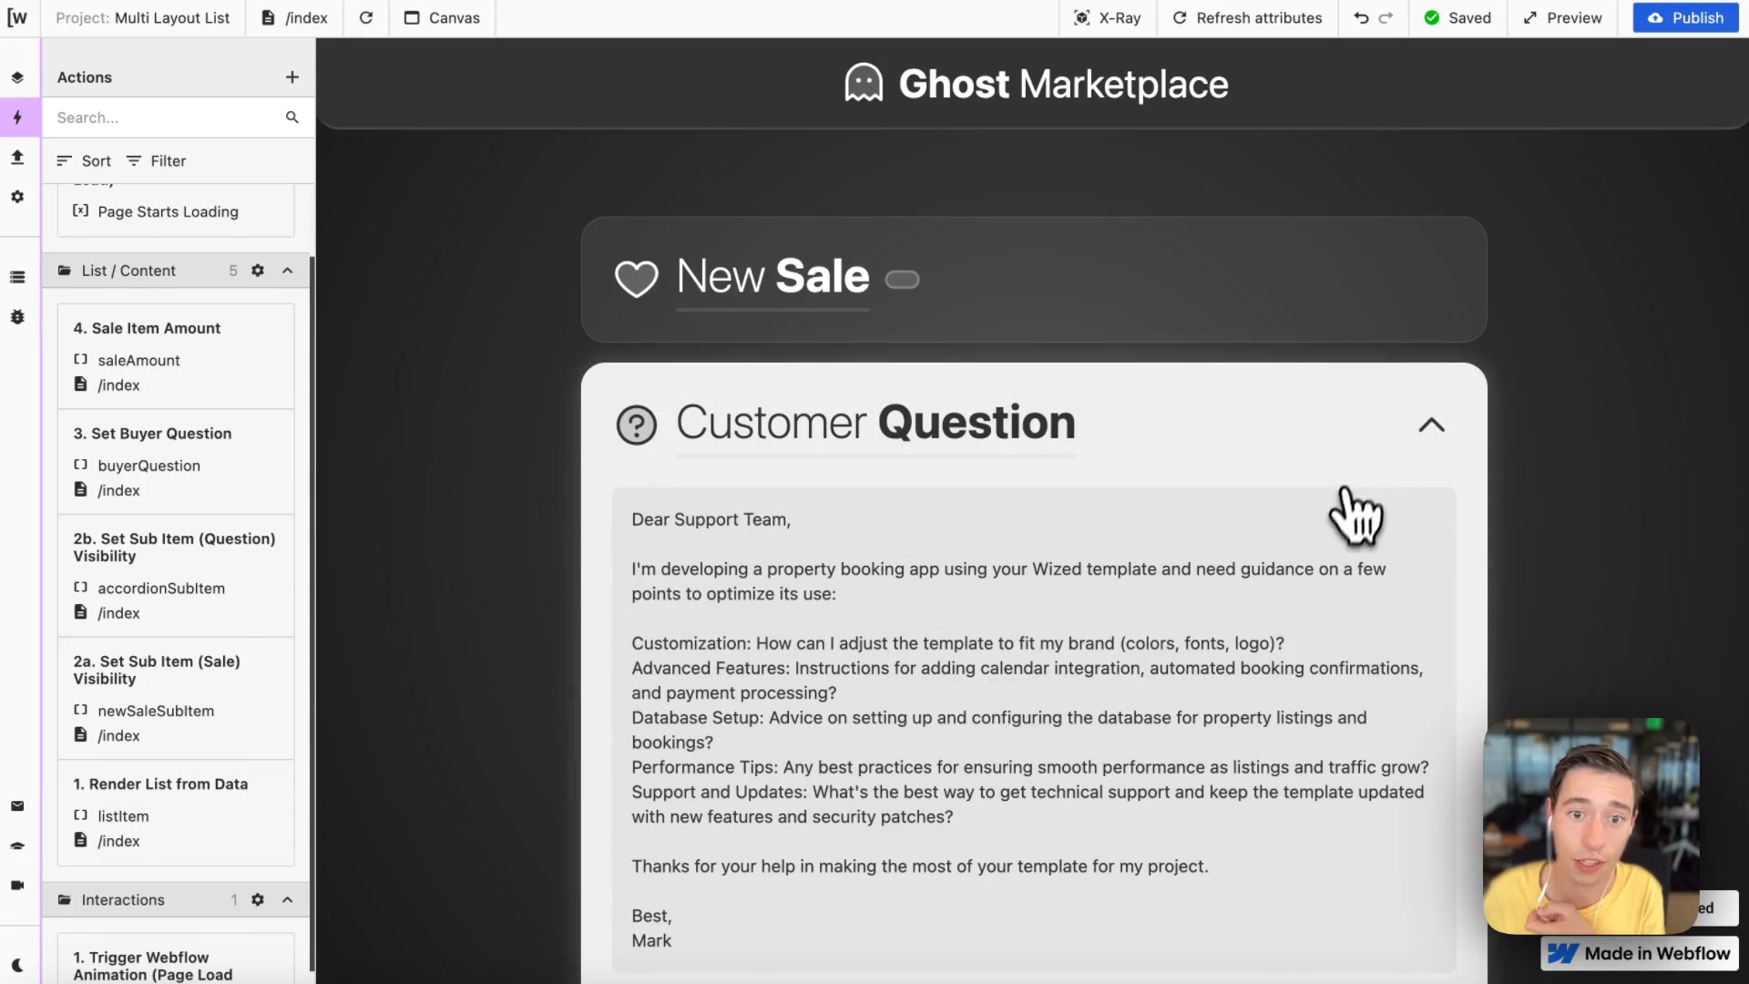
{"action": "scroll", "coordinate": [1340, 520], "scroll_direction": "down", "scroll_amount": 2}
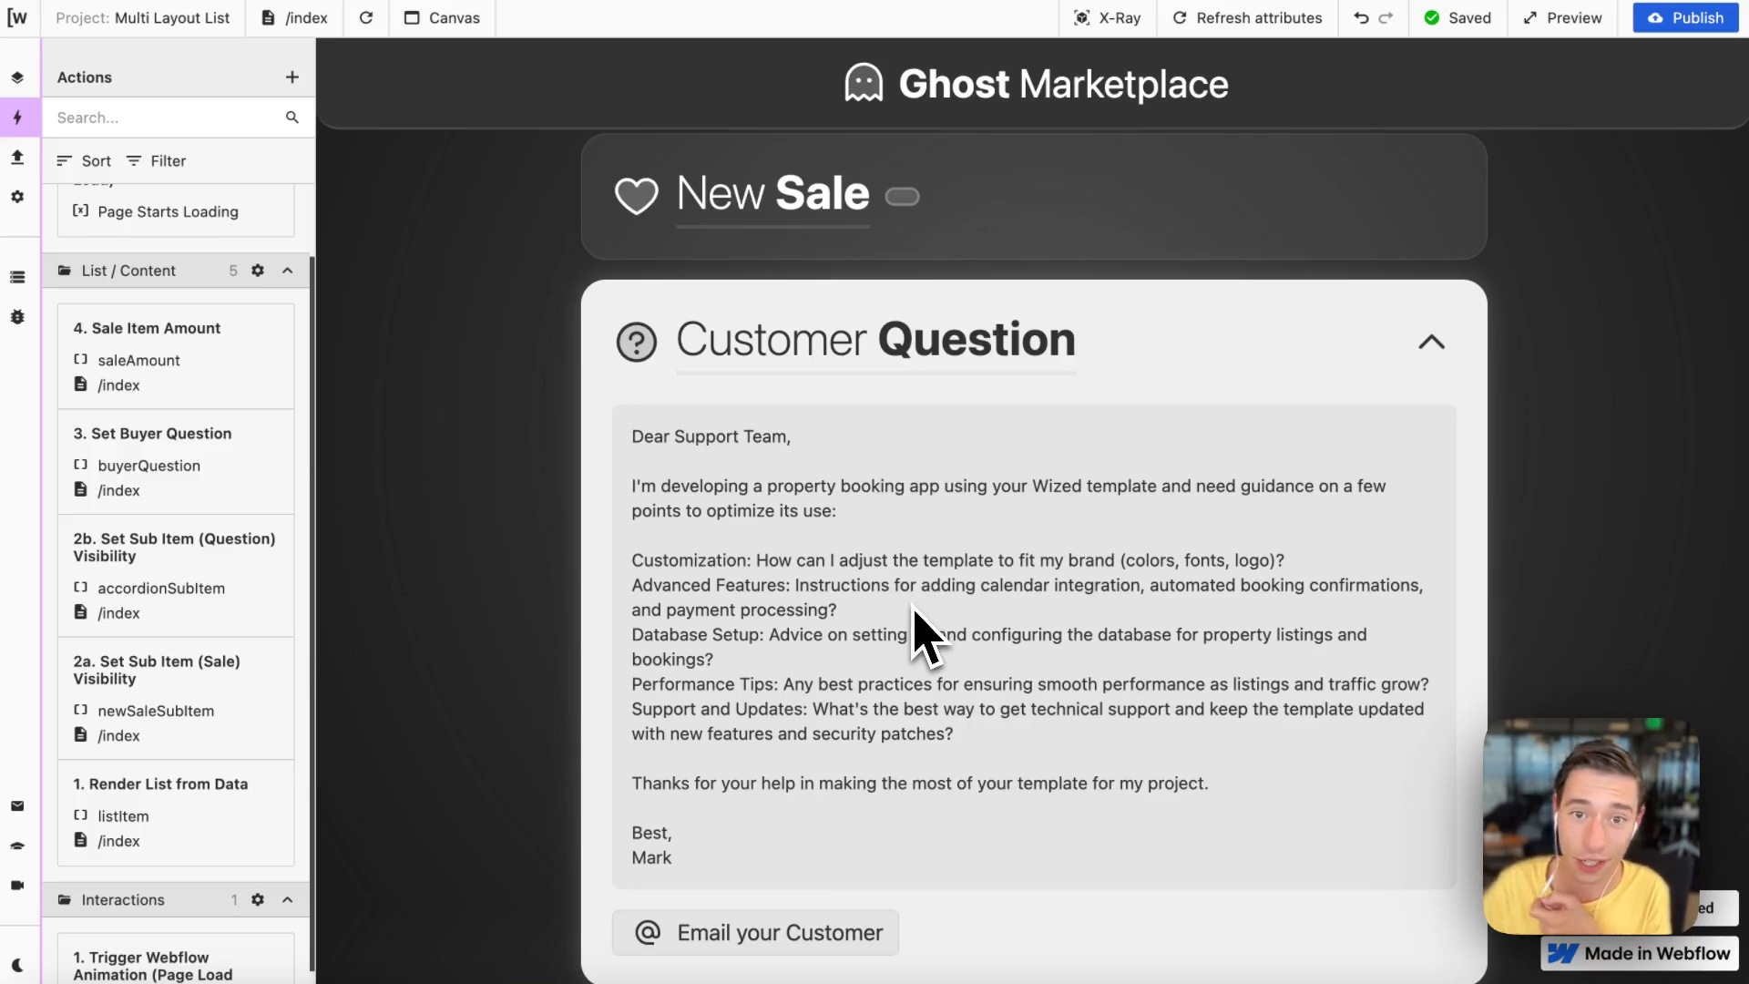
{"action": "left_click", "coordinate": [1129, 360]}
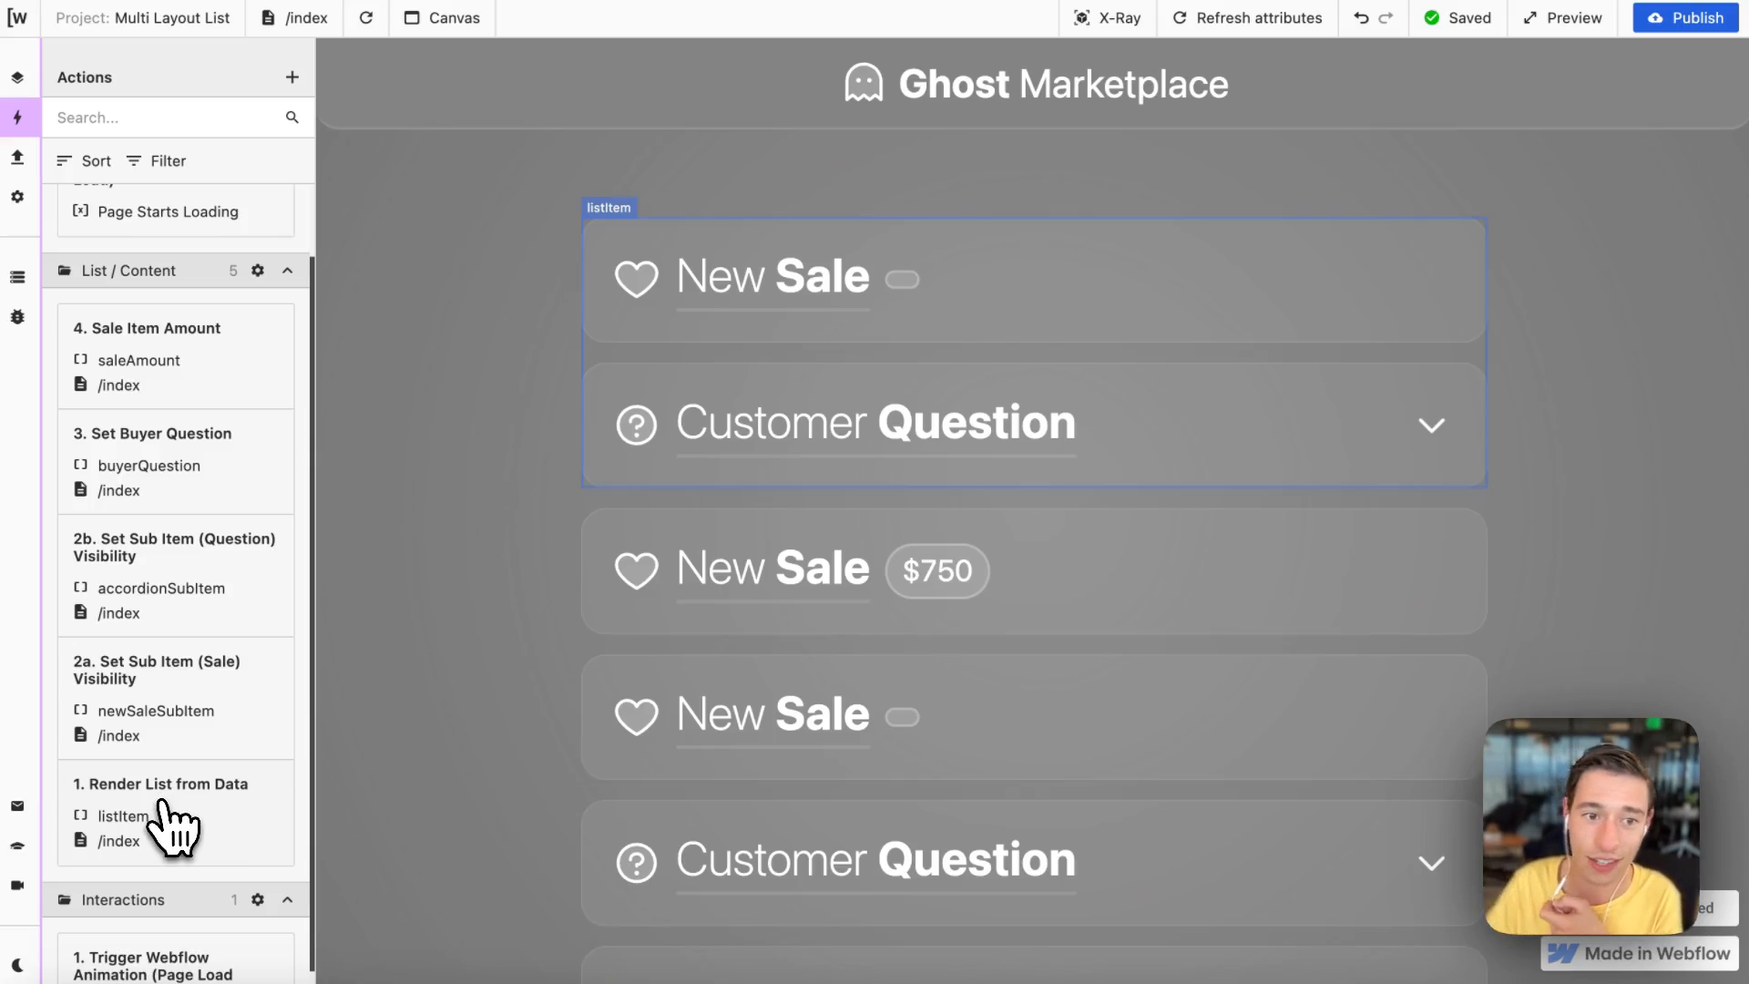
Step: Reopen the sale visibility condition and paste back the original customer_payment comparison in place of true
{"action": "left_click", "coordinate": [164, 713]}
{"action": "left_click", "coordinate": [451, 712]}
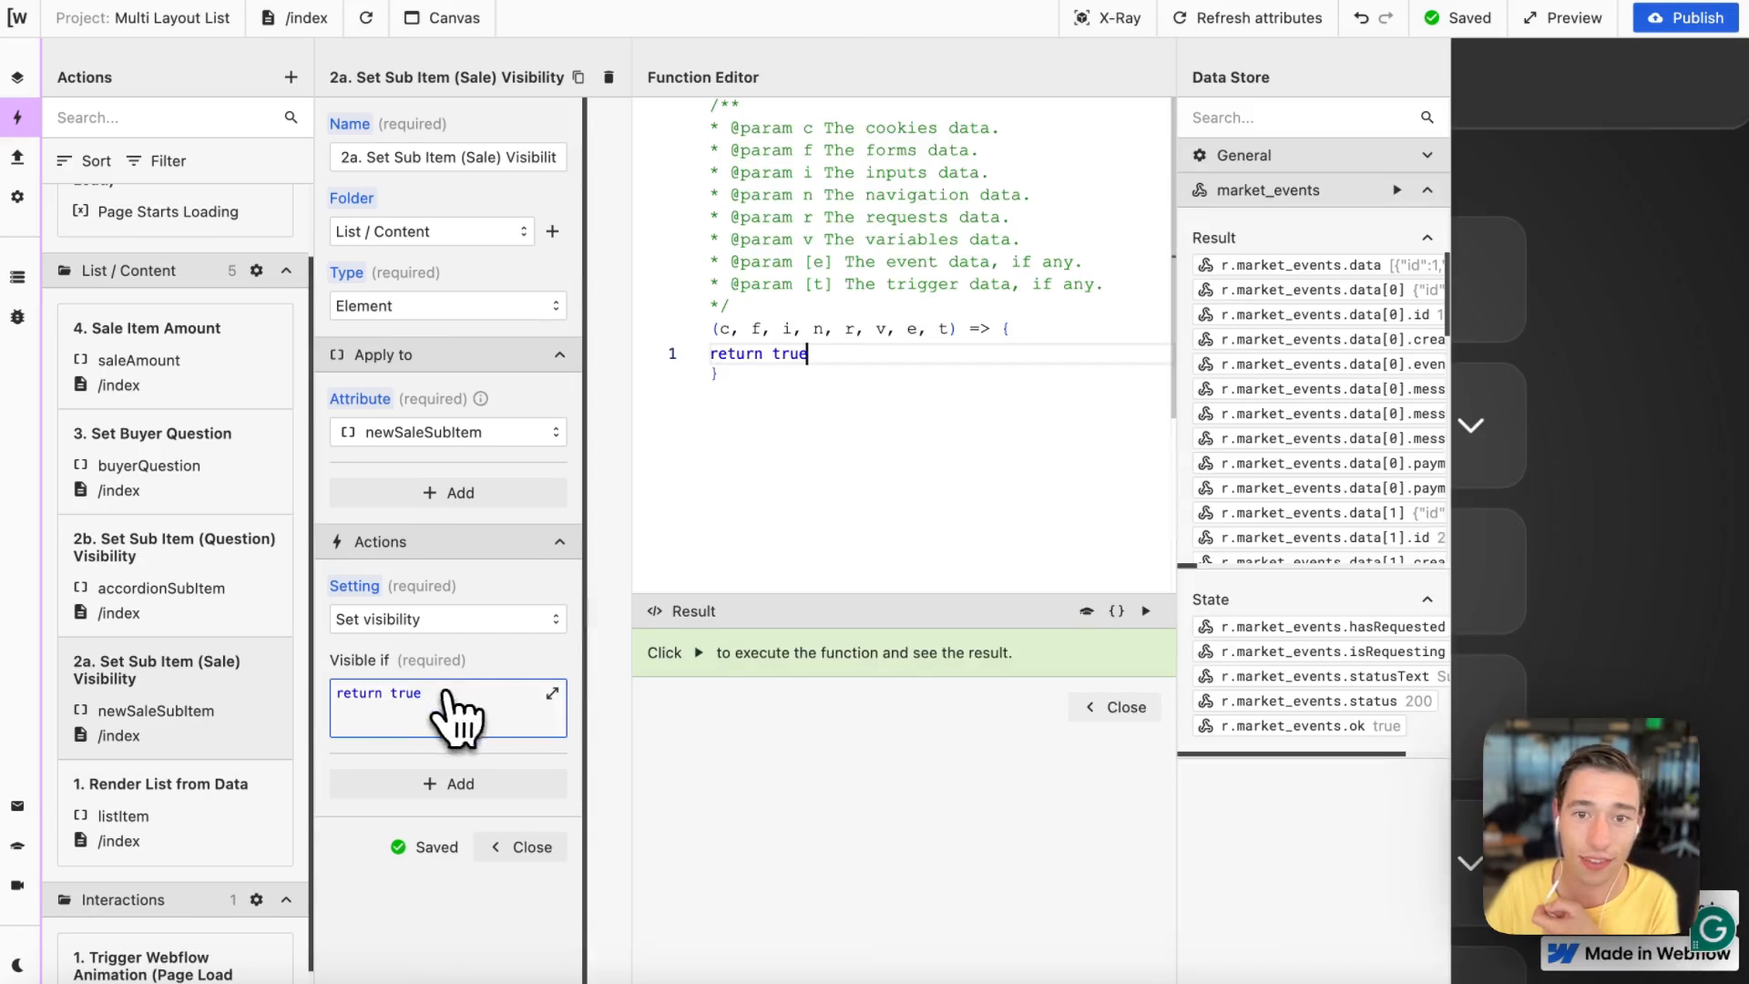
{"action": "left_click_drag", "start_coordinate": [774, 356], "coordinate": [957, 358]}
{"action": "key", "text": "BackSpace"}
{"action": "key", "text": "ctrl+v"}
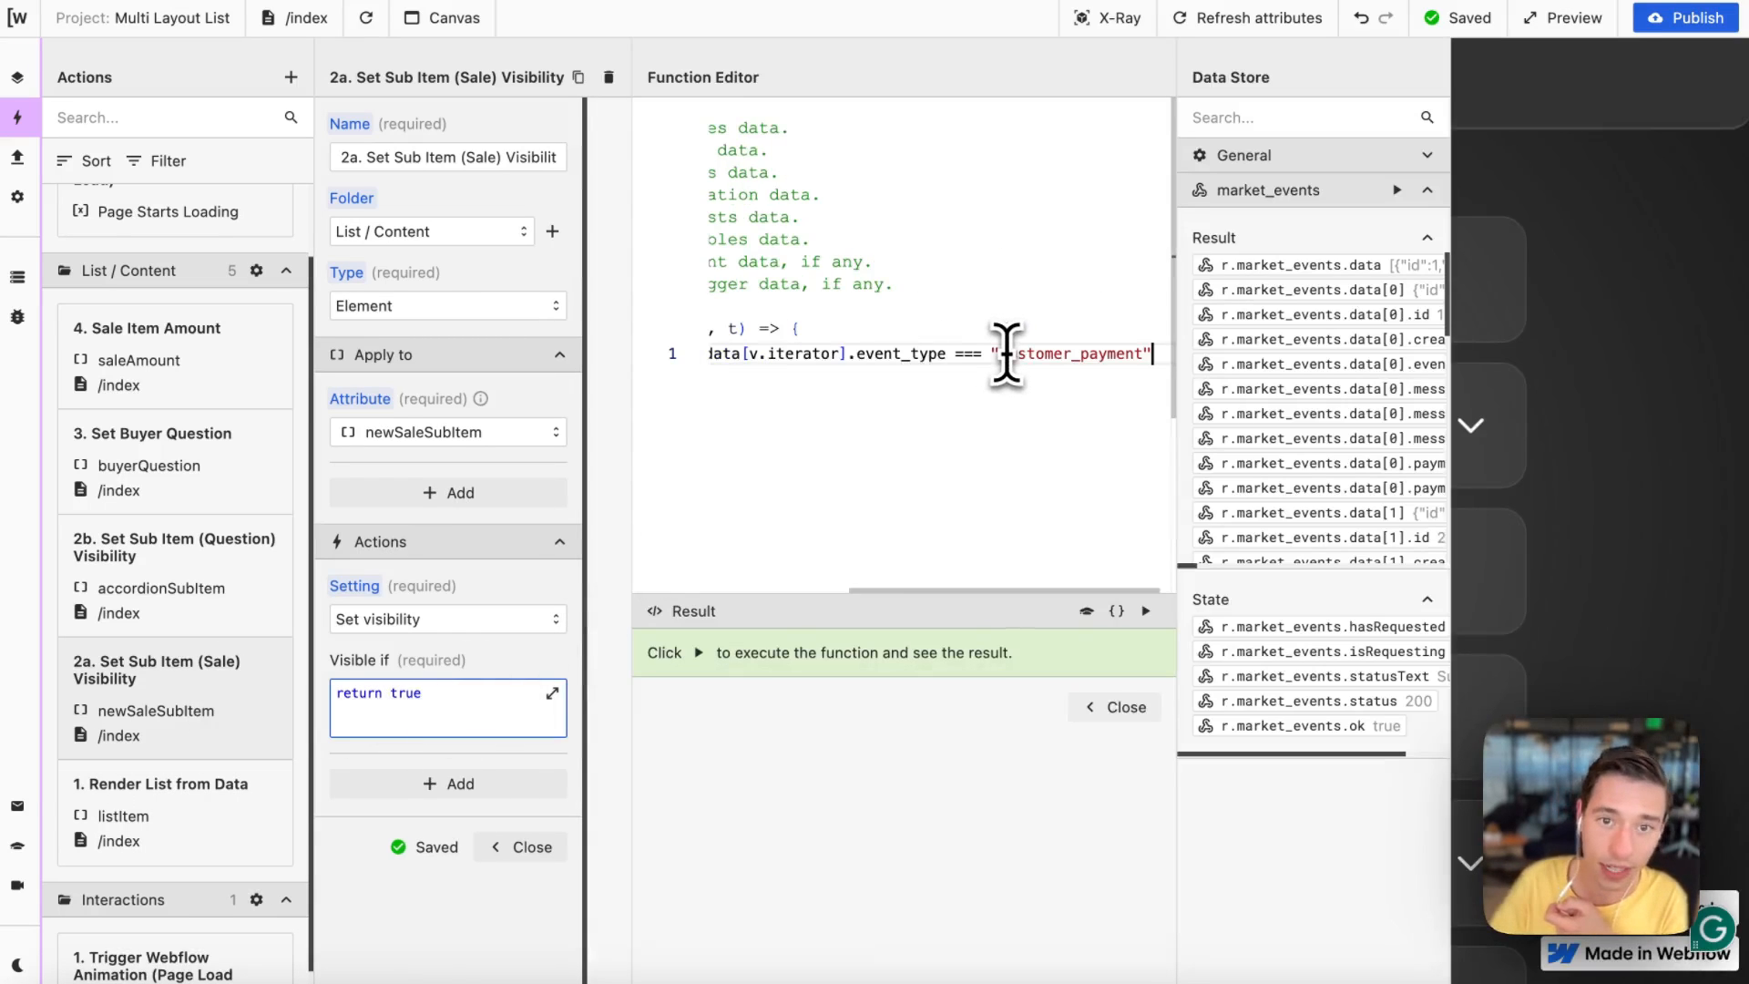
Step: Highlight r.market_events.data and v.iterator in the sale visibility expression while comparing with the data store
{"action": "scroll", "coordinate": [1075, 392], "scroll_direction": "left", "scroll_amount": 3}
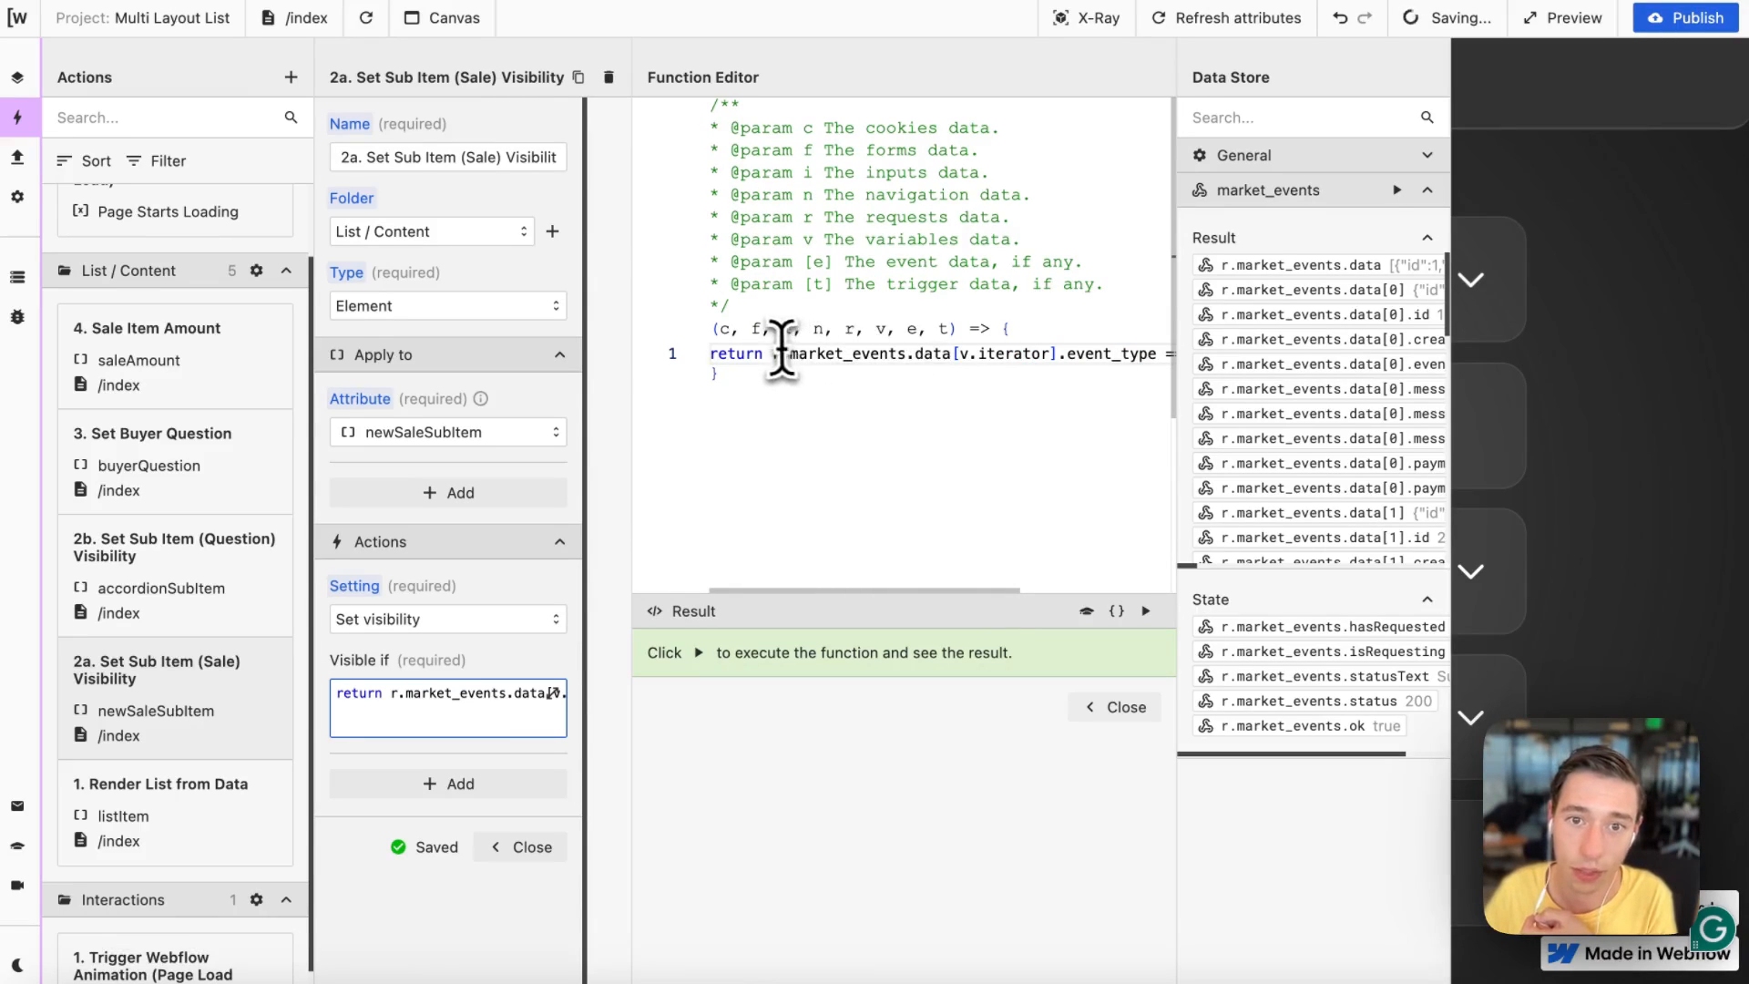
{"action": "left_click_drag", "start_coordinate": [775, 353], "coordinate": [914, 354]}
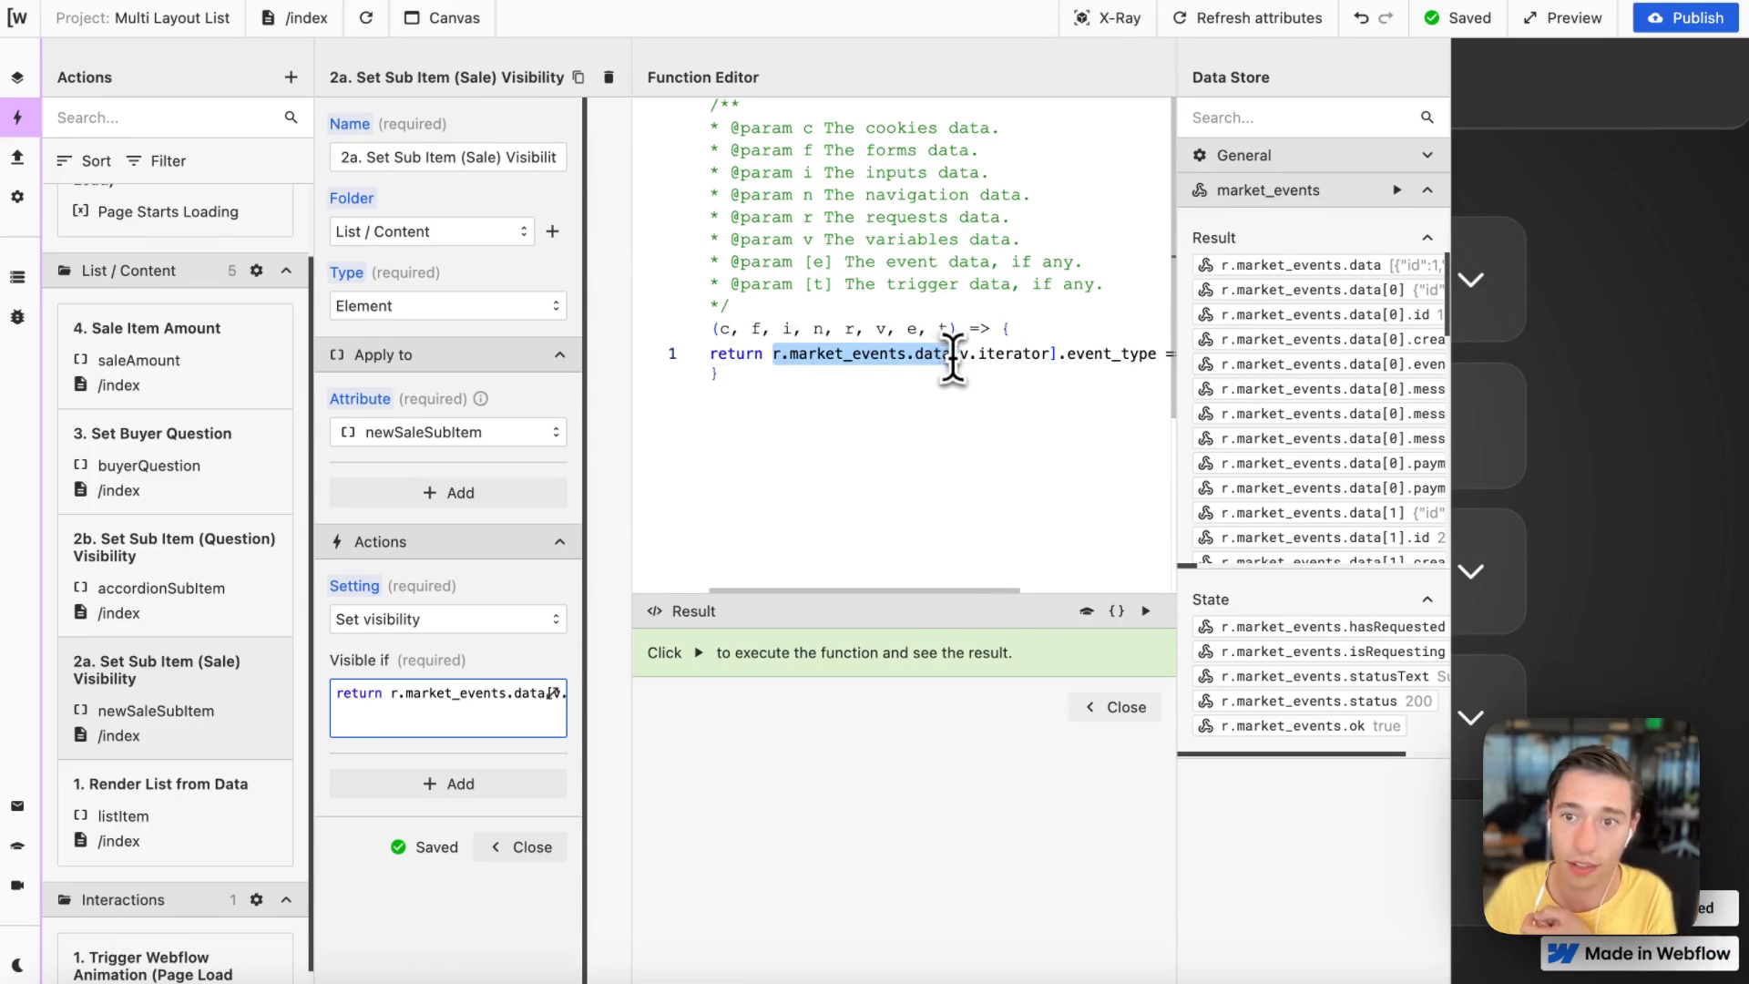
{"action": "scroll", "coordinate": [1431, 319], "scroll_direction": "right", "scroll_amount": 5}
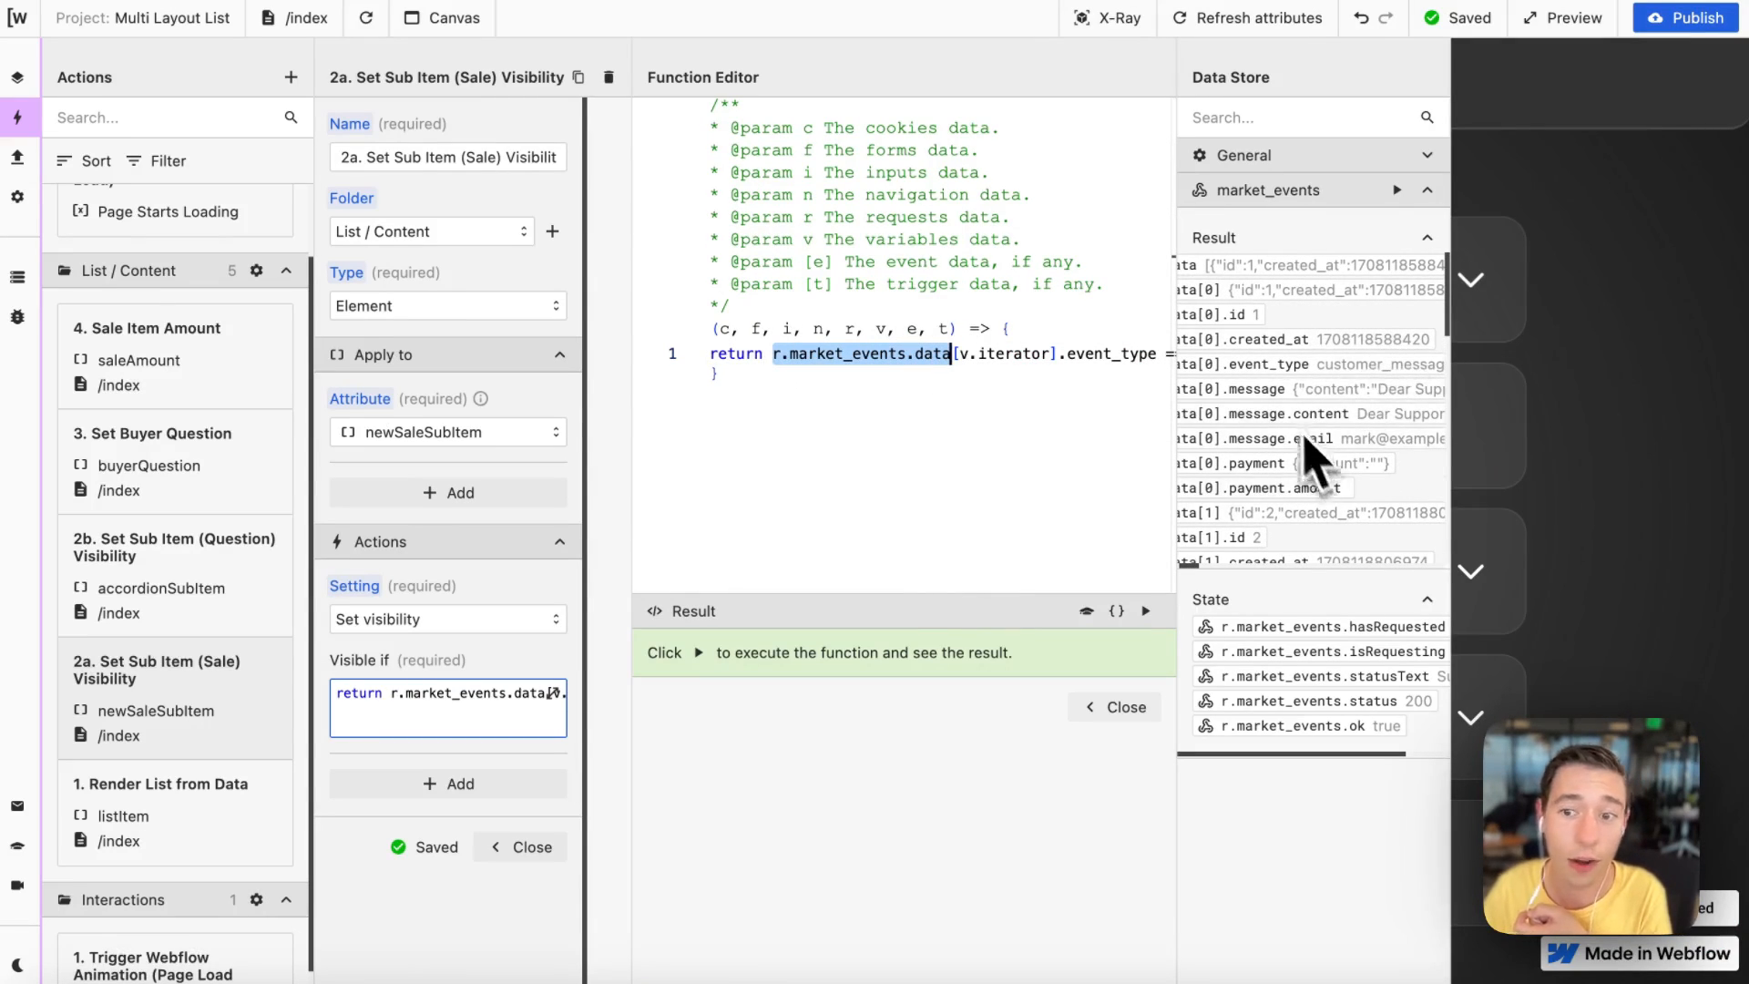
{"action": "scroll", "coordinate": [1047, 351], "scroll_direction": "right", "scroll_amount": 2}
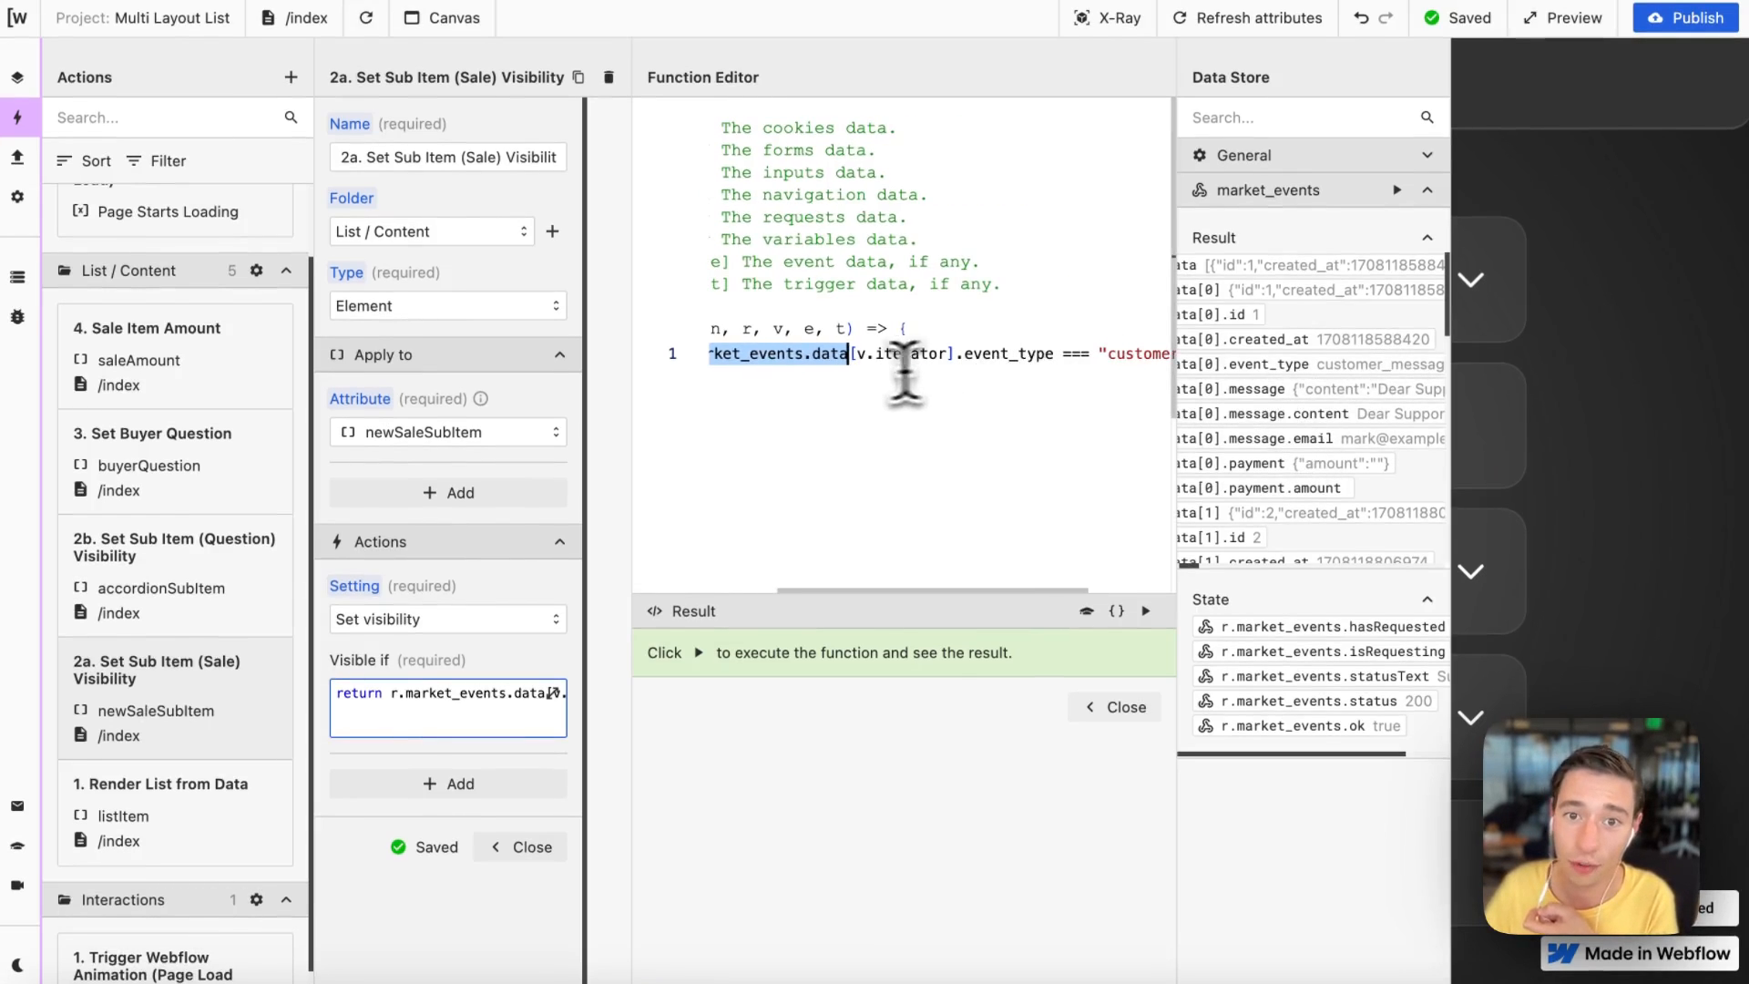
{"action": "left_click_drag", "start_coordinate": [931, 364], "coordinate": [869, 357]}
{"action": "key", "text": "super+z"}
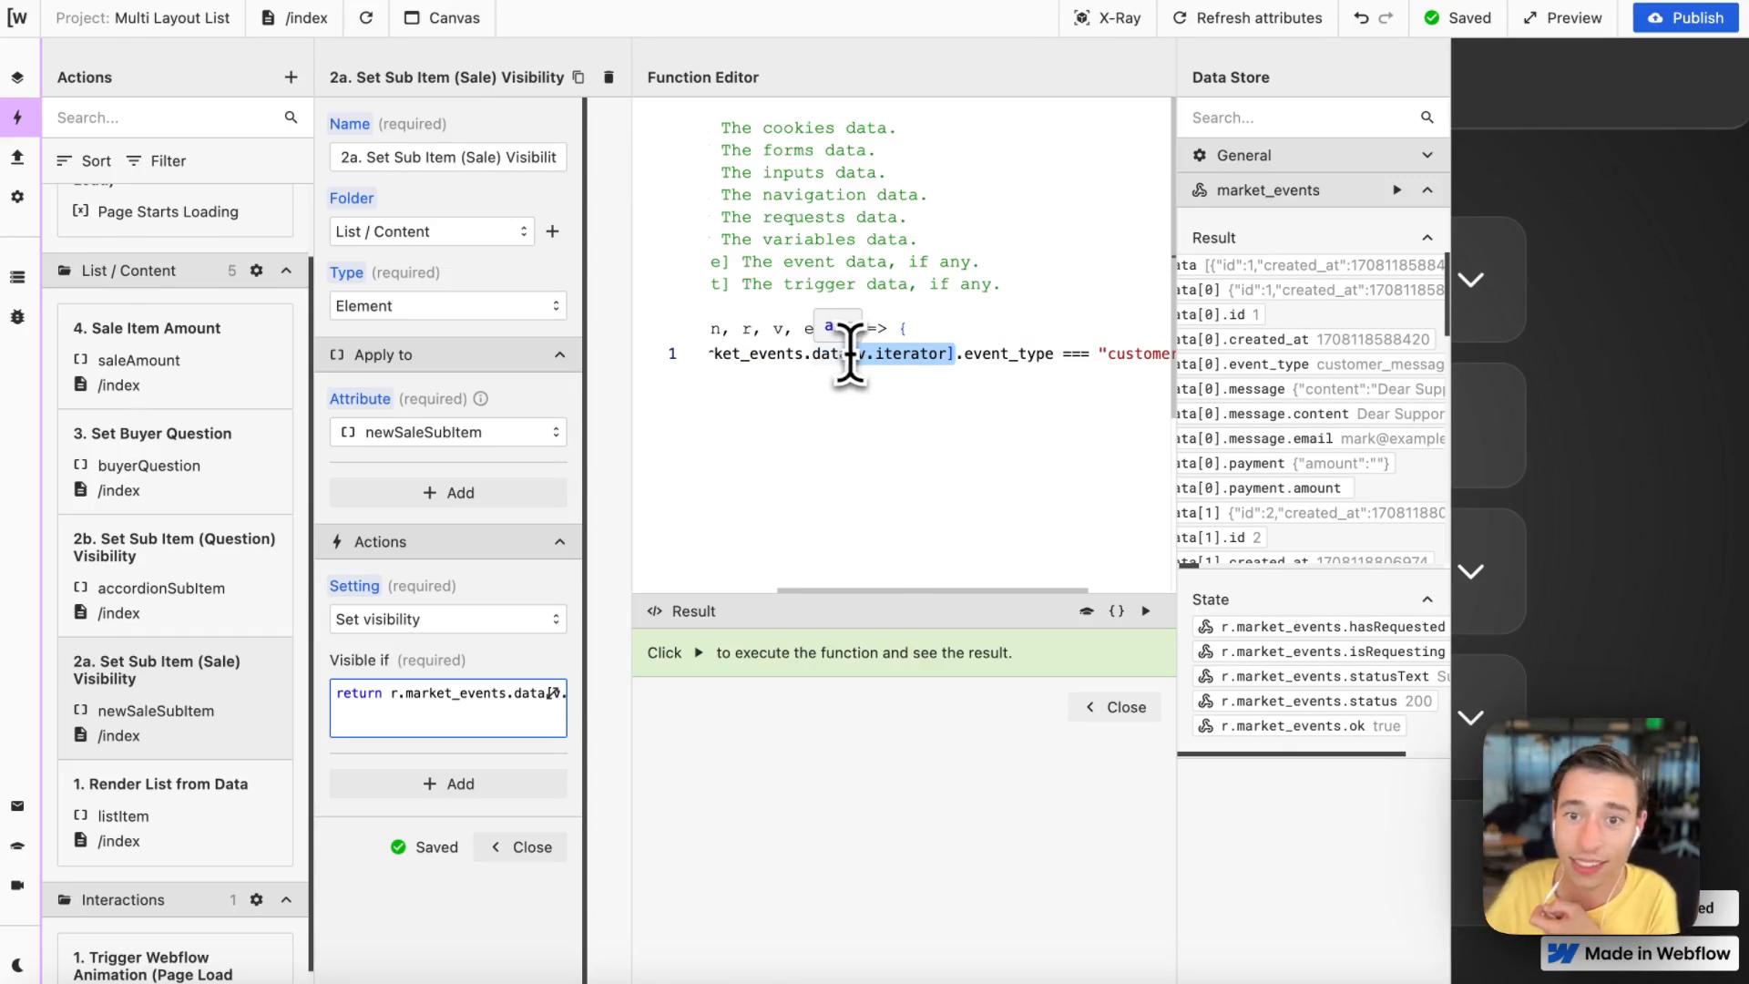
{"action": "scroll", "coordinate": [1002, 401], "scroll_direction": "right", "scroll_amount": 2}
{"action": "scroll", "coordinate": [1321, 415], "scroll_direction": "right", "scroll_amount": 2}
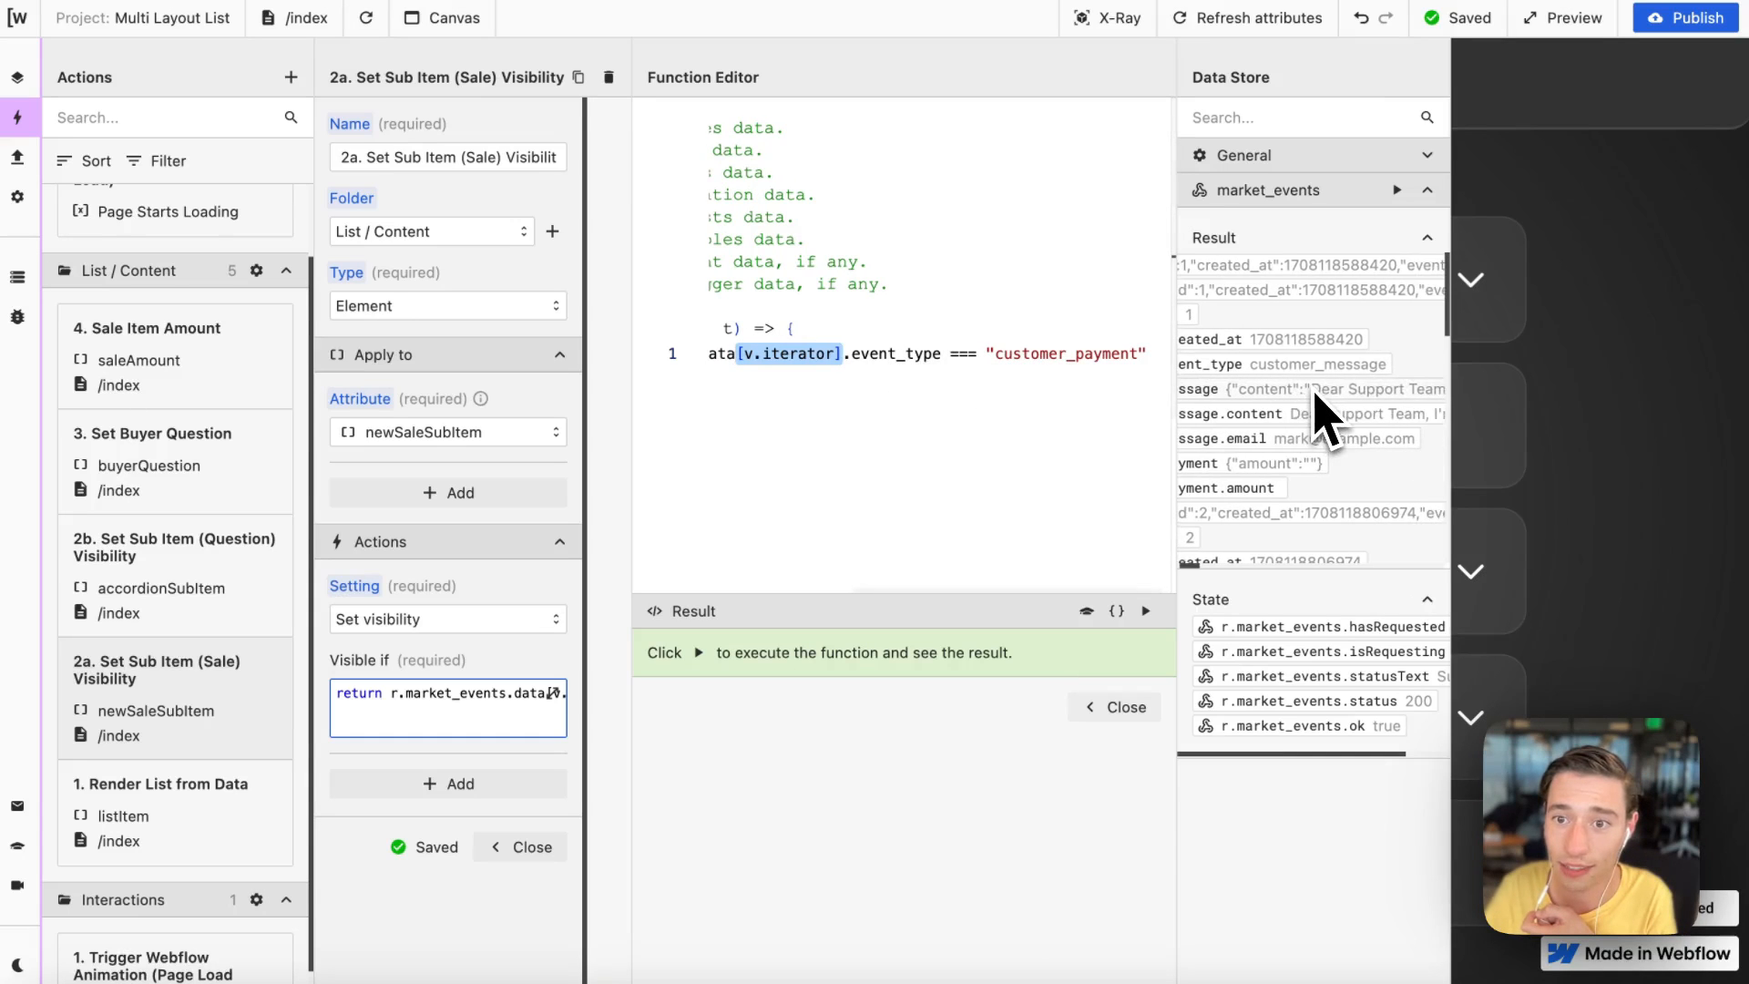
Step: Scroll through the market_events result entries in the data store to compare each item's event_type
{"action": "scroll", "coordinate": [1318, 414], "scroll_direction": "down", "scroll_amount": 5}
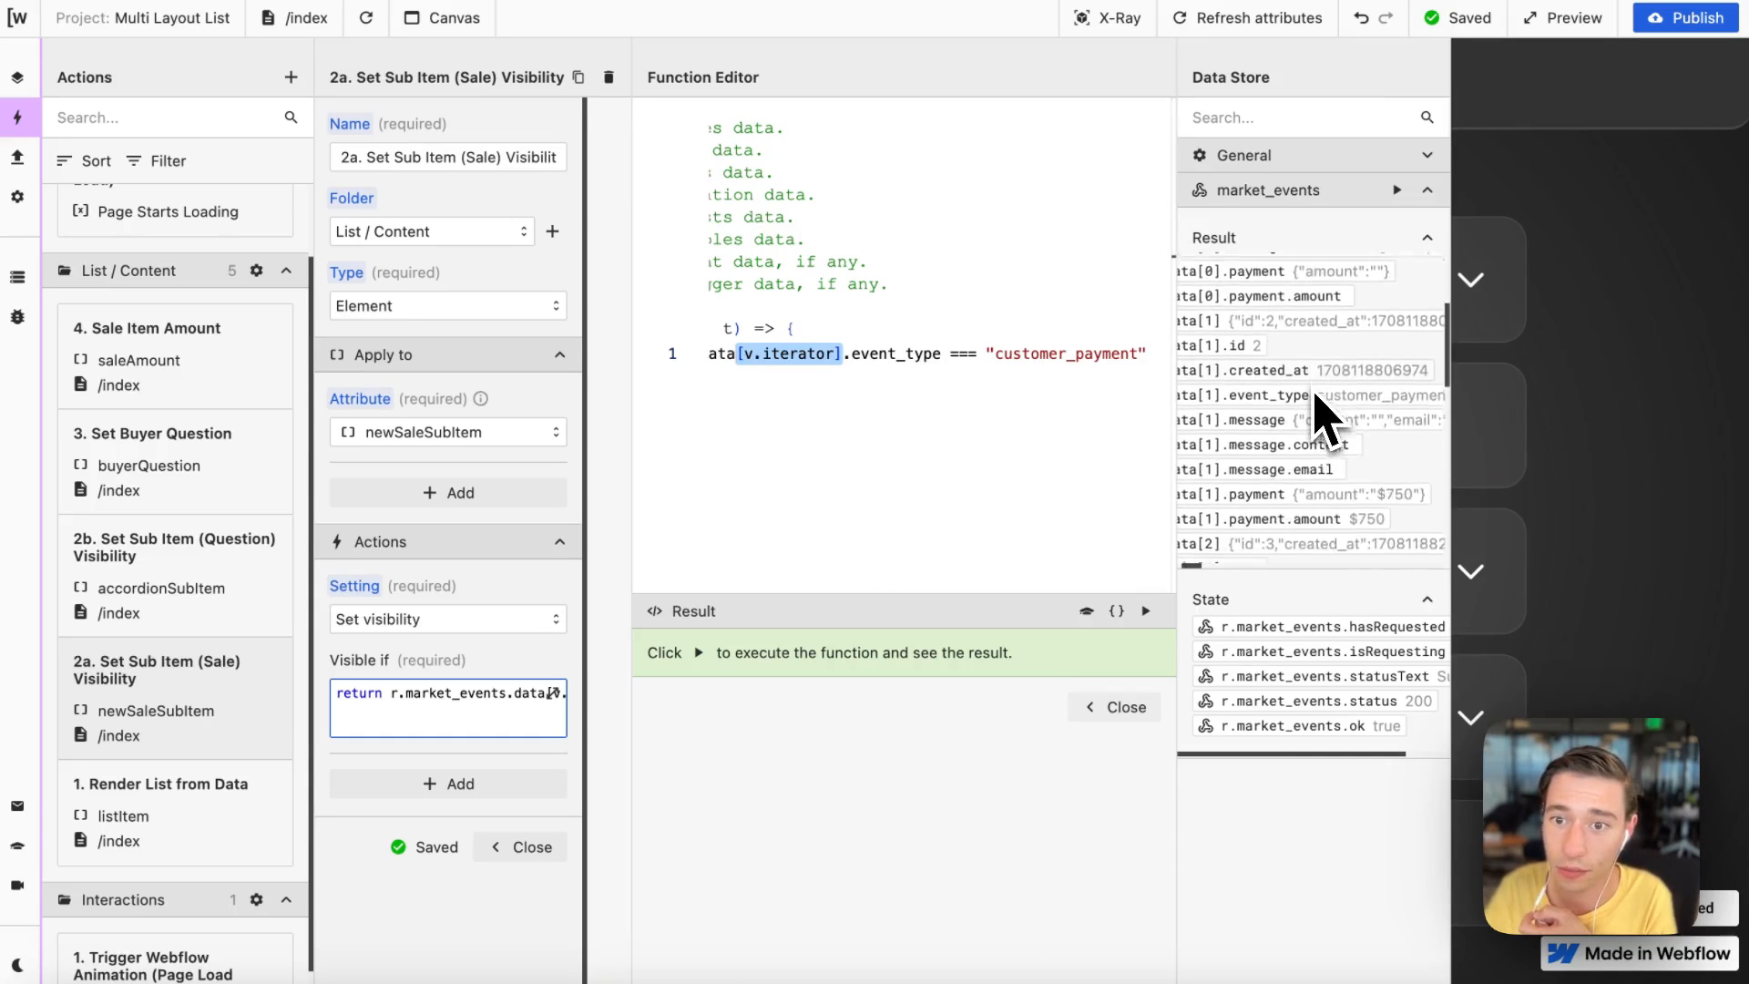
{"action": "scroll", "coordinate": [1326, 414], "scroll_direction": "right", "scroll_amount": 3}
{"action": "scroll", "coordinate": [1330, 428], "scroll_direction": "up", "scroll_amount": 2}
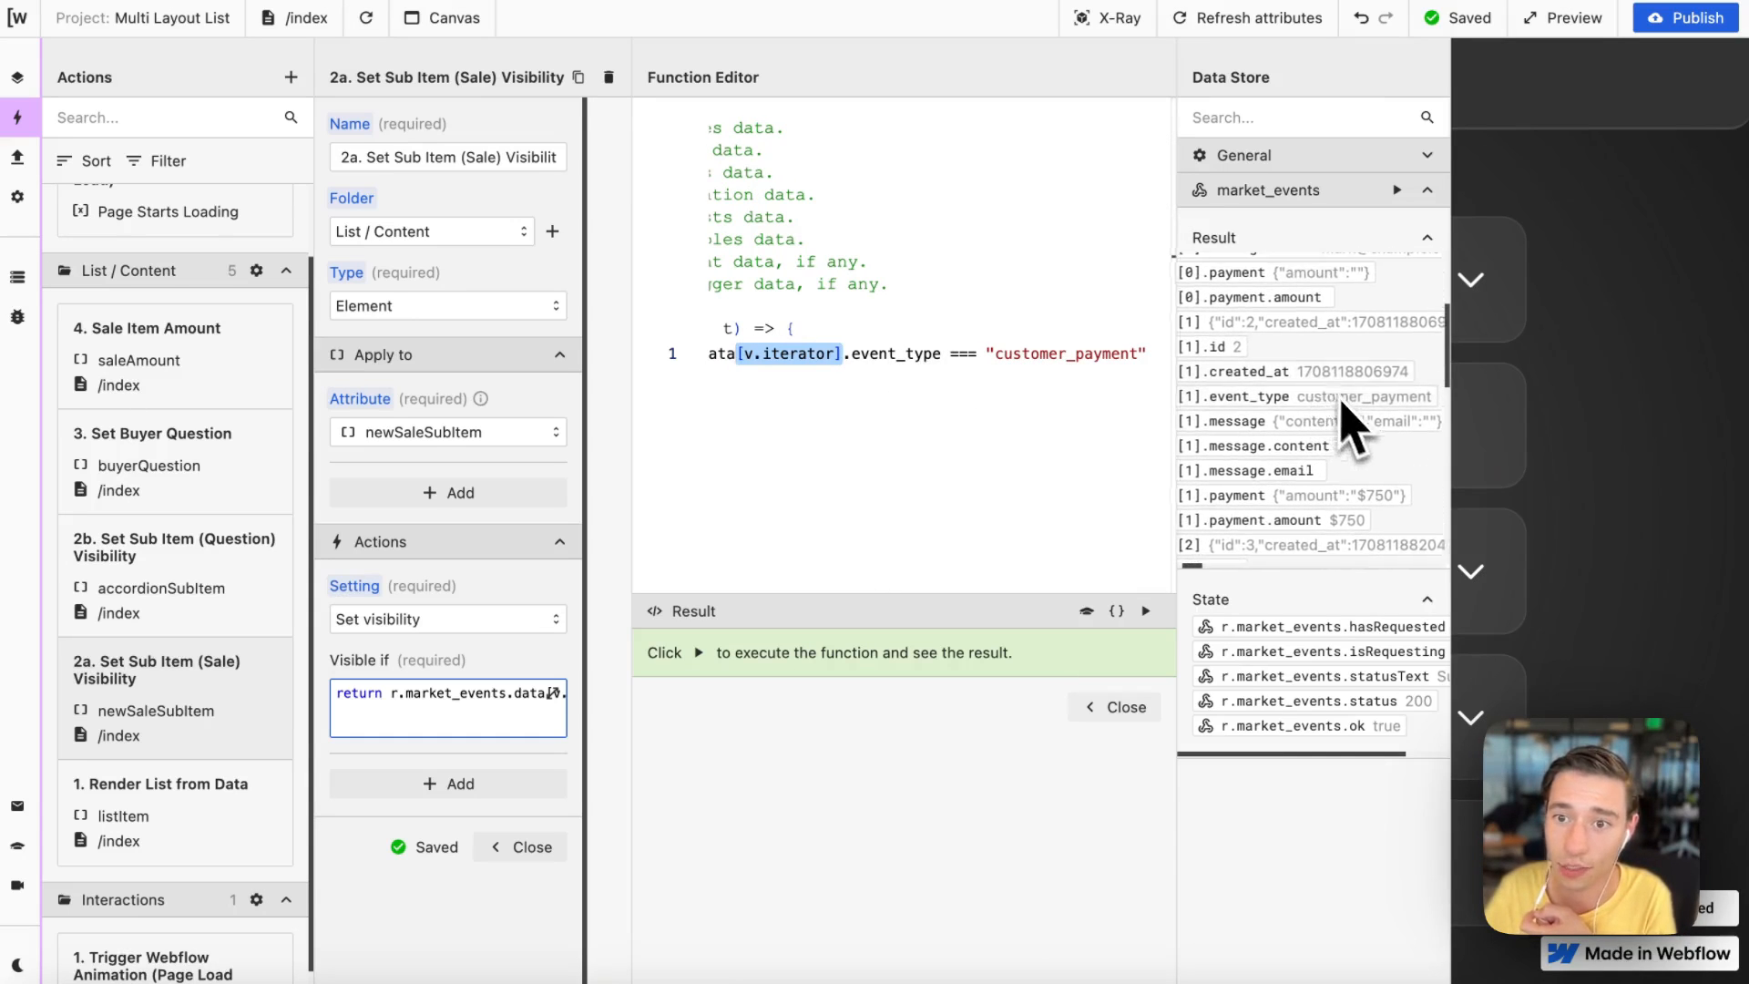
{"action": "scroll", "coordinate": [1287, 415], "scroll_direction": "up", "scroll_amount": 3}
{"action": "scroll", "coordinate": [1283, 417], "scroll_direction": "left", "scroll_amount": 1}
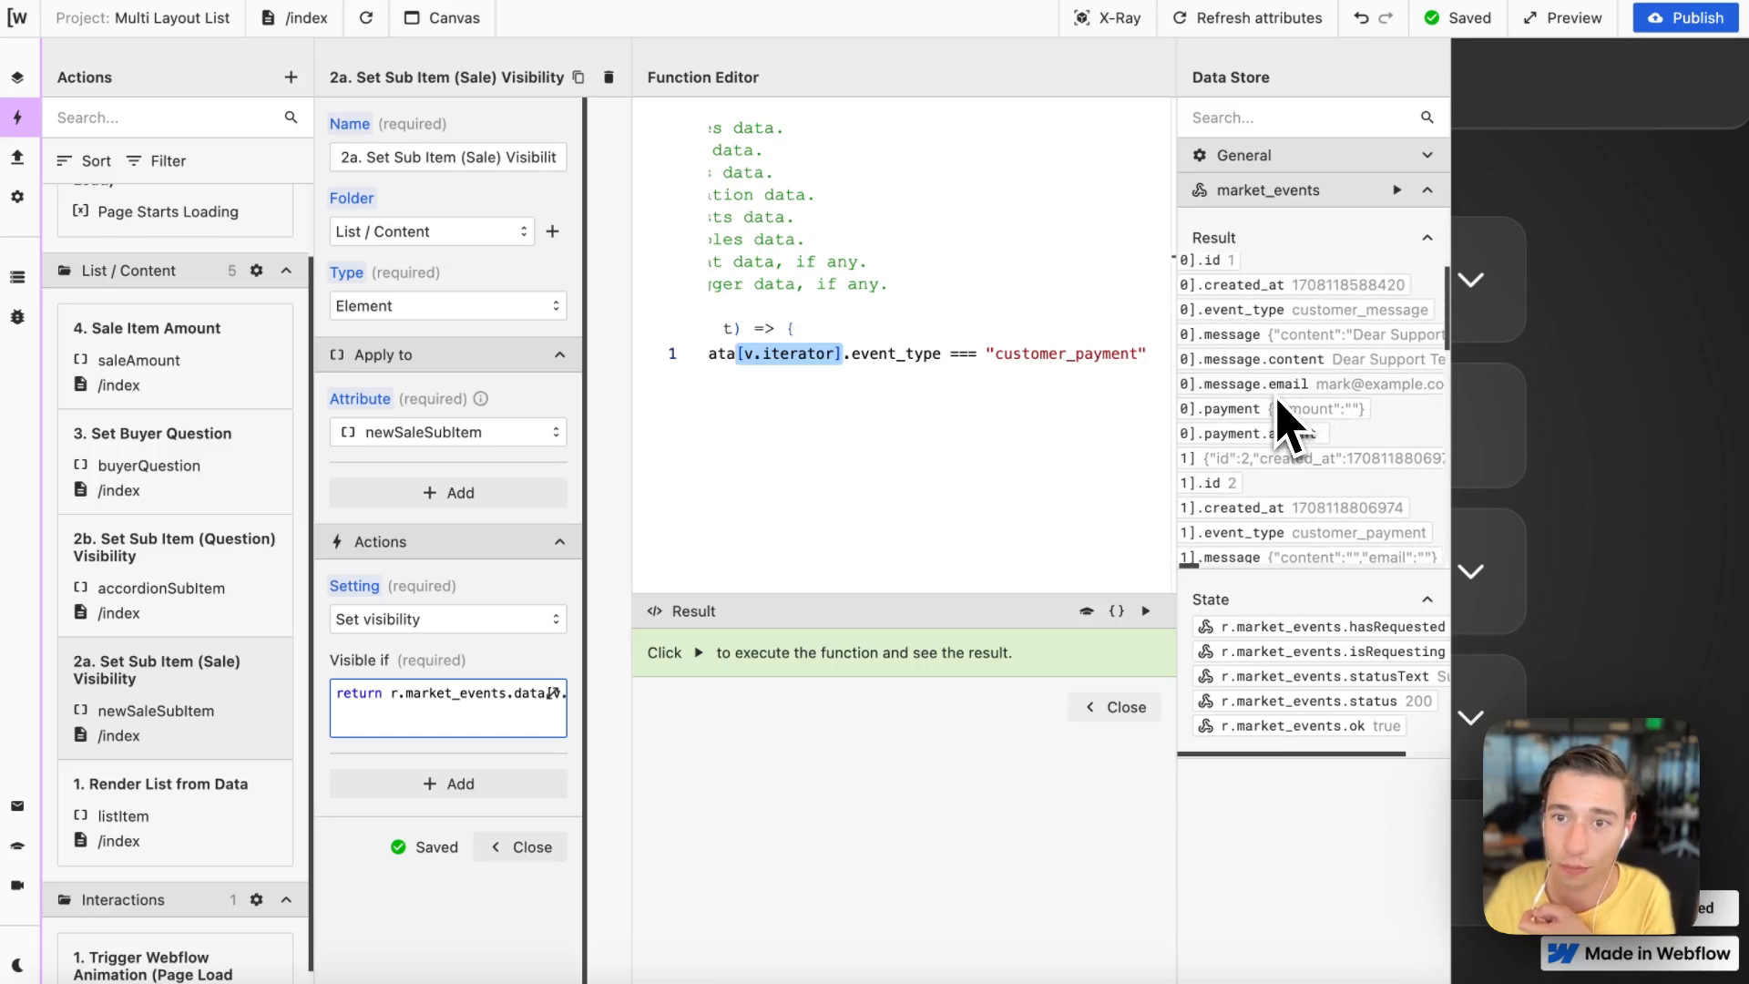
{"action": "scroll", "coordinate": [1312, 408], "scroll_direction": "up", "scroll_amount": 2}
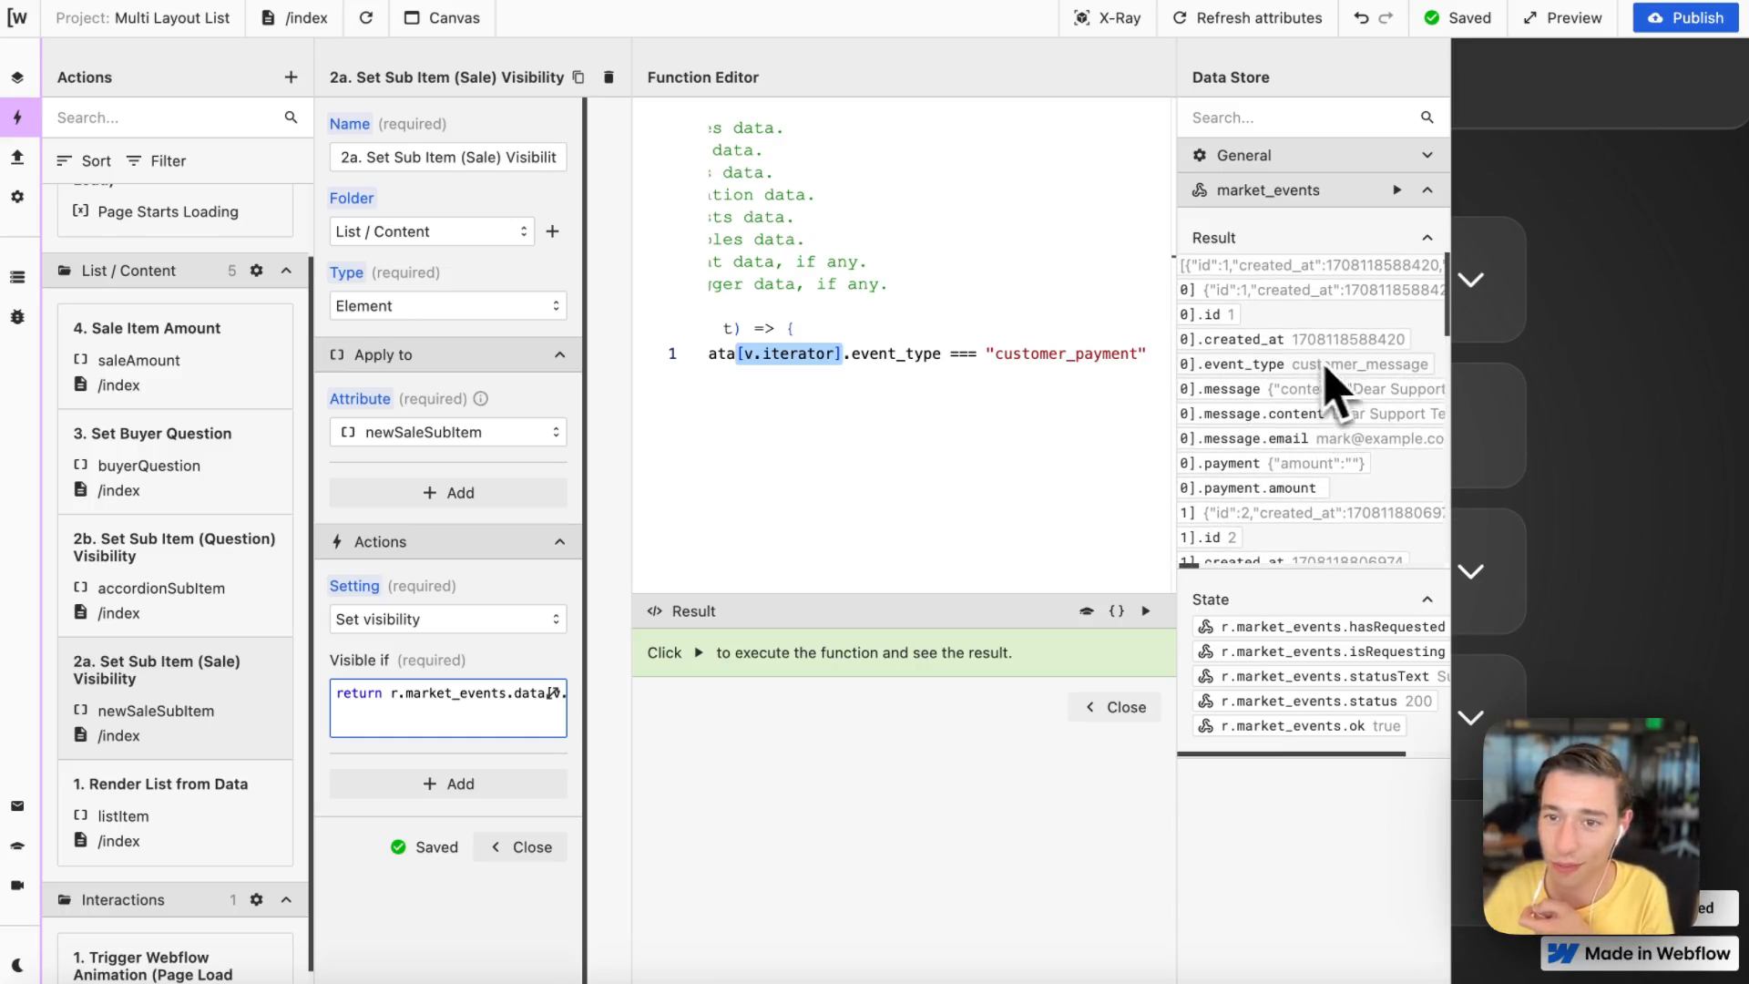
{"action": "scroll", "coordinate": [1301, 391], "scroll_direction": "right", "scroll_amount": 2}
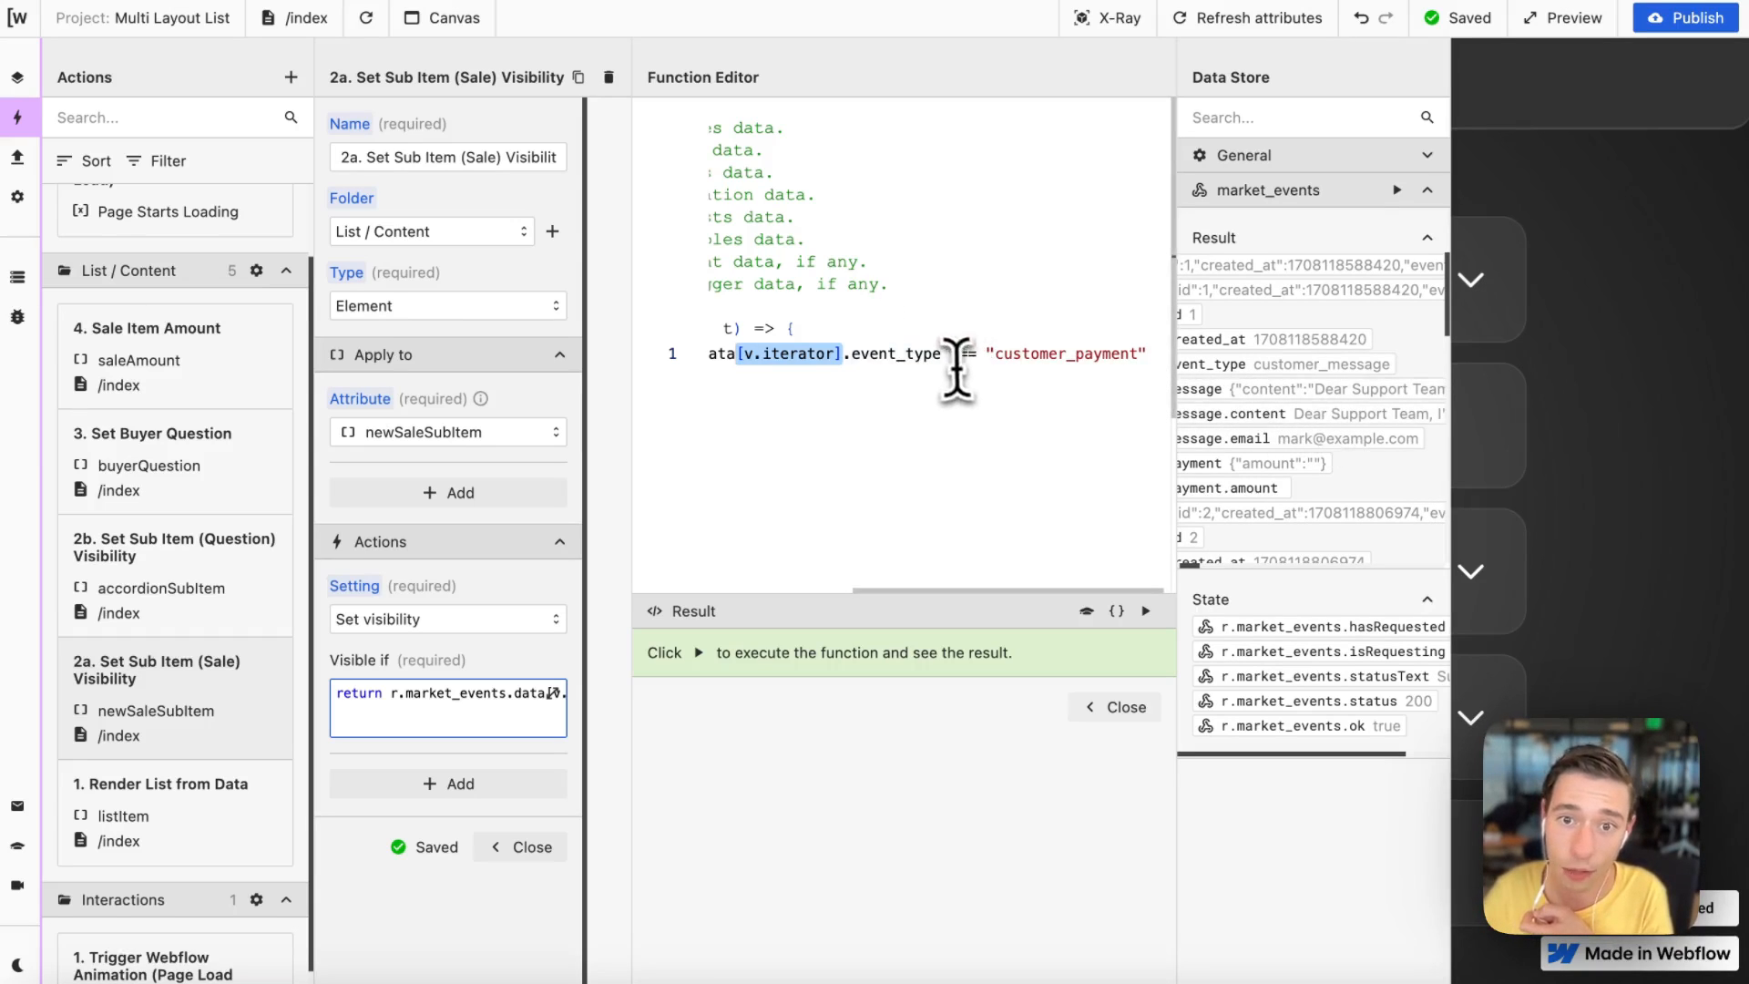
Step: Highlight the equality operator, run the sale visibility function to test it, and close the editor and the action
{"action": "double_click", "coordinate": [964, 354]}
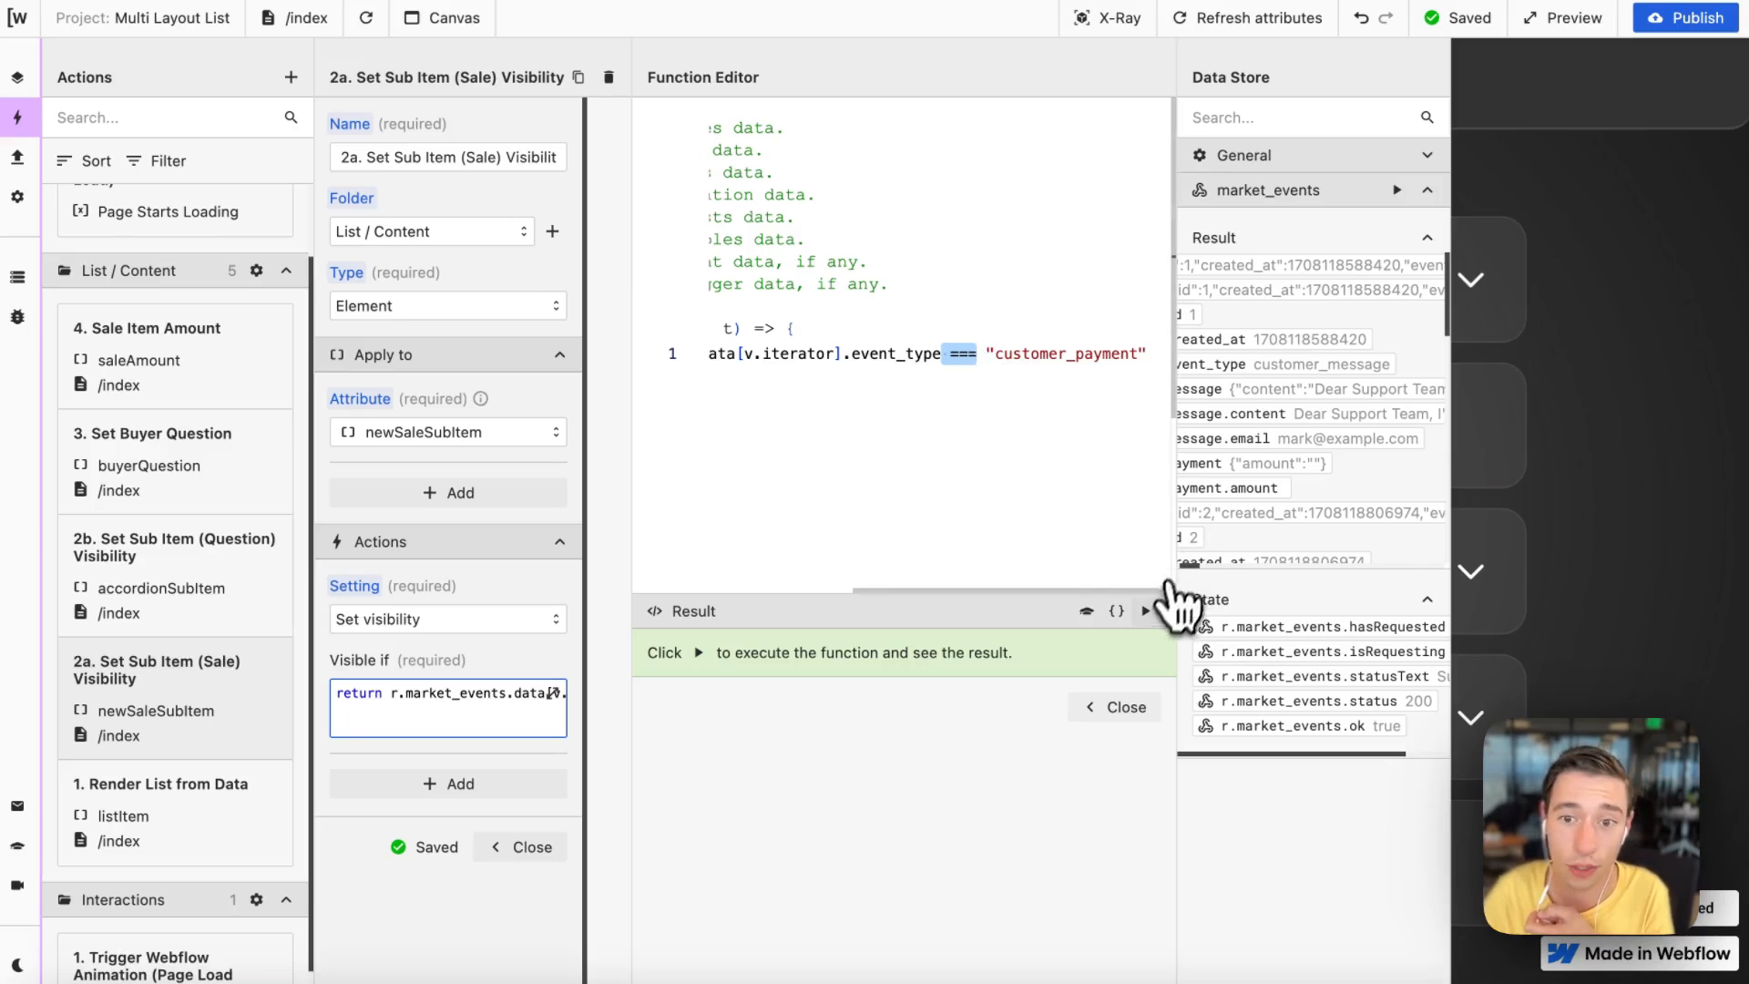
{"action": "left_click", "coordinate": [1146, 611]}
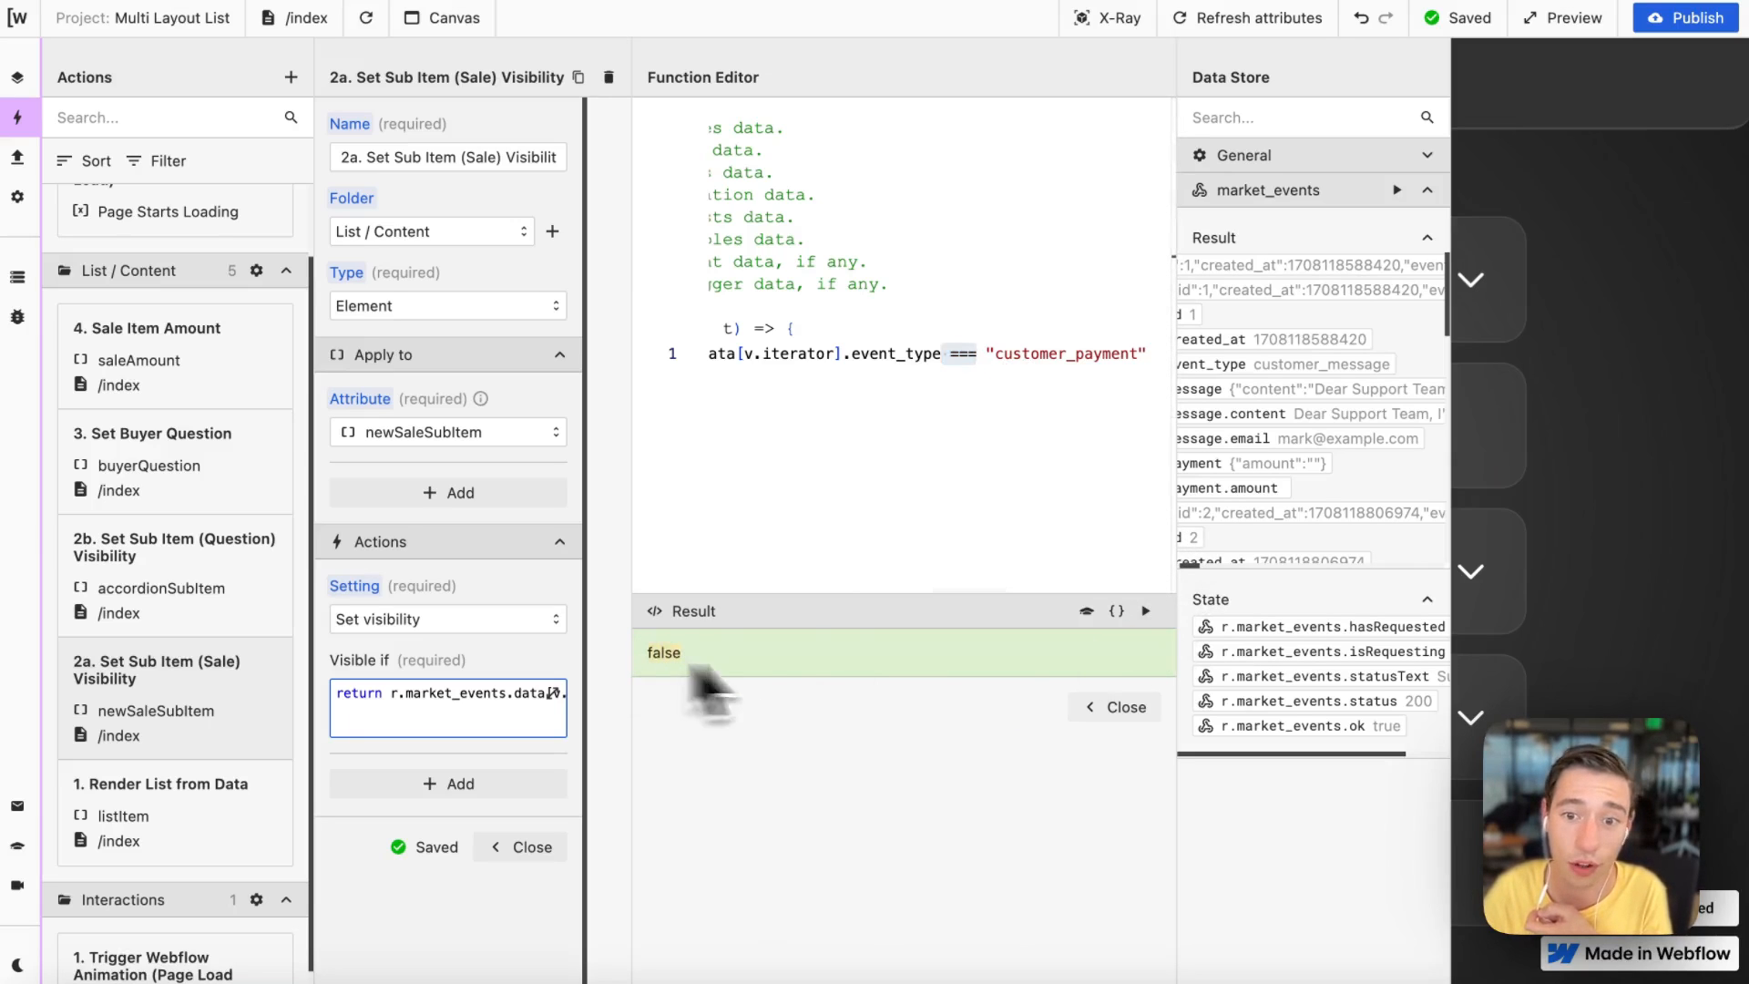
{"action": "left_click", "coordinate": [1116, 708]}
{"action": "left_click", "coordinate": [366, 20]}
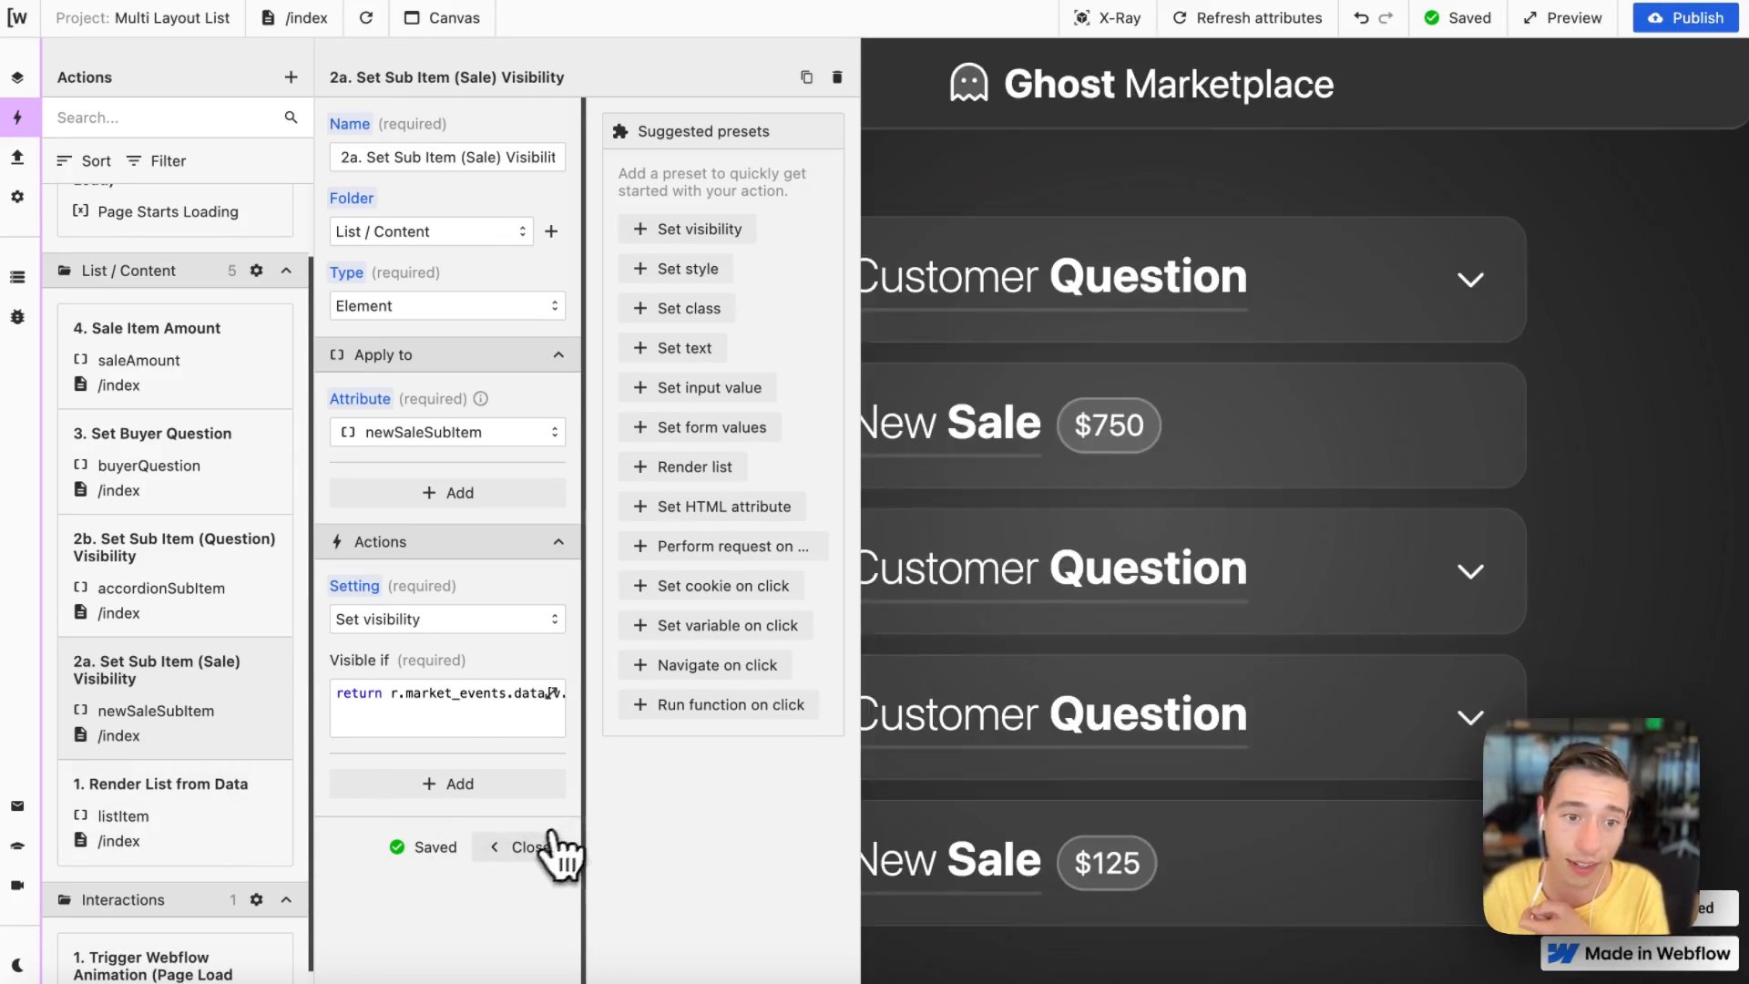
{"action": "left_click", "coordinate": [538, 845]}
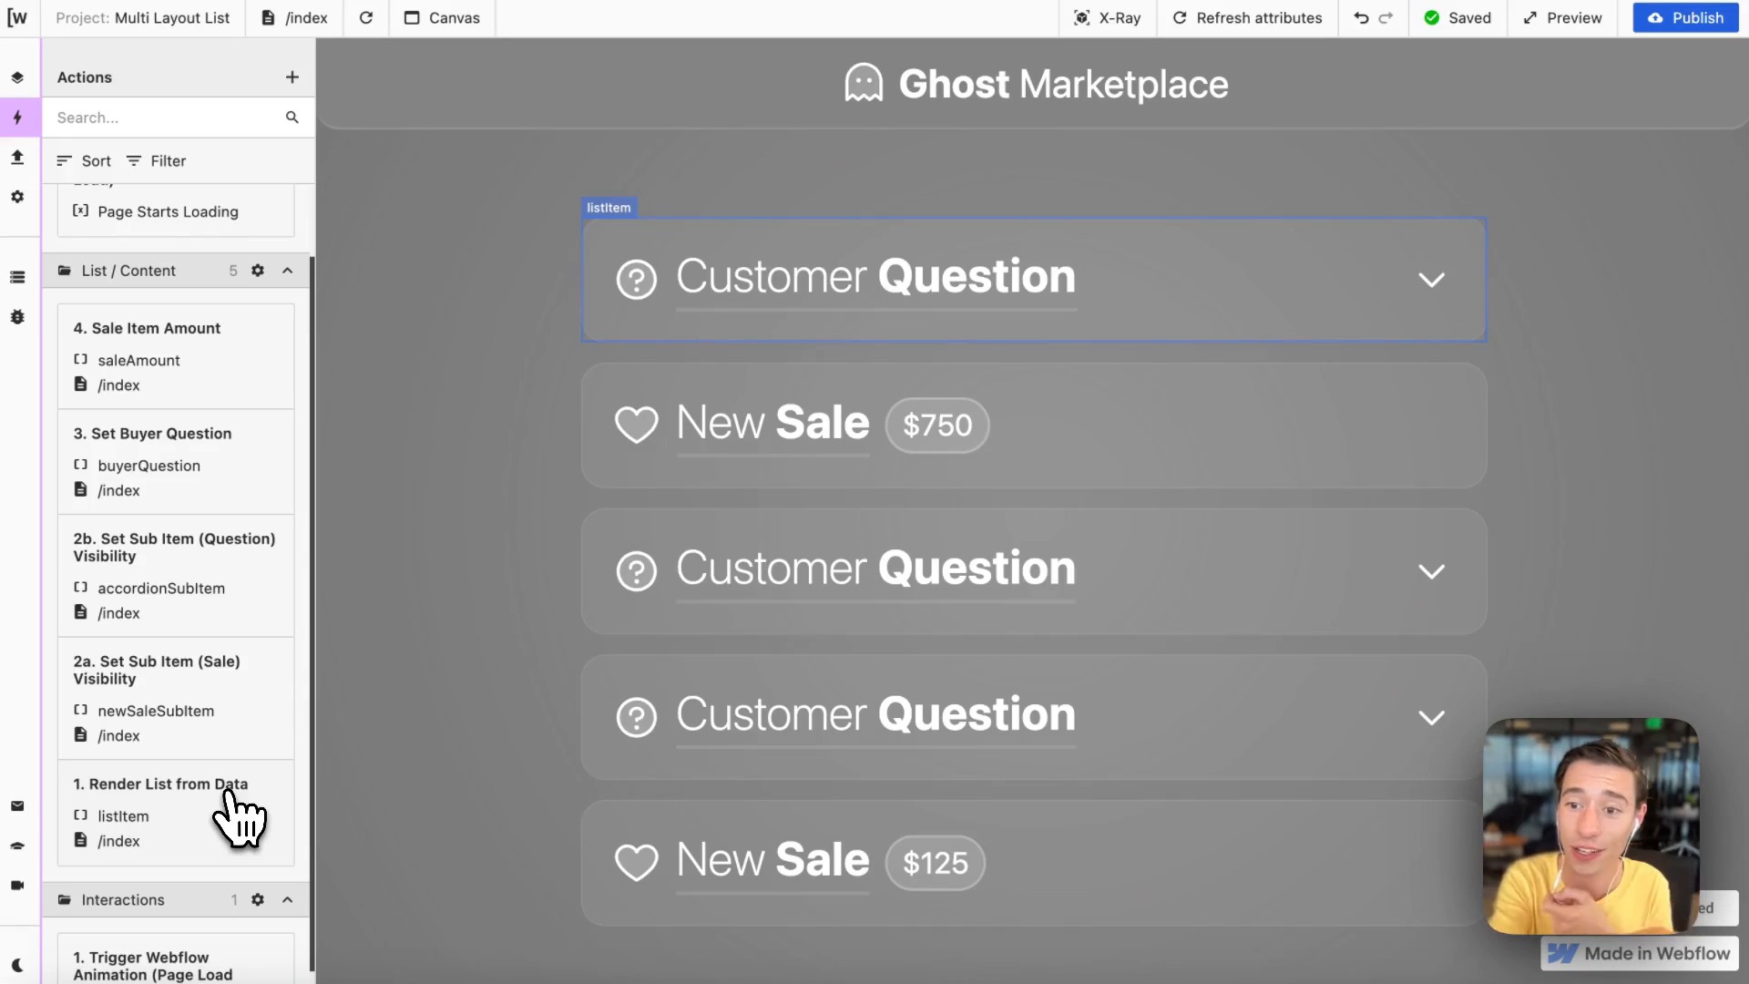
Step: Expand and collapse the first Customer Question item, then highlight the $750 amount on the first New Sale
{"action": "left_click", "coordinate": [1073, 274]}
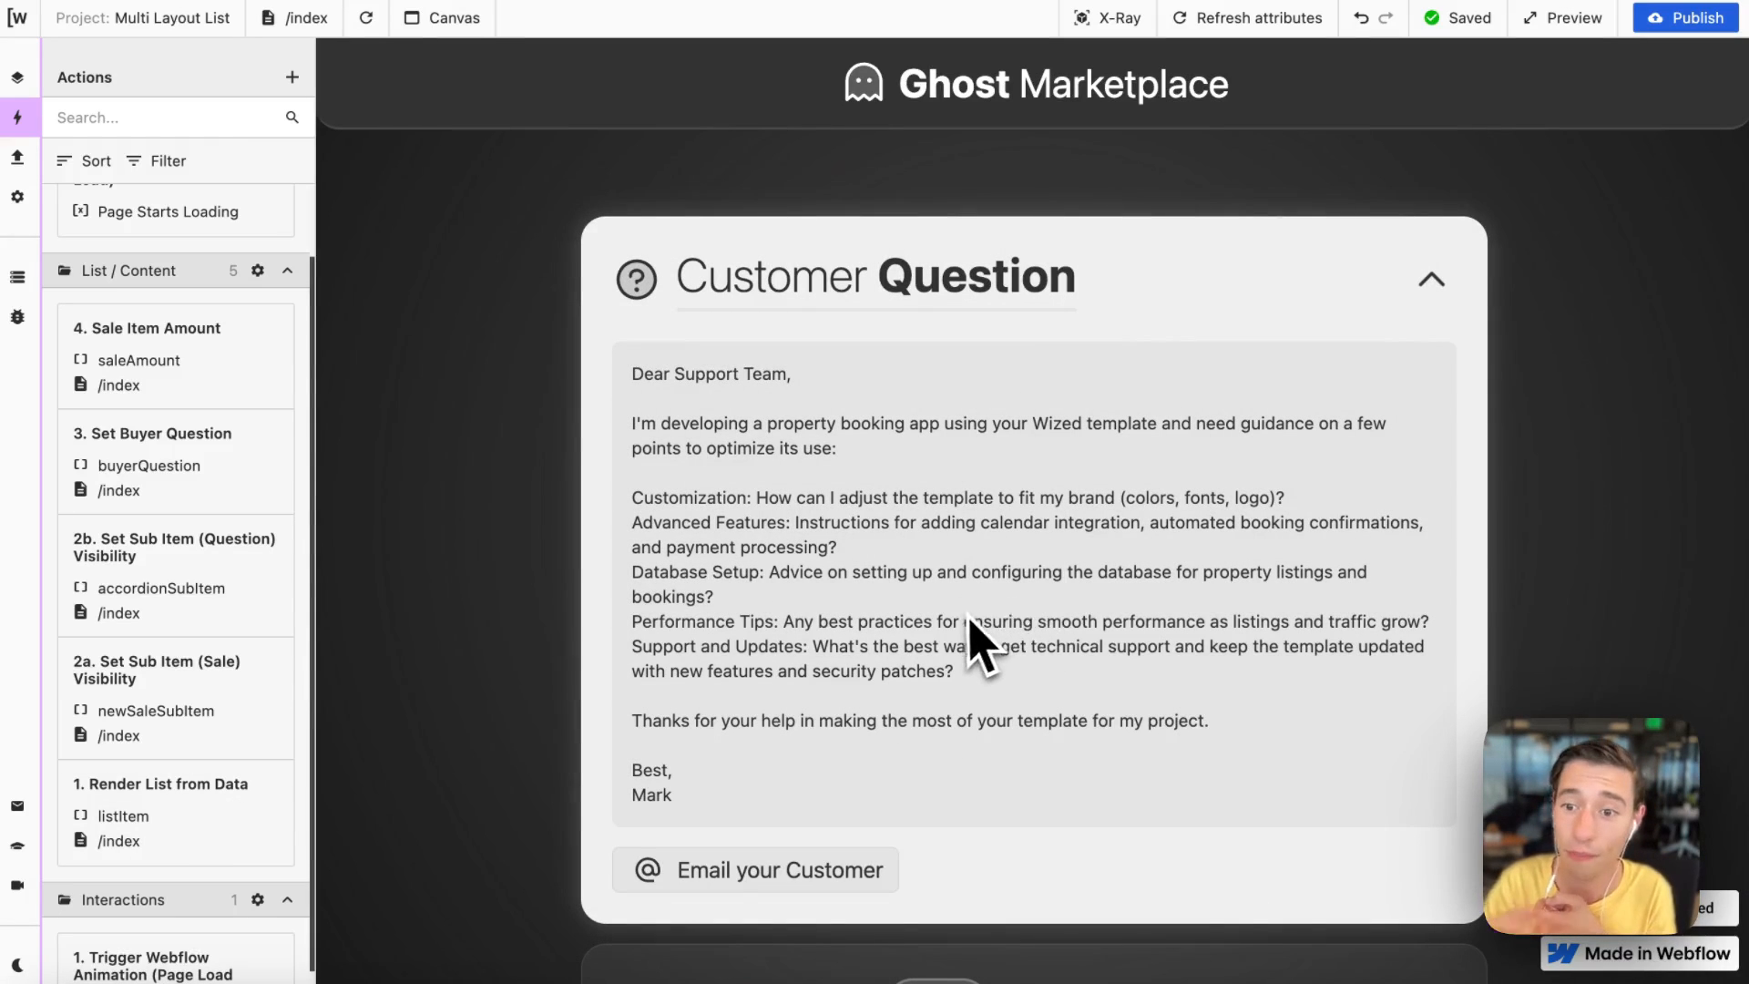
{"action": "left_click", "coordinate": [1085, 312]}
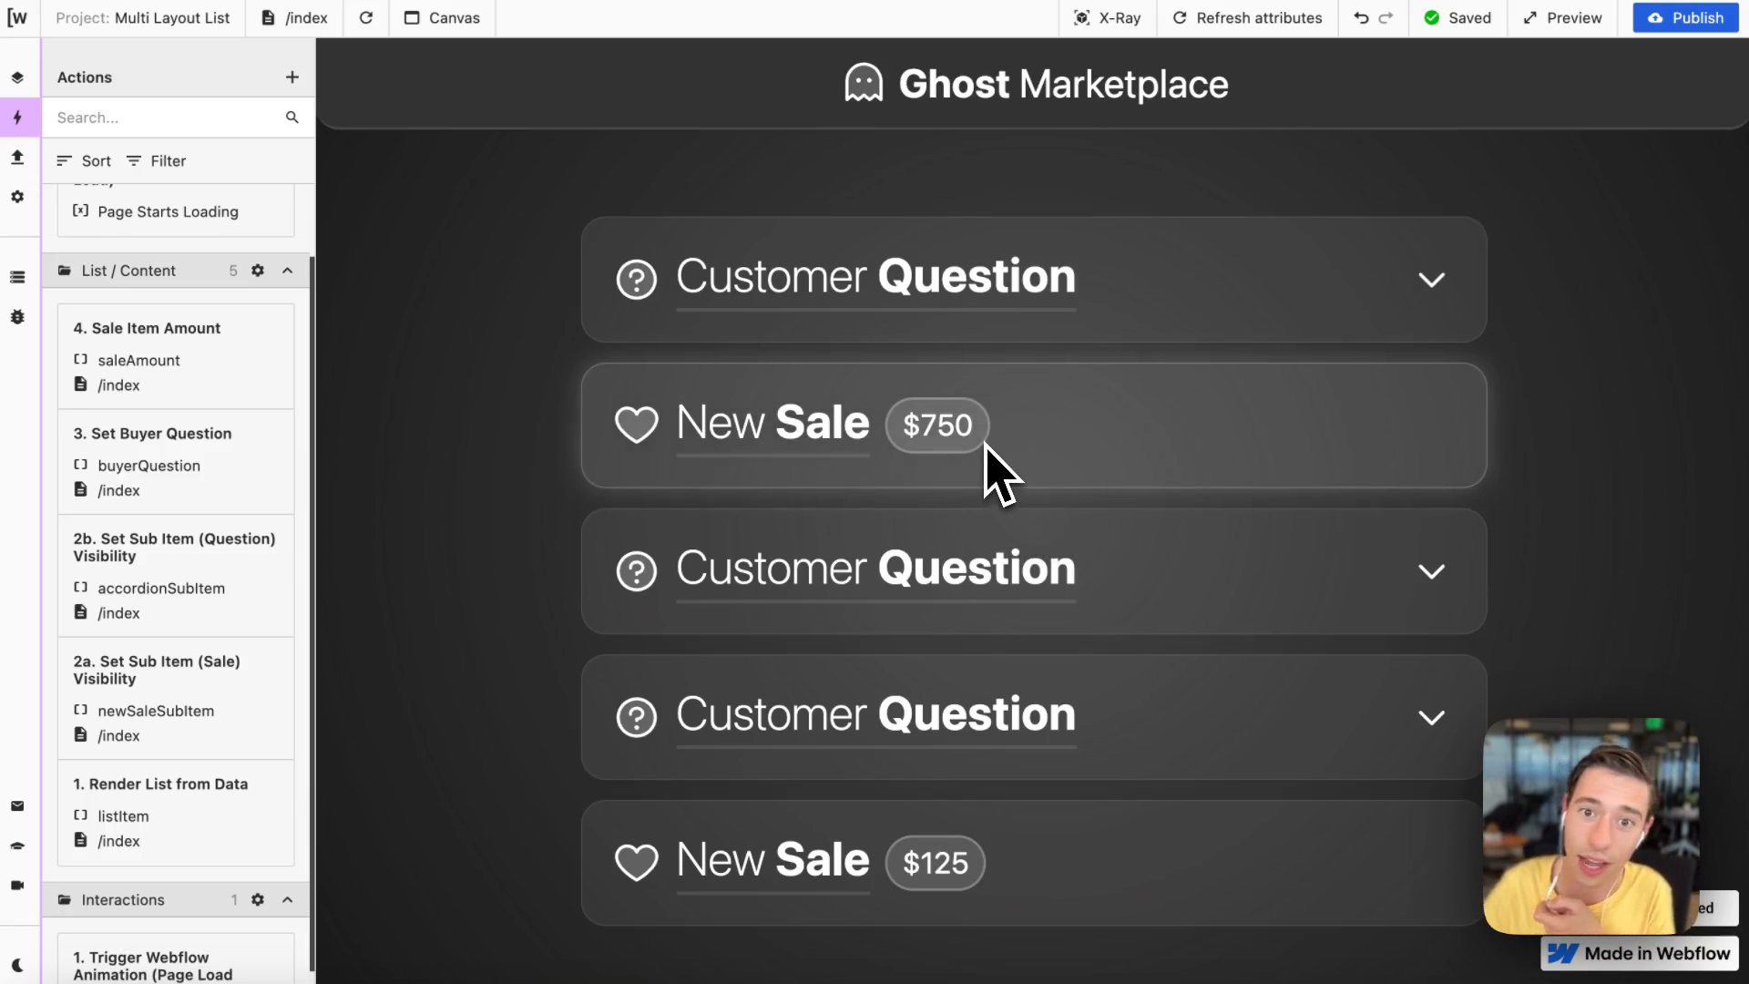
{"action": "left_click_drag", "start_coordinate": [906, 424], "coordinate": [976, 429]}
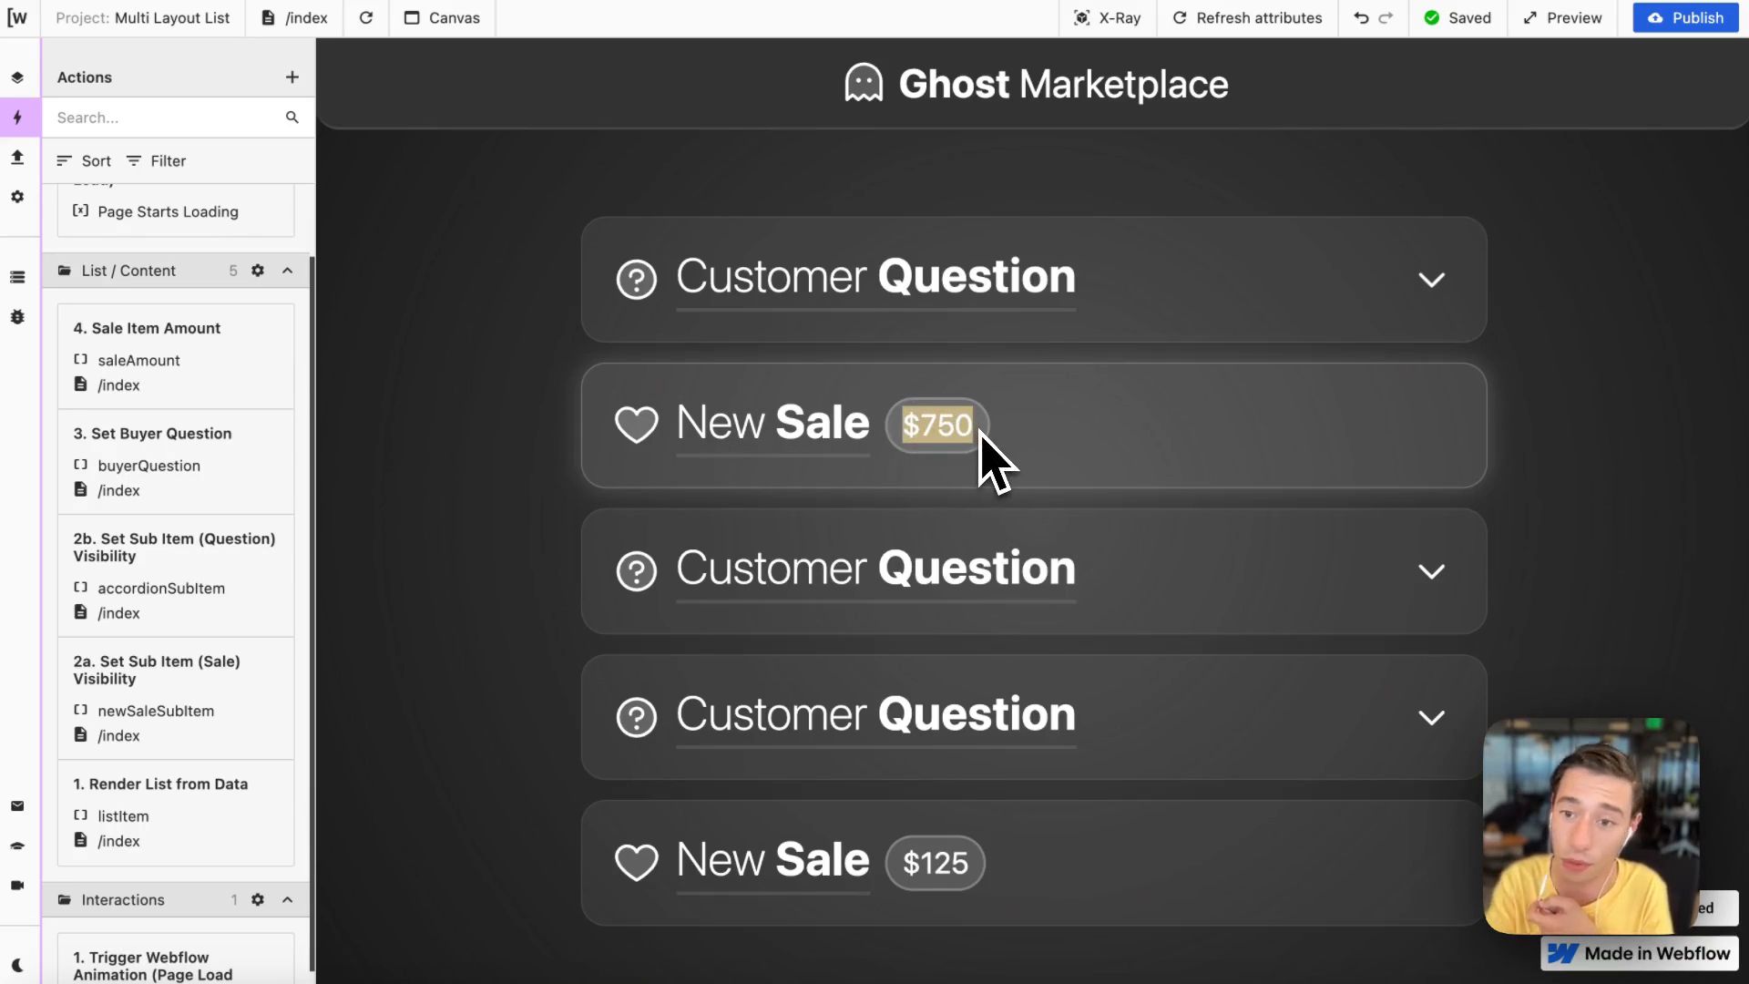
{"action": "key", "text": "super+Tab"}
{"action": "left_click", "coordinate": [1429, 332]}
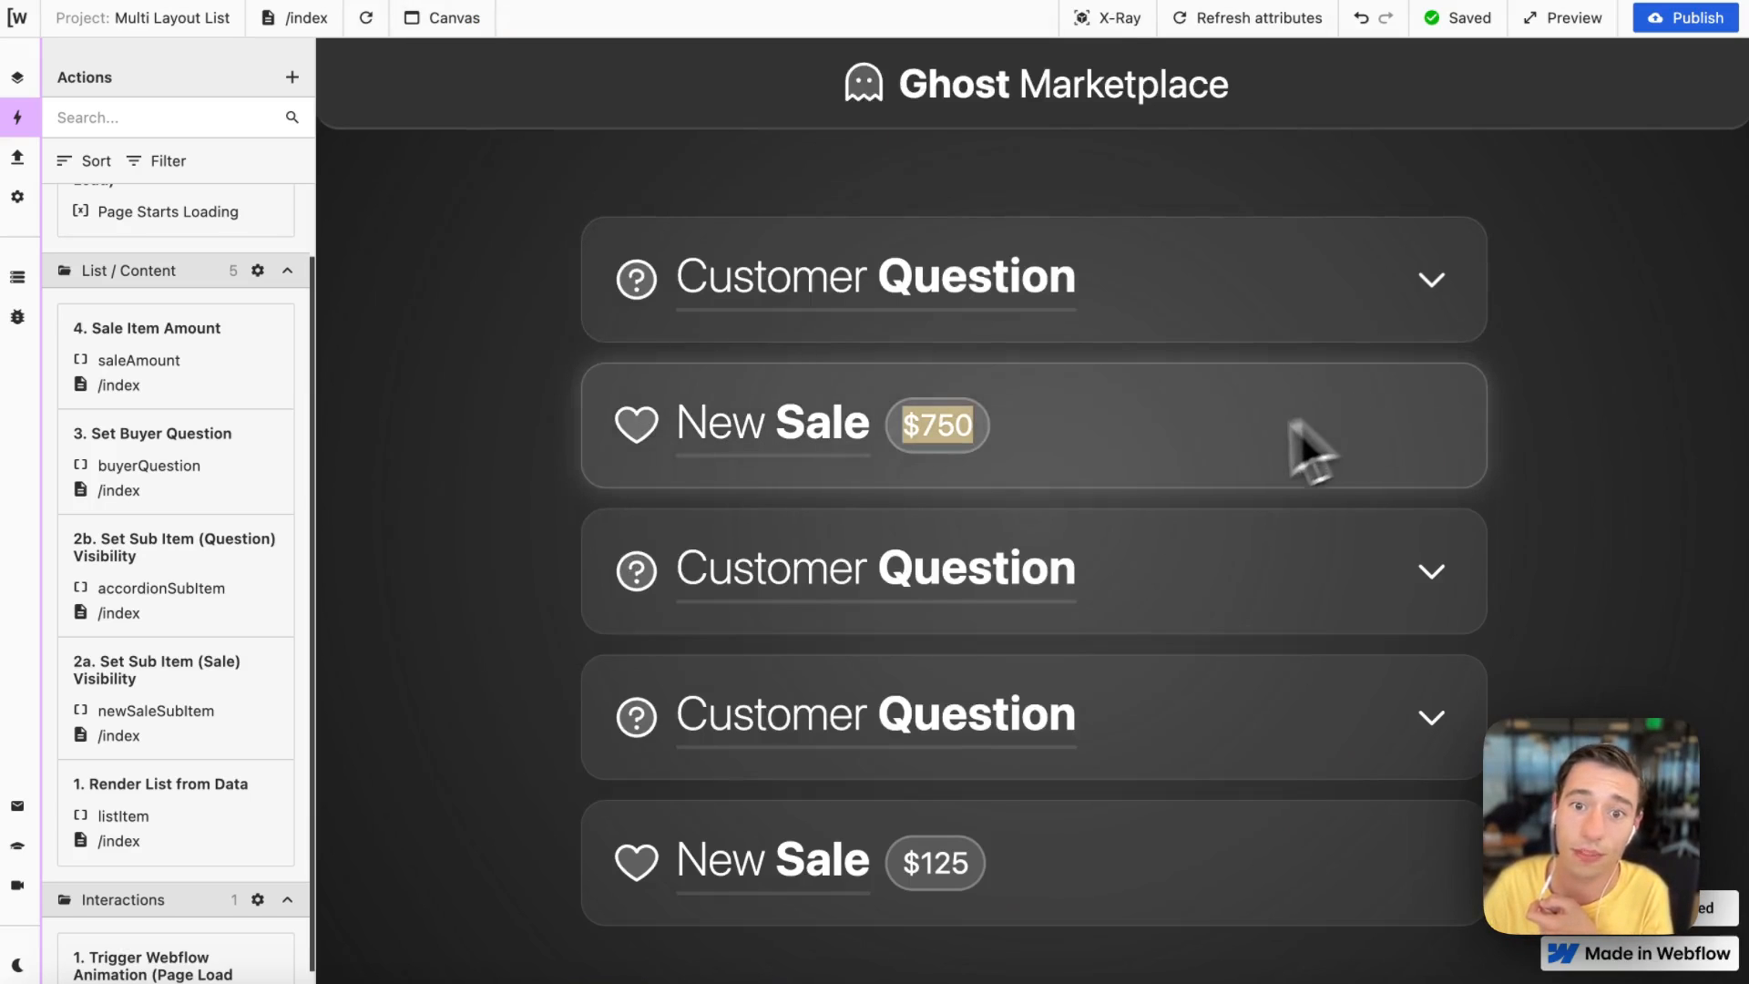
{"action": "left_click", "coordinate": [980, 444]}
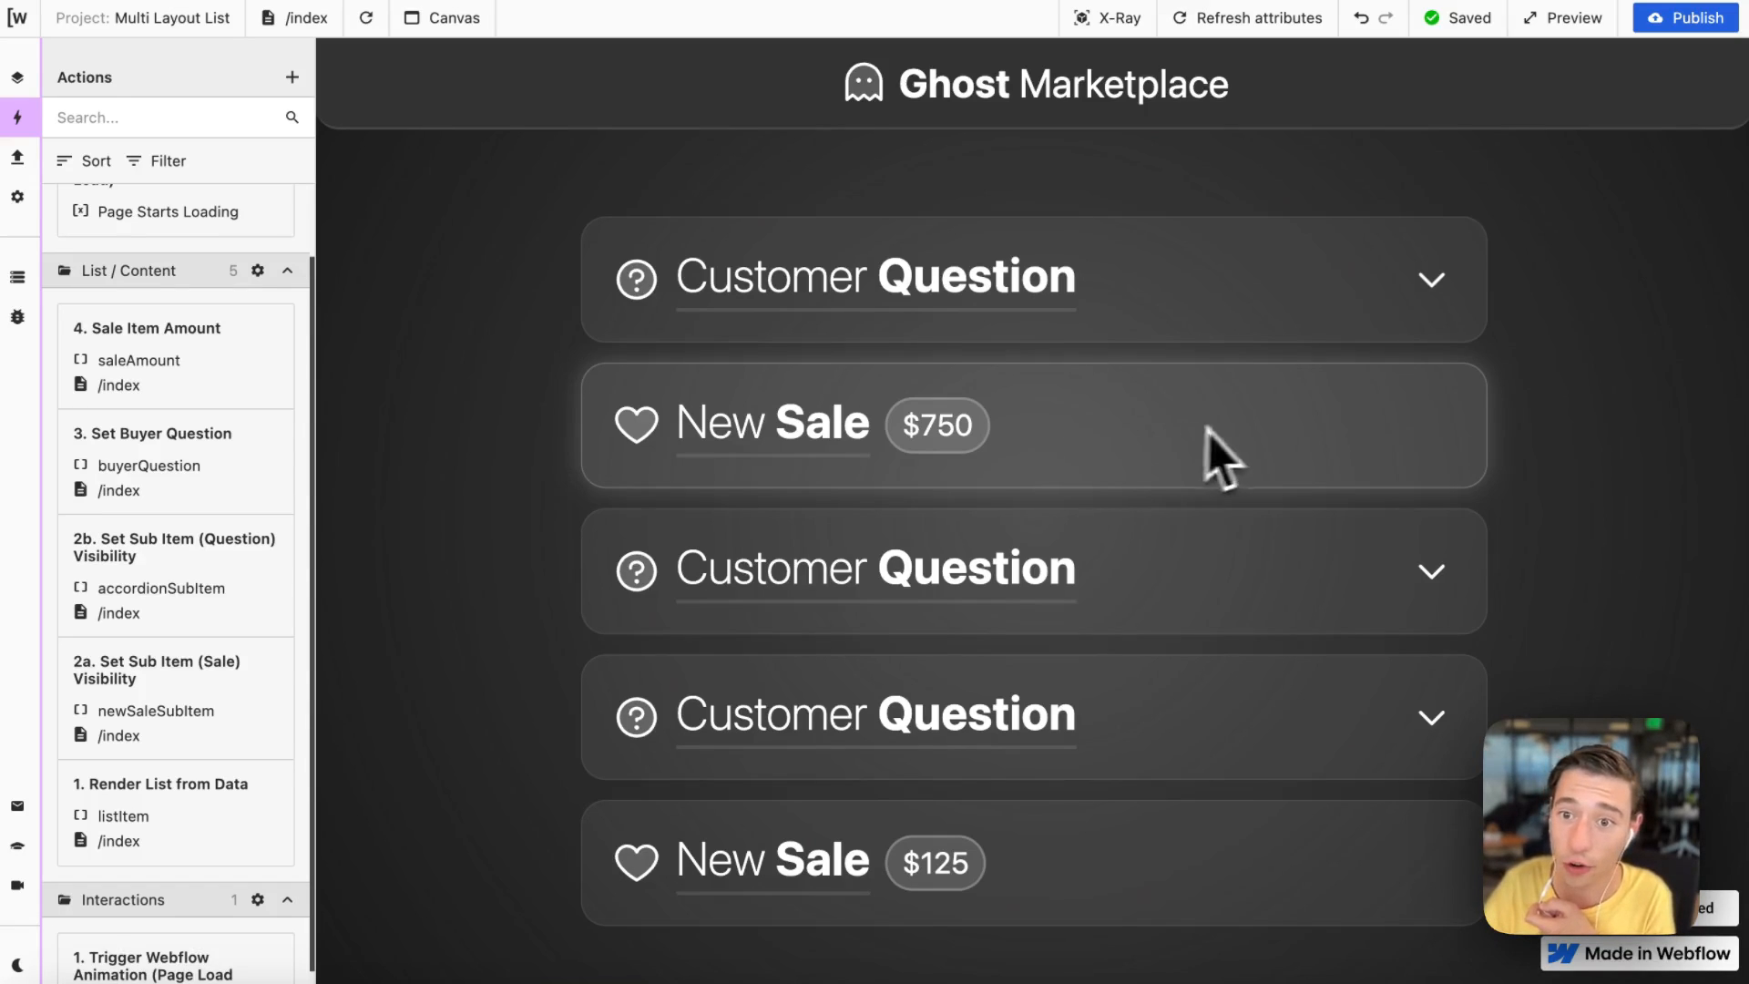
Step: Expand the second and third Customer Question items, read through their messages, and collapse them
{"action": "scroll", "coordinate": [1326, 428], "scroll_direction": "down", "scroll_amount": 1}
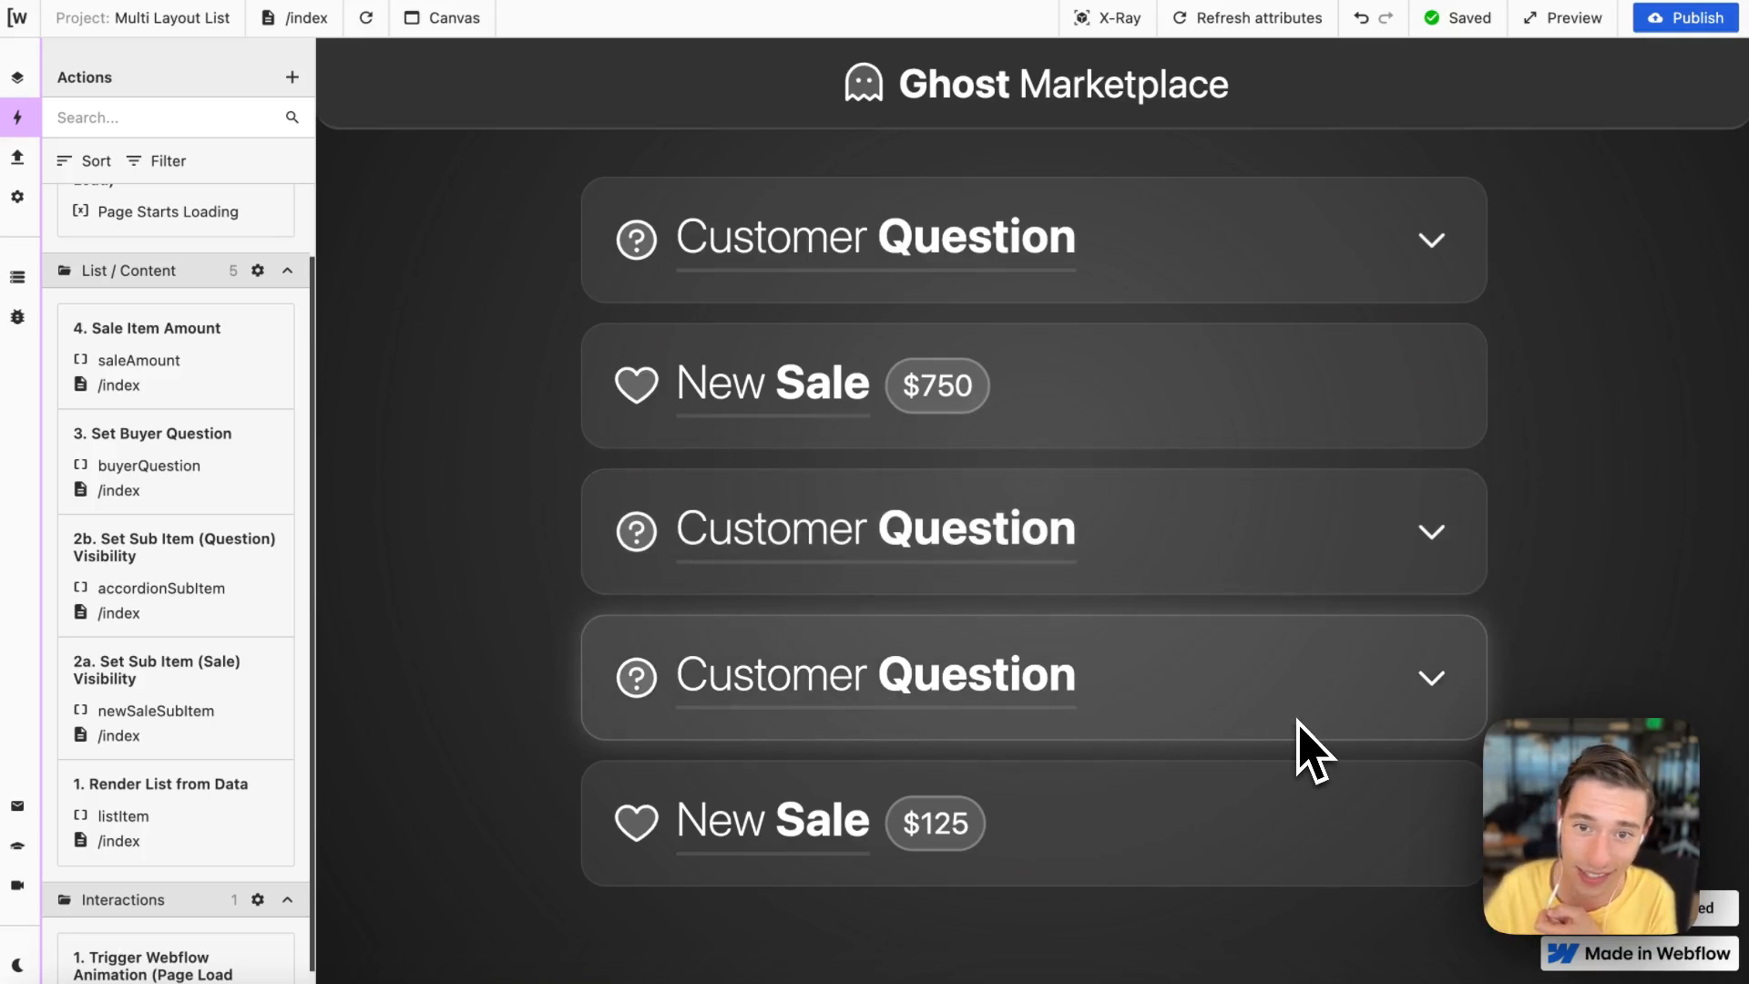
{"action": "left_click", "coordinate": [1193, 583]}
{"action": "scroll", "coordinate": [1207, 656], "scroll_direction": "down", "scroll_amount": 5}
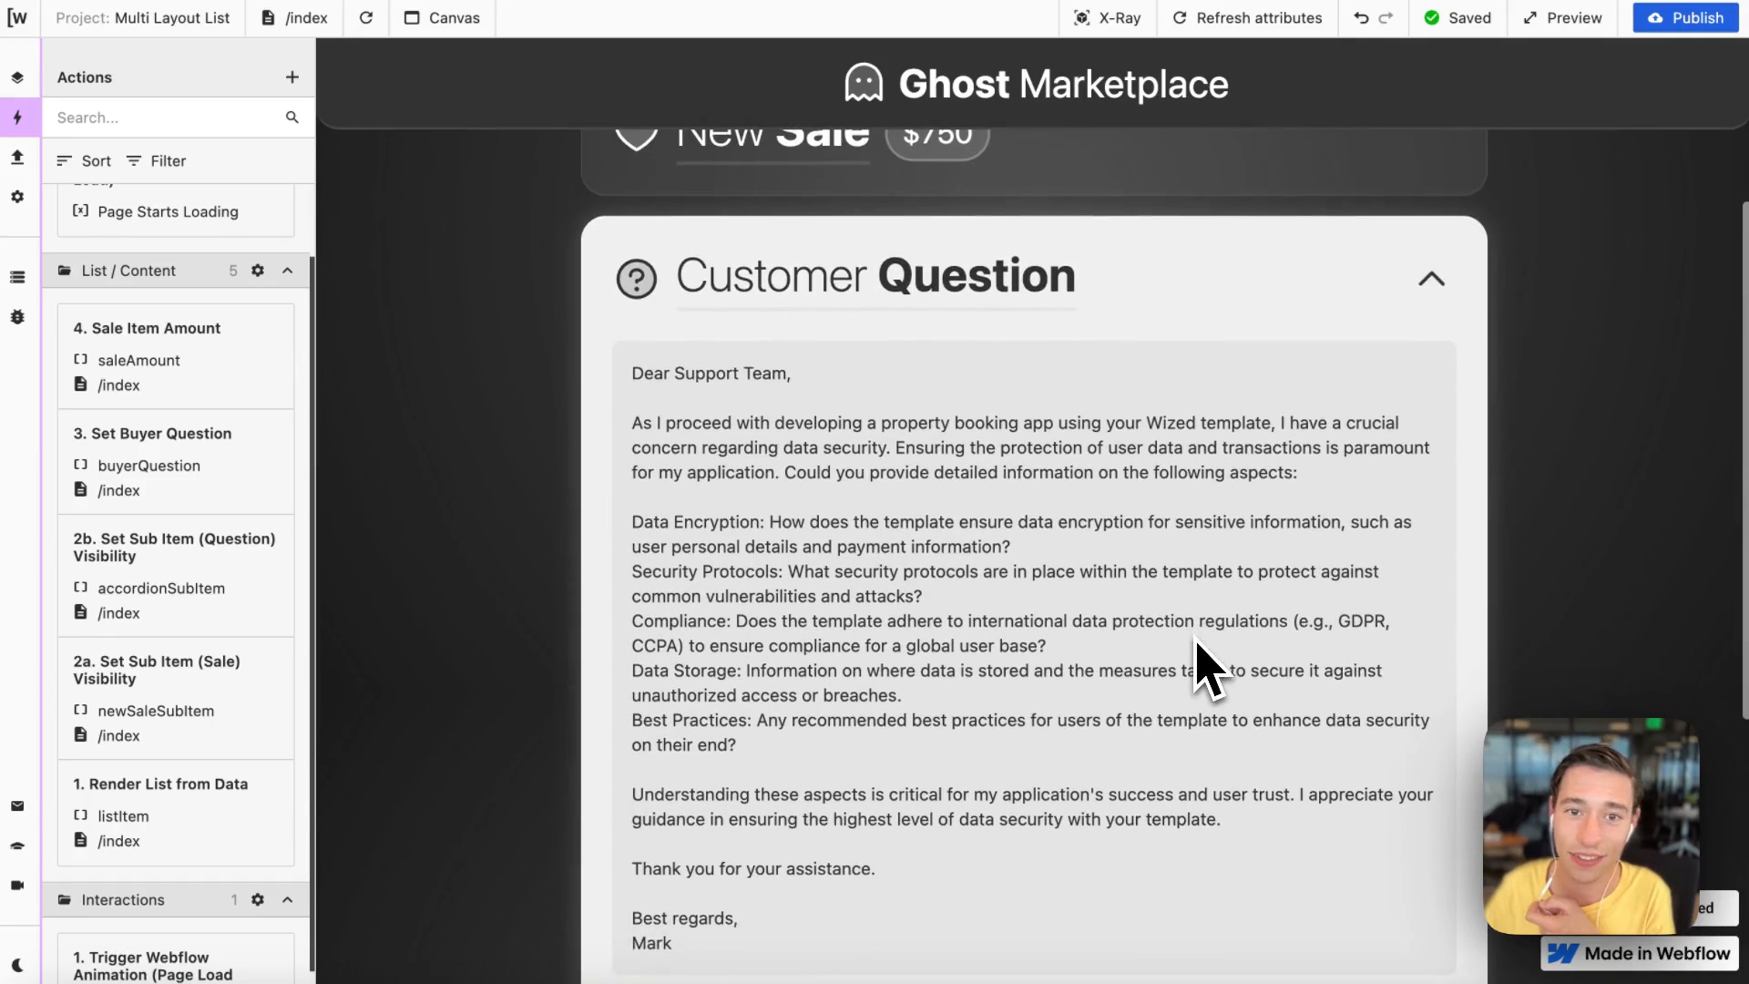
{"action": "scroll", "coordinate": [965, 592], "scroll_direction": "down", "scroll_amount": 5}
{"action": "left_click", "coordinate": [1005, 662]}
{"action": "scroll", "coordinate": [1012, 670], "scroll_direction": "down", "scroll_amount": 4}
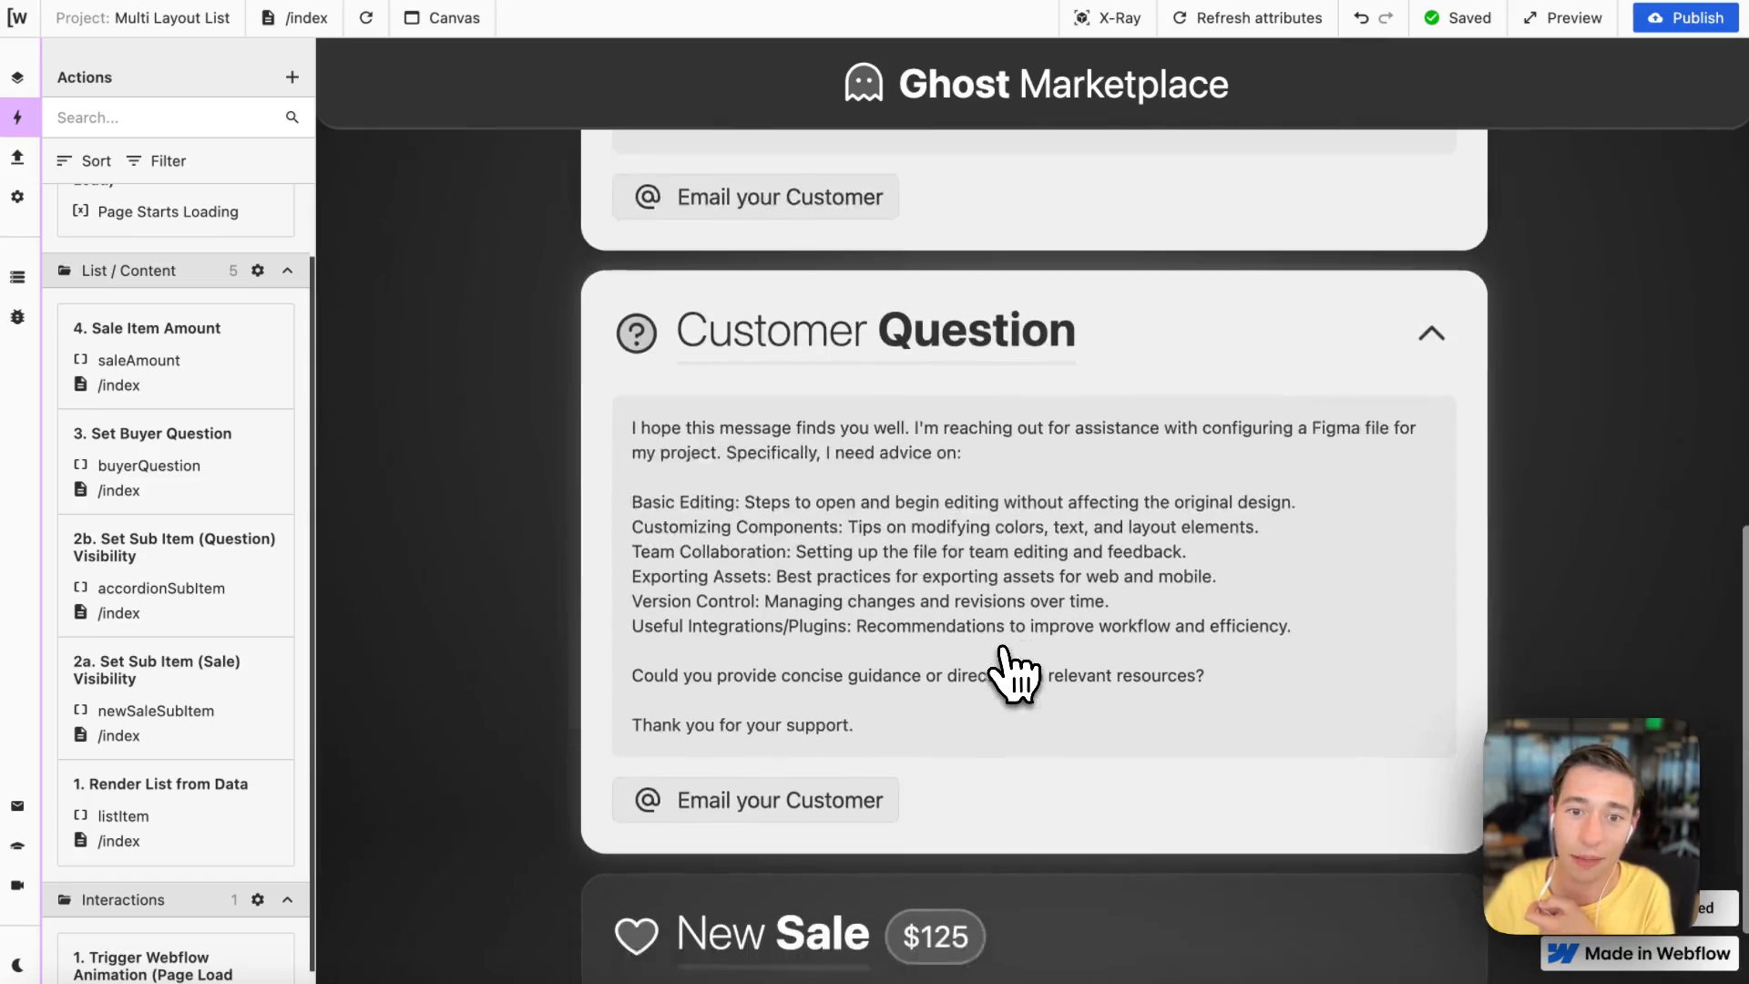
{"action": "scroll", "coordinate": [1002, 674], "scroll_direction": "up", "scroll_amount": 10}
{"action": "left_click", "coordinate": [1023, 925]}
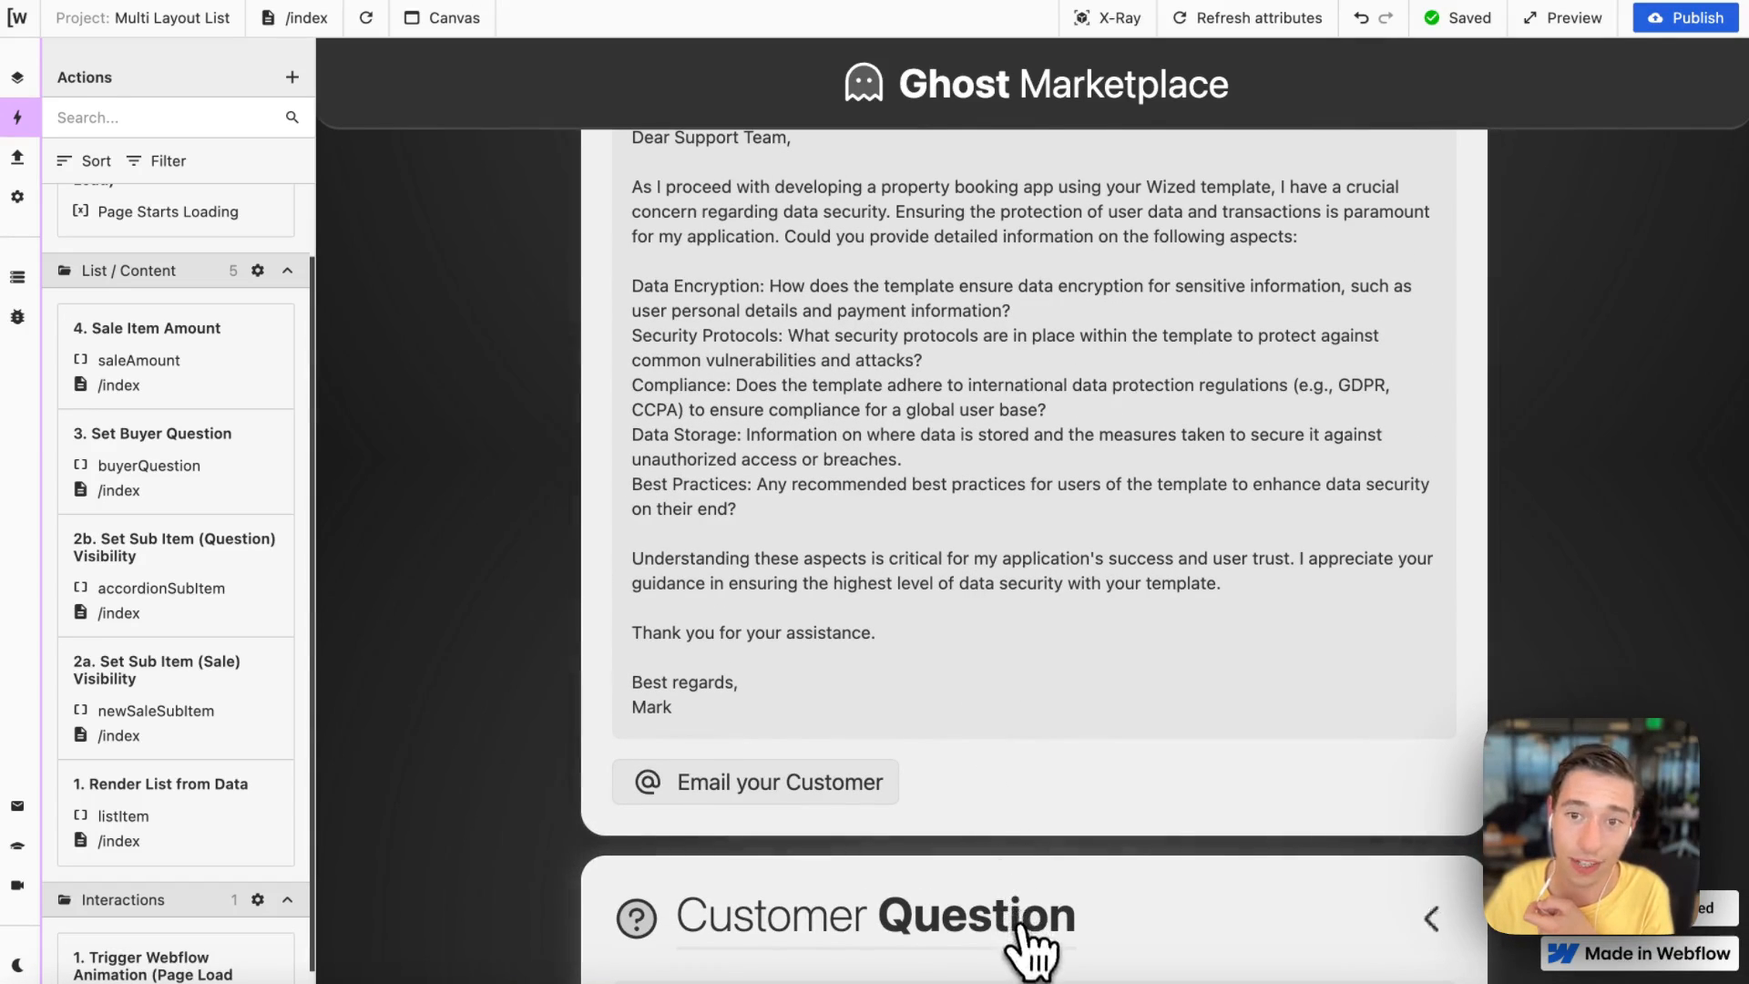
{"action": "scroll", "coordinate": [1191, 808], "scroll_direction": "up", "scroll_amount": 5}
{"action": "left_click", "coordinate": [1234, 528]}
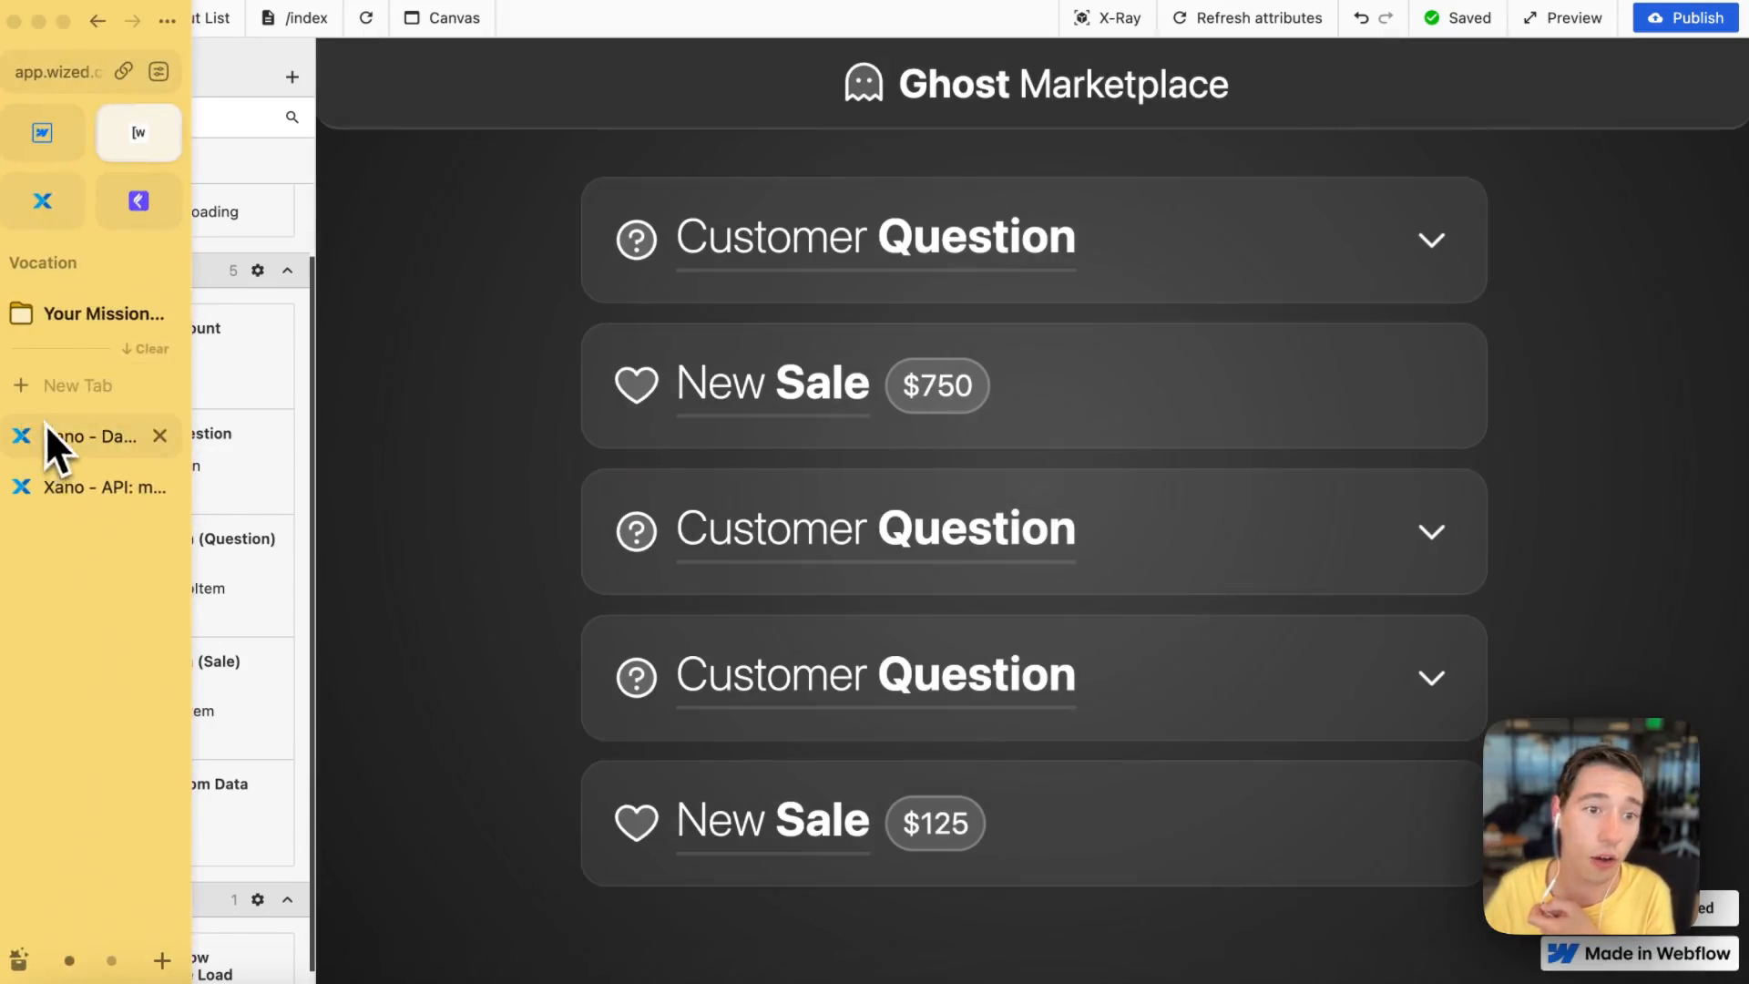
Step: Switch to the Xano market_events table to review its records, then return to Wized
{"action": "left_click", "coordinate": [45, 428]}
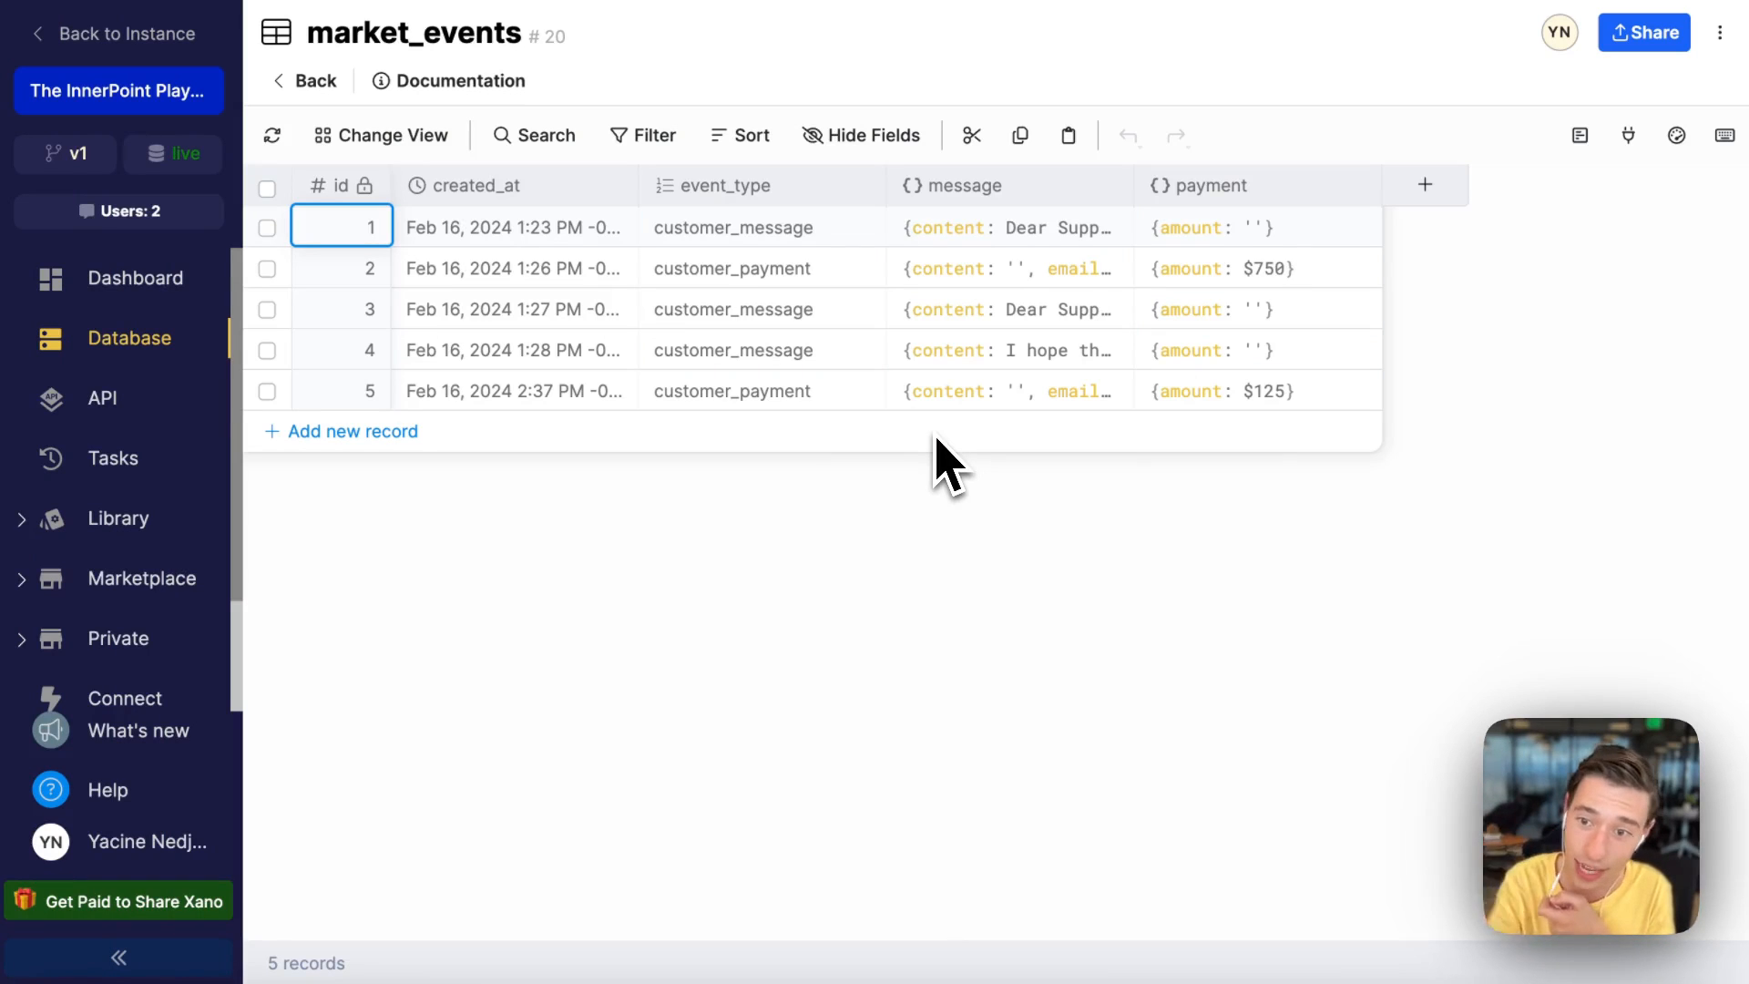
{"action": "mouse_move", "coordinate": [5, 360]}
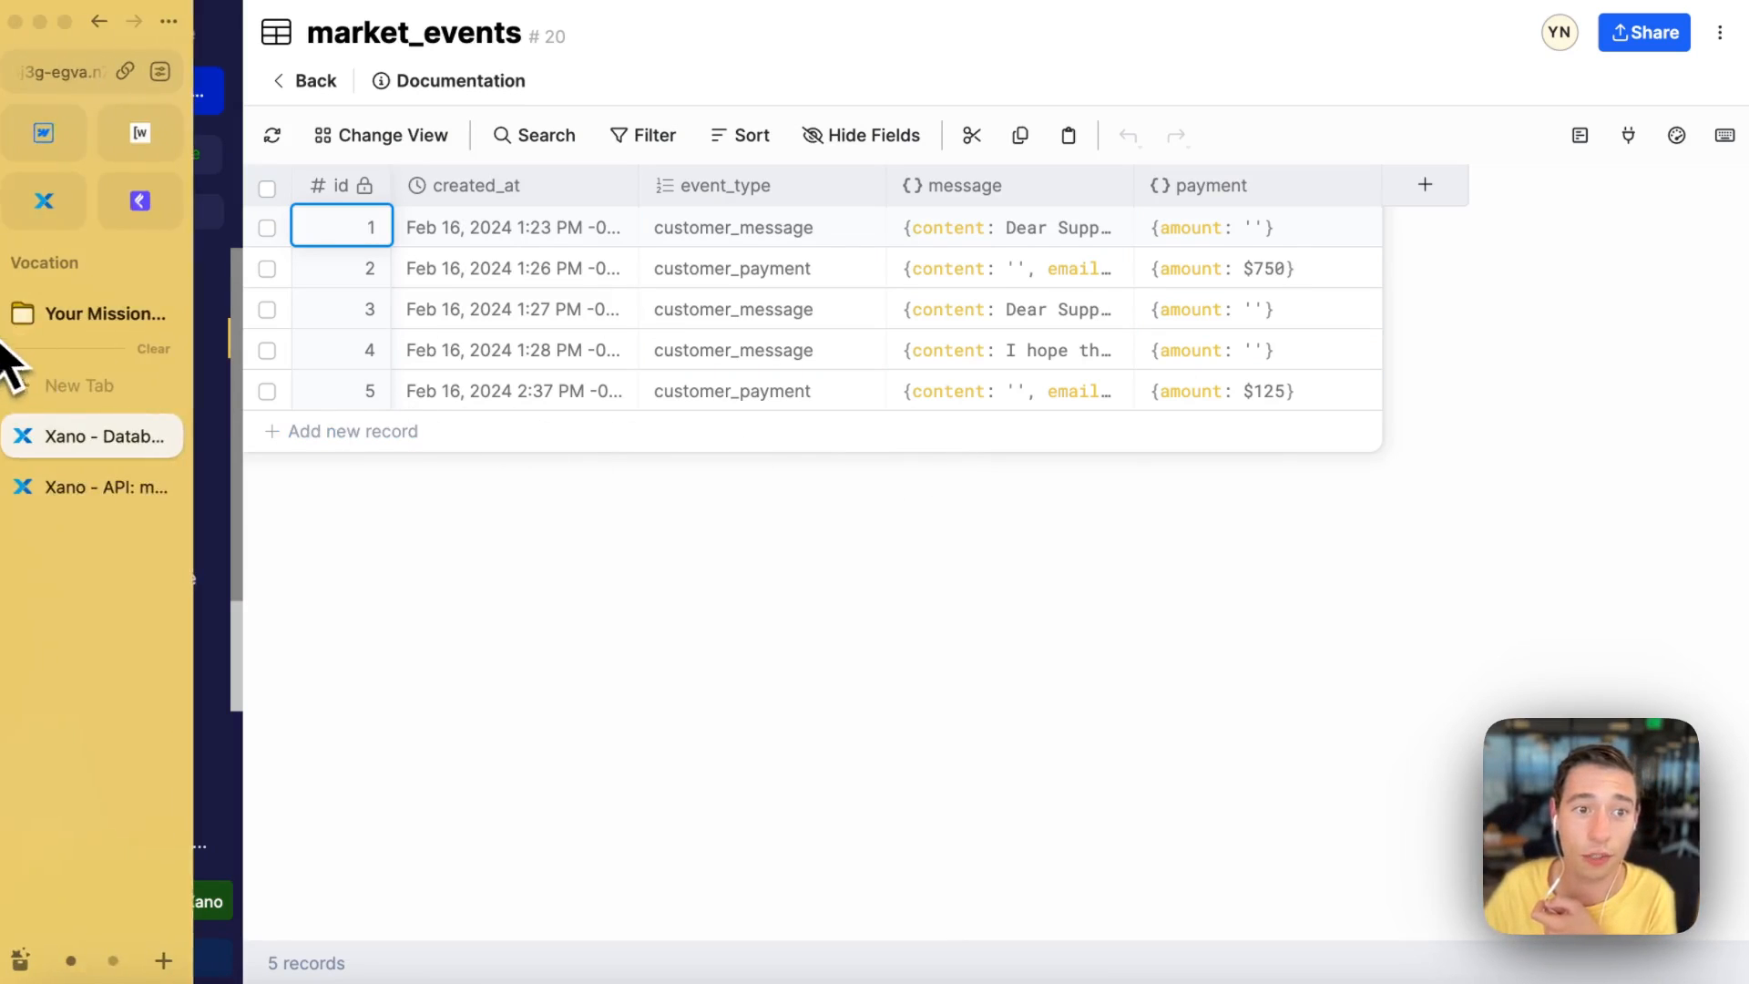
{"action": "left_click", "coordinate": [139, 132]}
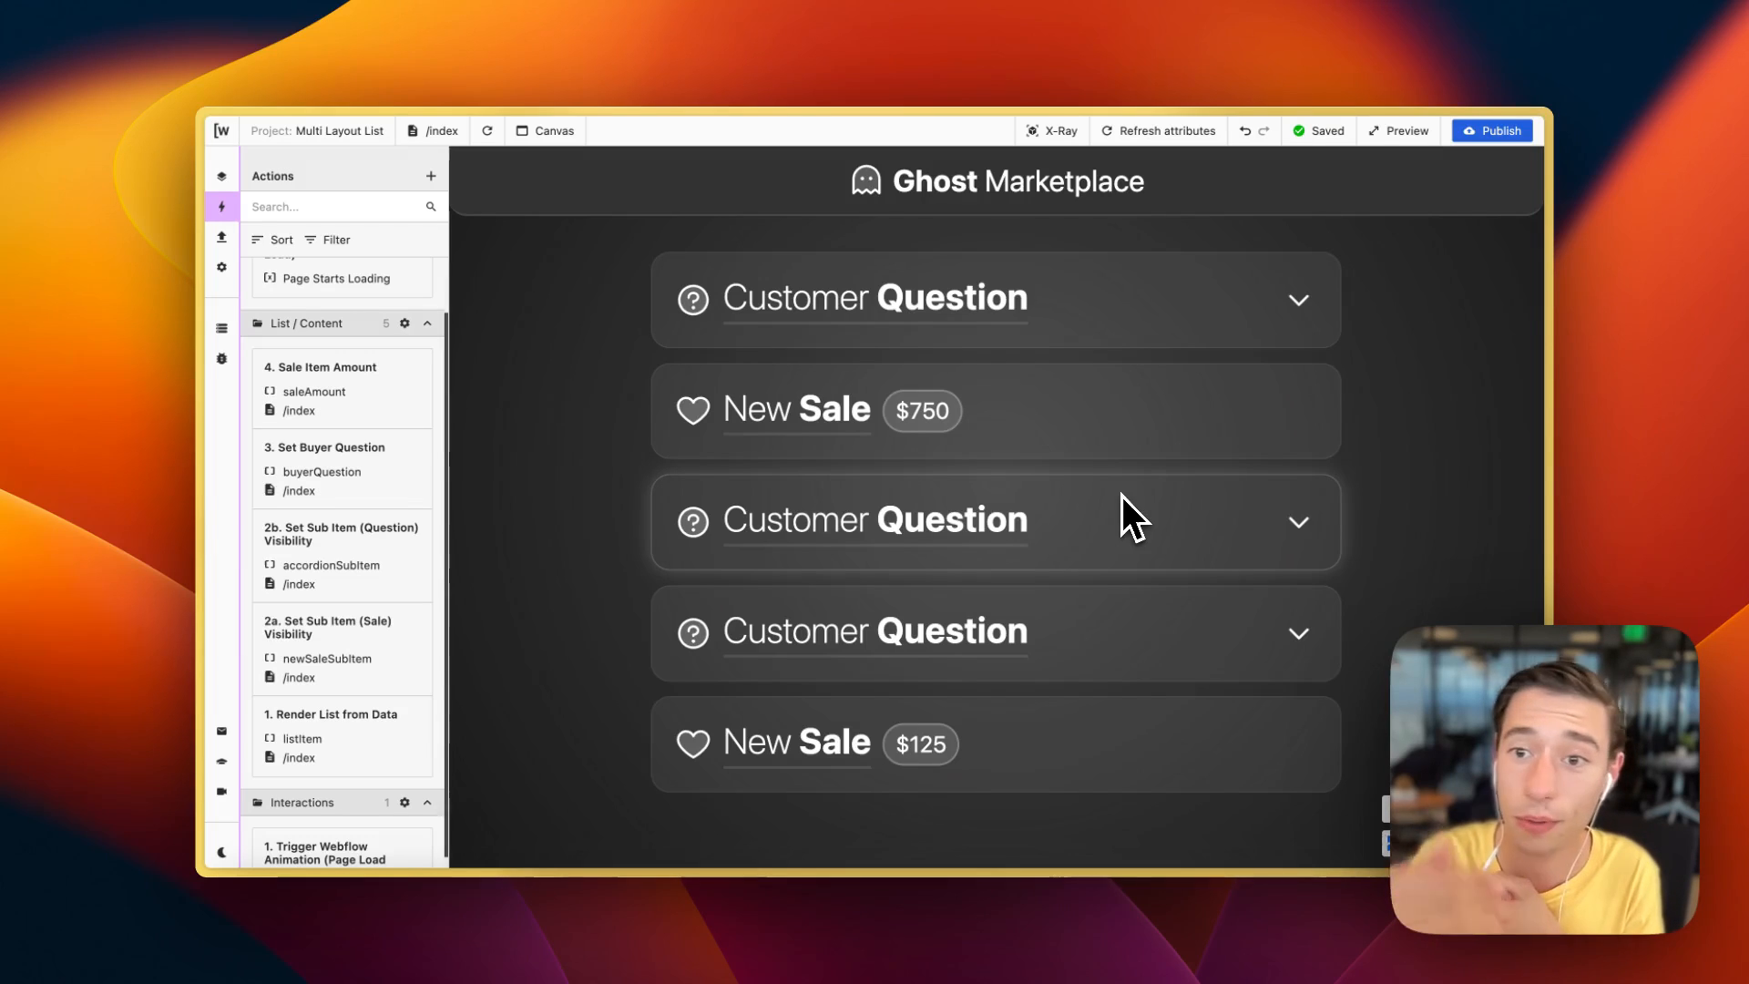
Step: Expand and collapse the first Customer Question item on the canvas again
{"action": "left_click", "coordinate": [1032, 308]}
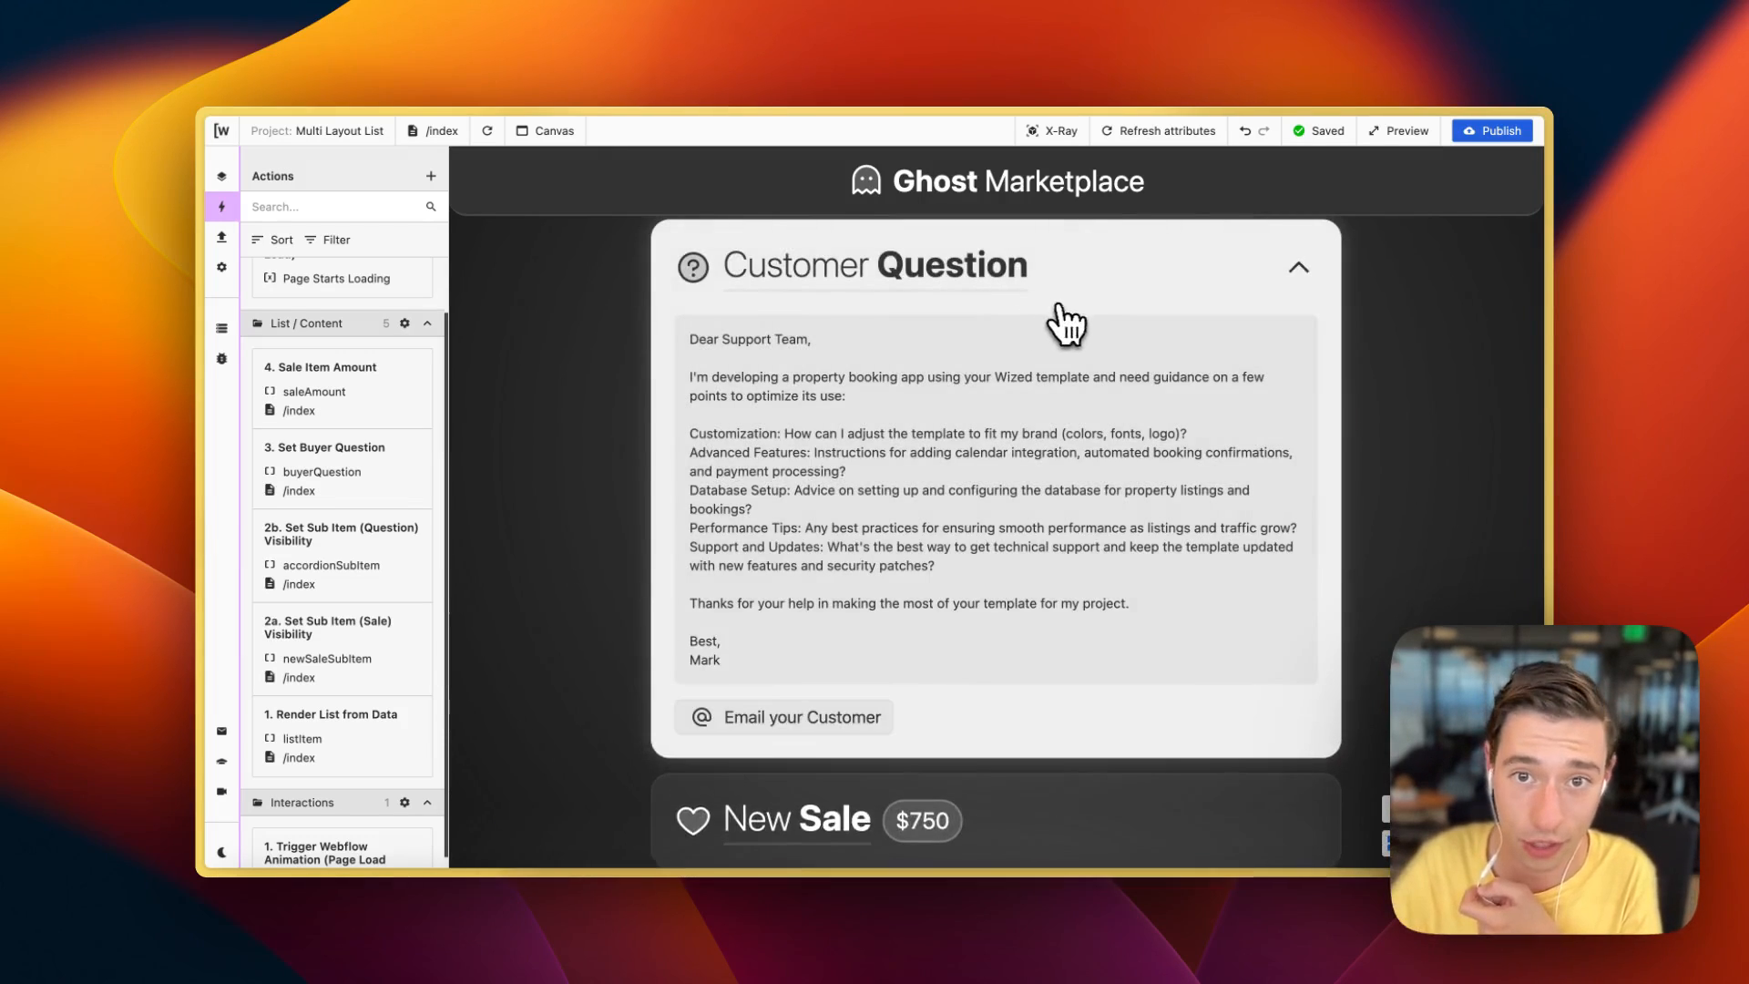
{"action": "left_click", "coordinate": [1062, 292]}
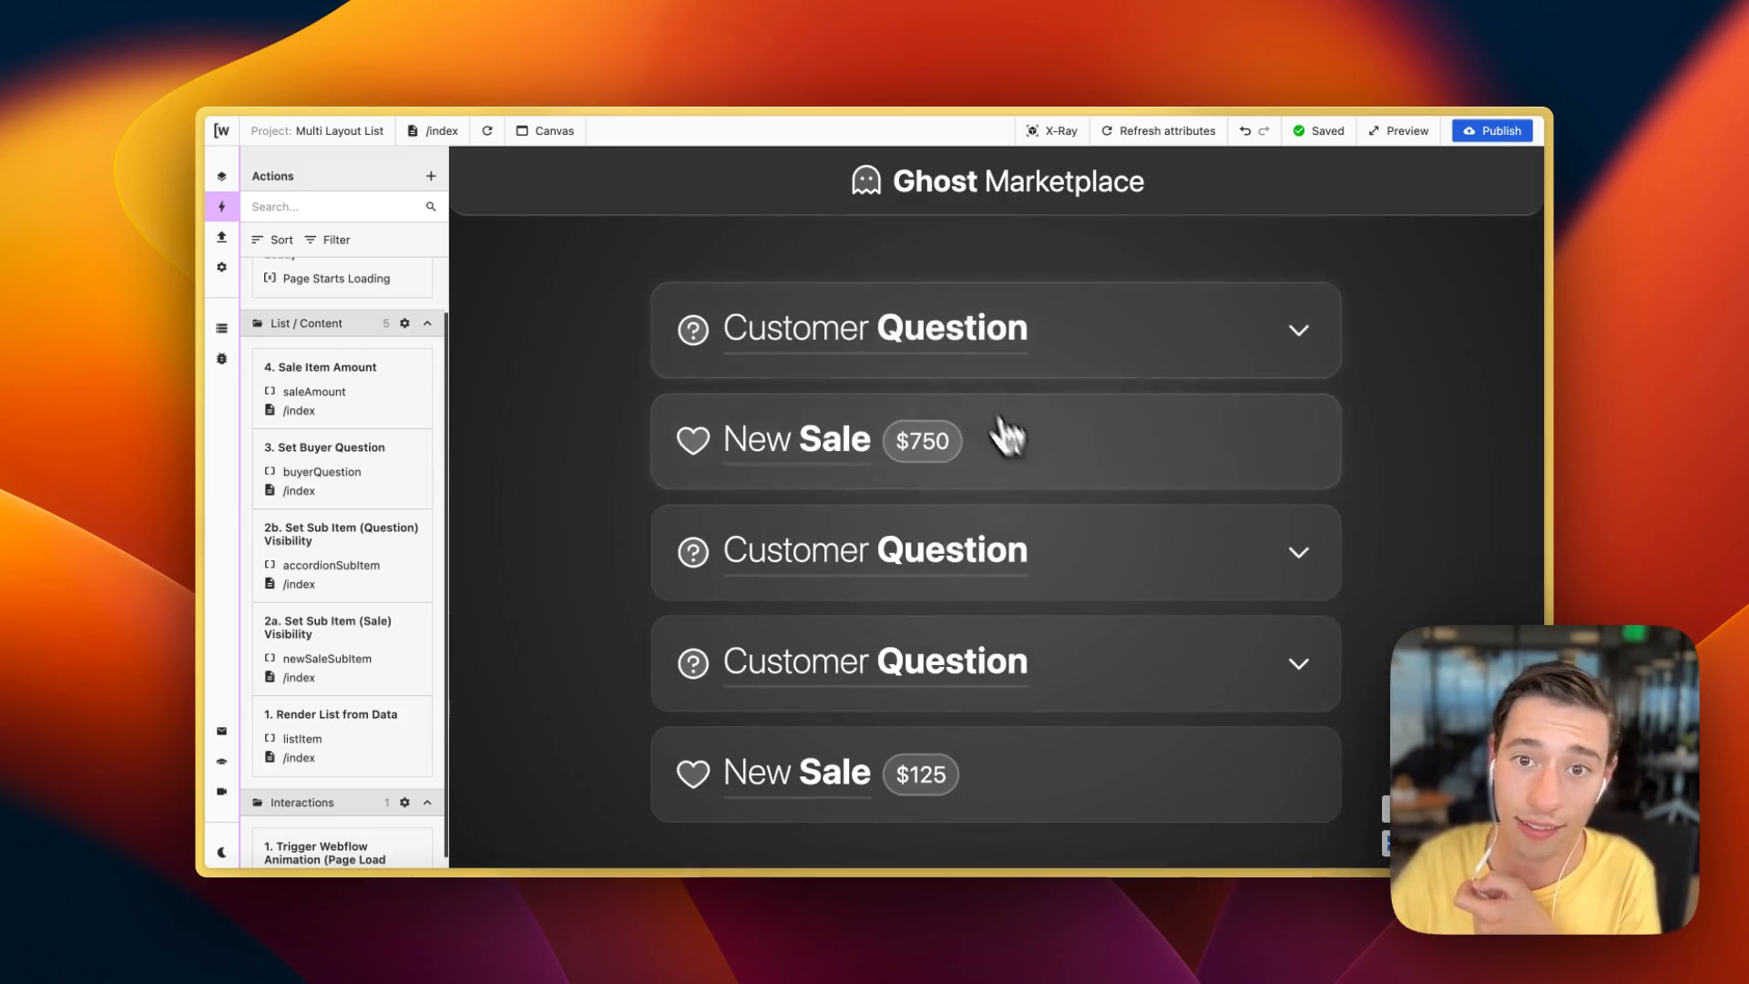
{"action": "left_click", "coordinate": [1008, 340]}
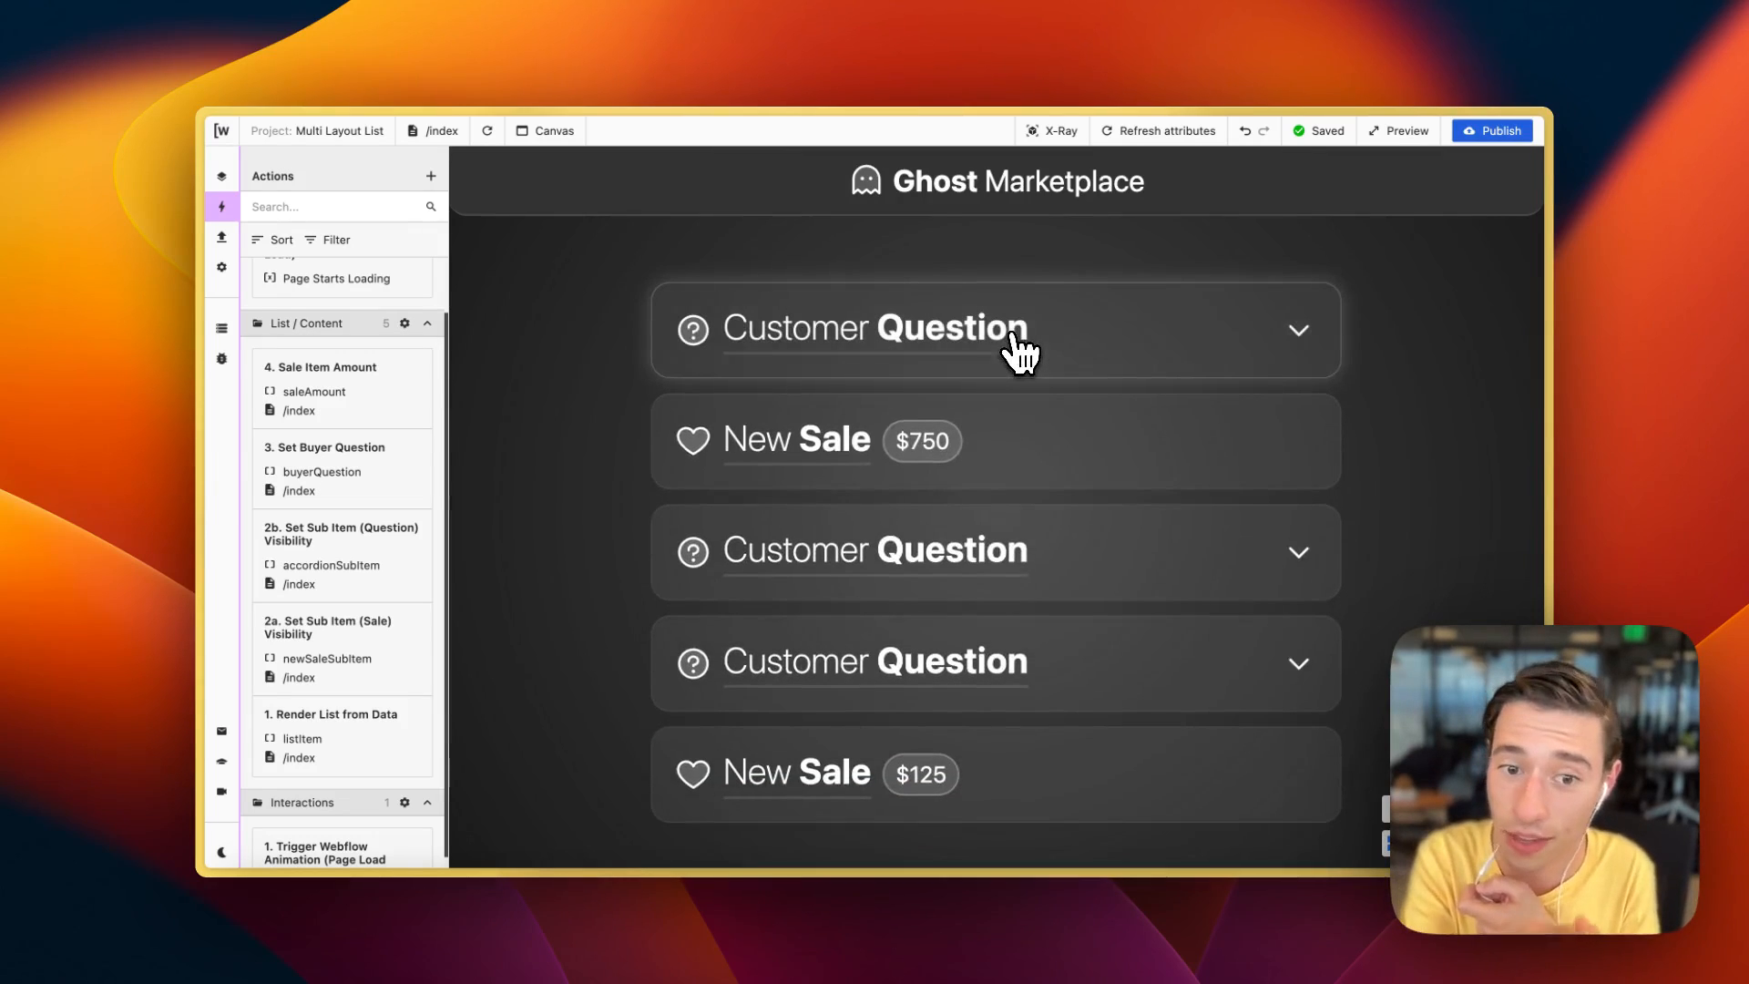